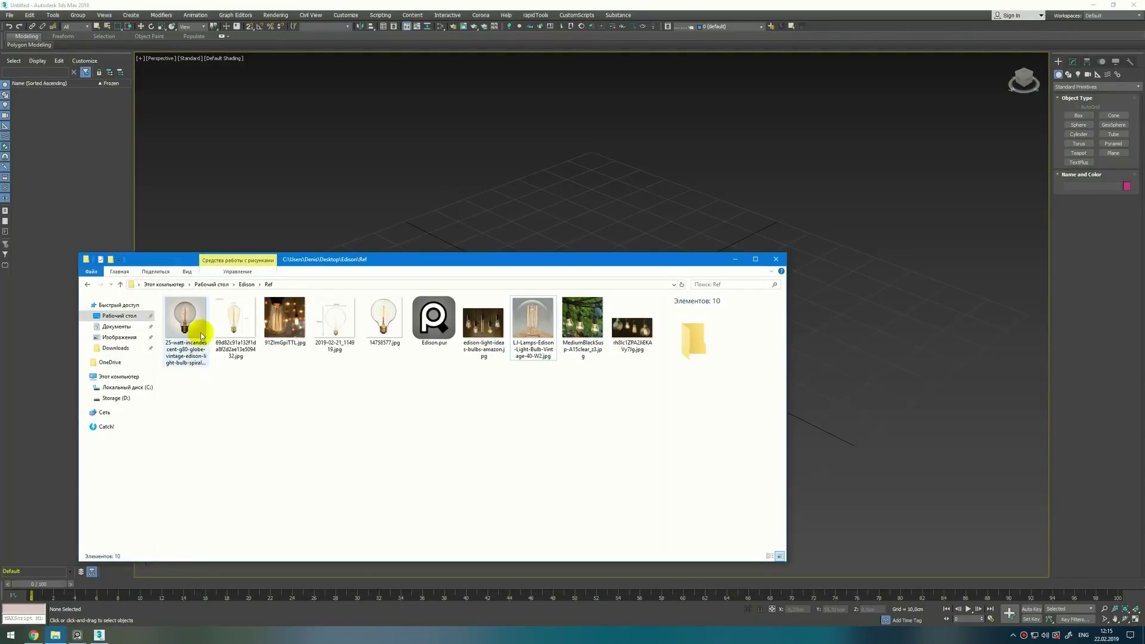
# - View the 25-watt G80 globe Edison bulb reference photo and close it again
pyautogui.doubleClick(188, 327)
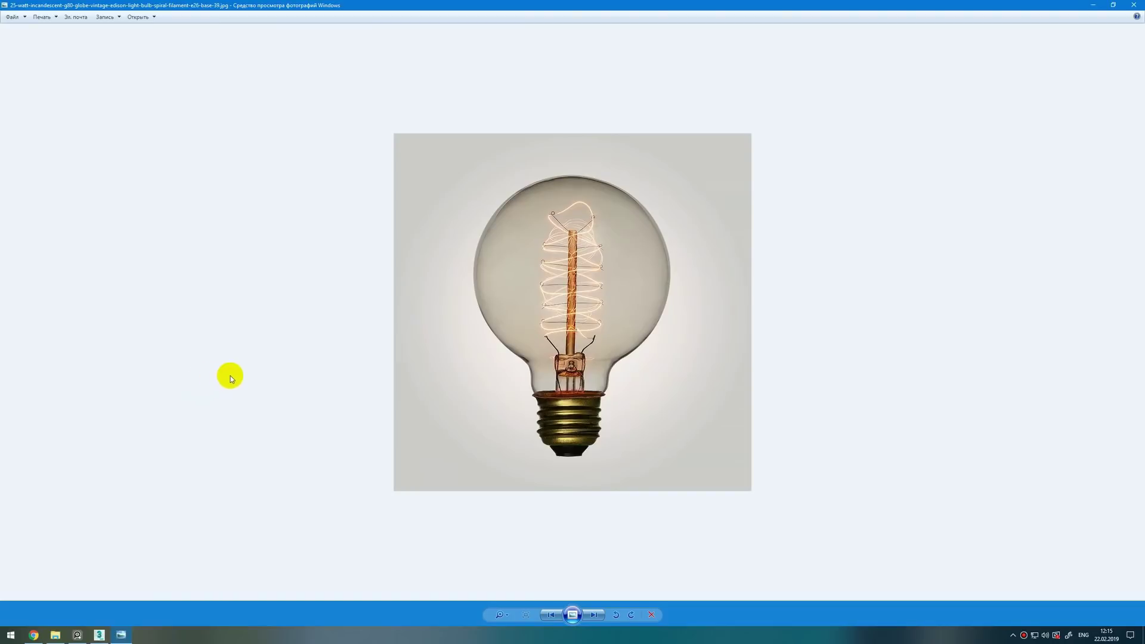
pyautogui.click(1140, 3)
# - Draw a rectangular plane freehand in the Front view for the reference image
pyautogui.rightClick(644, 196)
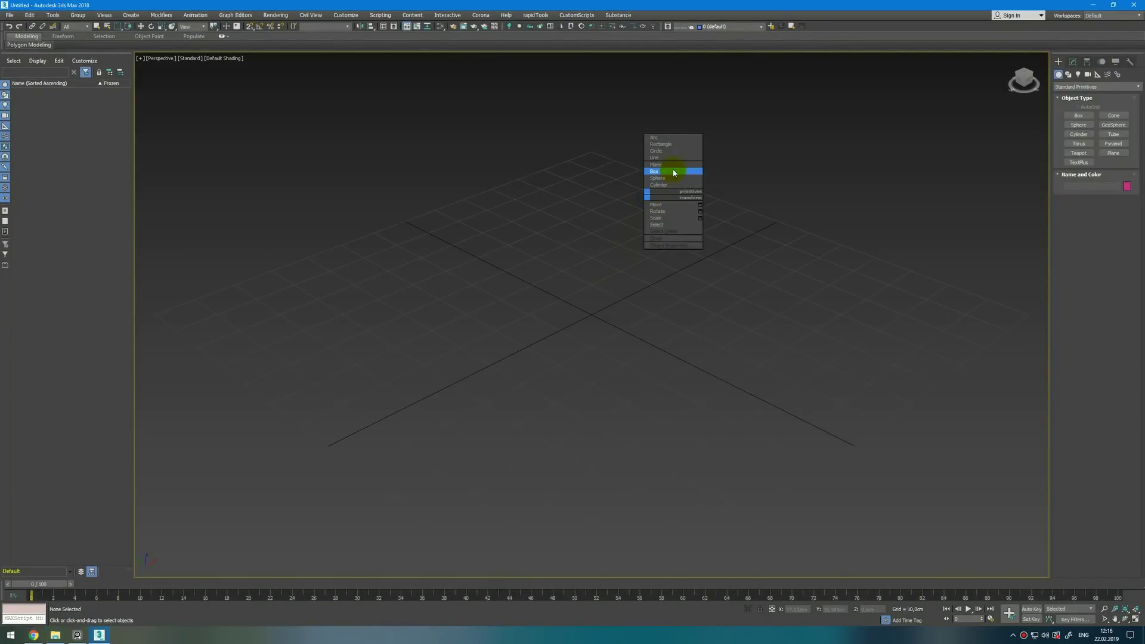
pyautogui.click(671, 165)
pyautogui.press('f')
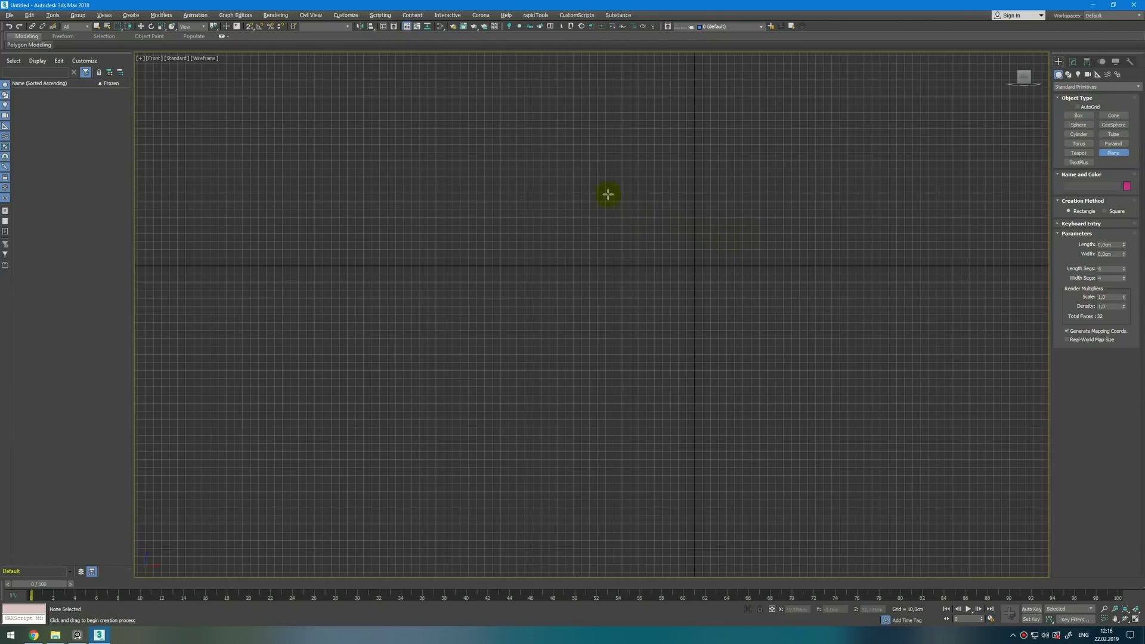
pyautogui.moveTo(545, 148); pyautogui.dragTo(860, 401)
pyautogui.rightClick(860, 401)
# - Set the plane's length and width to 20 cm each
pyautogui.click(1075, 62)
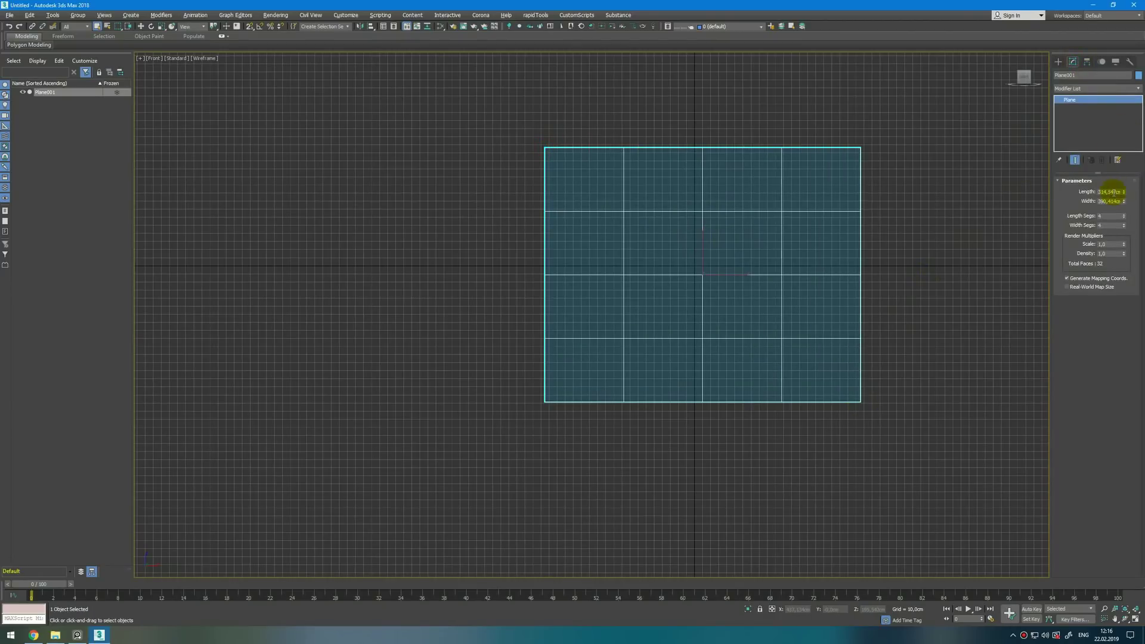
pyautogui.write('20')
pyautogui.press('Tab')
pyautogui.write('20')
pyautogui.press('Return')
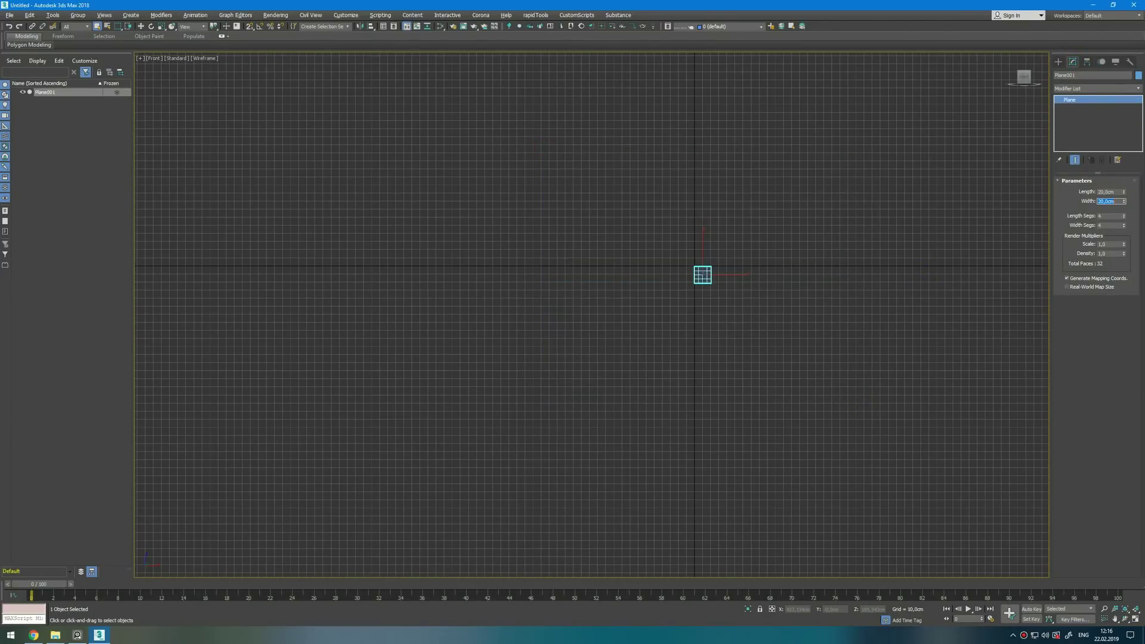
# - Reduce the plane to one length and one width segment and centre it at X, Y, Z 0
pyautogui.moveTo(815, 245); pyautogui.dragTo(805, 253, button='middle')
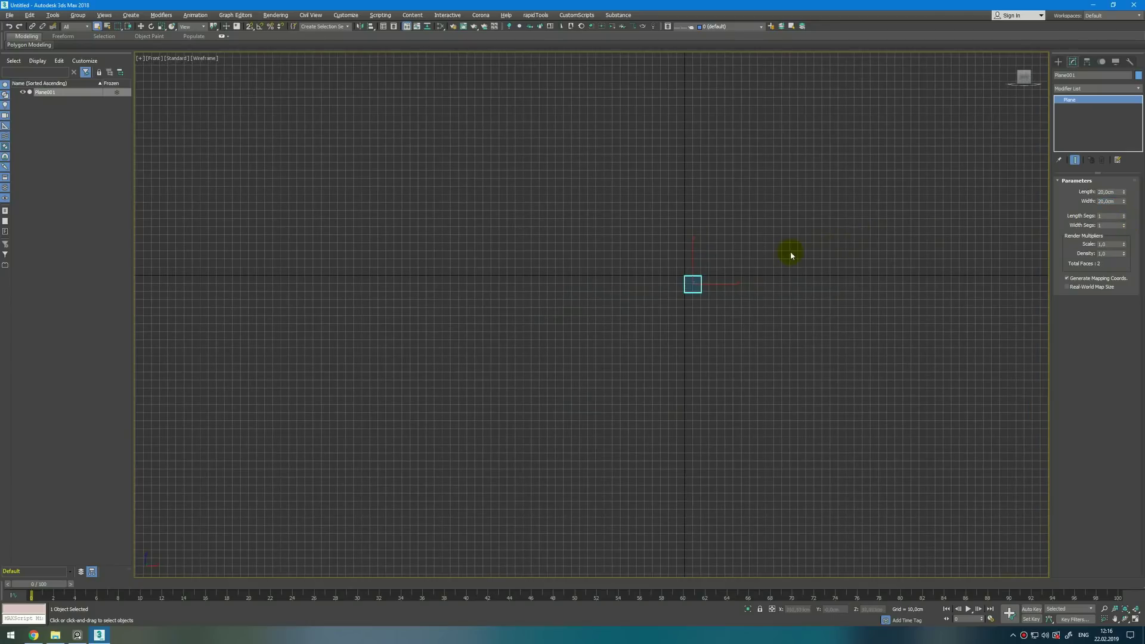
pyautogui.scroll(5, 714, 257)
pyautogui.press('w')
pyautogui.hotkey('alt', 'w')
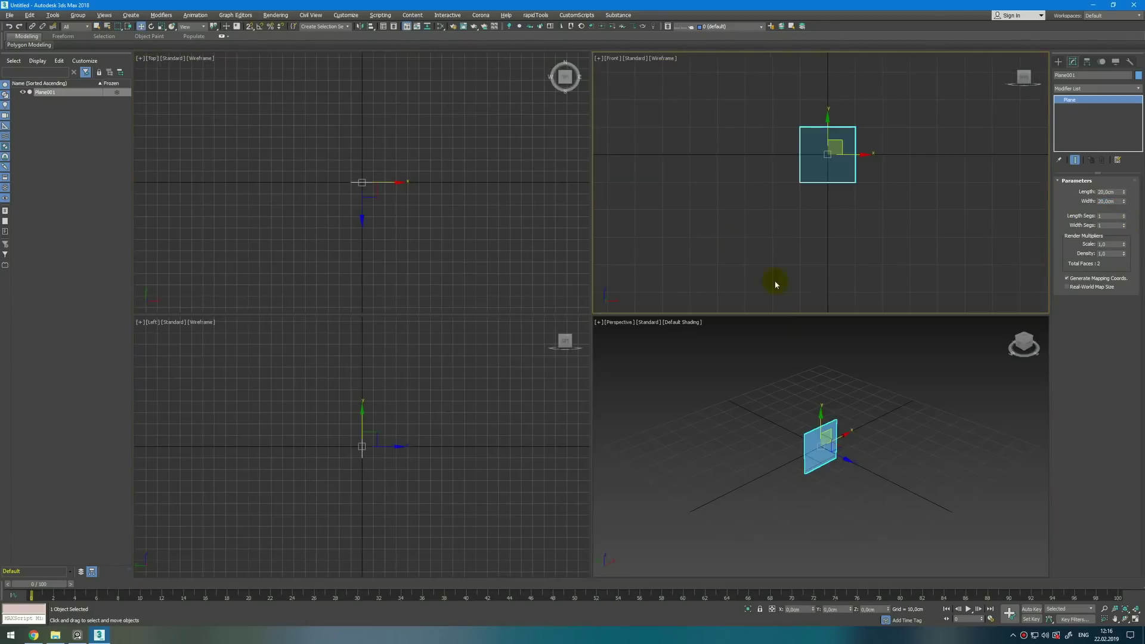
# - Apply the 25-watt globe bulb photo to the plane as its reference image in the Perspective view
pyautogui.rightClick(757, 406)
pyautogui.hotkey('alt', 'w')
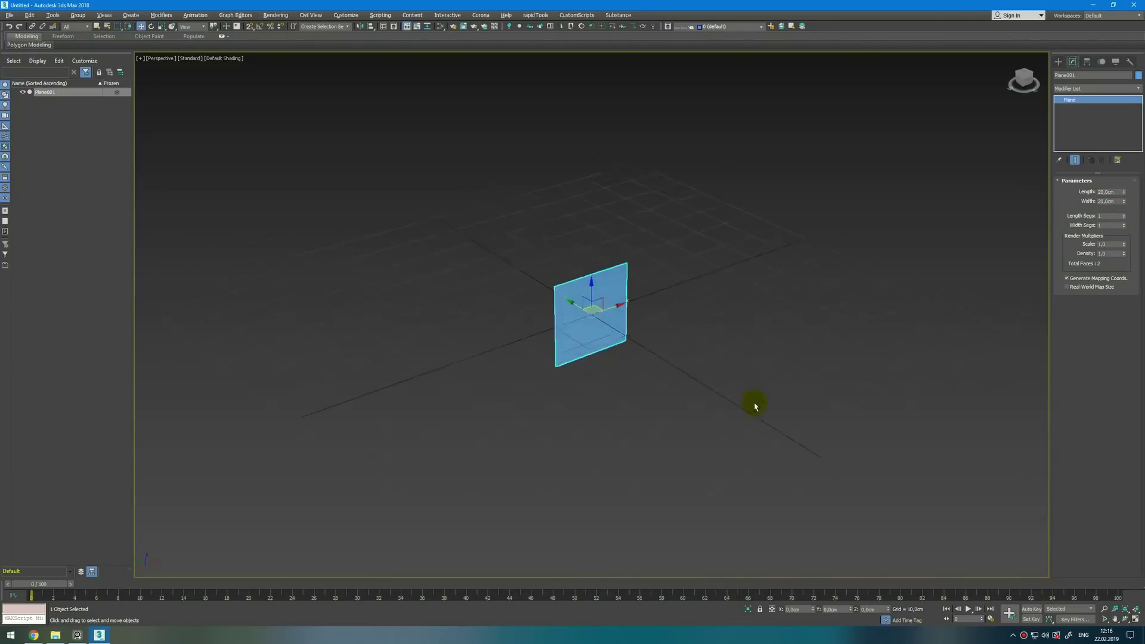
pyautogui.keyDown('alt'); pyautogui.moveTo(757, 406); pyautogui.dragTo(623, 298, button='middle'); pyautogui.keyUp('alt')
pyautogui.scroll(4, 620, 299)
pyautogui.click(55, 635)
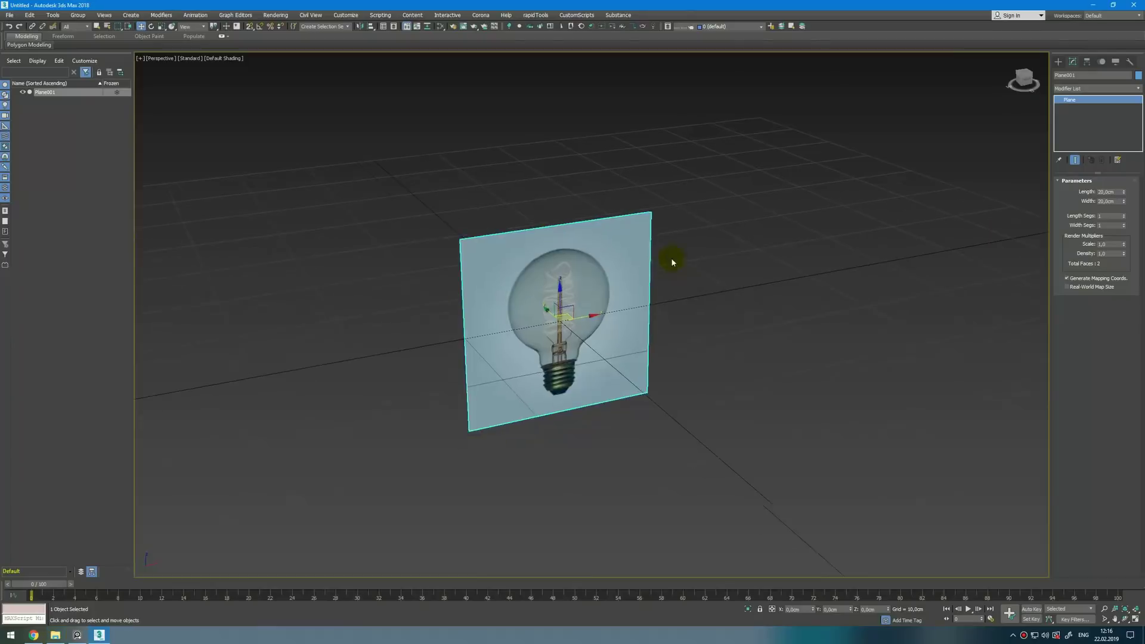
# - Draw a sphere in the Front view over the round glass part of the reference bulb
pyautogui.hotkey('alt', 'w')
pyautogui.rightClick(790, 182)
pyautogui.hotkey('alt', 'w')
pyautogui.press('z')
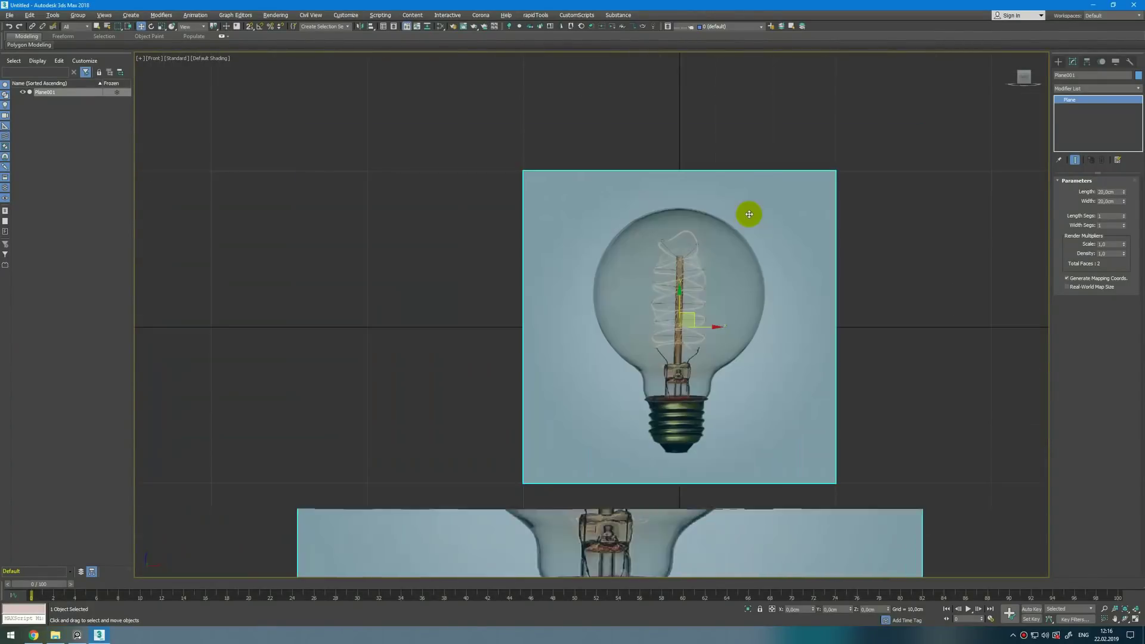
pyautogui.rightClick(763, 256)
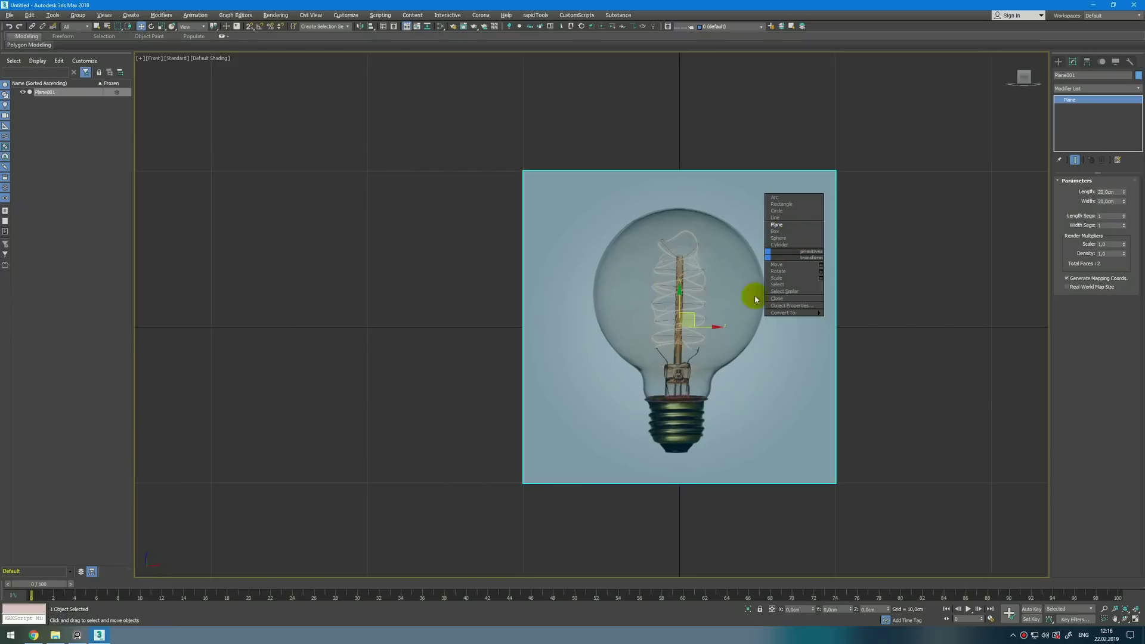
pyautogui.click(801, 242)
pyautogui.moveTo(679, 288); pyautogui.dragTo(769, 288)
# - Set the sphere's radius to 7.5 cm
pyautogui.click(1103, 194)
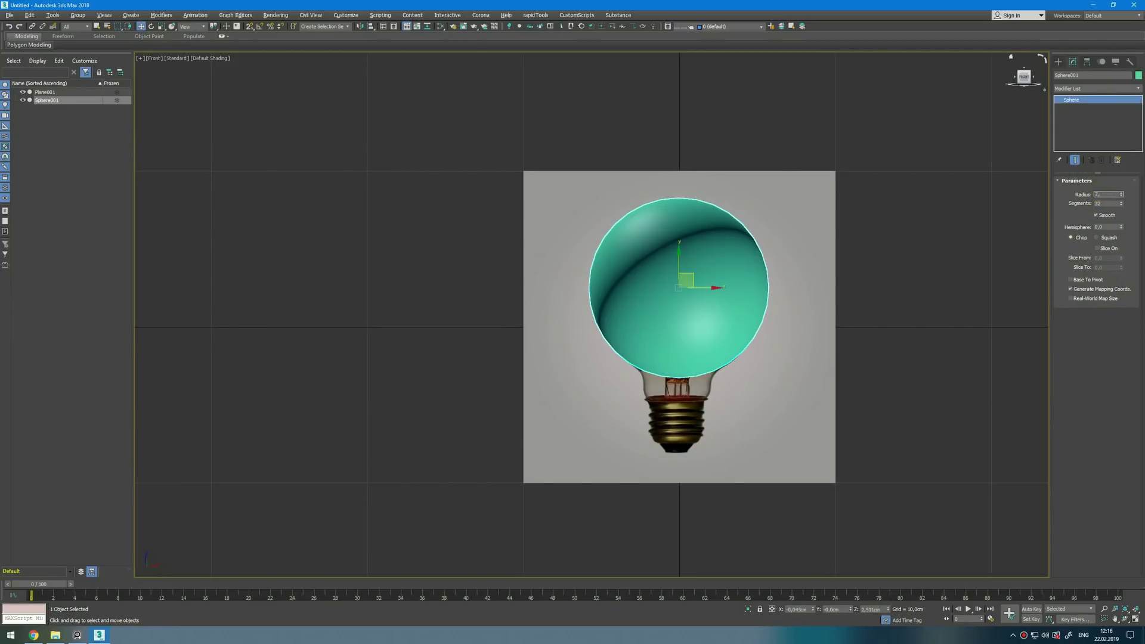
pyautogui.write('7,5')
pyautogui.press('Return')
# - Make the sphere see-through and open its object properties
pyautogui.moveTo(900, 283); pyautogui.dragTo(877, 286, button='middle')
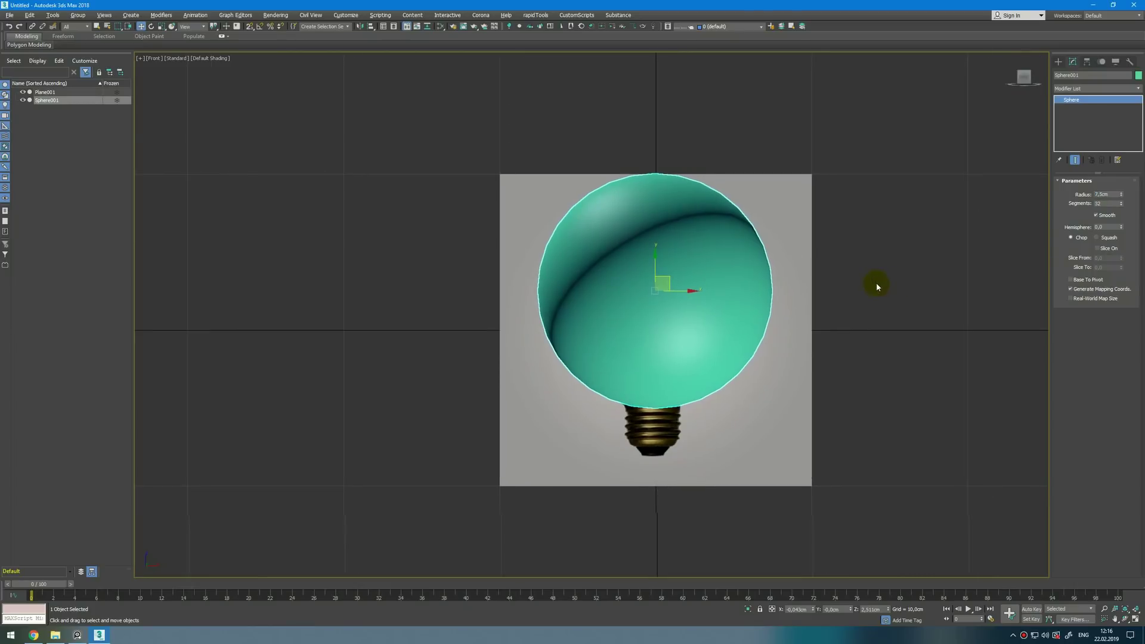
pyautogui.hotkey('alt', 'x')
pyautogui.rightClick(728, 304)
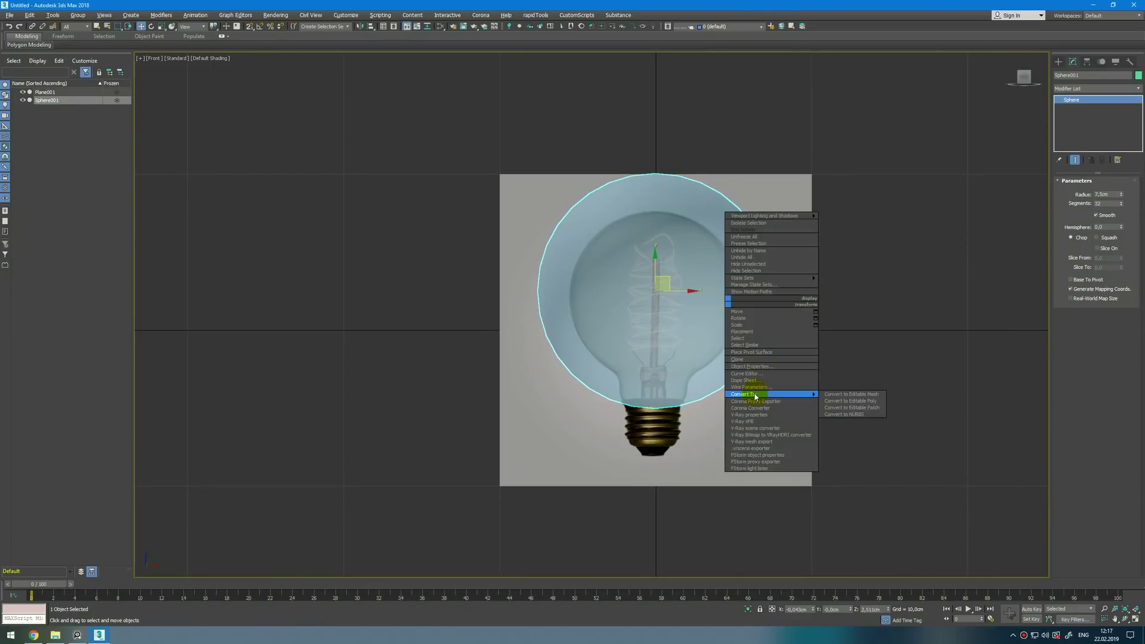
pyautogui.click(765, 368)
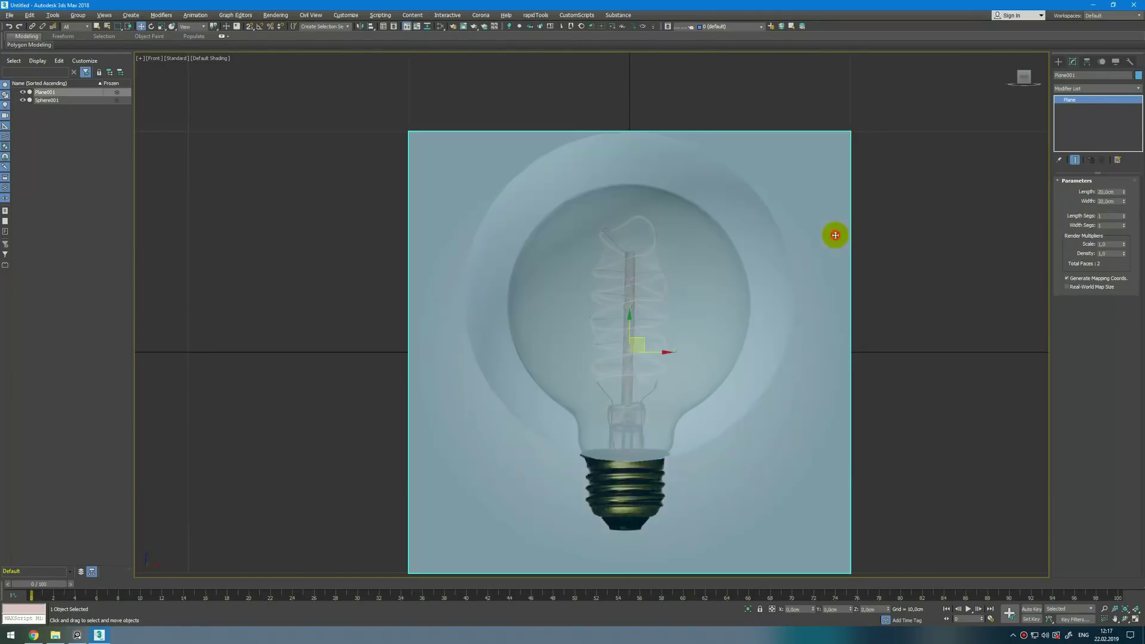
# - Scale up and align the reference plane so the bulb's glass outline matches the sphere
pyautogui.click(632, 342)
pyautogui.moveTo(637, 346)
pyautogui.mouseDown()
pyautogui.moveTo(644, 333)
pyautogui.moveTo(645, 353)
pyautogui.mouseUp()
pyautogui.press('w')
# - Show the sphere's edges in the Perspective view and rotate it so its poles point straight up and down
pyautogui.click(695, 306)
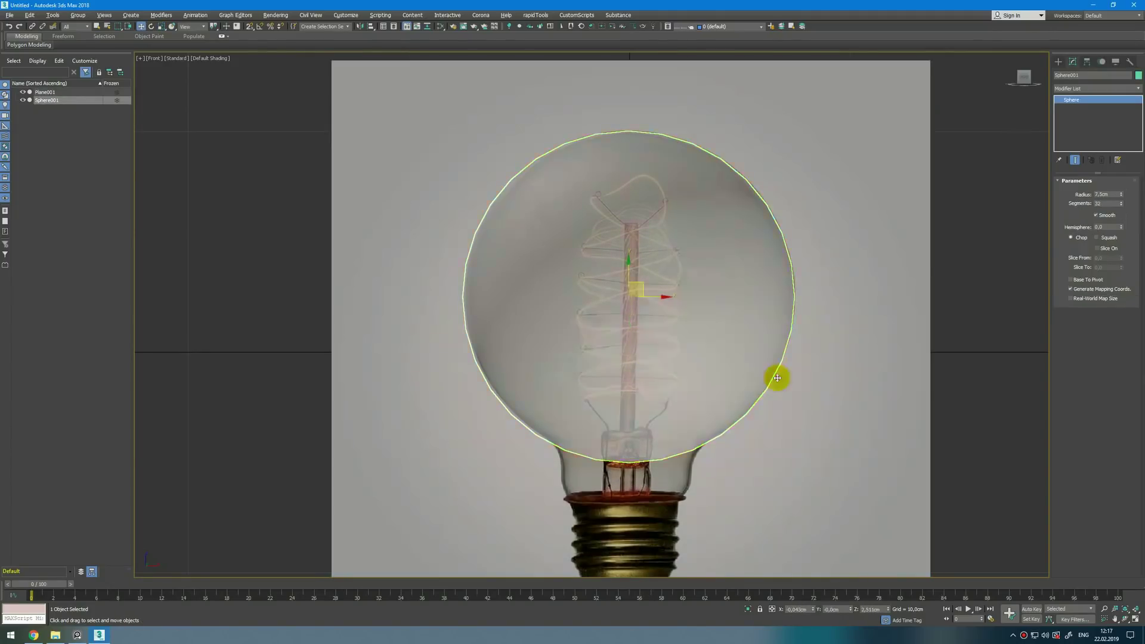
pyautogui.press('p')
pyautogui.scroll(5, 657, 342)
pyautogui.press('F4')
pyautogui.press('e')
pyautogui.moveTo(598, 302); pyautogui.dragTo(609, 239)
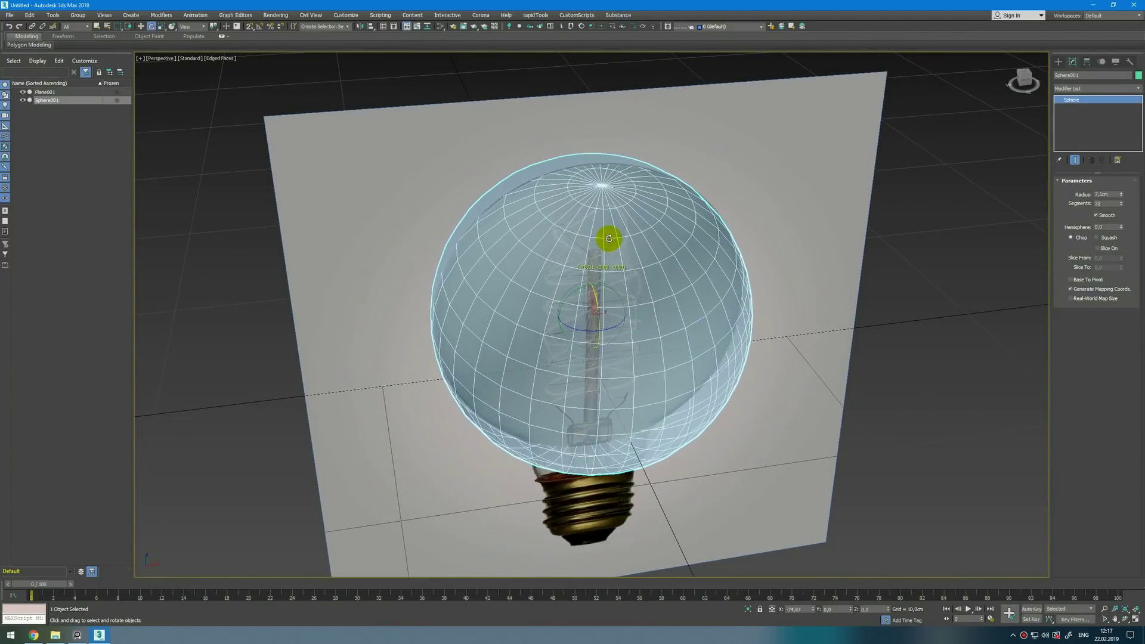
pyautogui.keyDown('alt'); pyautogui.moveTo(707, 279); pyautogui.dragTo(663, 283, button='middle'); pyautogui.keyUp('alt')
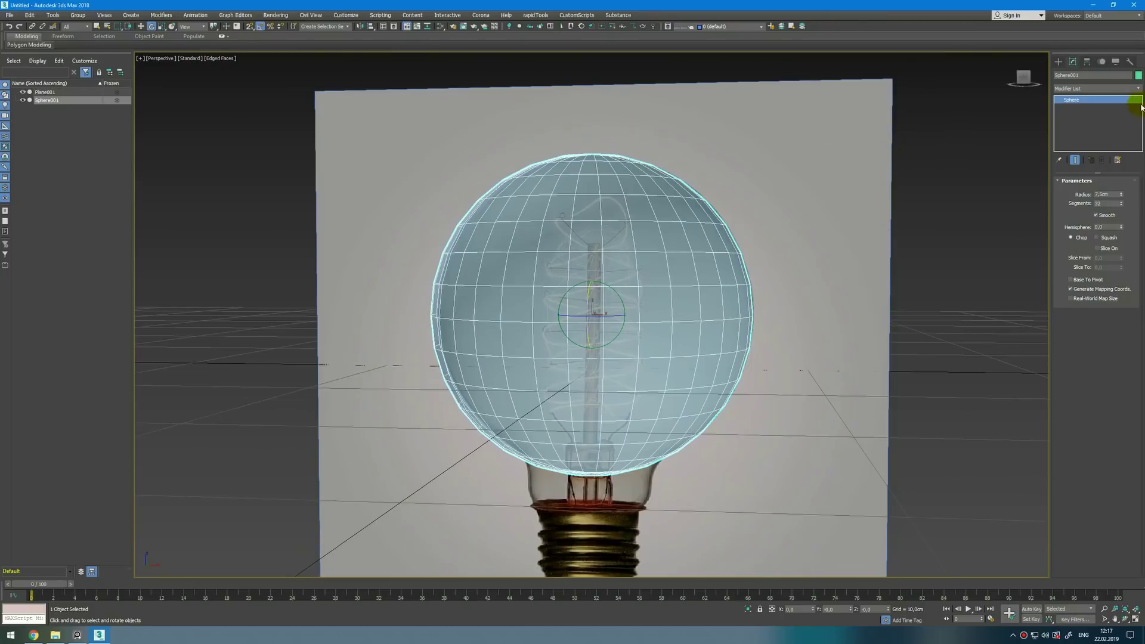
# - Add an Edit Poly modifier to the sphere
pyautogui.click(1137, 89)
pyautogui.press('e')
pyautogui.press('e')
pyautogui.press('e')
pyautogui.press('e')
pyautogui.press('Return')
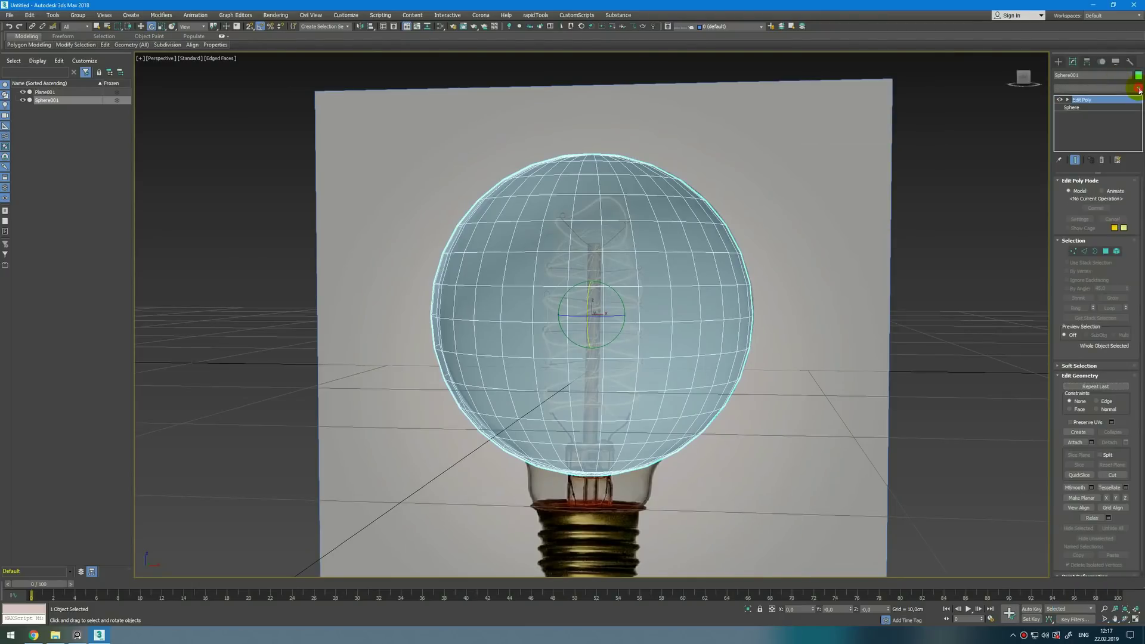
# - Add a TurboSmooth modifier above the sphere's Edit Poly
pyautogui.click(1139, 90)
pyautogui.press('t')
pyautogui.press('t')
pyautogui.press('t')
pyautogui.press('Return')
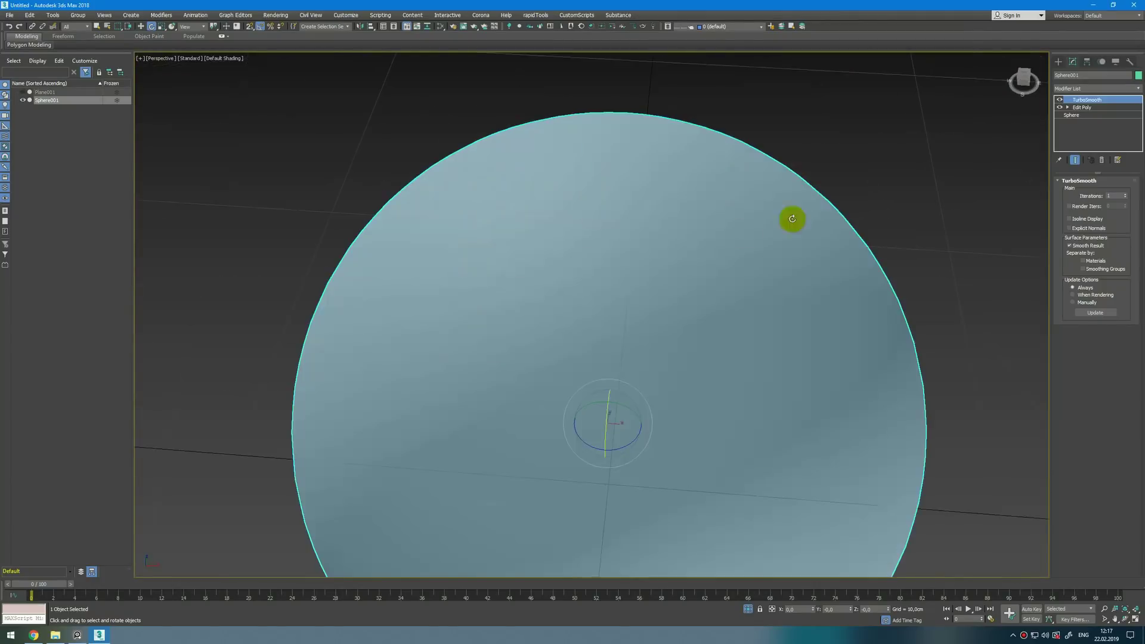
# - Examine the smoothed sphere's surface and mesh around its upper pole, with edges shown and hidden
pyautogui.moveTo(793, 218)
pyautogui.mouseDown(button='middle')
pyautogui.moveTo(739, 258)
pyautogui.moveTo(718, 243)
pyautogui.moveTo(709, 258)
pyautogui.moveTo(652, 243)
pyautogui.moveTo(698, 227)
pyautogui.moveTo(710, 256)
pyautogui.moveTo(692, 275)
pyautogui.moveTo(665, 260)
pyautogui.mouseUp(button='middle')
pyautogui.press('F4')
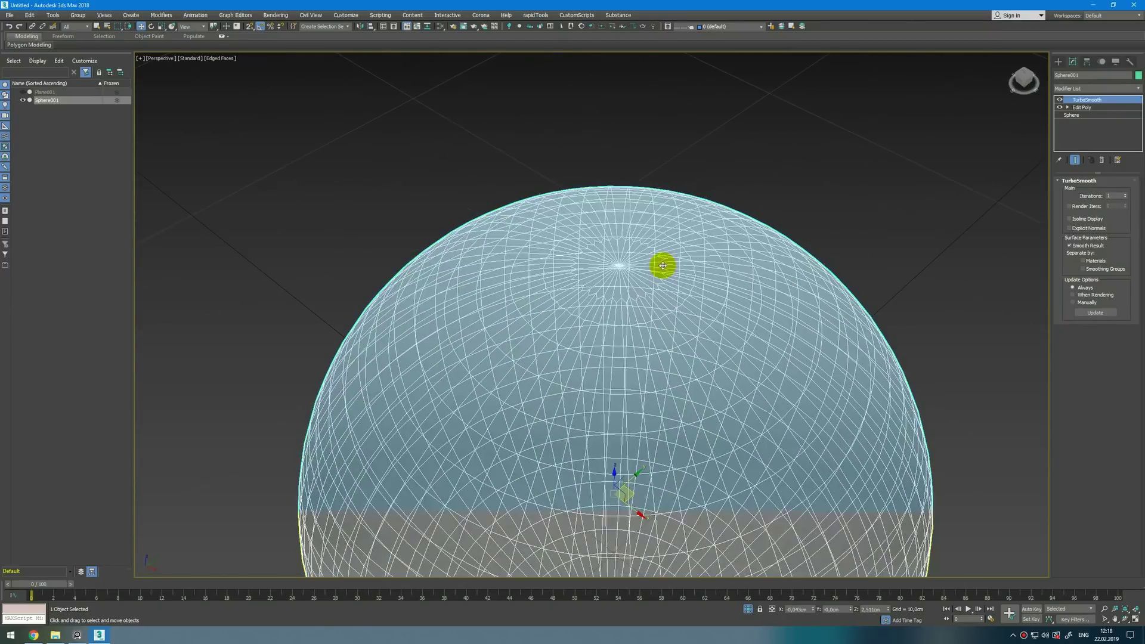
pyautogui.press('F4')
pyautogui.press('F3')
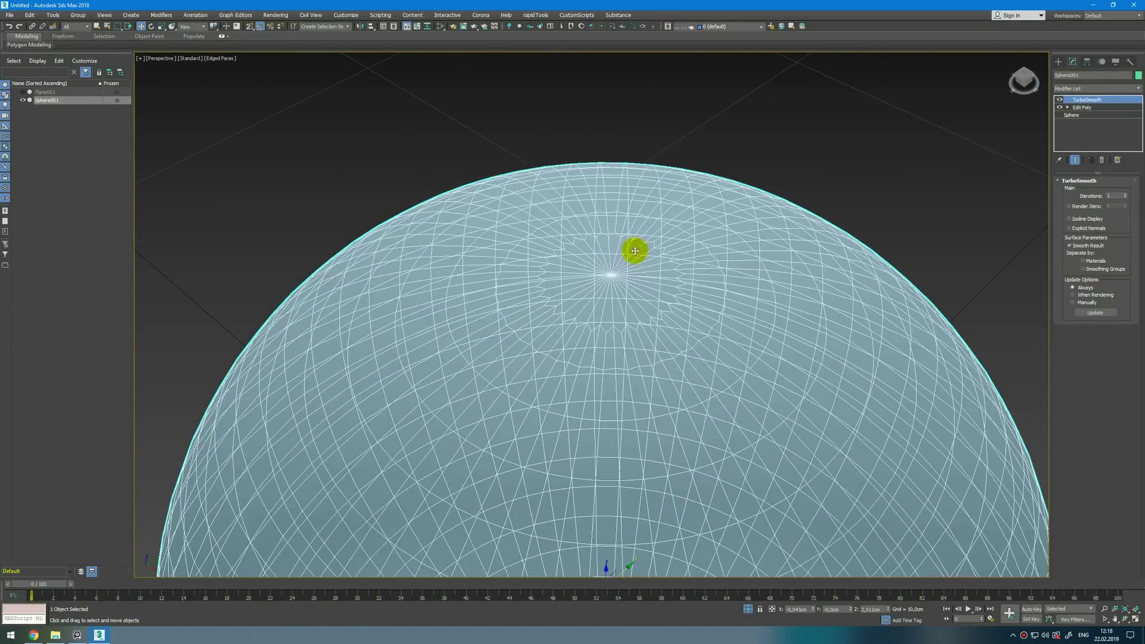
pyautogui.scroll(5, 621, 269)
pyautogui.press('F3')
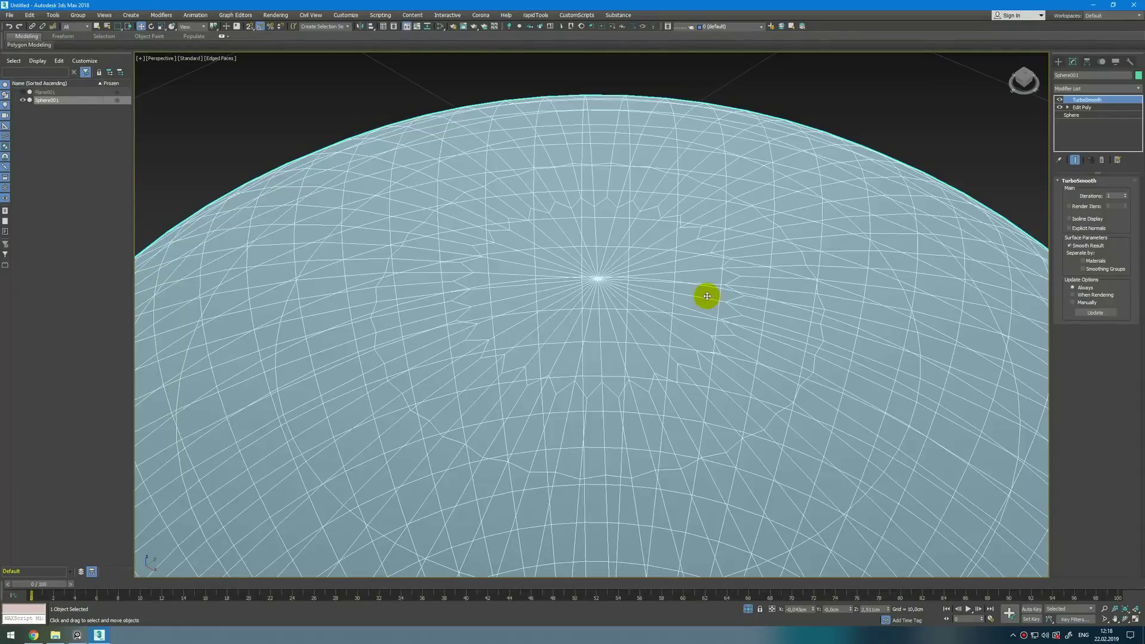
pyautogui.scroll(-5, 710, 283)
pyautogui.keyDown('alt'); pyautogui.moveTo(718, 275); pyautogui.dragTo(711, 299, button='middle'); pyautogui.keyUp('alt')
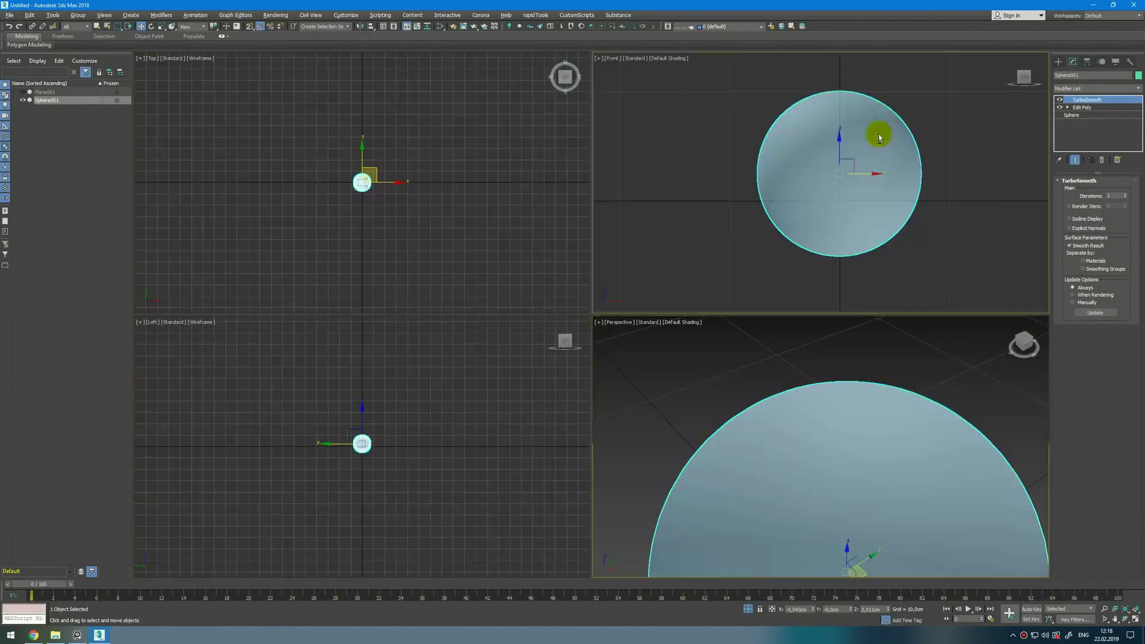
# - In the Front view, delete the sphere's lowest polygons at Edit Poly level to open it above the bulb's neck
pyautogui.hotkey('alt', 'w')
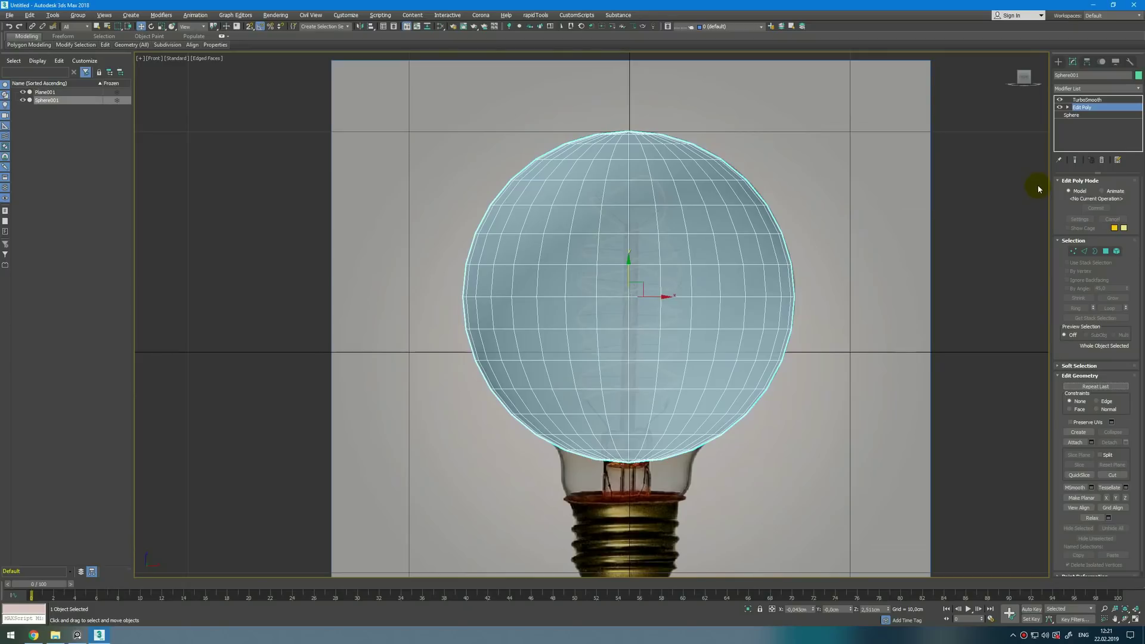
pyautogui.hotkey('shift', 'e')
pyautogui.hotkey('shift', 'e')
pyautogui.hotkey('shift', 'e')
pyautogui.hotkey('shift', 'e')
pyautogui.press('4')
pyautogui.moveTo(731, 487); pyautogui.dragTo(518, 451)
pyautogui.press('Delete')
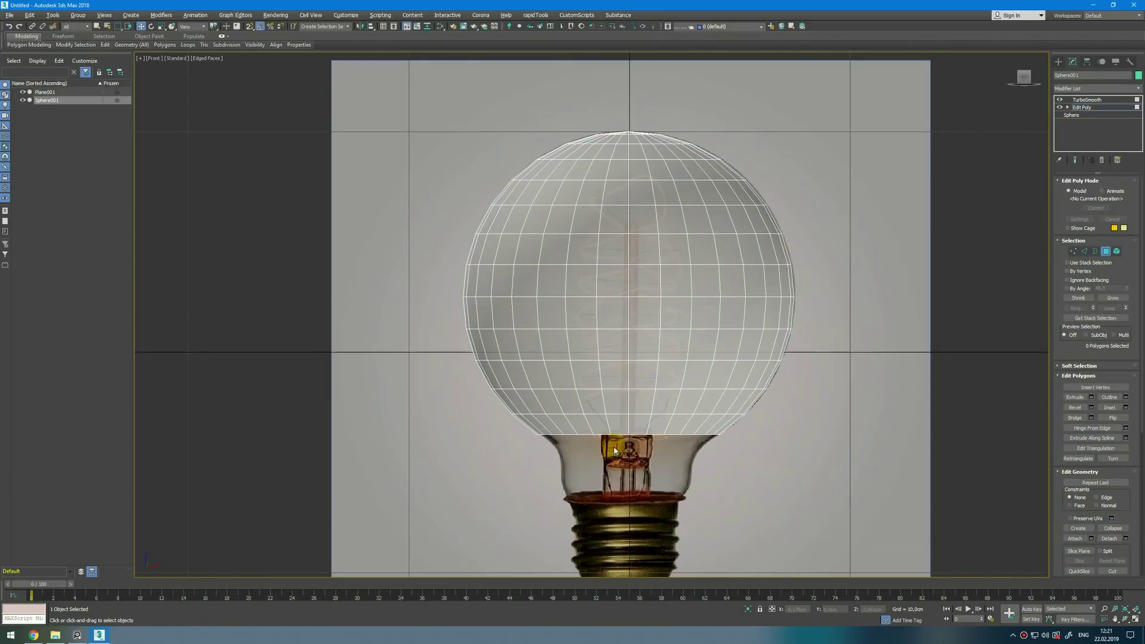
# - Select the sphere's open bottom border and extend it straight down with a new ring of polygons
pyautogui.scroll(4, 614, 446)
pyautogui.press('3')
pyautogui.click(670, 421)
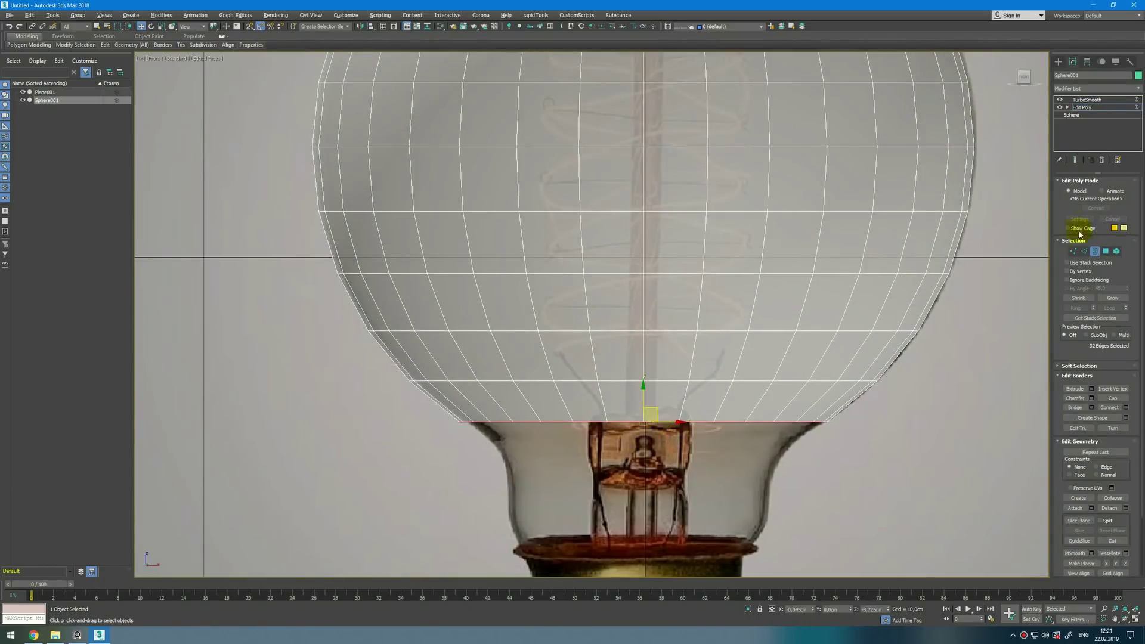
pyautogui.click(644, 397)
pyautogui.keyDown('shift'); pyautogui.moveTo(643, 399); pyautogui.dragTo(642, 439); pyautogui.keyUp('shift')
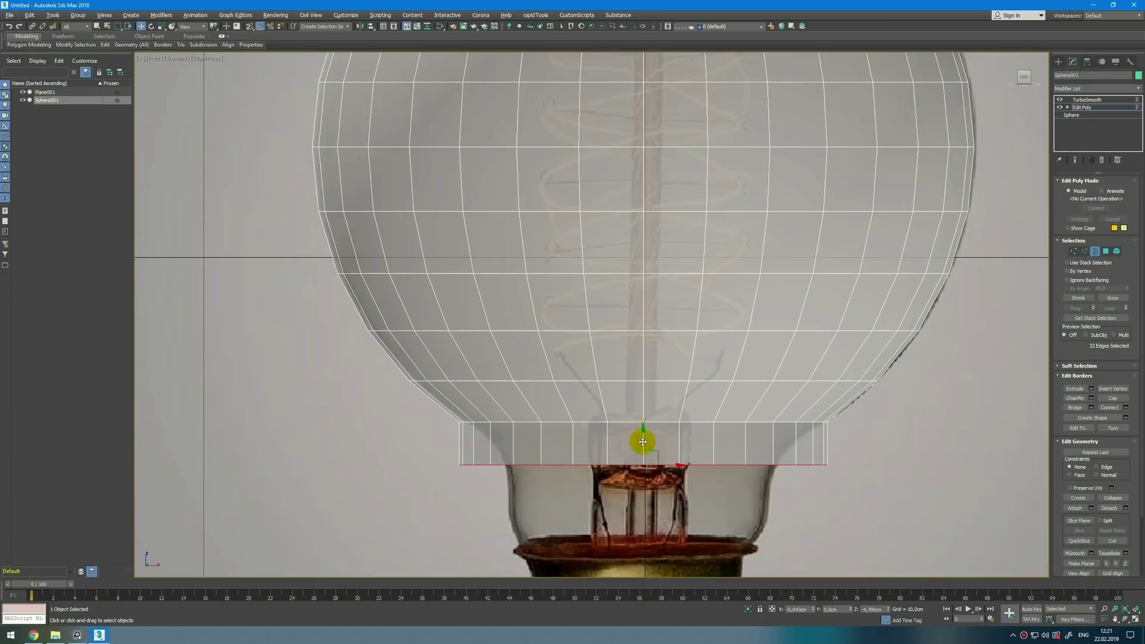
# - Scale the lower border in to the neck's width and raise it slightly to follow the reference outline
pyautogui.press('r')
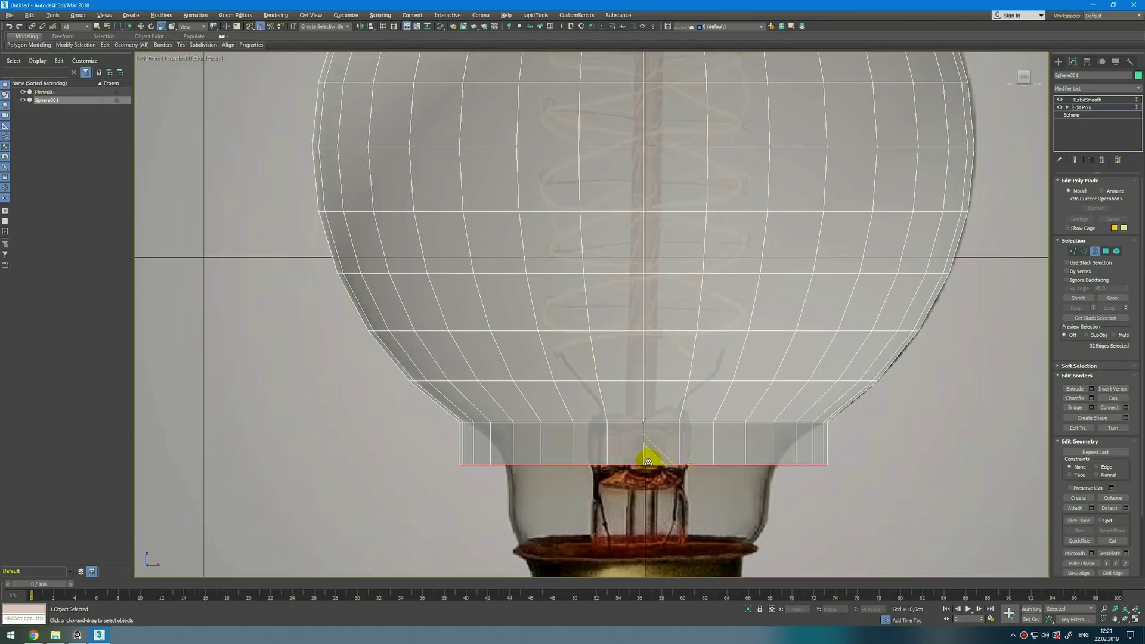
pyautogui.moveTo(648, 460); pyautogui.dragTo(649, 475)
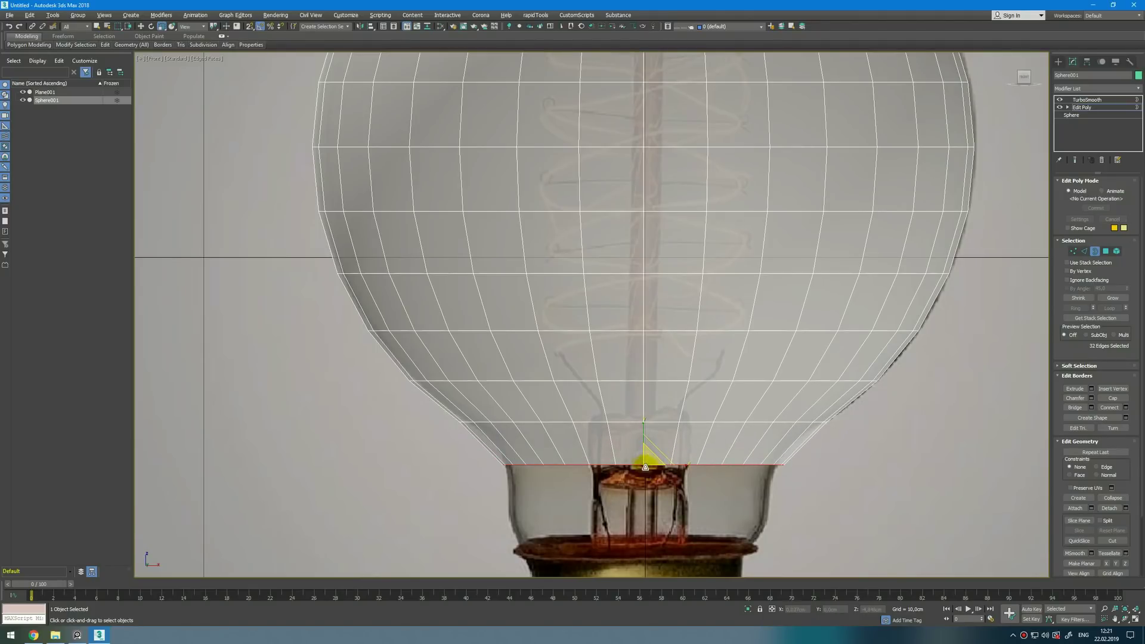
pyautogui.press('w')
pyautogui.moveTo(644, 443); pyautogui.dragTo(645, 430)
pyautogui.press('`')
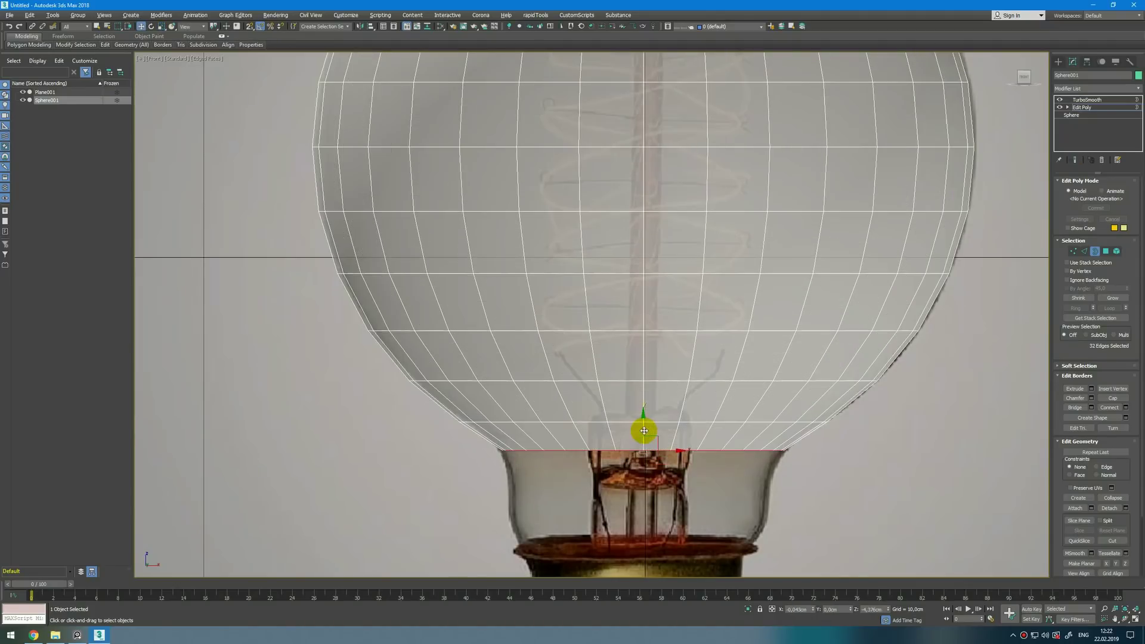
# - Extend the border further down the neck to the top of the metal base, fitting its width to the reference
pyautogui.press('r')
pyautogui.press('w')
pyautogui.moveTo(644, 422); pyautogui.dragTo(644, 447)
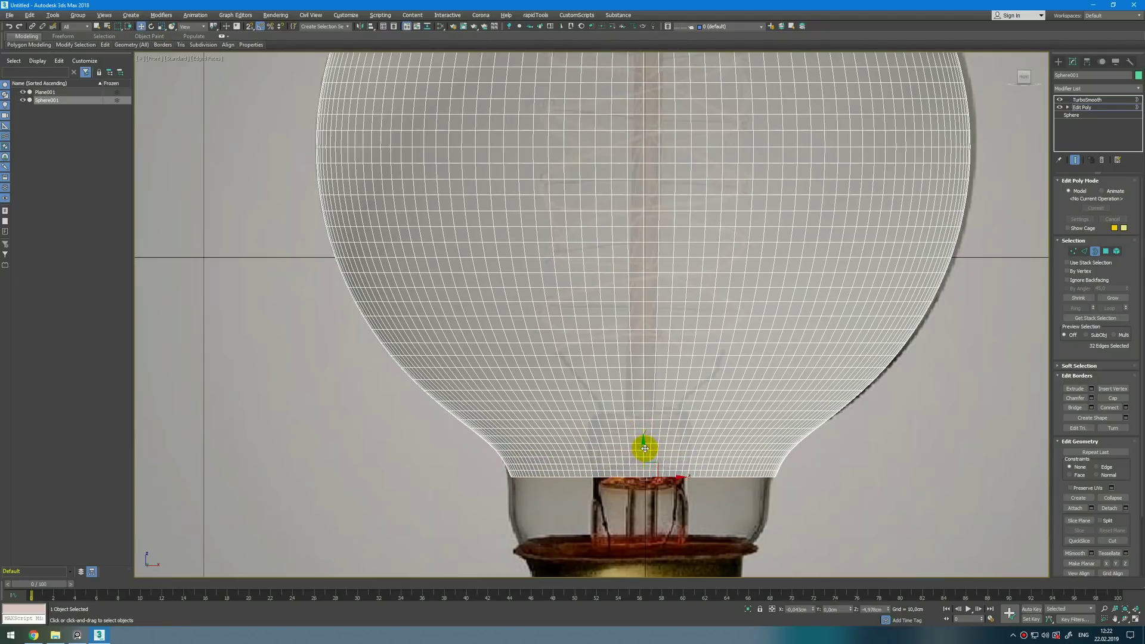
pyautogui.press('r')
pyautogui.press('w')
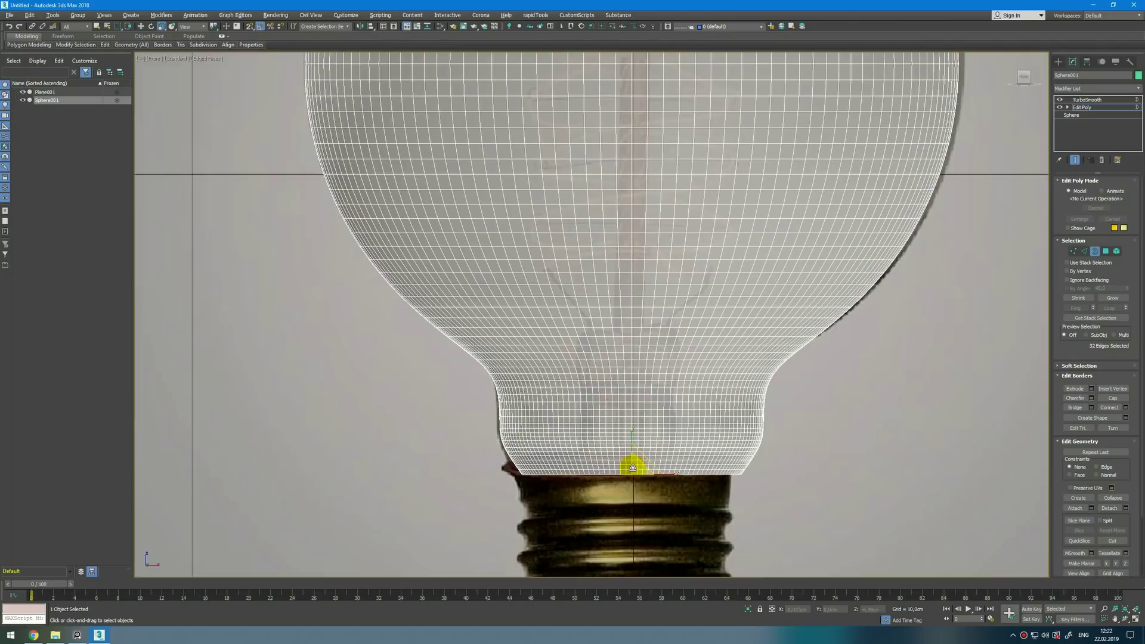
# - Extend the globe's open bottom border inward with a smaller ring so the neck curves under
pyautogui.hotkey('alt', 'w')
pyautogui.middleClick(793, 521)
pyautogui.hotkey('alt', 'w')
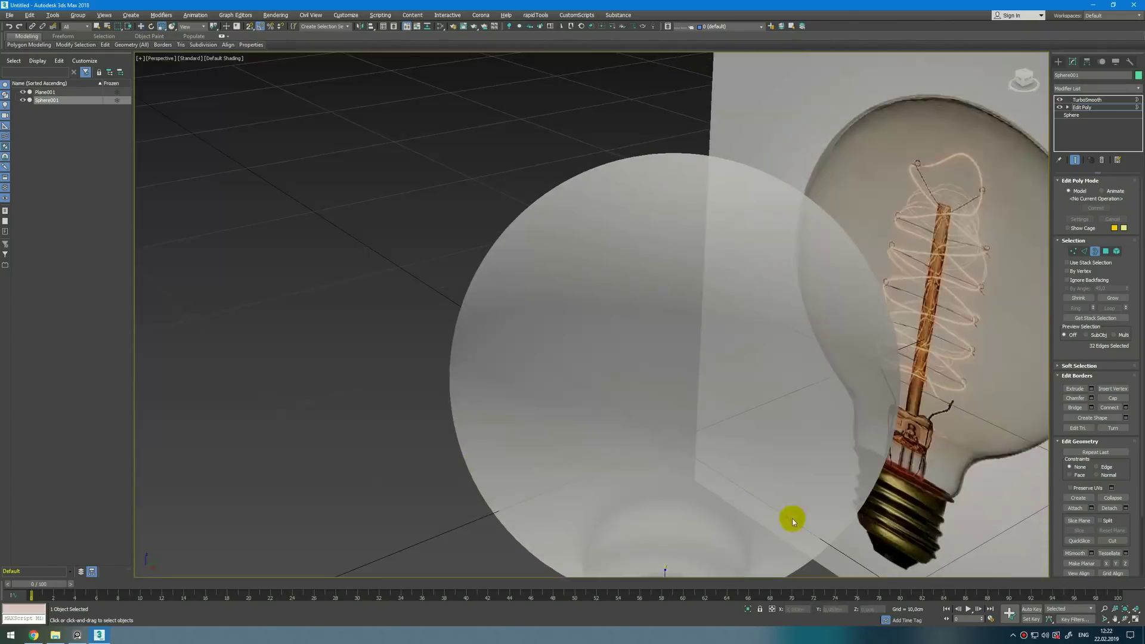
pyautogui.press('r')
pyautogui.keyDown('alt'); pyautogui.moveTo(787, 501); pyautogui.dragTo(785, 421, button='middle'); pyautogui.keyUp('alt')
pyautogui.scroll(4, 588, 451)
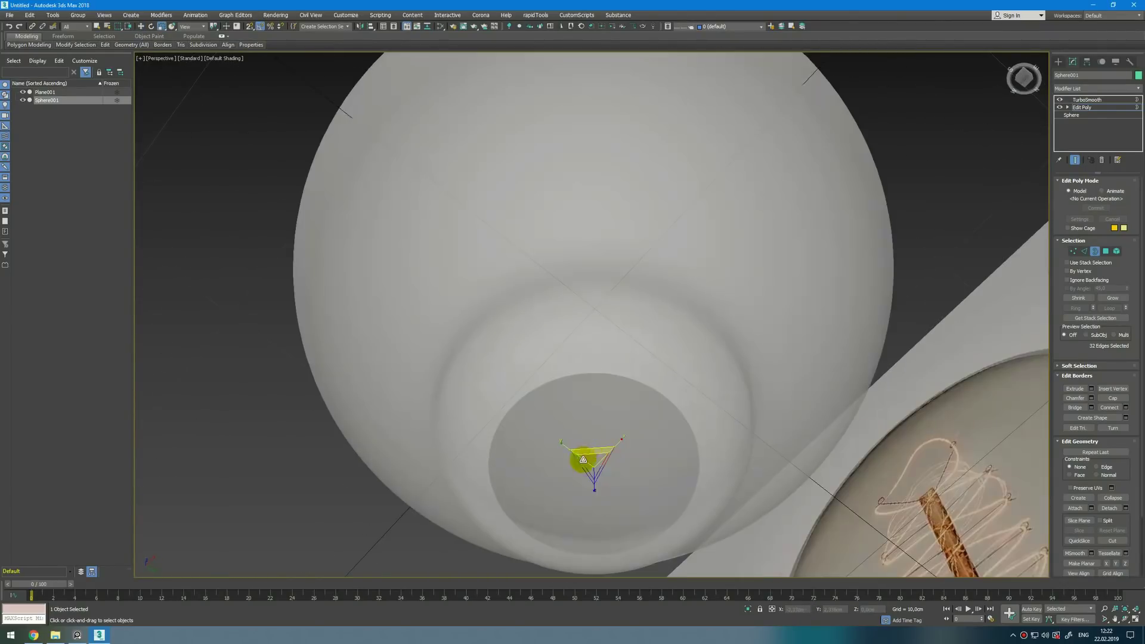
pyautogui.keyDown('alt'); pyautogui.moveTo(628, 442); pyautogui.dragTo(652, 442, button='middle'); pyautogui.keyUp('alt')
pyautogui.hotkey('alt', 'w')
pyautogui.hotkey('alt', 'w')
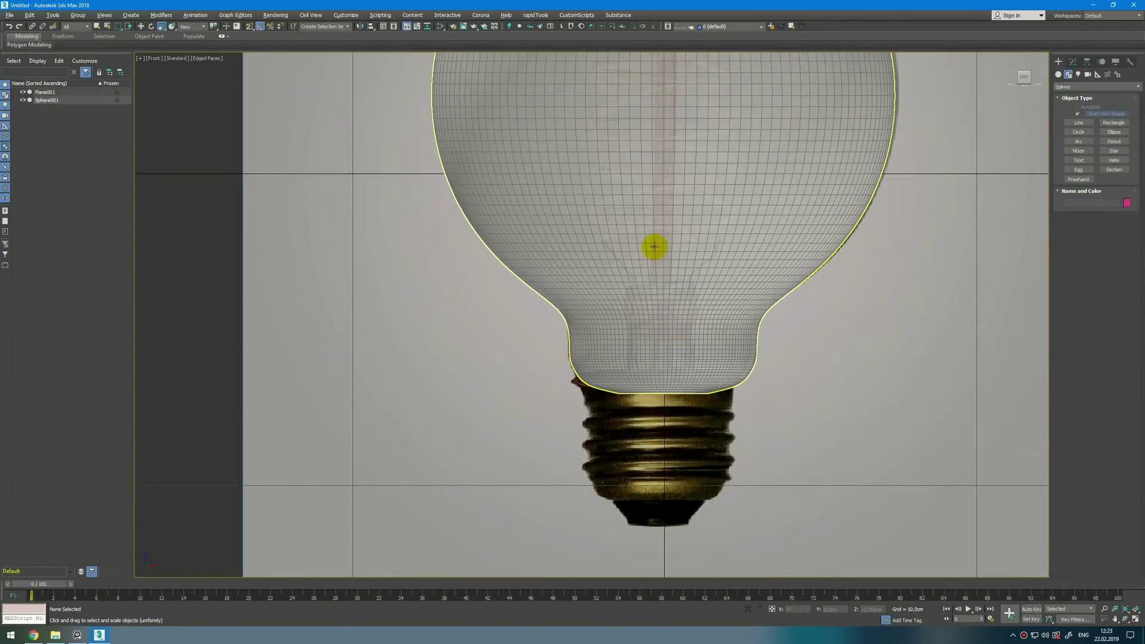
# - In the Front view, start a Line profile at the bulb's axis, tracing the globe's underside and around the base's flared rim
pyautogui.moveTo(655, 248); pyautogui.dragTo(650, 290, button='middle')
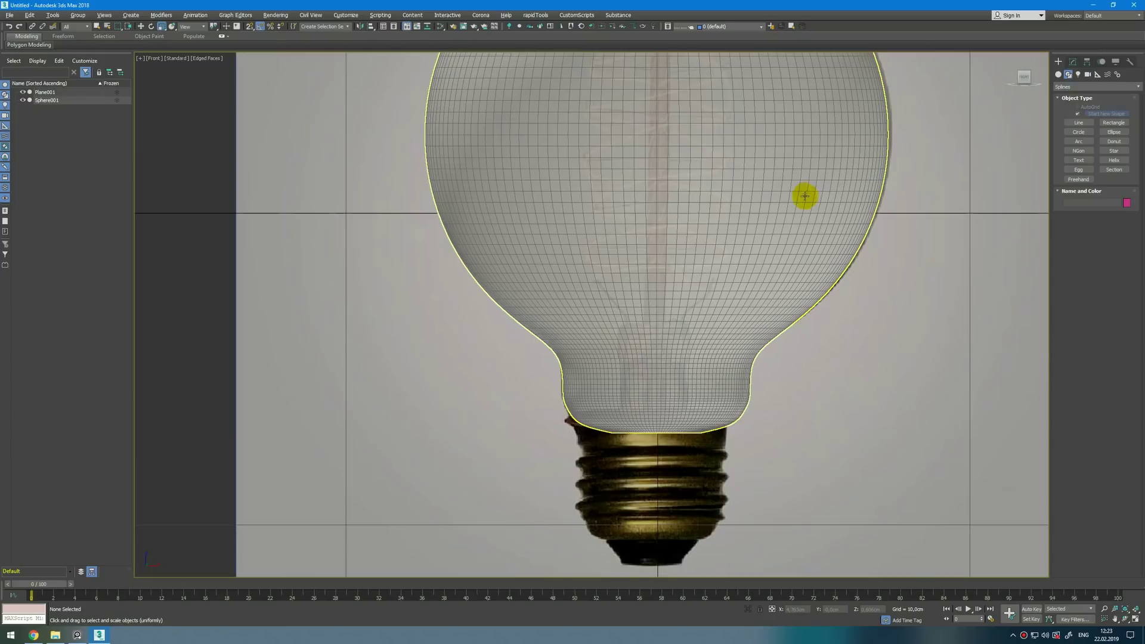
pyautogui.moveTo(680, 373); pyautogui.dragTo(675, 317, button='middle')
pyautogui.rightClick(682, 391)
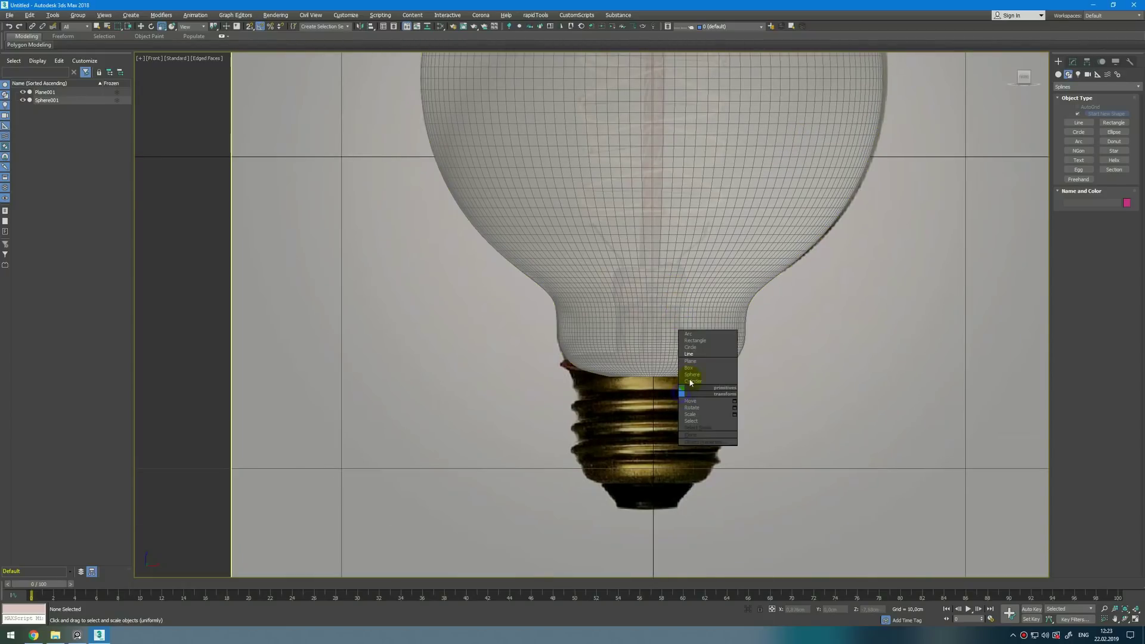
pyautogui.click(700, 355)
pyautogui.scroll(5, 688, 382)
pyautogui.click(588, 366)
pyautogui.click(457, 366)
pyautogui.click(380, 346)
pyautogui.click(347, 320)
pyautogui.click(330, 323)
pyautogui.click(325, 341)
pyautogui.click(356, 351)
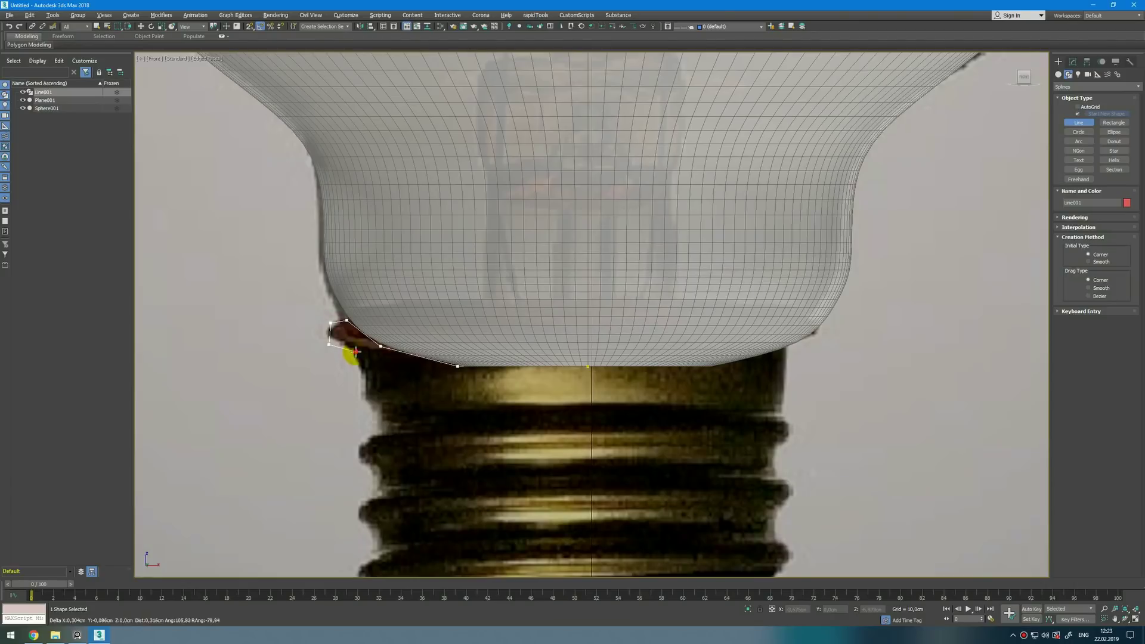
# - Continue the line straight down the threaded side, ignoring the threads, and in to where the black tip starts
pyautogui.click(367, 401)
pyautogui.moveTo(390, 445); pyautogui.dragTo(455, 189, button='middle')
pyautogui.scroll(2, 454, 189)
pyautogui.keyDown('shift'); pyautogui.click(425, 419); pyautogui.keyUp('shift')
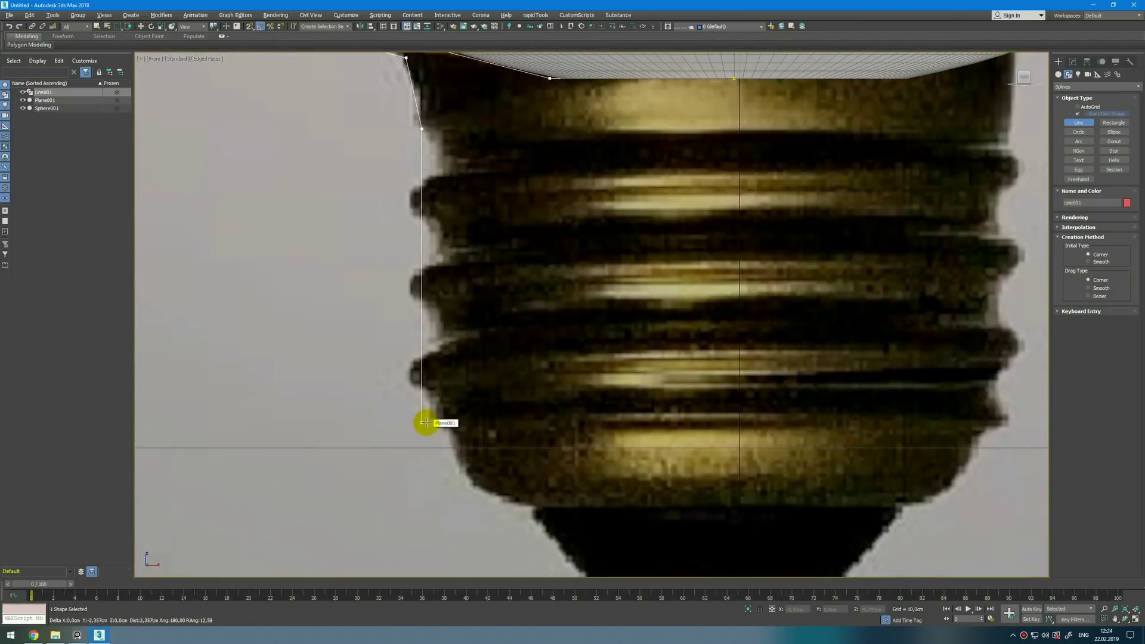
pyautogui.click(464, 483)
pyautogui.click(534, 507)
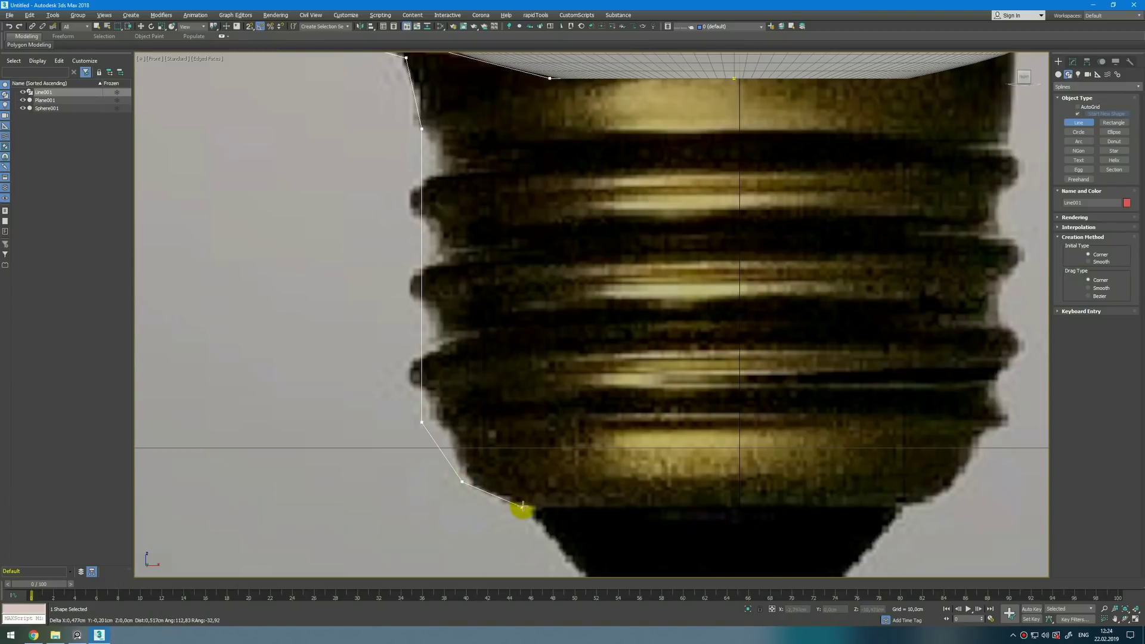
# - Trace the black tip's slope and short vertical edge, and end the line at the bulb's axis
pyautogui.scroll(-4, 554, 430)
pyautogui.scroll(4, 553, 429)
pyautogui.click(530, 421)
pyautogui.keyDown('shift'); pyautogui.click(529, 447); pyautogui.keyUp('shift')
pyautogui.scroll(-6, 668, 453)
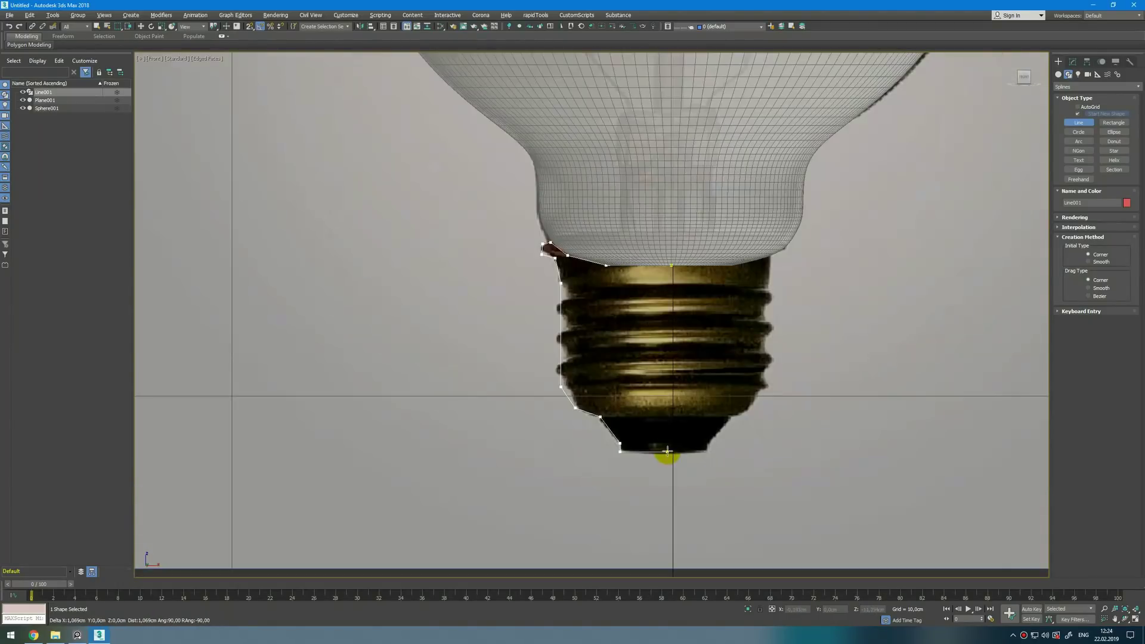
pyautogui.keyDown('shift'); pyautogui.click(669, 451); pyautogui.keyUp('shift')
pyautogui.rightClick(669, 452)
# - Snap the profile's bottom end vertex into line with its upper end vertex and add a Lathe modifier
pyautogui.press('1')
pyautogui.press('w')
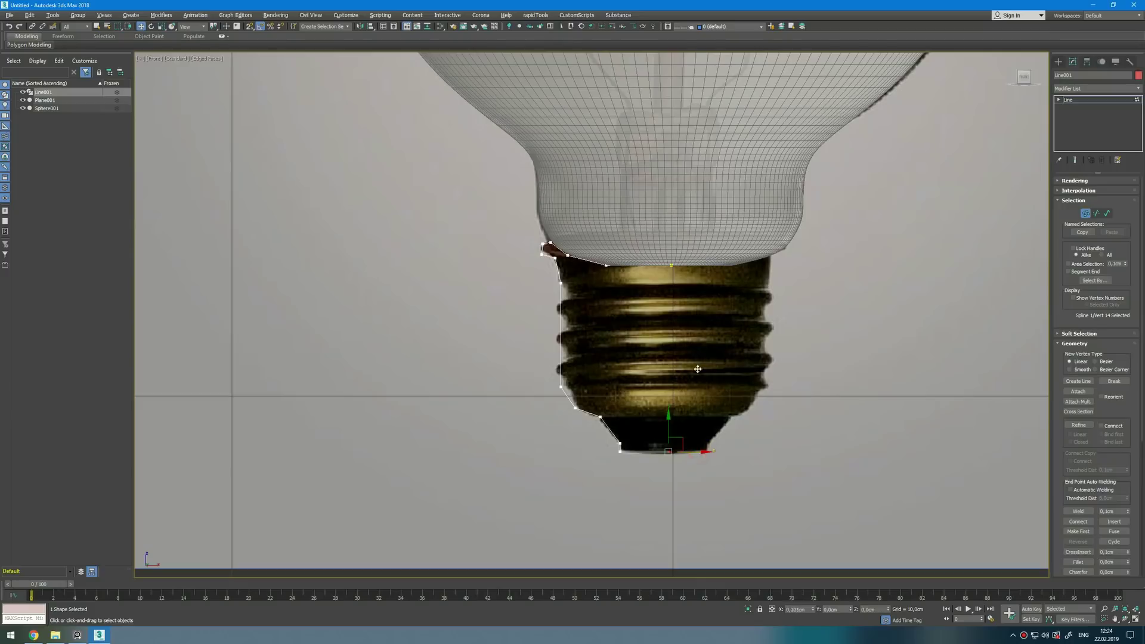
pyautogui.moveTo(680, 307); pyautogui.dragTo(673, 273)
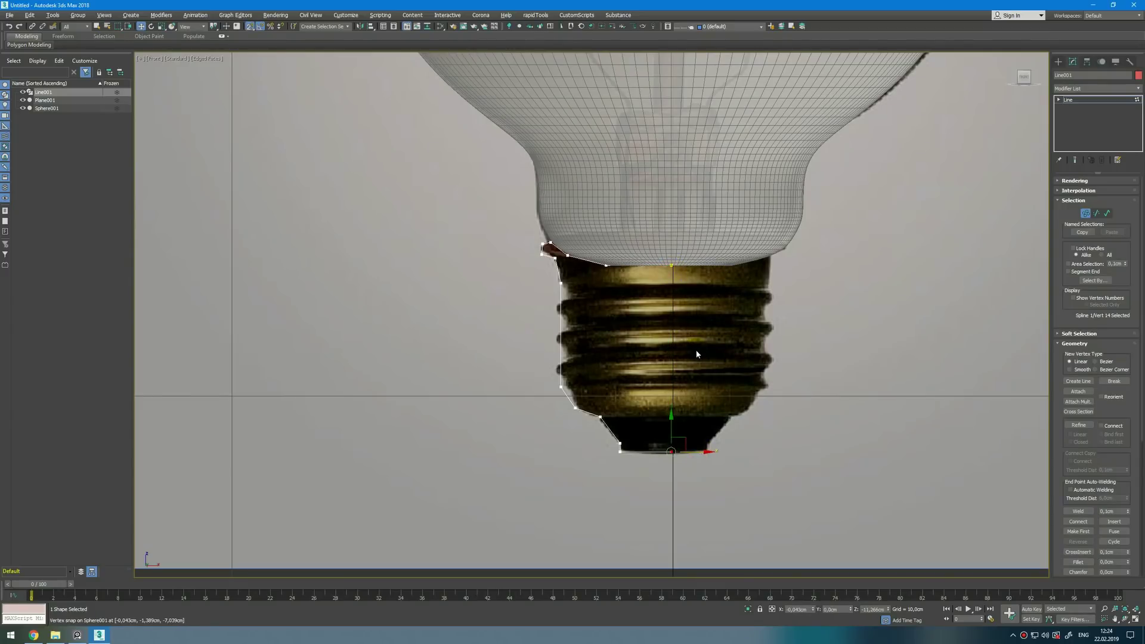
pyautogui.click(1138, 89)
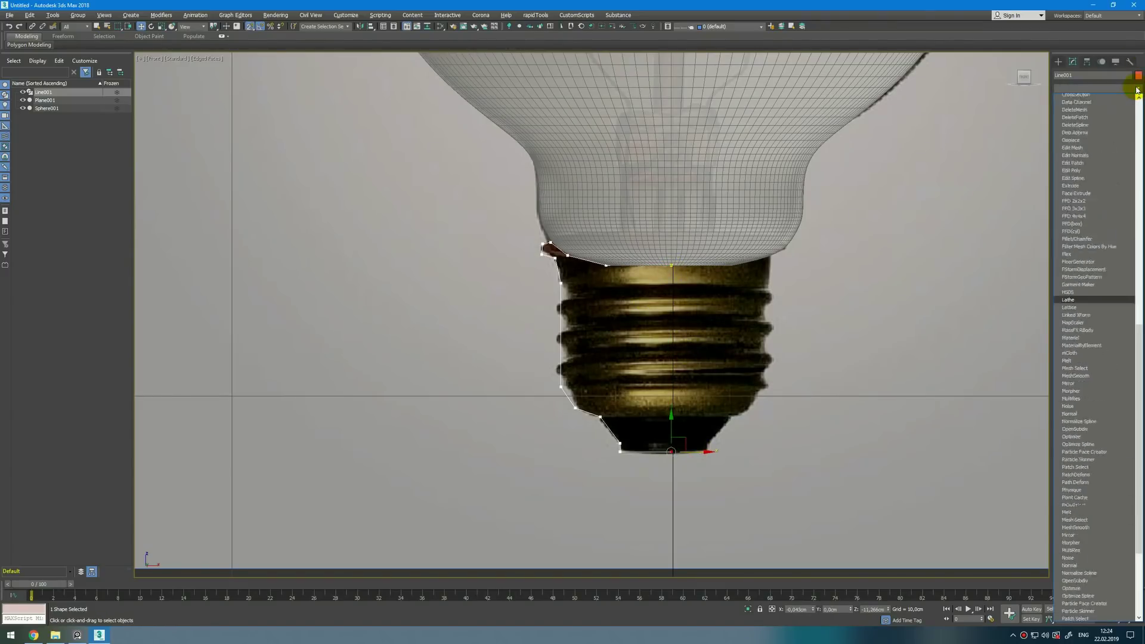
pyautogui.press('Return')
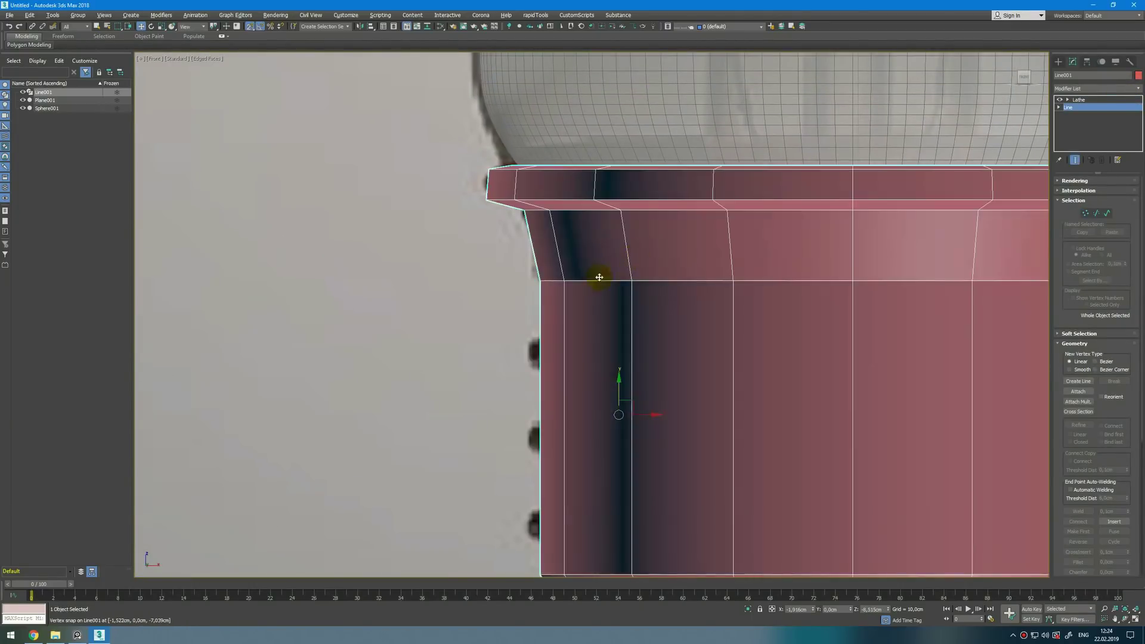
# - Select the profile vertex under the globe and turn on see-through display for the lathed base
pyautogui.press('1')
pyautogui.moveTo(460, 160); pyautogui.dragTo(519, 181)
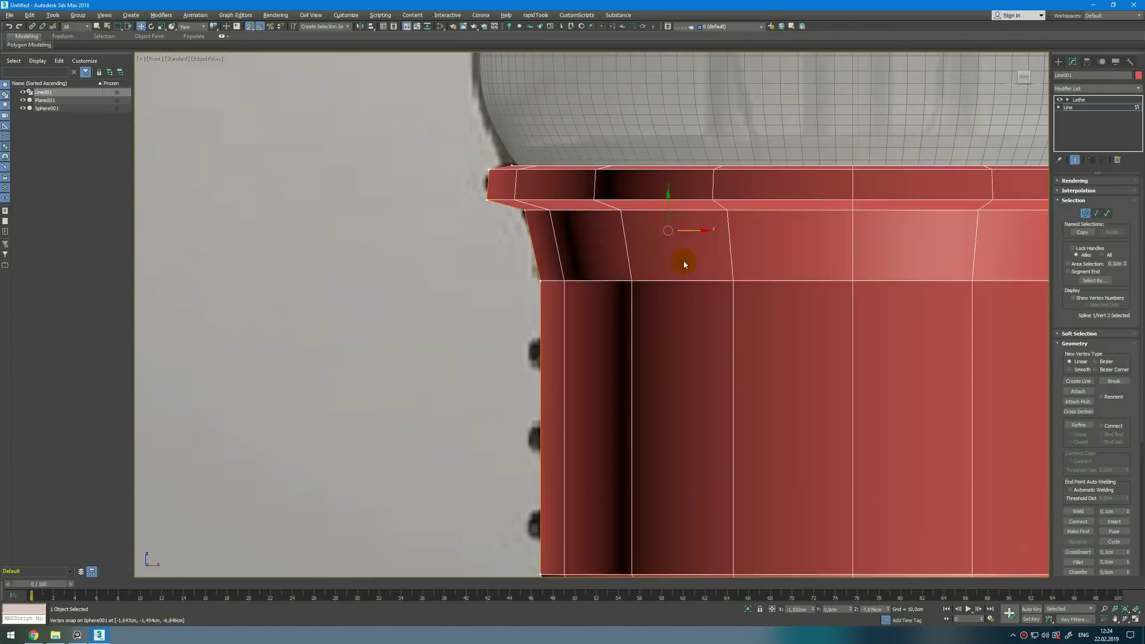
pyautogui.hotkey('alt', 'x')
pyautogui.moveTo(677, 266); pyautogui.dragTo(663, 268, button='middle')
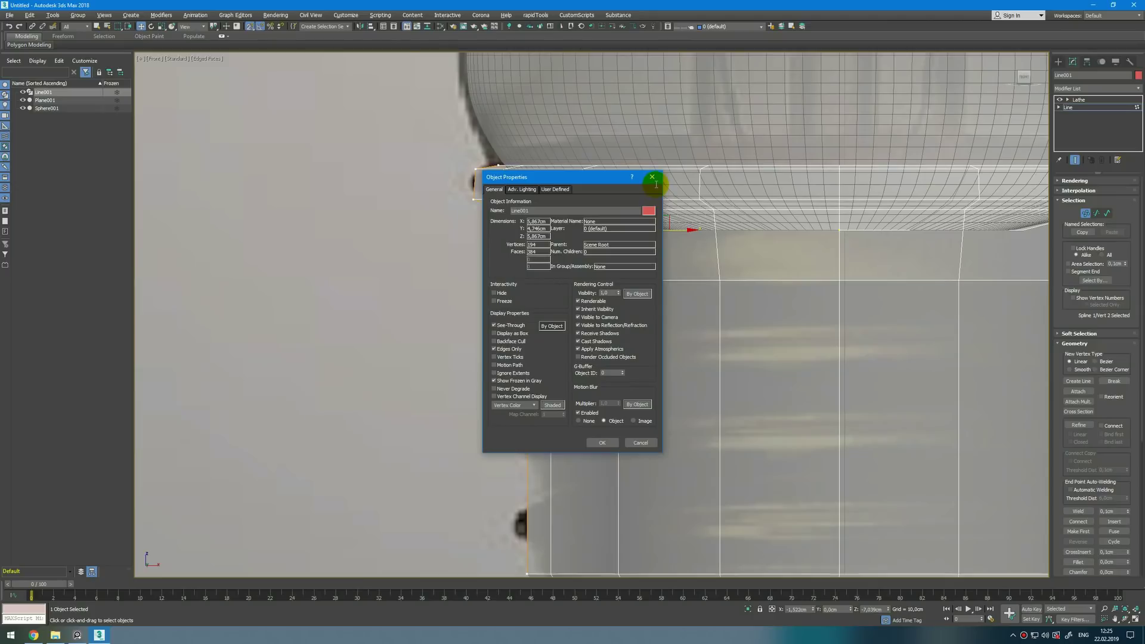
pyautogui.click(653, 178)
# - Make the profile vertices beneath the globe Smooth and adjust them to follow the glass's curved underside
pyautogui.rightClick(655, 270)
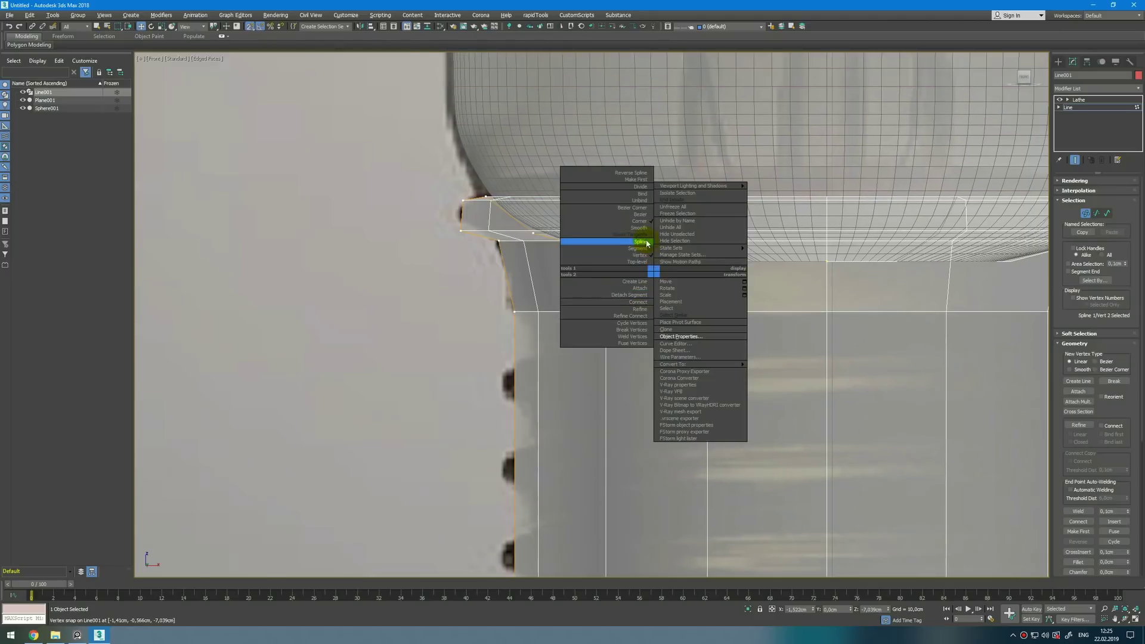
pyautogui.click(644, 229)
pyautogui.press('s')
pyautogui.moveTo(656, 253); pyautogui.dragTo(611, 257)
pyautogui.moveTo(799, 245); pyautogui.dragTo(855, 298)
pyautogui.moveTo(585, 235); pyautogui.dragTo(611, 248, button='middle')
pyautogui.moveTo(544, 238); pyautogui.dragTo(581, 249)
pyautogui.rightClick(574, 243)
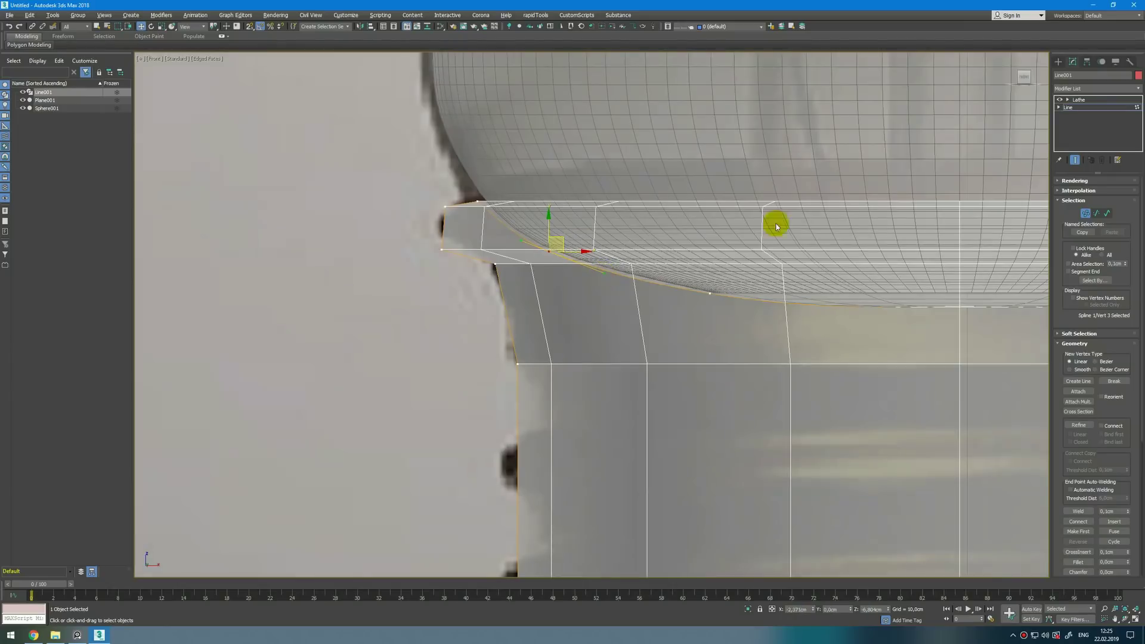
# - Make the profile's rim vertices Smooth to round the base's flared lip
pyautogui.click(1136, 108)
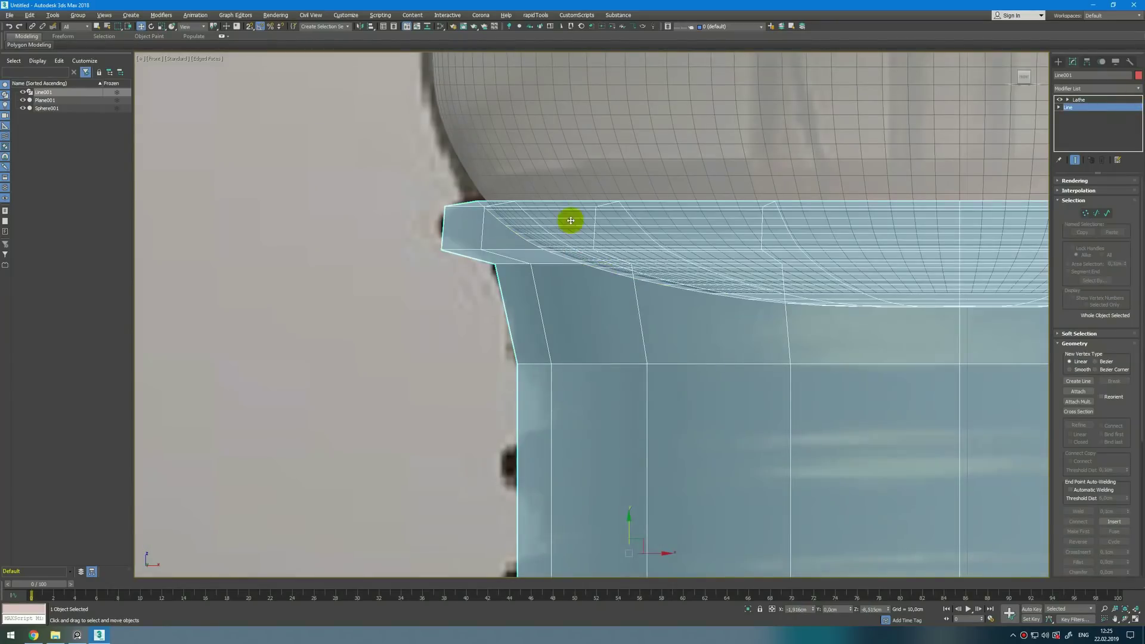
pyautogui.press('1')
pyautogui.moveTo(465, 186); pyautogui.dragTo(485, 208)
pyautogui.rightClick(483, 206)
pyautogui.click(477, 185)
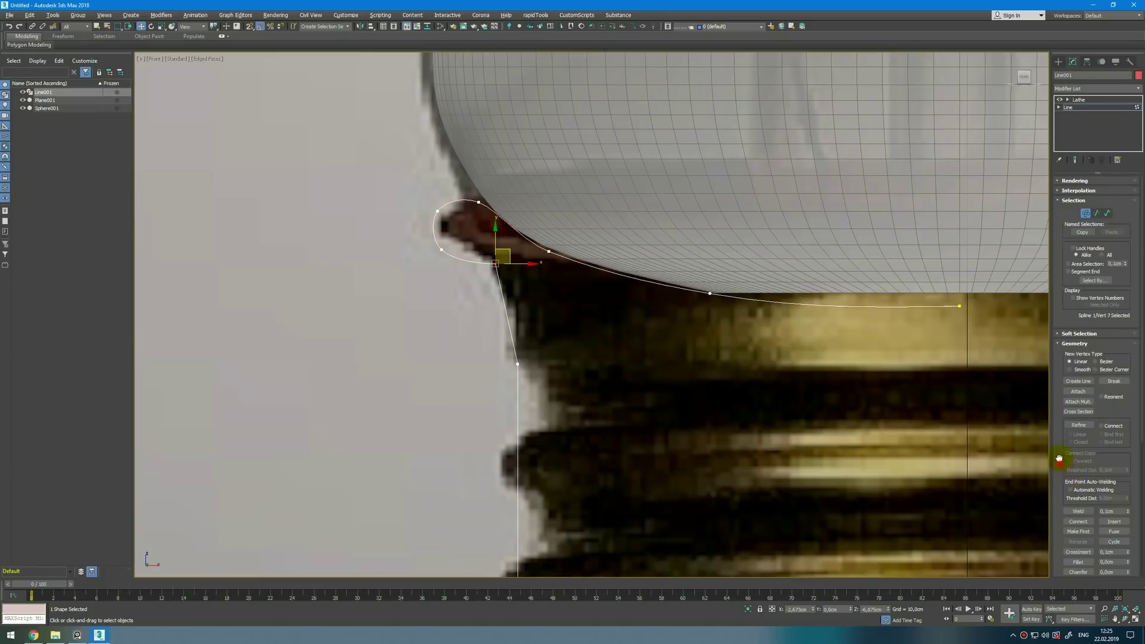
# - Fillet the profile vertices just under the rim and where the straight side begins
pyautogui.moveTo(1059, 458); pyautogui.dragTo(1068, 321)
pyautogui.click(1079, 427)
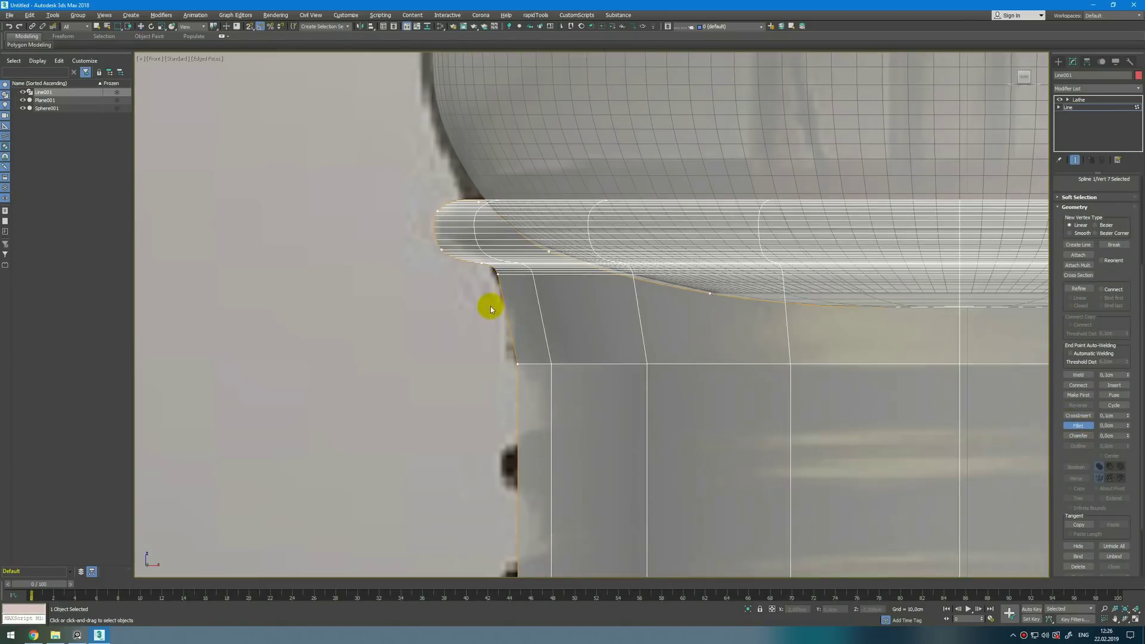
pyautogui.scroll(-2, 490, 309)
pyautogui.moveTo(514, 337); pyautogui.dragTo(501, 274, button='middle')
pyautogui.scroll(1, 486, 264)
pyautogui.moveTo(493, 260); pyautogui.dragTo(505, 231)
pyautogui.scroll(-3, 548, 292)
pyautogui.moveTo(555, 284); pyautogui.dragTo(505, 230, button='middle')
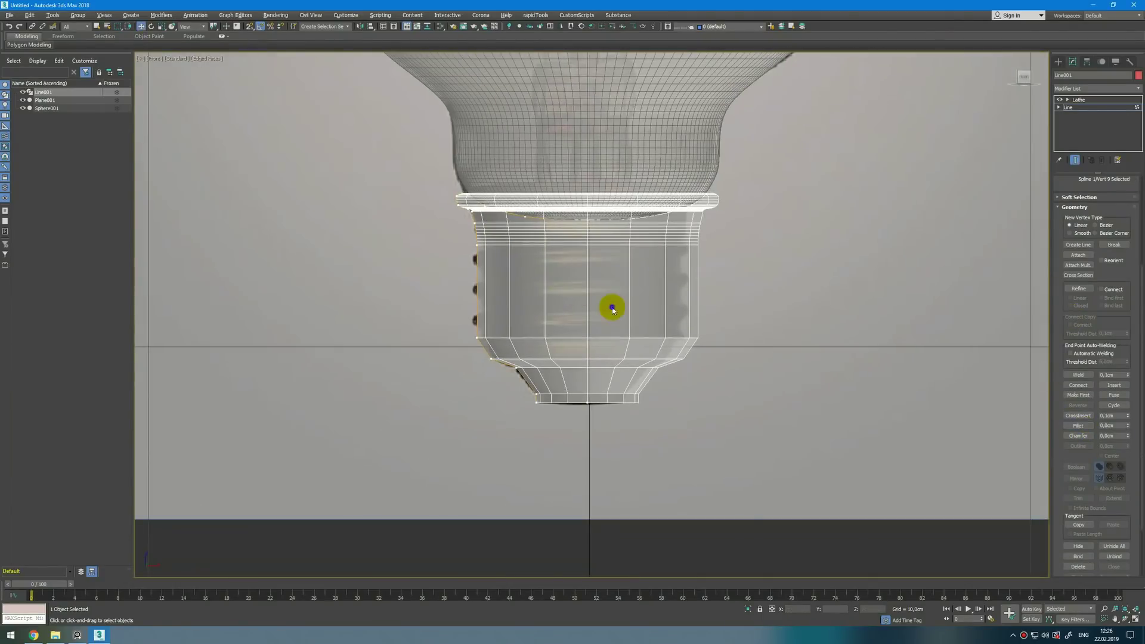
# - Fillet the corner at the lower end of the straight side and make the vertices of the curve below it Smooth
pyautogui.press('w')
pyautogui.scroll(2, 537, 369)
pyautogui.click(436, 327)
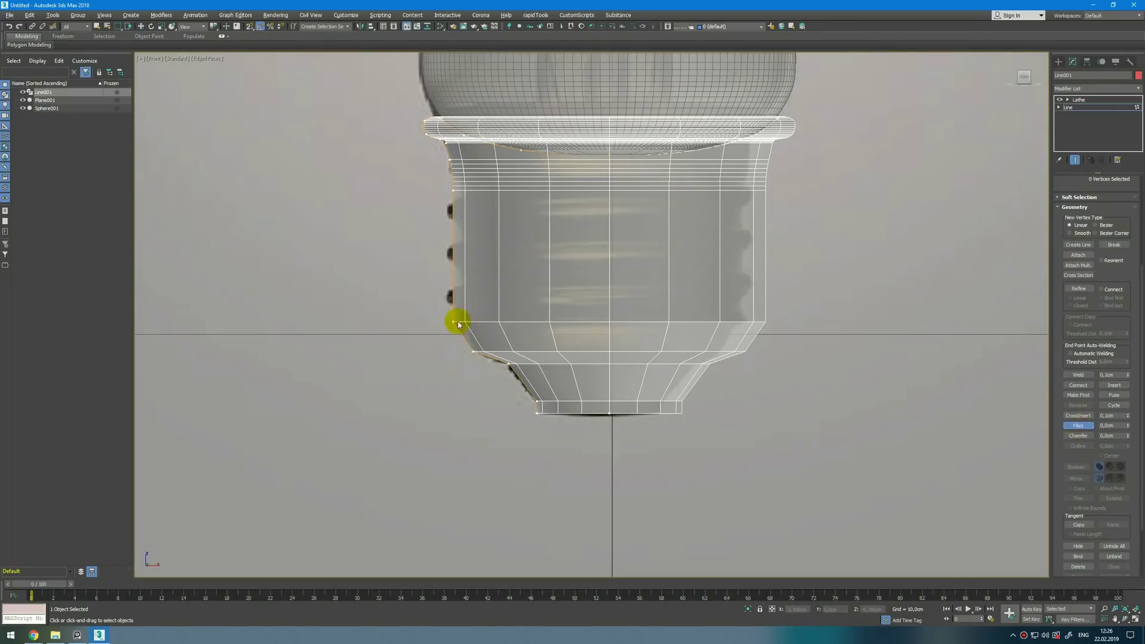
pyautogui.click(454, 320)
pyautogui.scroll(4, 454, 314)
pyautogui.rightClick(510, 386)
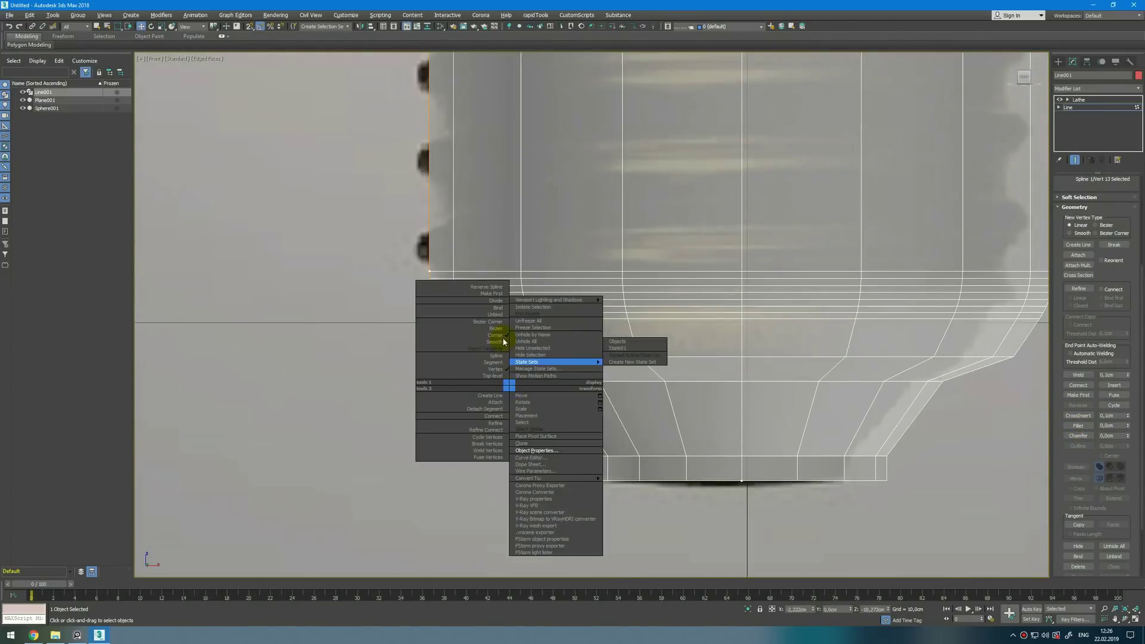
pyautogui.click(495, 343)
# - Chamfer the profile vertices where the base meets the tip and at the tip's bottom edge
pyautogui.click(541, 377)
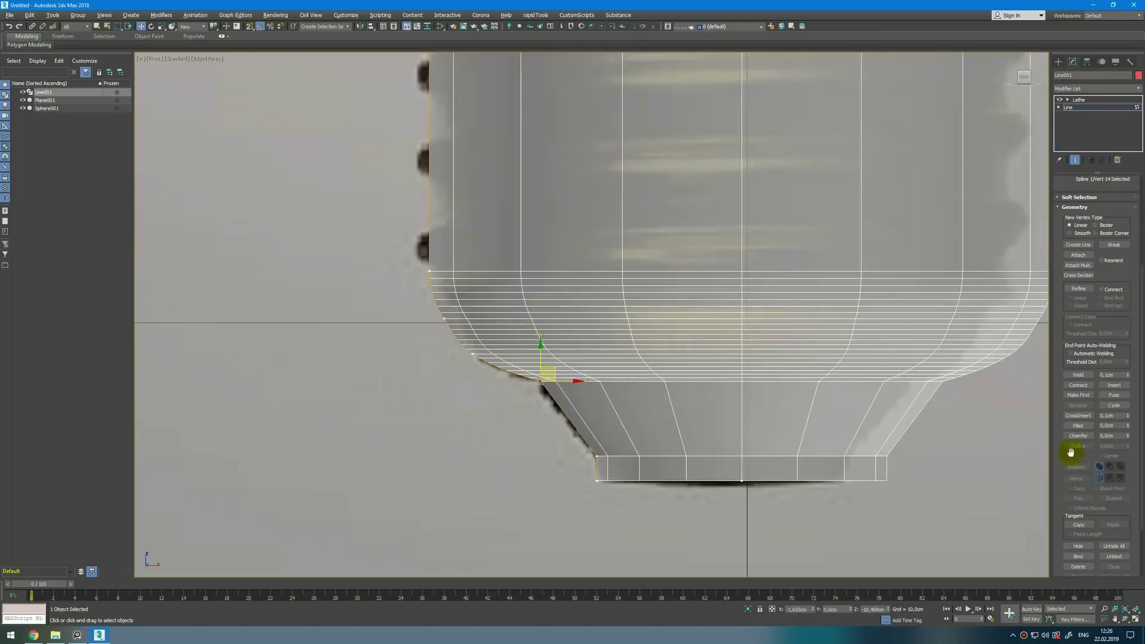
pyautogui.click(1079, 436)
pyautogui.moveTo(542, 380); pyautogui.dragTo(547, 370)
pyautogui.moveTo(597, 481); pyautogui.dragTo(599, 474)
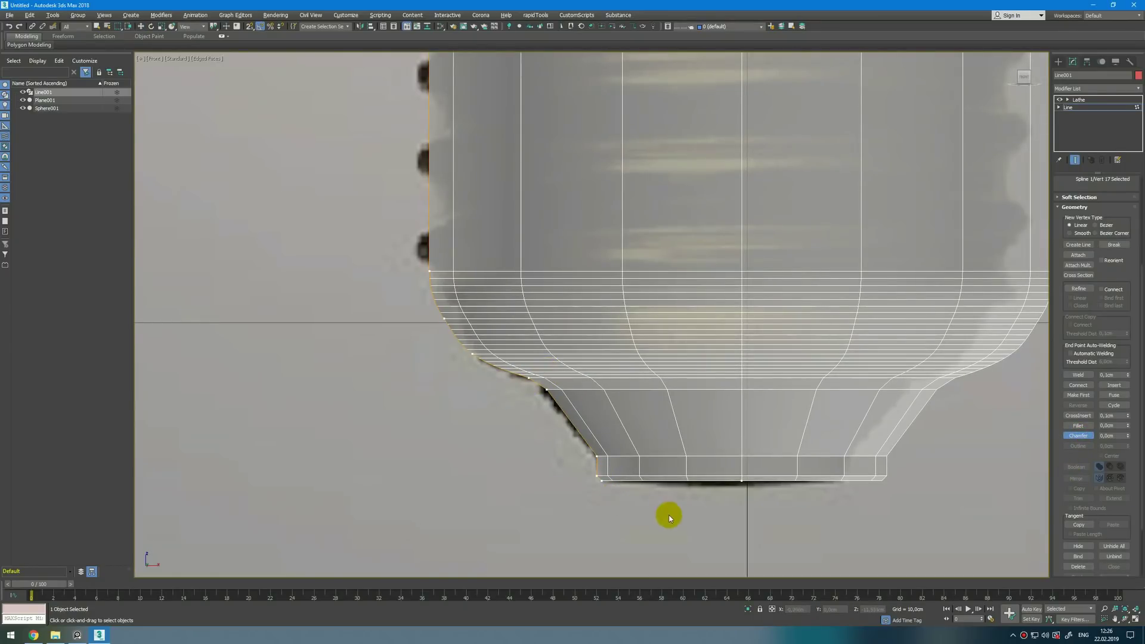
# - In the Perspective view, turn off see-through on the base and increase the Lathe segments for a rounder surface
pyautogui.press('1')
pyautogui.hotkey('alt', 'w')
pyautogui.rightClick(821, 459)
pyautogui.hotkey('alt', 'w')
pyautogui.hotkey('alt', 'x')
pyautogui.moveTo(739, 423); pyautogui.dragTo(767, 358, button='middle')
pyautogui.scroll(3, 676, 484)
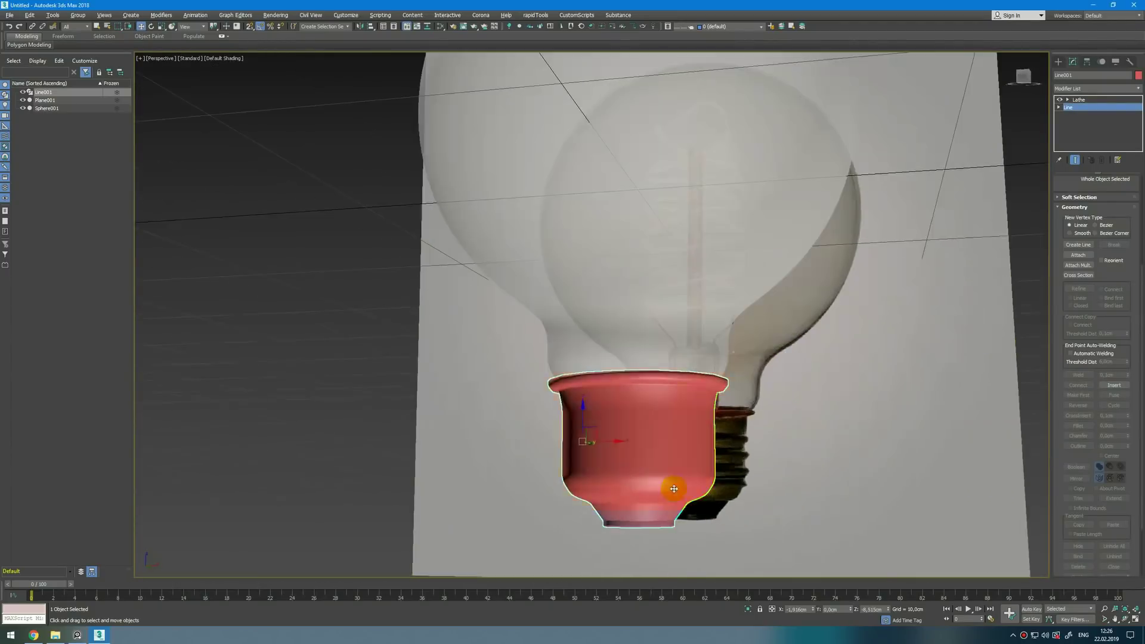
pyautogui.keyDown('alt'); pyautogui.moveTo(676, 484); pyautogui.dragTo(1142, 99, button='middle'); pyautogui.keyUp('alt')
pyautogui.click(1104, 99)
pyautogui.doubleClick(1109, 218)
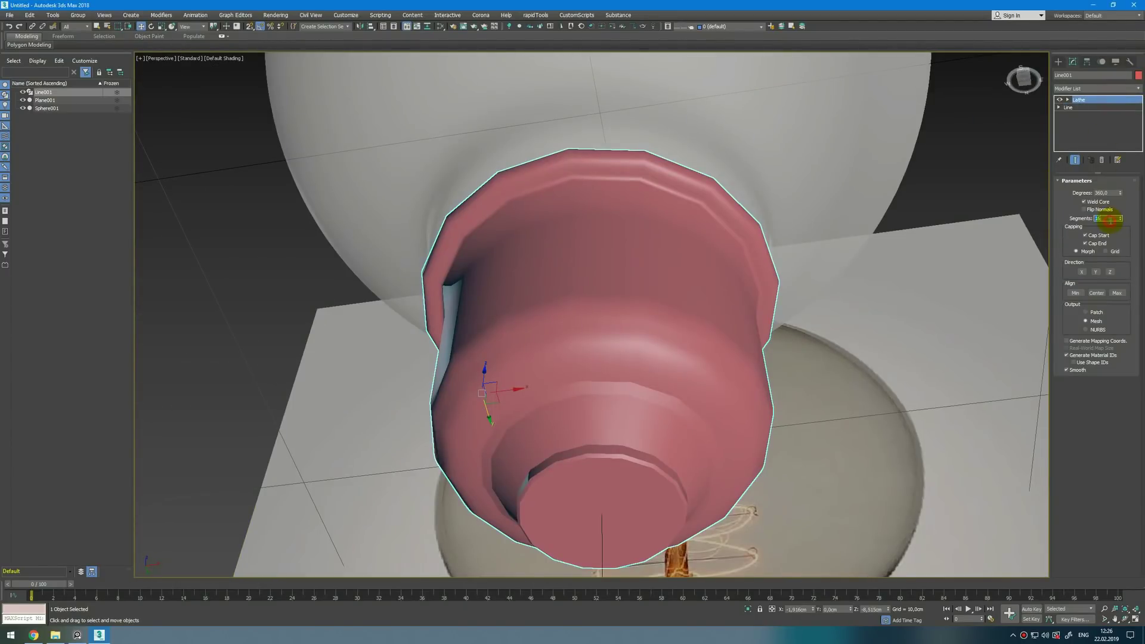
pyautogui.press('Return')
# - Lower the profile vertex beneath the glass slightly so the base's inner surface no longer pokes through the globe
pyautogui.scroll(-3, 711, 256)
pyautogui.keyDown('alt'); pyautogui.moveTo(711, 257); pyautogui.dragTo(814, 446, button='middle'); pyautogui.keyUp('alt')
pyautogui.scroll(4, 711, 299)
pyautogui.click(710, 298)
pyautogui.click(754, 311)
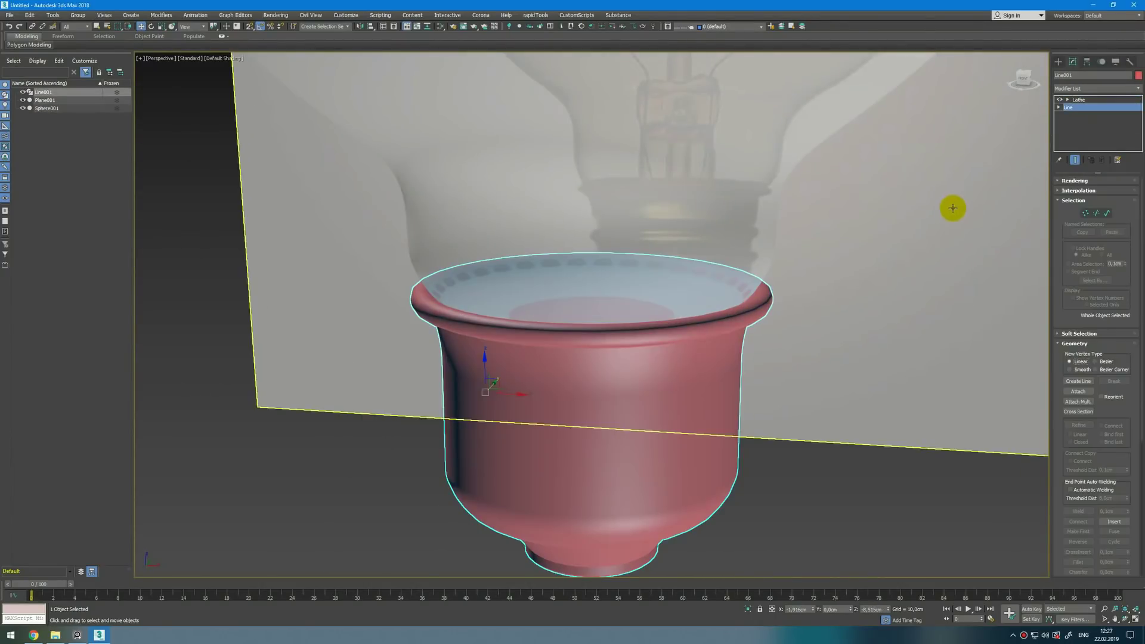
pyautogui.press('1')
pyautogui.hotkey('alt', 'w')
pyautogui.click(754, 260)
pyautogui.hotkey('alt', 'w')
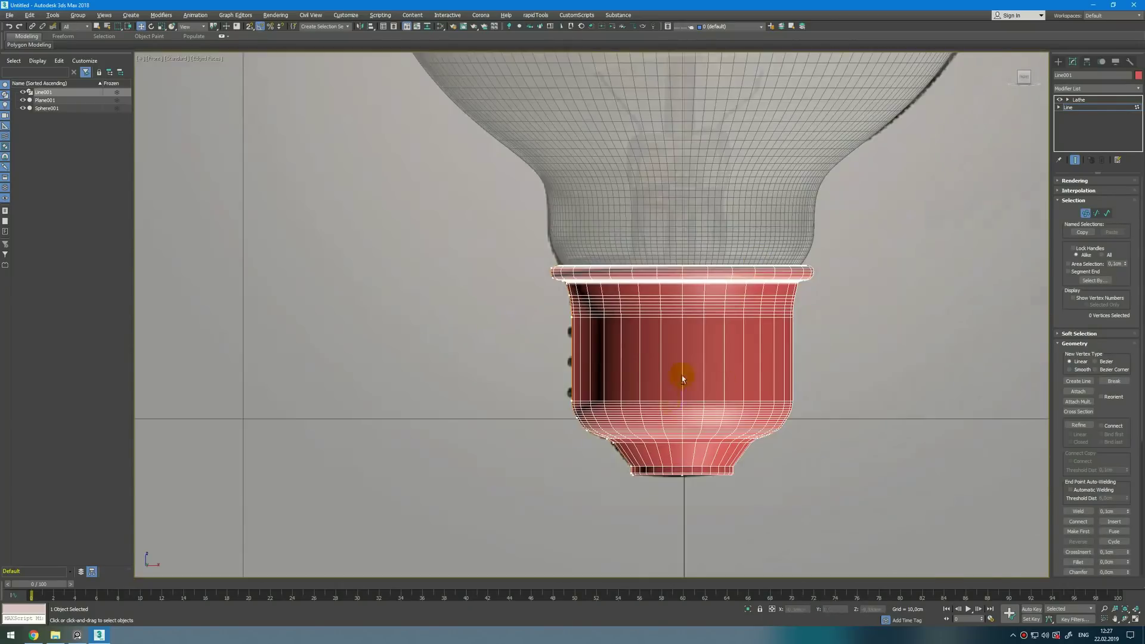
pyautogui.click(449, 282)
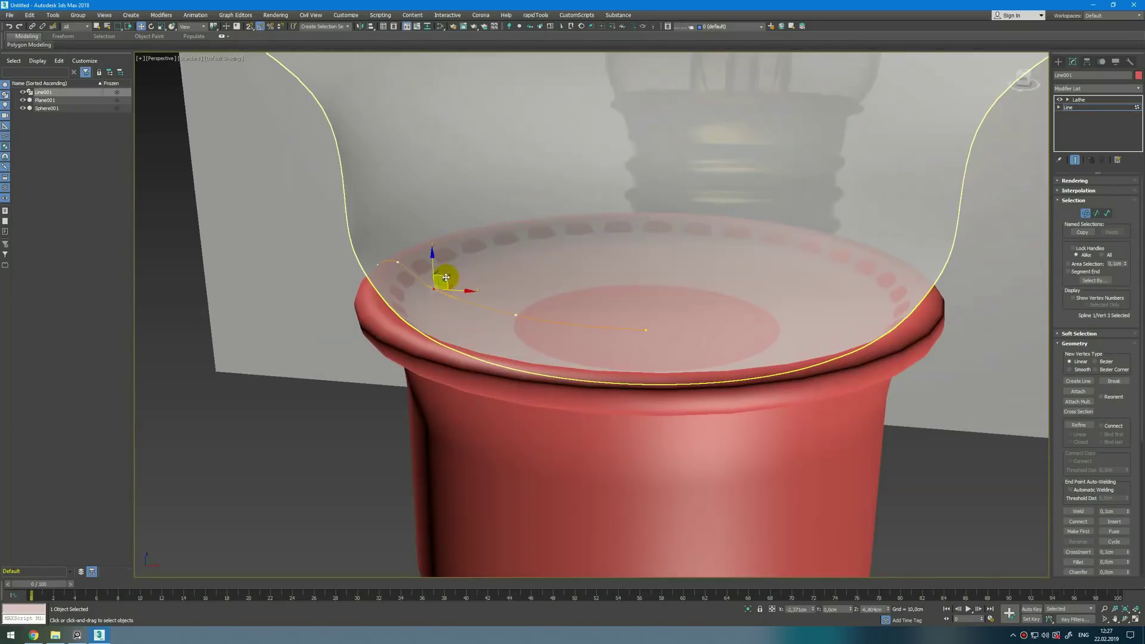
pyautogui.moveTo(435, 258); pyautogui.dragTo(435, 260)
pyautogui.press('1')
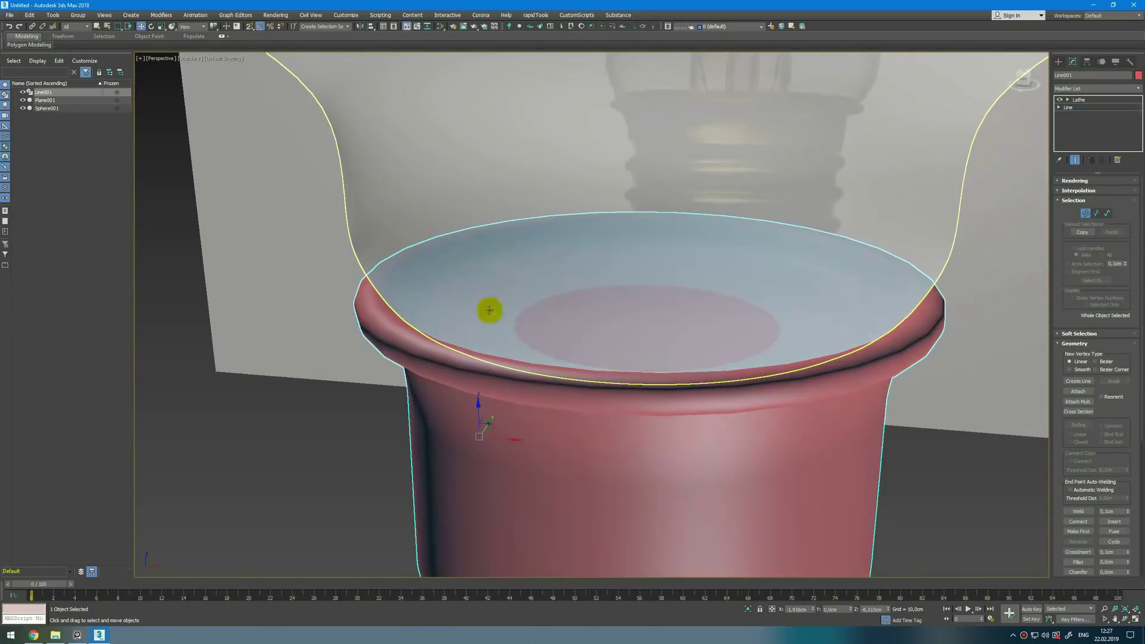
pyautogui.scroll(-2, 618, 367)
pyautogui.press('1')
pyautogui.click(639, 340)
pyautogui.press('1')
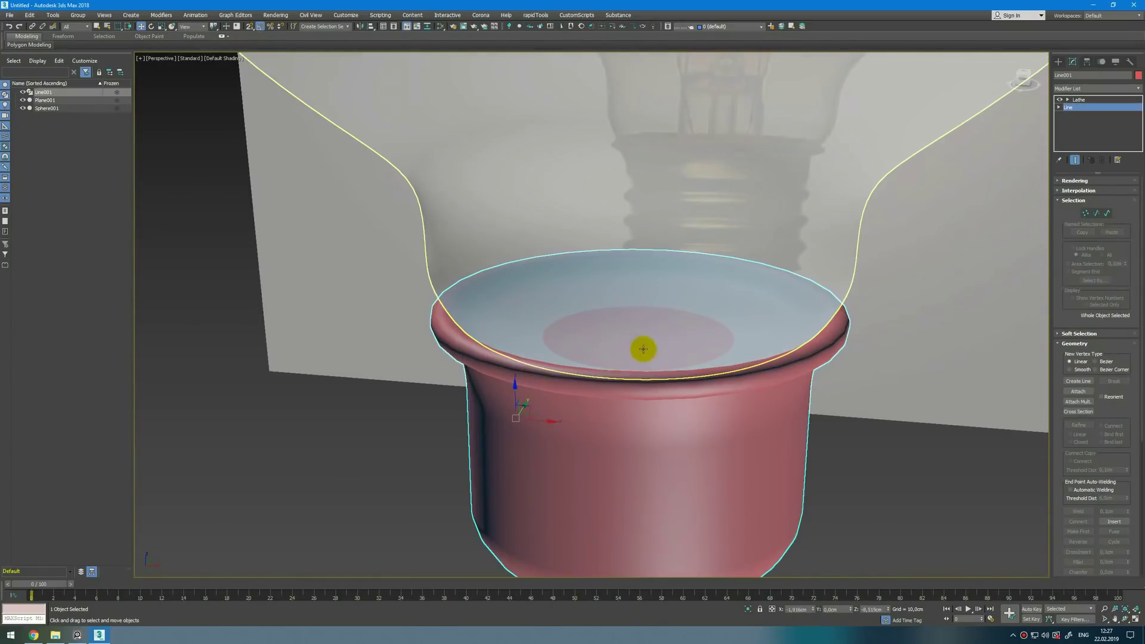
# - Add a Shell modifier to the glass globe with a small inner amount and an outer amount of 0 cm
pyautogui.click(788, 284)
pyautogui.scroll(-4, 787, 284)
pyautogui.click(1129, 89)
pyautogui.write('sh')
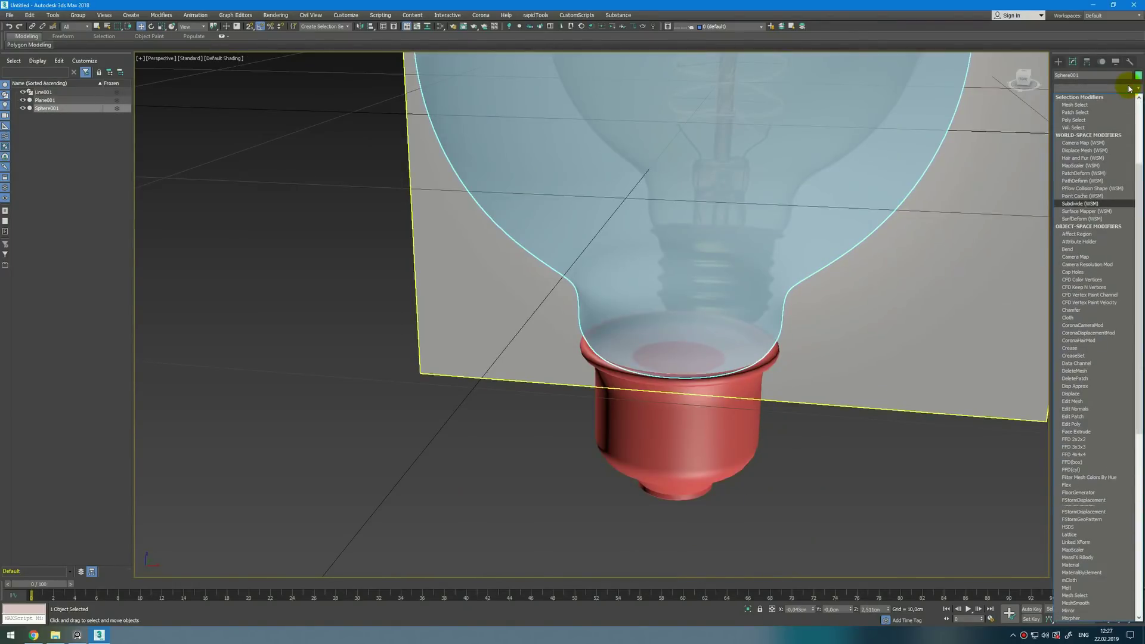
pyautogui.press('Return')
pyautogui.rightClick(1126, 204)
pyautogui.moveTo(1125, 194); pyautogui.dragTo(1129, 181)
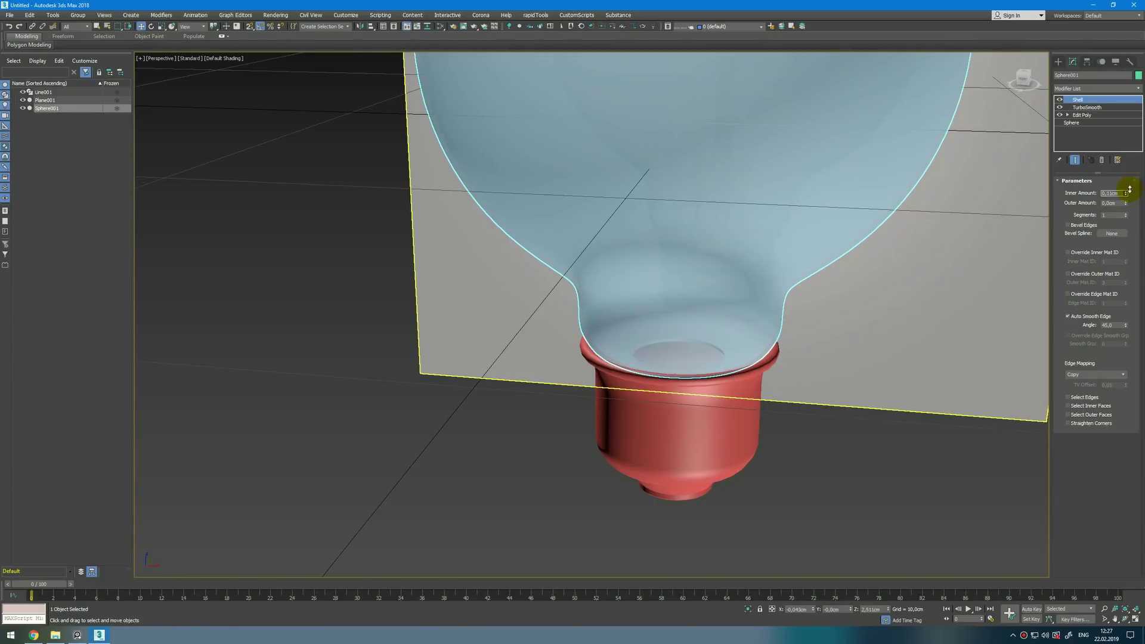
pyautogui.click(800, 417)
# - Hide the glass globe and show all four viewports
pyautogui.scroll(-5, 788, 394)
pyautogui.keyDown('alt'); pyautogui.moveTo(789, 395); pyautogui.dragTo(845, 376, button='middle'); pyautogui.keyUp('alt')
pyautogui.rightClick(765, 305)
pyautogui.click(813, 275)
pyautogui.hotkey('alt', 'w')
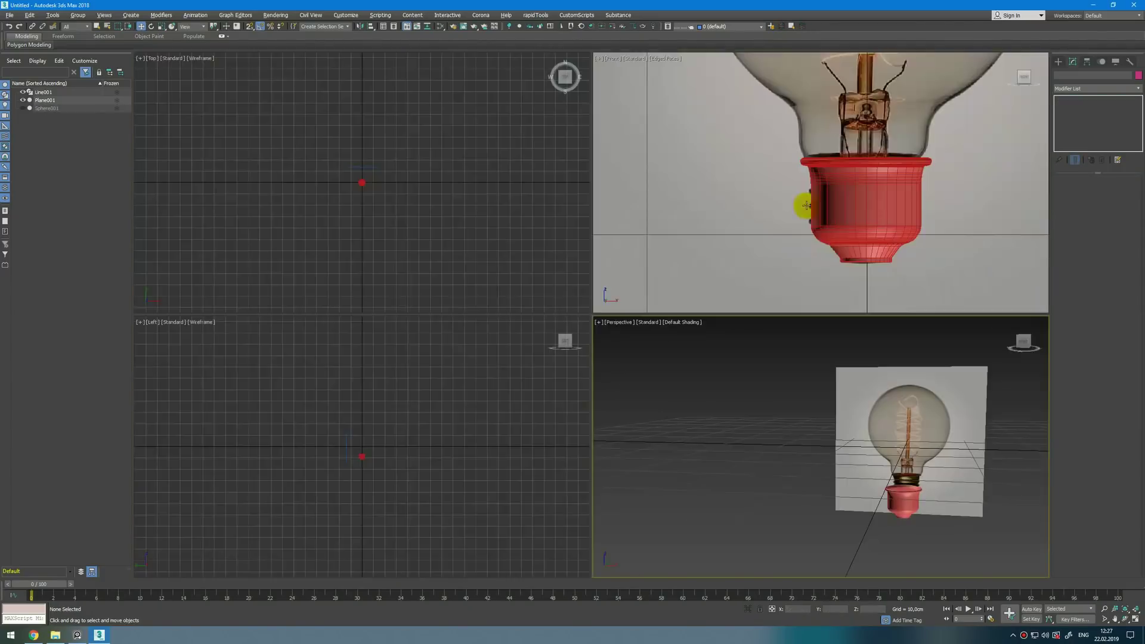
# - In the Front view, draw a Line profile from the base's centre outward, up the glass support cylinder and along the thin rod
pyautogui.middleClick(798, 246)
pyautogui.hotkey('alt', 'w')
pyautogui.press('z')
pyautogui.scroll(4, 605, 391)
pyautogui.keyDown('ctrl'); pyautogui.rightClick(587, 407); pyautogui.keyUp('ctrl')
pyautogui.click(621, 365)
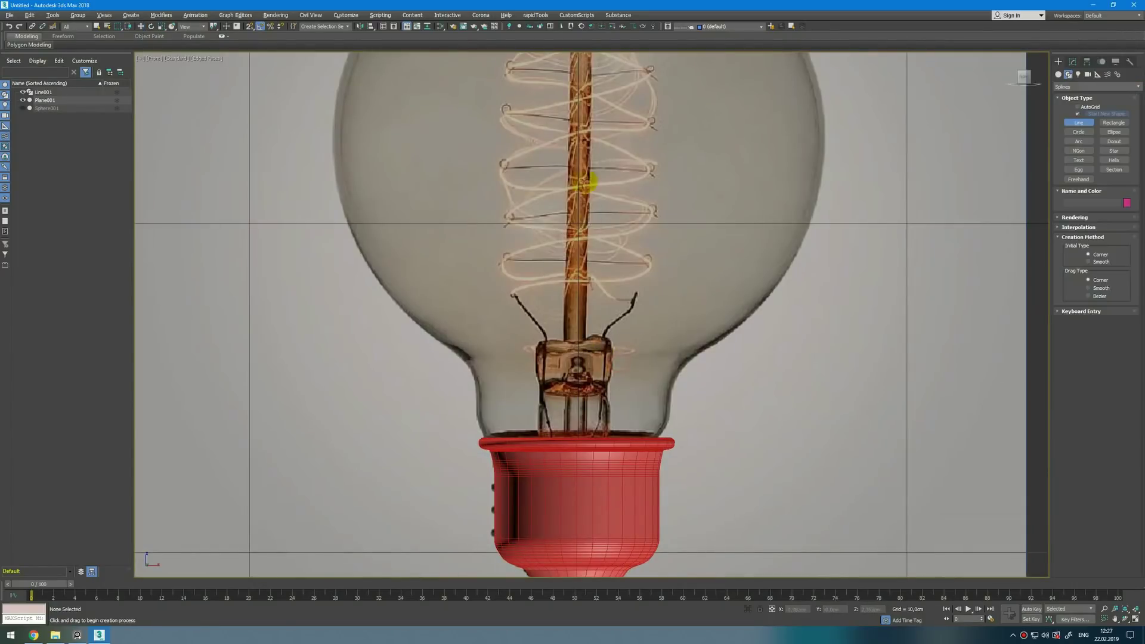
pyautogui.scroll(-2, 564, 212)
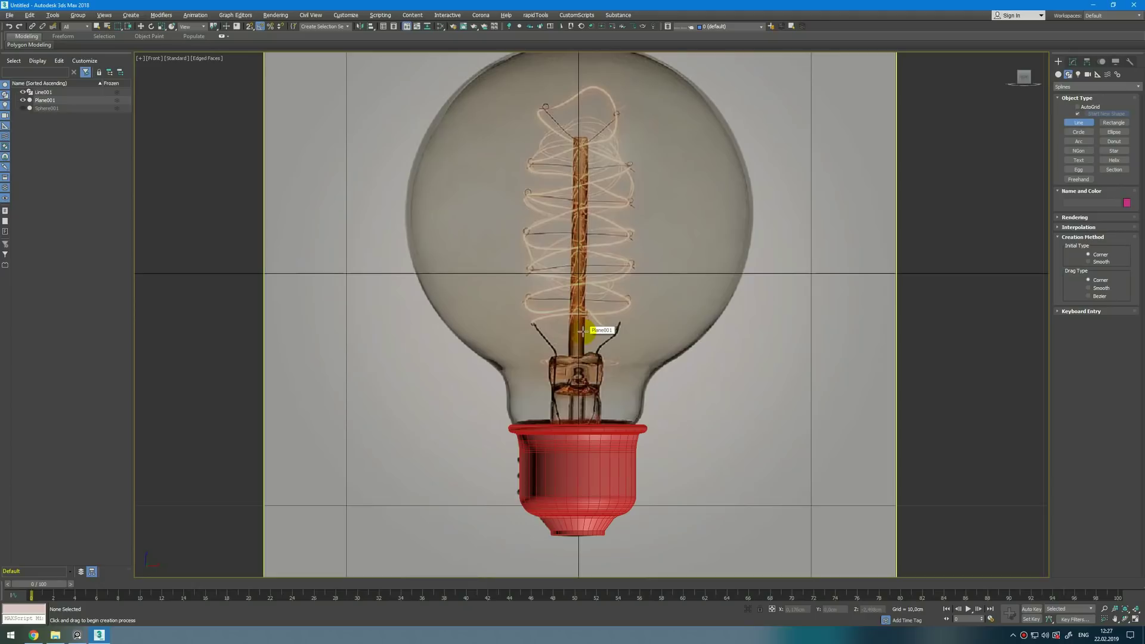
pyautogui.scroll(2, 591, 430)
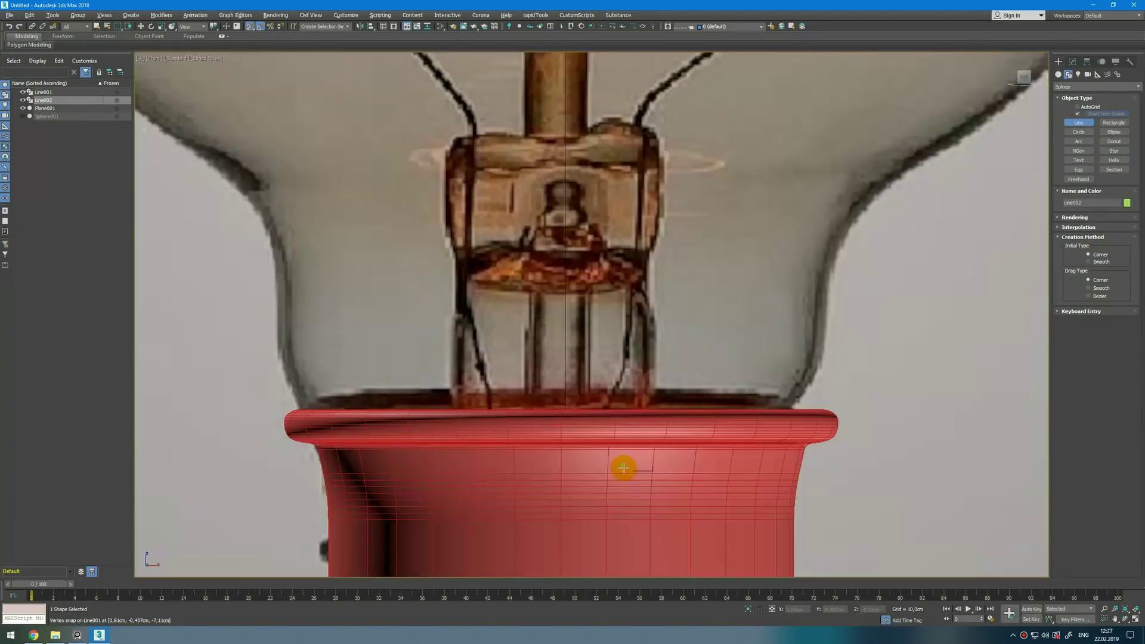
pyautogui.scroll(-1, 628, 467)
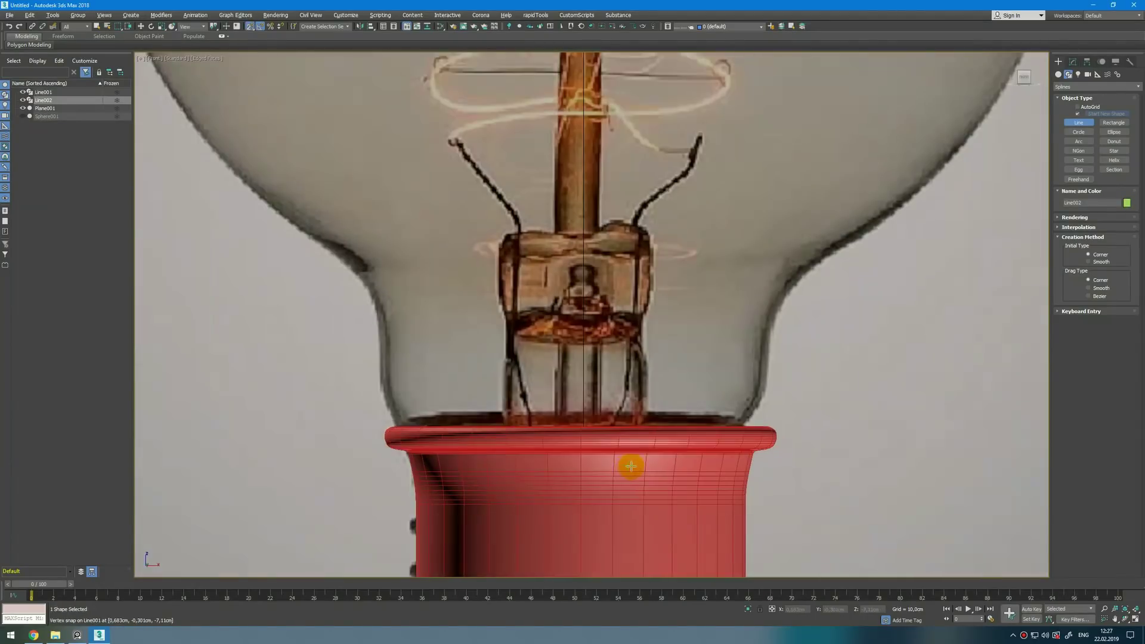
pyautogui.press('F3')
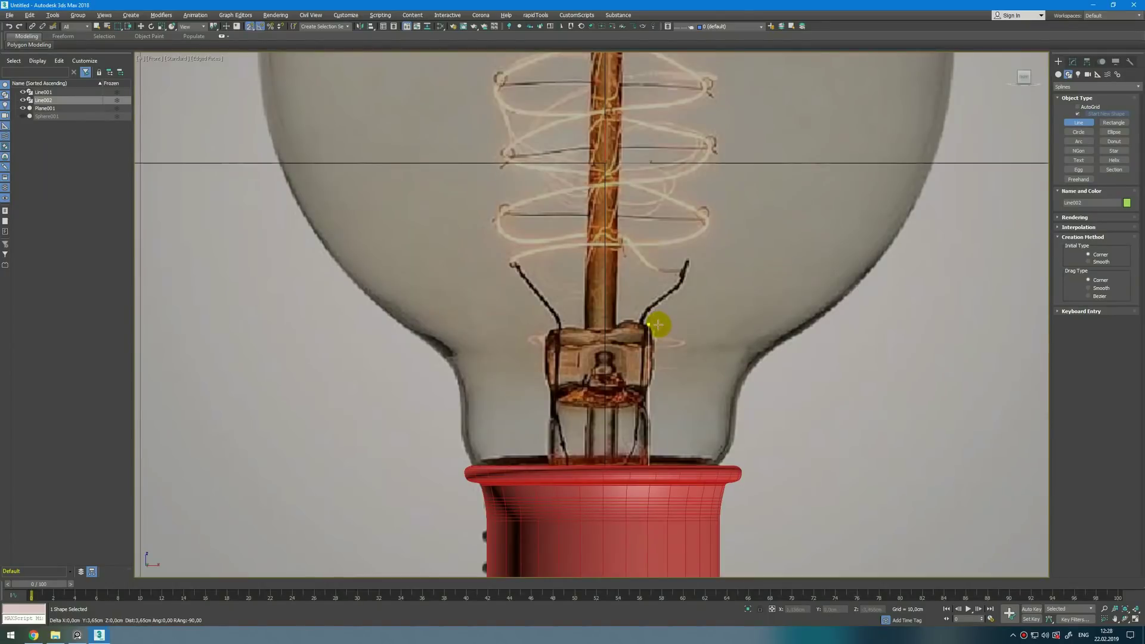
pyautogui.click(658, 324)
pyautogui.click(618, 323)
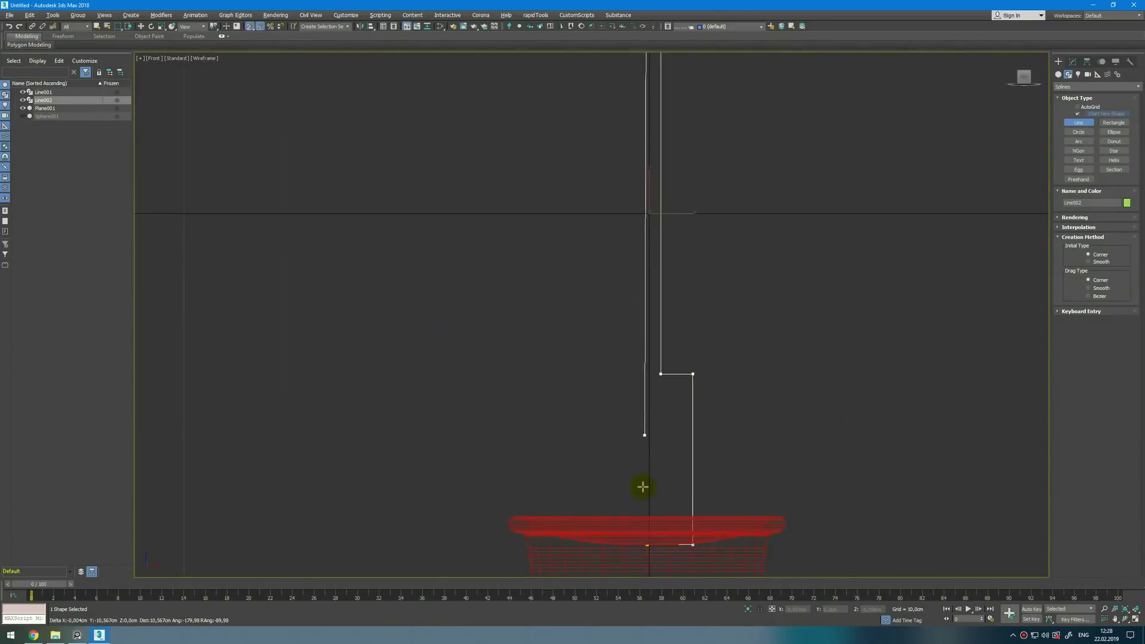
# - End the stem profile spline on the bulb's central axis and clean up the vertices at the rod's top
pyautogui.scroll(4, 649, 547)
pyautogui.moveTo(647, 485); pyautogui.dragTo(657, 304, button='middle')
pyautogui.scroll(2, 657, 304)
pyautogui.rightClick(658, 305)
pyautogui.rightClick(658, 305)
pyautogui.scroll(-8, 660, 325)
pyautogui.moveTo(644, 245); pyautogui.dragTo(634, 427, button='middle')
pyautogui.press('2')
pyautogui.press('1')
pyautogui.moveTo(634, 143); pyautogui.dragTo(401, 296)
pyautogui.scroll(4, 667, 440)
pyautogui.scroll(5, 565, 489)
pyautogui.scroll(-9, 401, 297)
pyautogui.press('1')
# - Lathe the stem profile with a welded core, 32 segments and Min alignment
pyautogui.click(1133, 88)
pyautogui.press('l')
pyautogui.press('Return')
pyautogui.click(1075, 292)
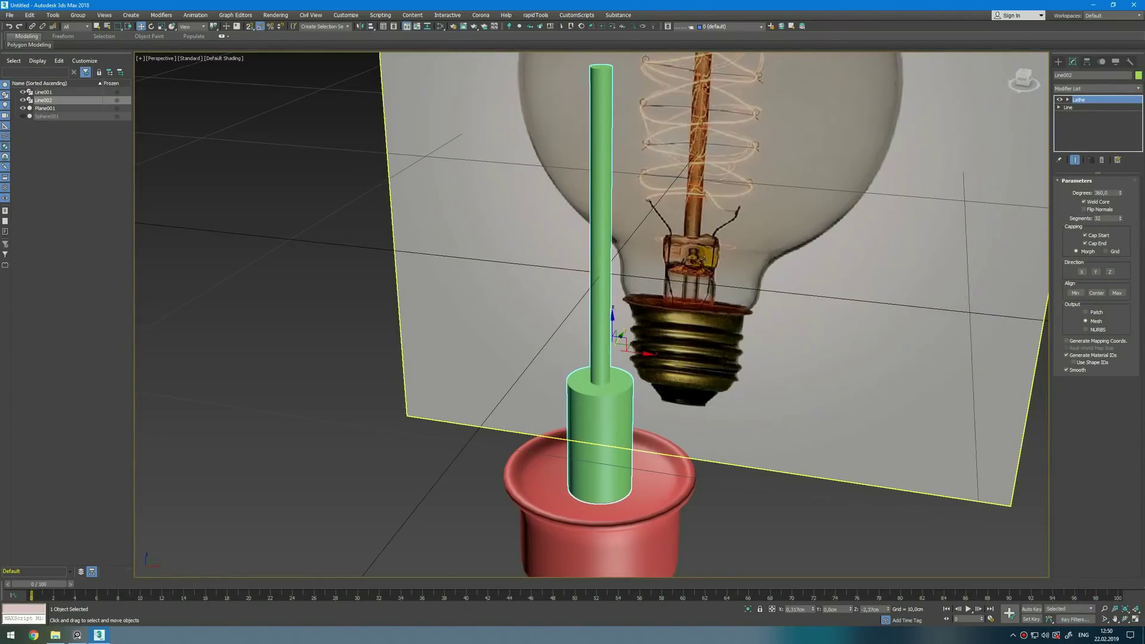
# - Add a TurboSmooth modifier to the stem and insert an Edit Poly modifier between it and the Lathe
pyautogui.click(1138, 89)
pyautogui.click(1081, 118)
pyautogui.click(1129, 89)
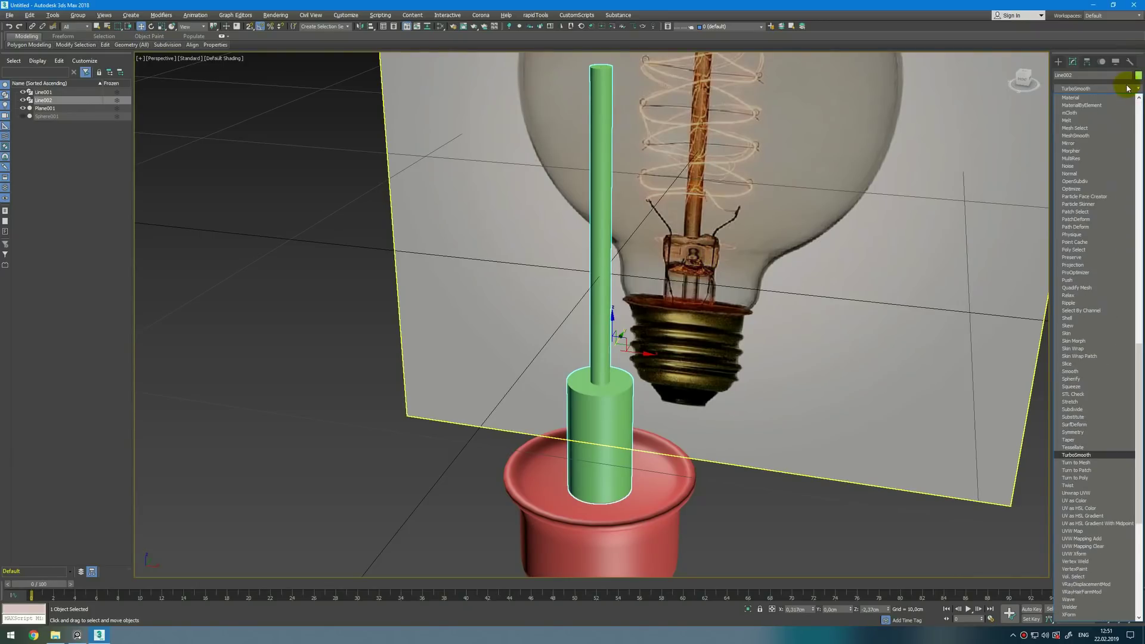
pyautogui.press('Return')
pyautogui.click(1082, 108)
# - Connect the rod's vertical edges with one loop and move it up to just below the rod's top
pyautogui.moveTo(753, 176); pyautogui.dragTo(759, 266, button='middle')
pyautogui.click(1085, 251)
pyautogui.moveTo(647, 239); pyautogui.dragTo(567, 275)
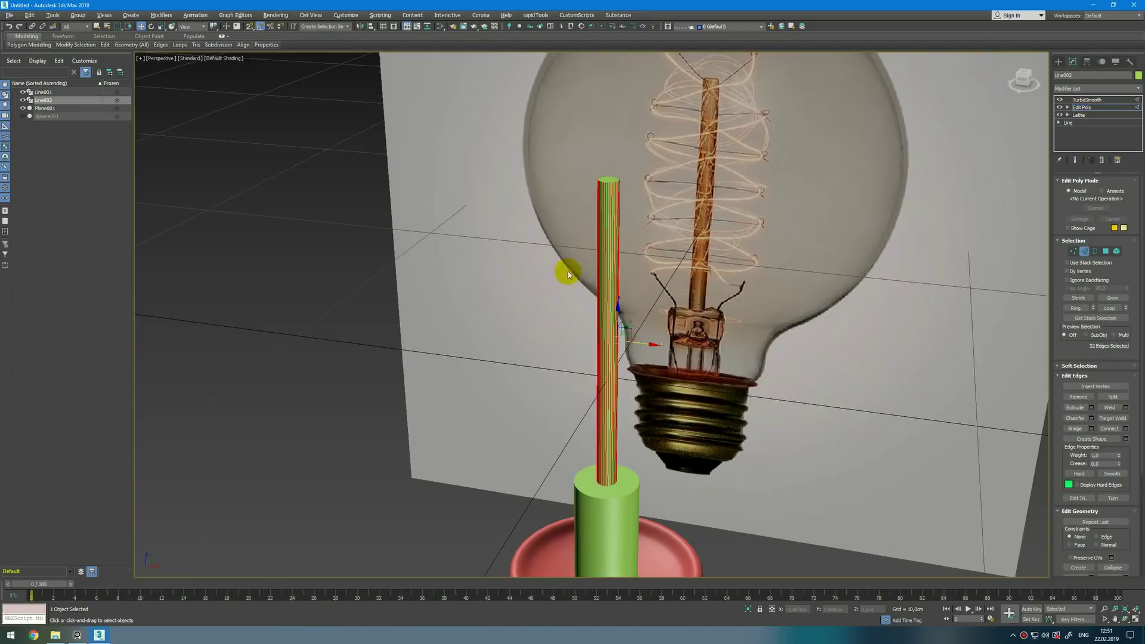
pyautogui.hotkey('ctrl', 'shift', 'e')
pyautogui.moveTo(627, 182); pyautogui.dragTo(631, 169)
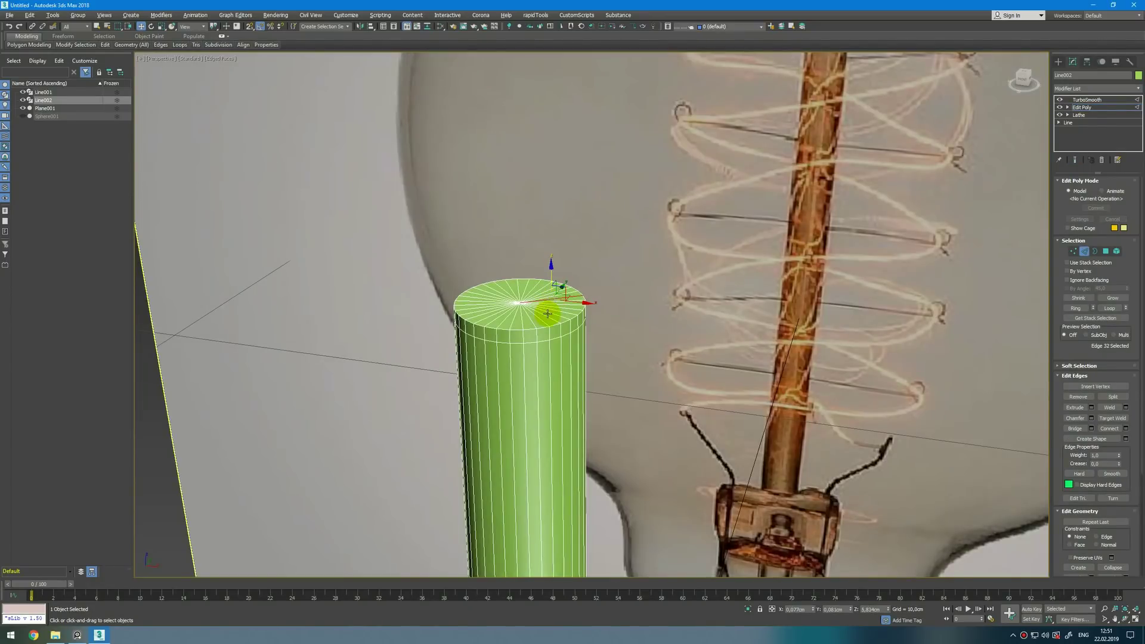
# - Select the radial edges on the rod's top cap from its centre vertex and connect them with two segments and a negative slide
pyautogui.press('1')
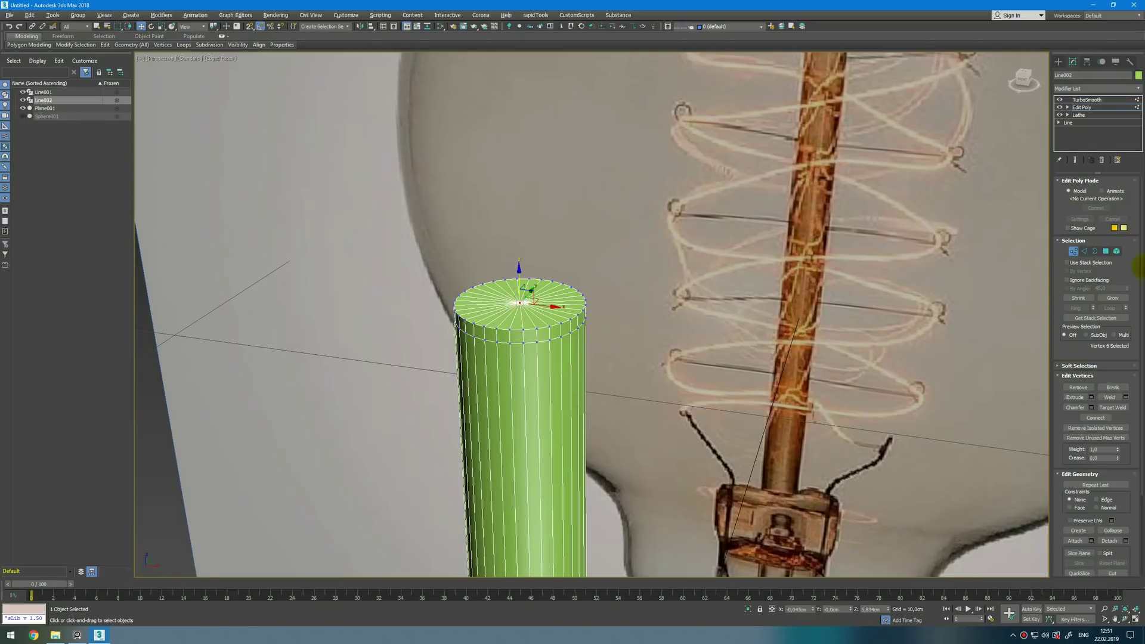
pyautogui.click(1087, 253)
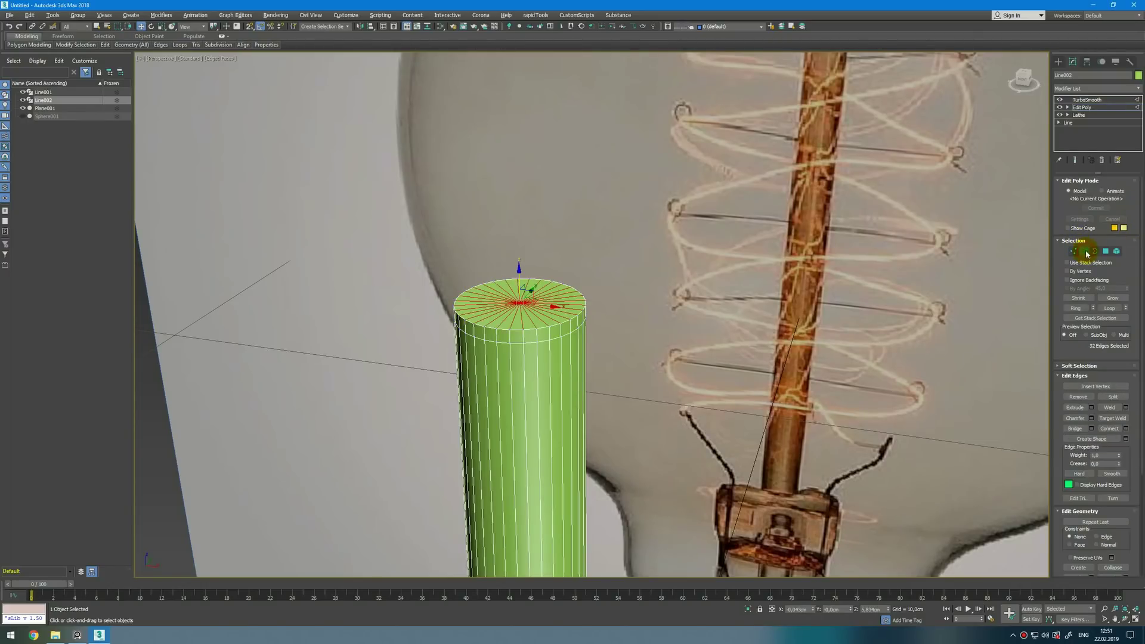
pyautogui.click(1124, 428)
pyautogui.moveTo(603, 318); pyautogui.dragTo(607, 427)
pyautogui.press('`')
pyautogui.click(599, 319)
pyautogui.press('`')
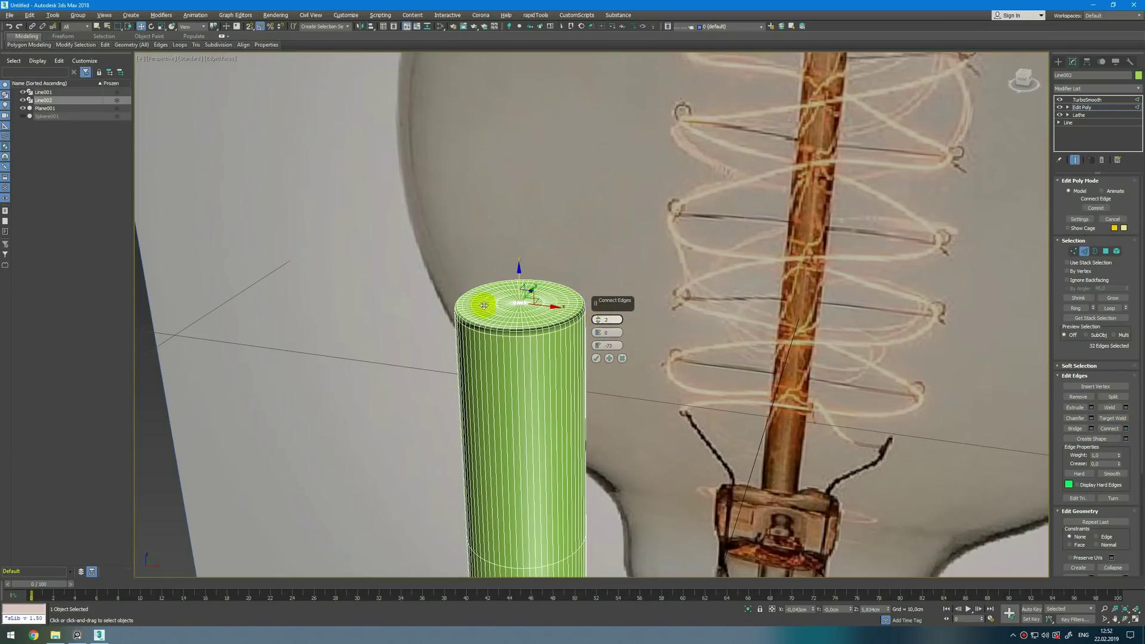
pyautogui.click(596, 359)
pyautogui.scroll(-10, 591, 268)
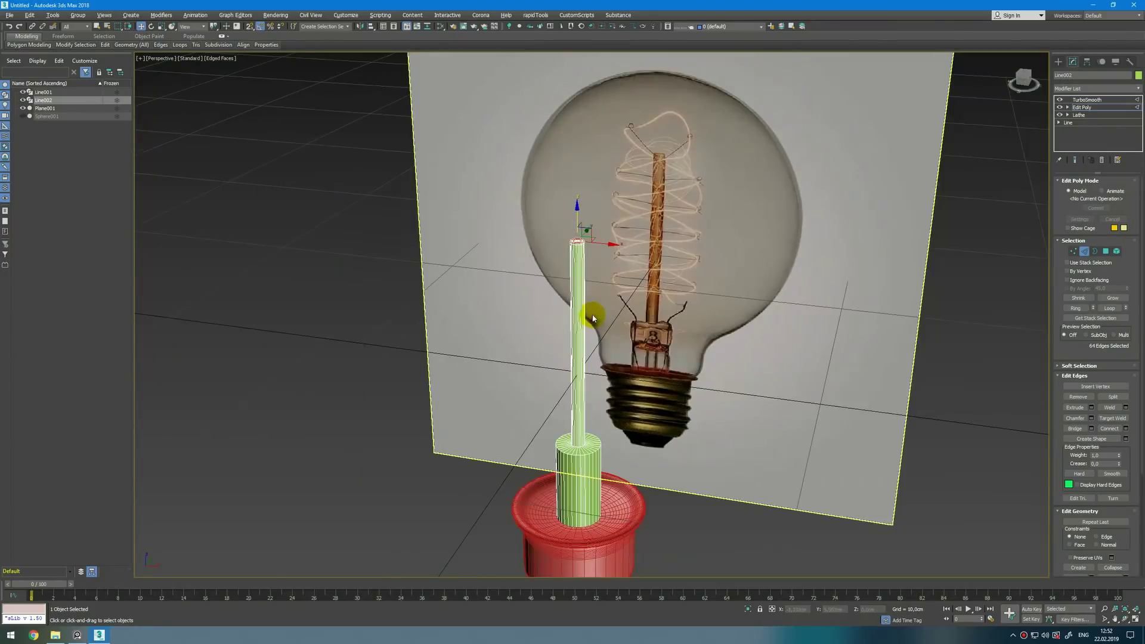
# - Connect the rod's long vertical edges with 11 evenly spaced segments
pyautogui.moveTo(658, 220); pyautogui.dragTo(556, 258)
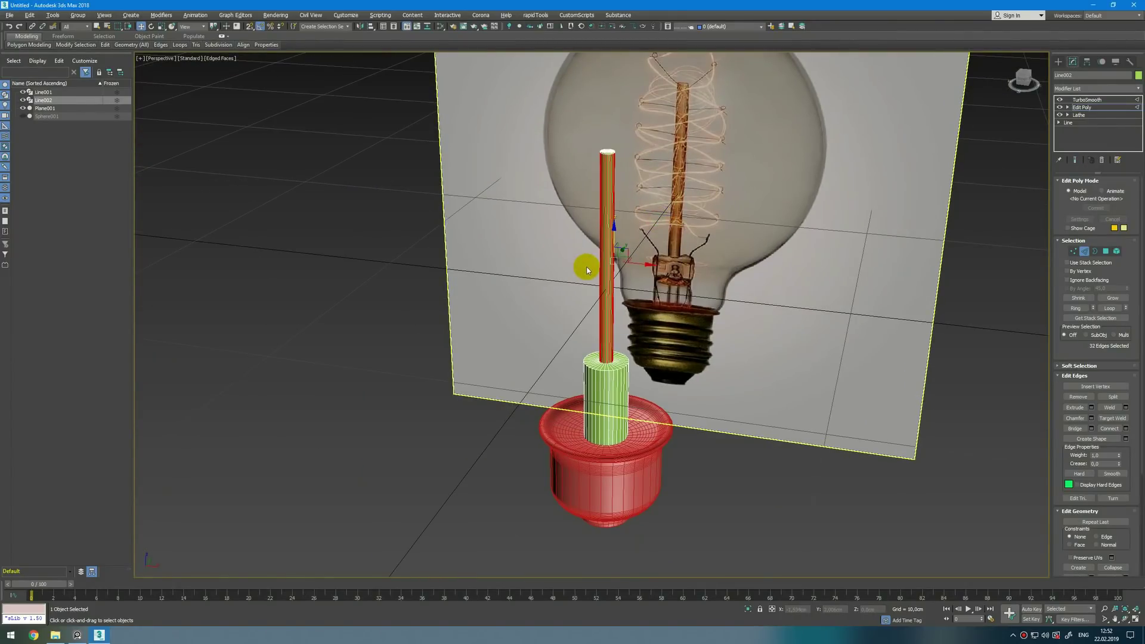
pyautogui.rightClick(587, 270)
pyautogui.click(546, 278)
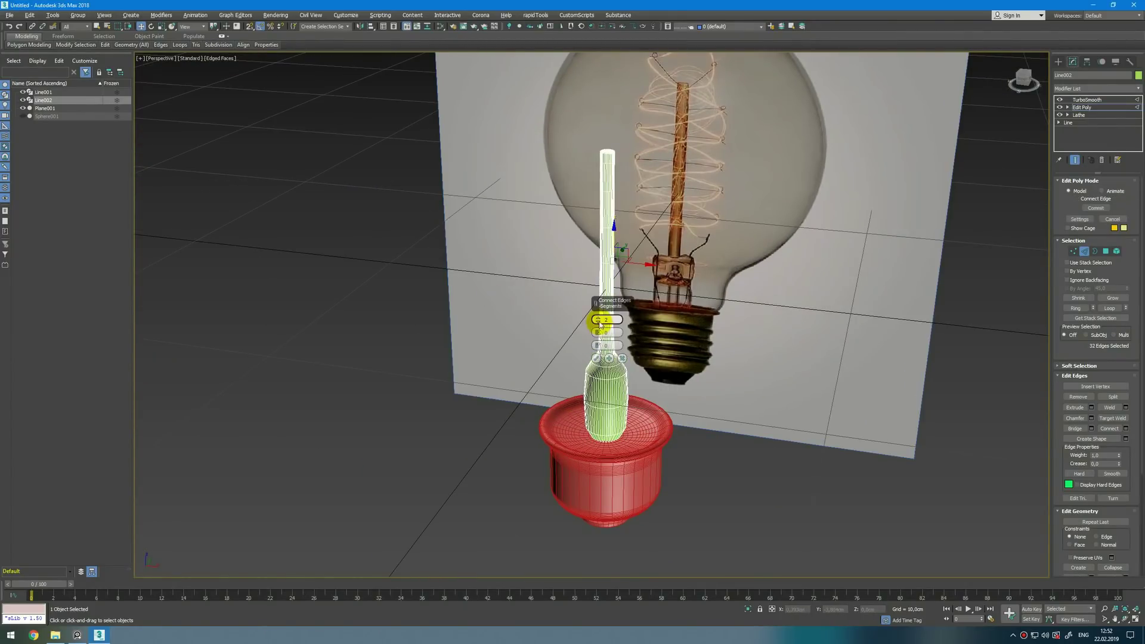
pyautogui.moveTo(598, 317); pyautogui.dragTo(597, 307)
pyautogui.keyDown('alt'); pyautogui.moveTo(610, 317); pyautogui.dragTo(648, 291, button='middle'); pyautogui.keyUp('alt')
pyautogui.scroll(6, 647, 292)
pyautogui.moveTo(599, 319); pyautogui.dragTo(600, 304)
pyautogui.click(596, 358)
# - Add a single edge loop to the rod's lowest section and move it down near the junction with the cylinder
pyautogui.keyDown('alt'); pyautogui.moveTo(579, 341); pyautogui.dragTo(567, 311, button='middle'); pyautogui.keyUp('alt')
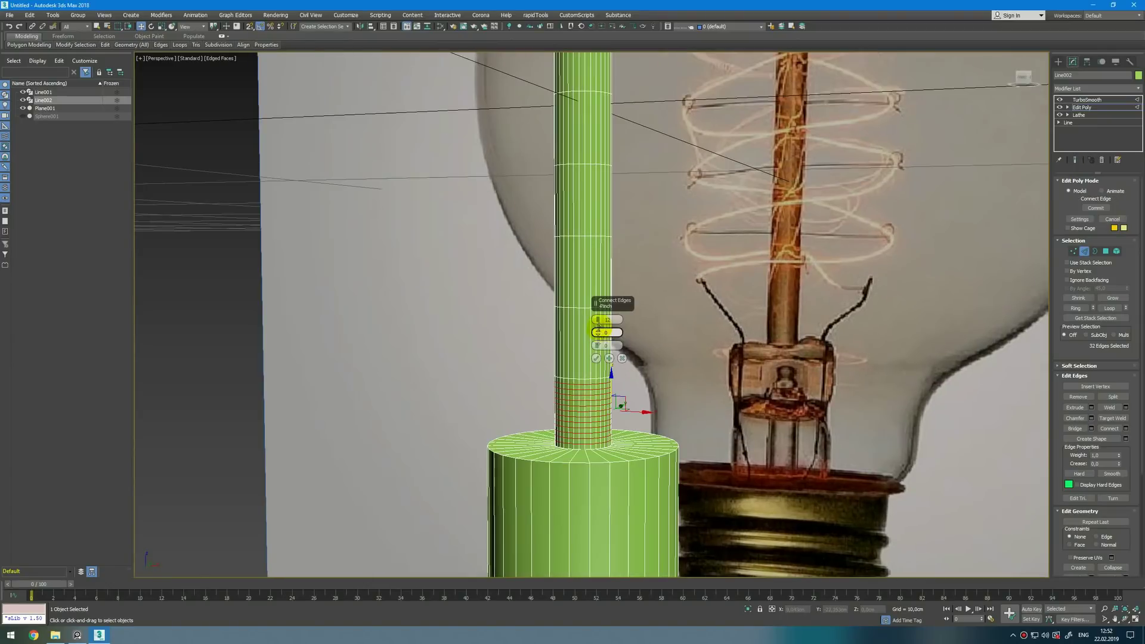
pyautogui.click(597, 359)
pyautogui.moveTo(583, 391); pyautogui.dragTo(584, 432)
pyautogui.click(582, 449)
pyautogui.hotkey('shift', 'e')
pyautogui.hotkey('ctrl', 'e')
pyautogui.keyDown('alt'); pyautogui.moveTo(654, 445); pyautogui.dragTo(639, 440, button='middle'); pyautogui.keyUp('alt')
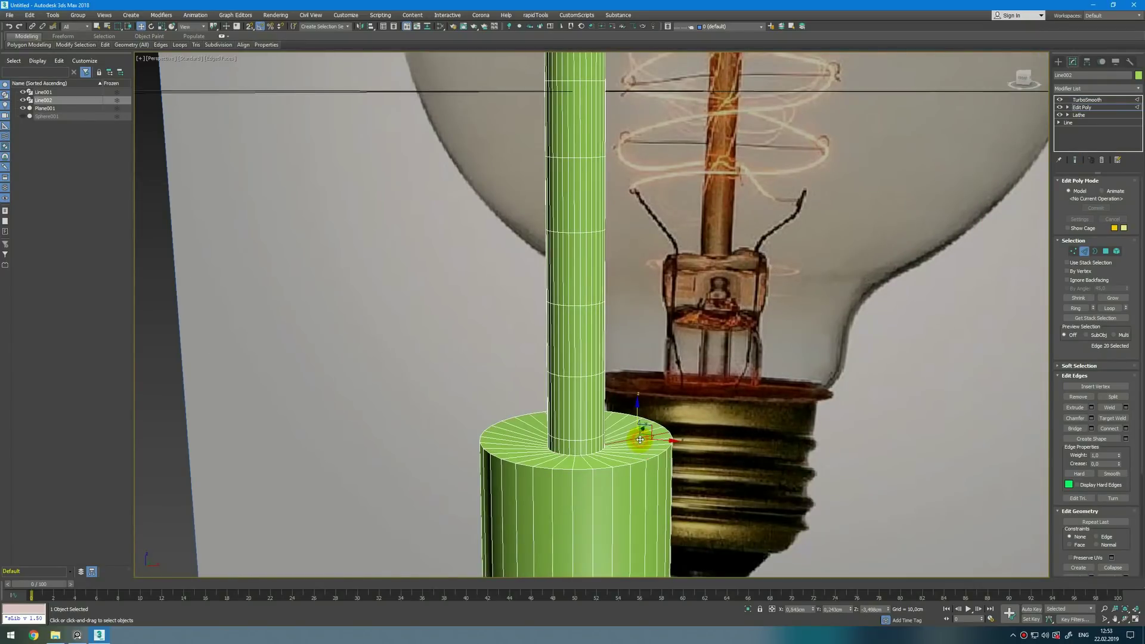
# - Connect the ring of radial edges on the cylinder's top with three segments and a positive pinch
pyautogui.rightClick(640, 440)
pyautogui.click(600, 467)
pyautogui.click(599, 319)
pyautogui.moveTo(599, 332); pyautogui.dragTo(644, 260)
pyautogui.click(598, 318)
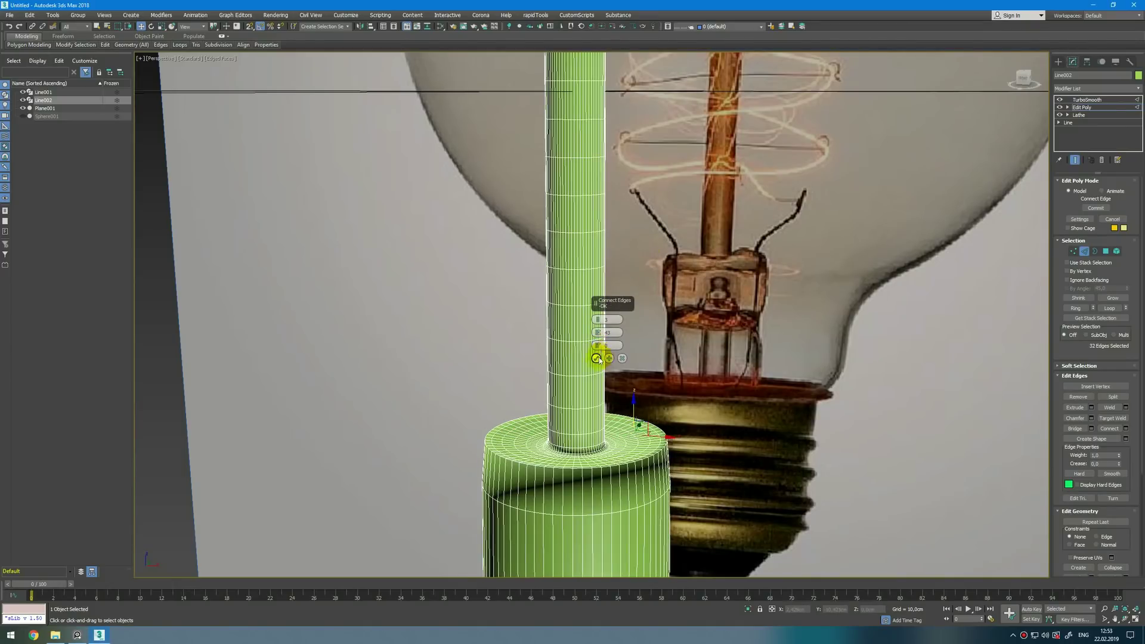
pyautogui.click(596, 357)
# - Connect the vertical side edges of the thick cylinder with three pinched segments
pyautogui.scroll(-3, 596, 358)
pyautogui.rightClick(529, 451)
pyautogui.click(439, 482)
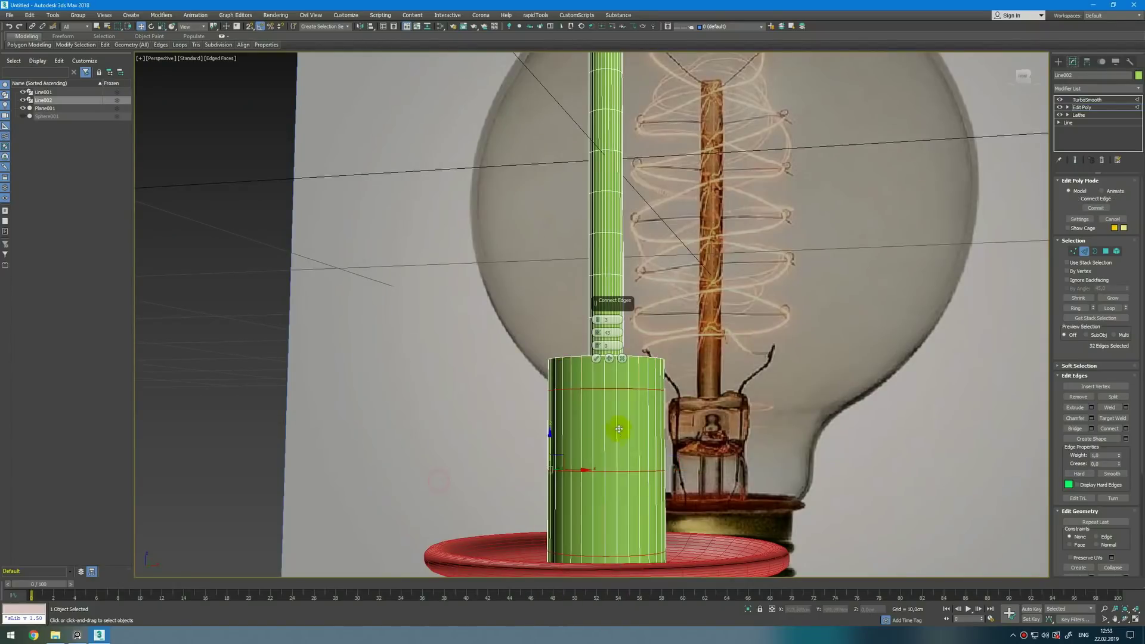
pyautogui.click(596, 357)
pyautogui.keyDown('alt'); pyautogui.moveTo(629, 368); pyautogui.dragTo(632, 402, button='middle'); pyautogui.keyUp('alt')
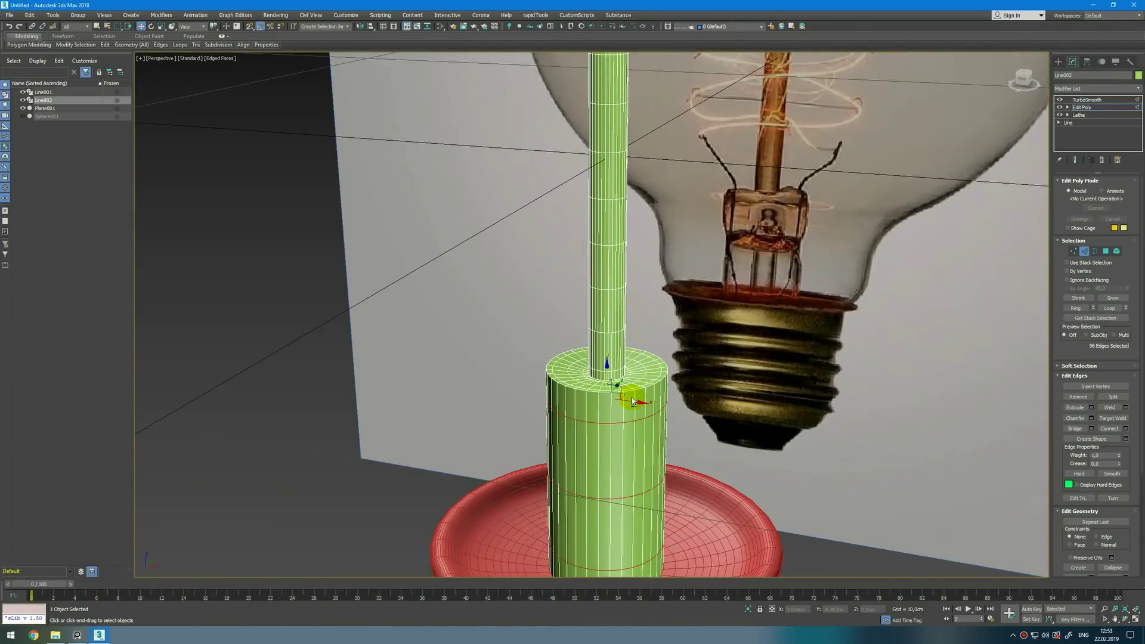
# - Select only the thick cylinder's polygons, excluding the rod, and scale them along one axis into an oval cross-section
pyautogui.hotkey('ctrl', 'a')
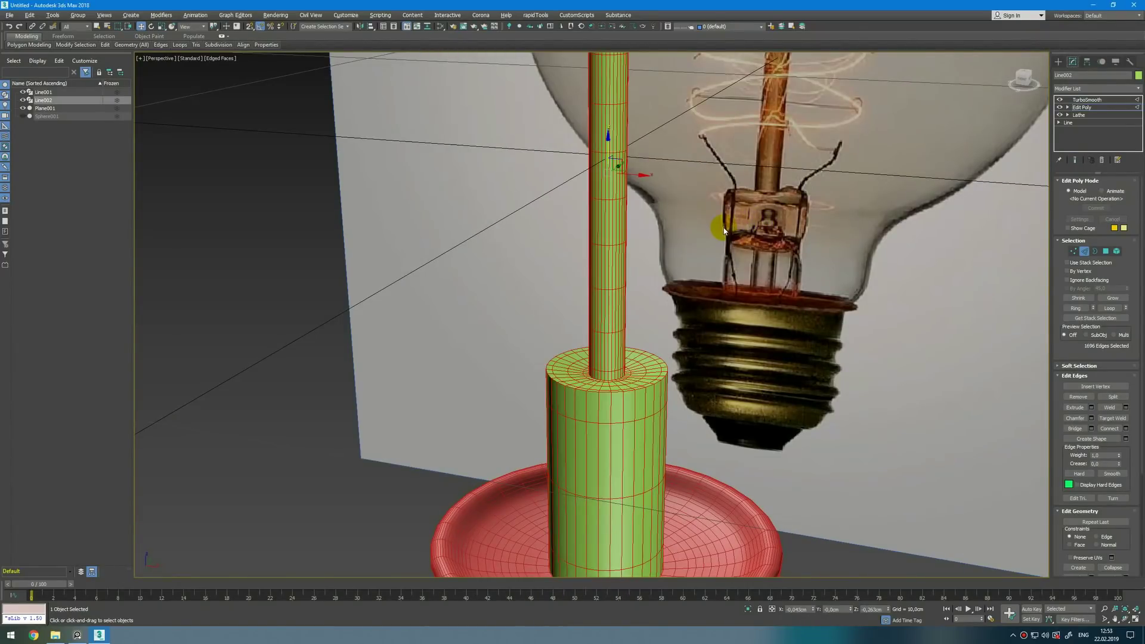
pyautogui.press('4')
pyautogui.hotkey('alt', 'w')
pyautogui.hotkey('alt', 'w')
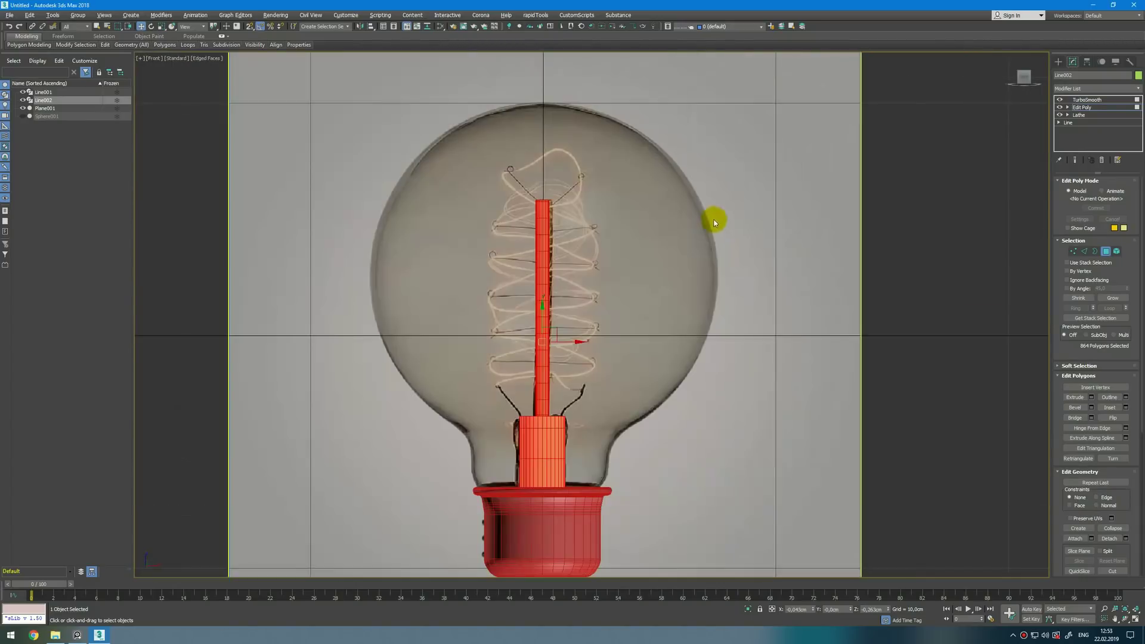
pyautogui.moveTo(441, 155); pyautogui.dragTo(675, 416)
pyautogui.scroll(5, 577, 417)
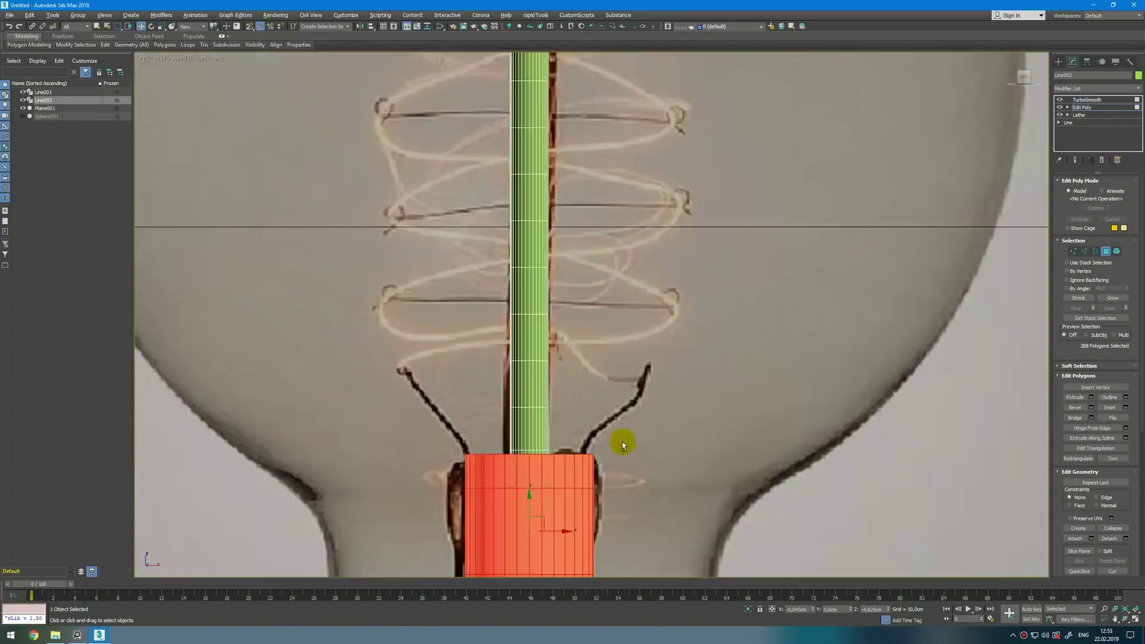
pyautogui.hotkey('alt', 'w')
pyautogui.hotkey('alt', 'w')
pyautogui.scroll(2, 739, 456)
pyautogui.press('r')
pyautogui.keyDown('alt'); pyautogui.moveTo(596, 394); pyautogui.dragTo(576, 400, button='middle'); pyautogui.keyUp('alt')
pyautogui.moveTo(550, 446); pyautogui.dragTo(569, 438)
# - Select the edge loops around the foot of the rod and scale them to tidy the junction with the oval cylinder
pyautogui.keyDown('alt'); pyautogui.moveTo(612, 420); pyautogui.dragTo(576, 413, button='middle'); pyautogui.keyUp('alt')
pyautogui.scroll(5, 567, 365)
pyautogui.press('2')
pyautogui.press('2')
pyautogui.press('2')
pyautogui.scroll(5, 560, 356)
pyautogui.doubleClick(587, 358)
pyautogui.press('w')
pyautogui.doubleClick(578, 359)
pyautogui.press('r')
pyautogui.moveTo(499, 329); pyautogui.dragTo(471, 343)
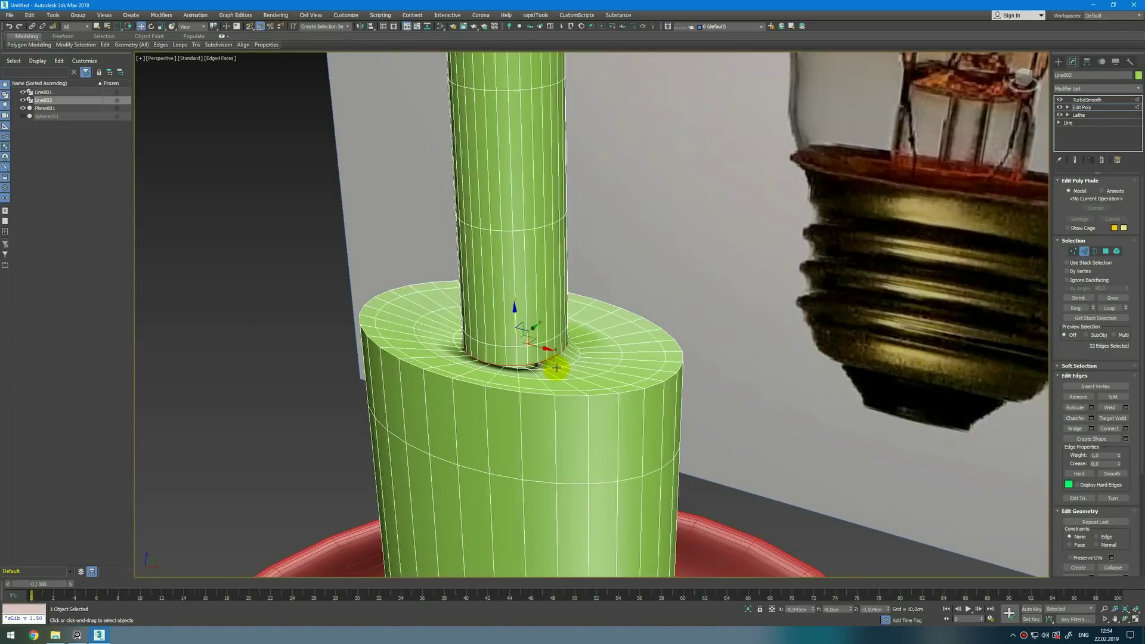
# - Reselect the loop where the rod meets the cylinder for scaling and show the stem's TurboSmooth result
pyautogui.doubleClick(557, 368)
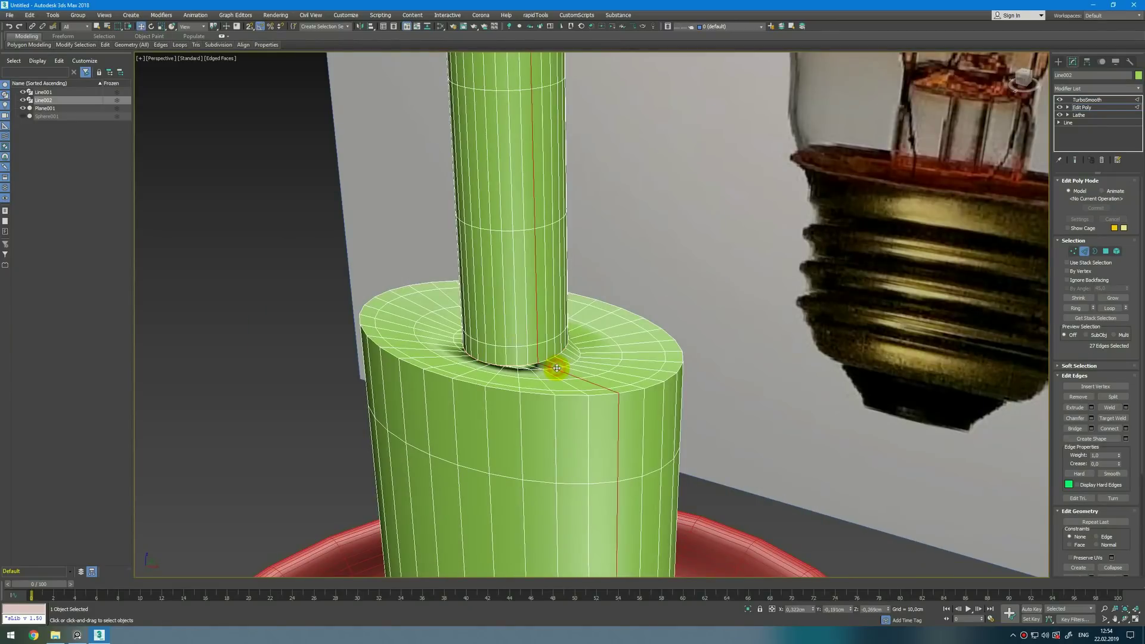
pyautogui.doubleClick(576, 365)
pyautogui.doubleClick(532, 356)
pyautogui.press('r')
pyautogui.moveTo(575, 366)
pyautogui.keyDown('alt'); pyautogui.mouseDown(button='middle')
pyautogui.moveTo(533, 355)
pyautogui.moveTo(557, 370)
pyautogui.mouseUp(button='middle'); pyautogui.keyUp('alt')
pyautogui.click(1074, 160)
pyautogui.scroll(-8, 574, 356)
pyautogui.scroll(5, 589, 307)
pyautogui.keyDown('alt'); pyautogui.moveTo(589, 307); pyautogui.dragTo(561, 358, button='middle'); pyautogui.keyUp('alt')
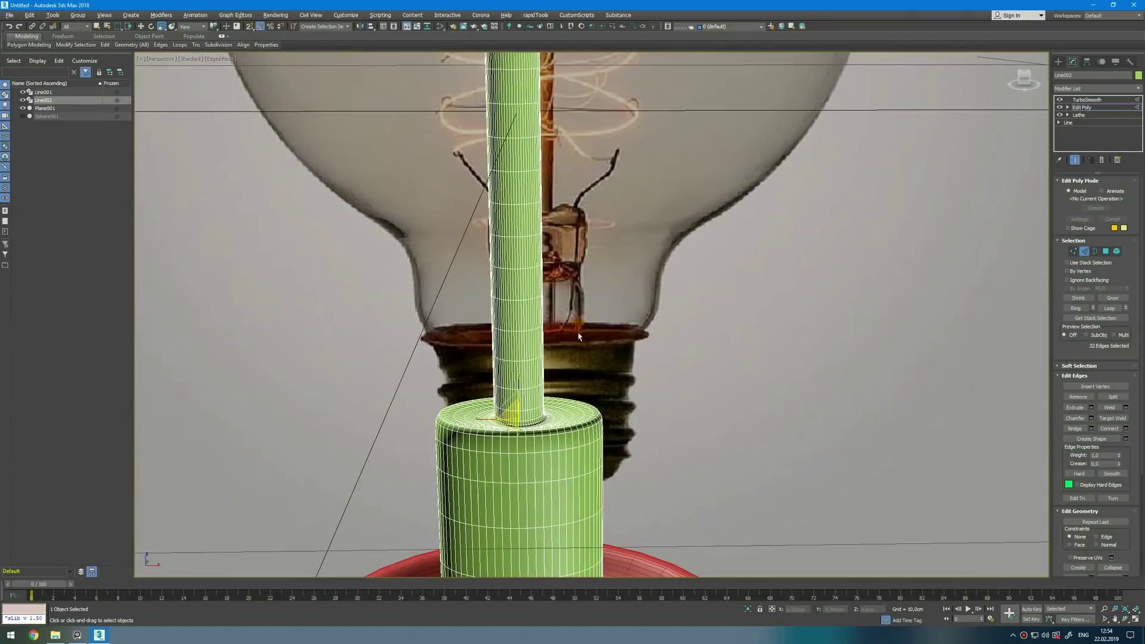
# - Select a vertex on the cylinder's top and enable Soft Selection with a falloff of 0.3 cm
pyautogui.press('1')
pyautogui.scroll(5, 576, 413)
pyautogui.keyDown('alt'); pyautogui.moveTo(578, 413); pyautogui.dragTo(573, 434, button='middle'); pyautogui.keyUp('alt')
pyautogui.click(576, 333)
pyautogui.keyDown('alt'); pyautogui.moveTo(575, 333); pyautogui.dragTo(564, 382, button='middle'); pyautogui.keyUp('alt')
pyautogui.press('w')
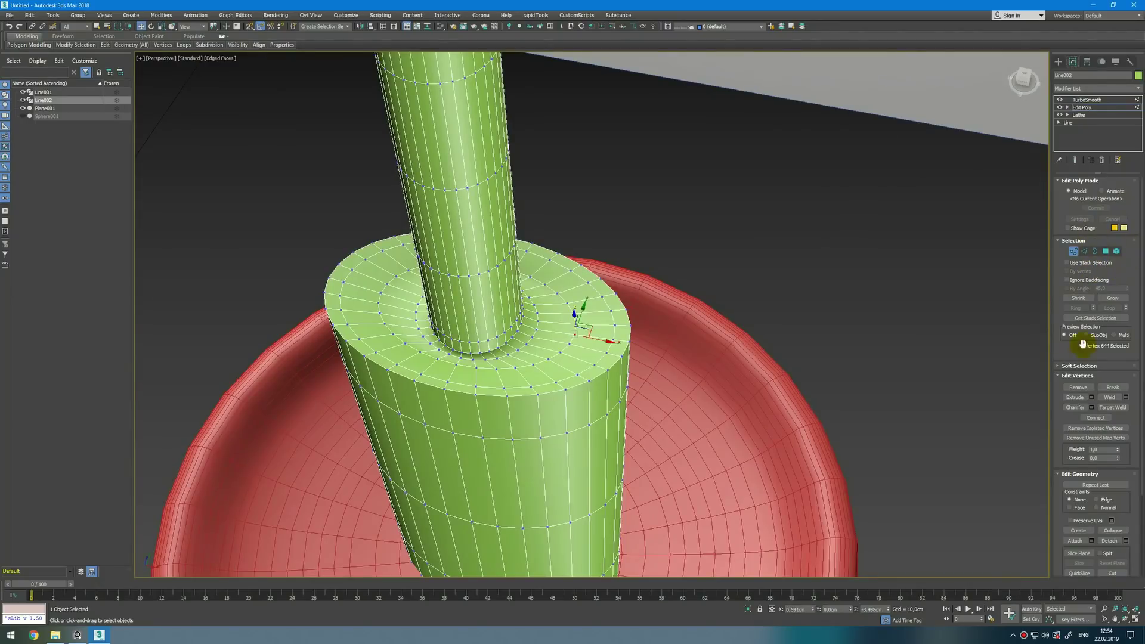
pyautogui.click(1079, 365)
pyautogui.click(1067, 377)
pyautogui.moveTo(1118, 403); pyautogui.dragTo(1119, 454)
# - Select groups of vertices at both ends of the oval cylinder's top and raise them with soft selection into uneven bumps
pyautogui.keyDown('ctrl'); pyautogui.click(569, 344); pyautogui.keyUp('ctrl')
pyautogui.keyDown('ctrl'); pyautogui.click(605, 353); pyautogui.keyUp('ctrl')
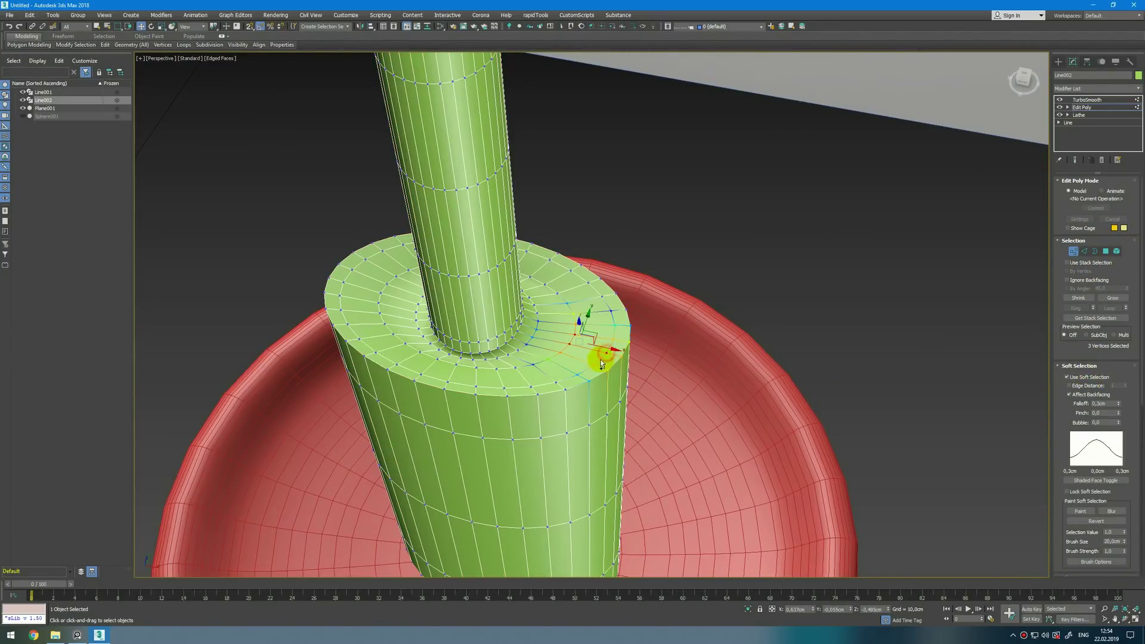
pyautogui.keyDown('ctrl'); pyautogui.click(575, 371); pyautogui.keyUp('ctrl')
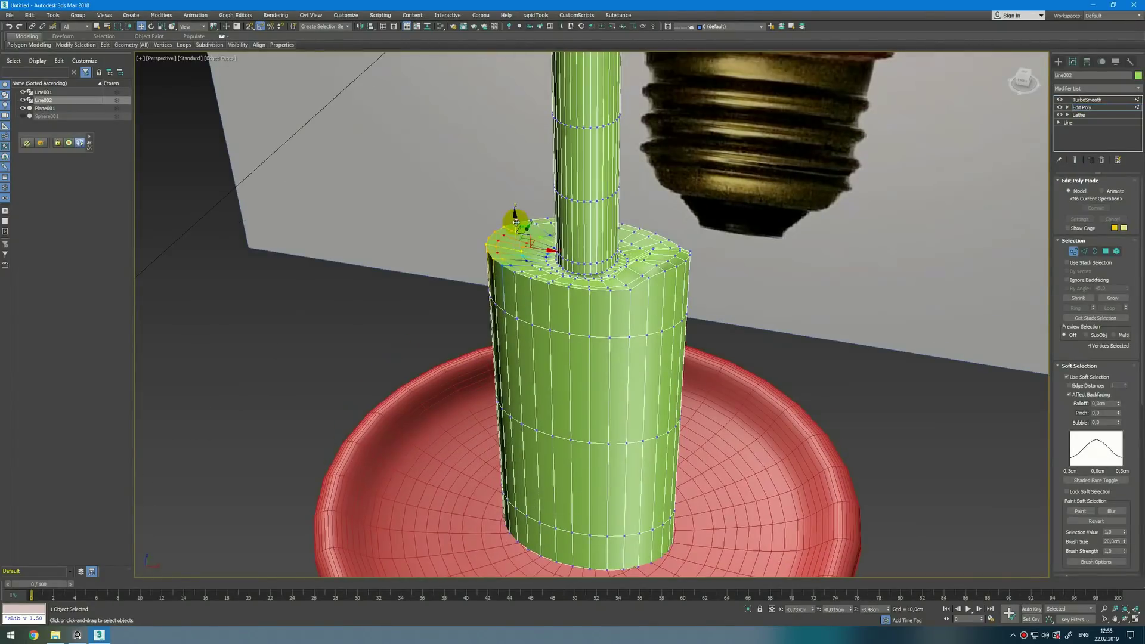
pyautogui.moveTo(516, 222); pyautogui.dragTo(516, 216)
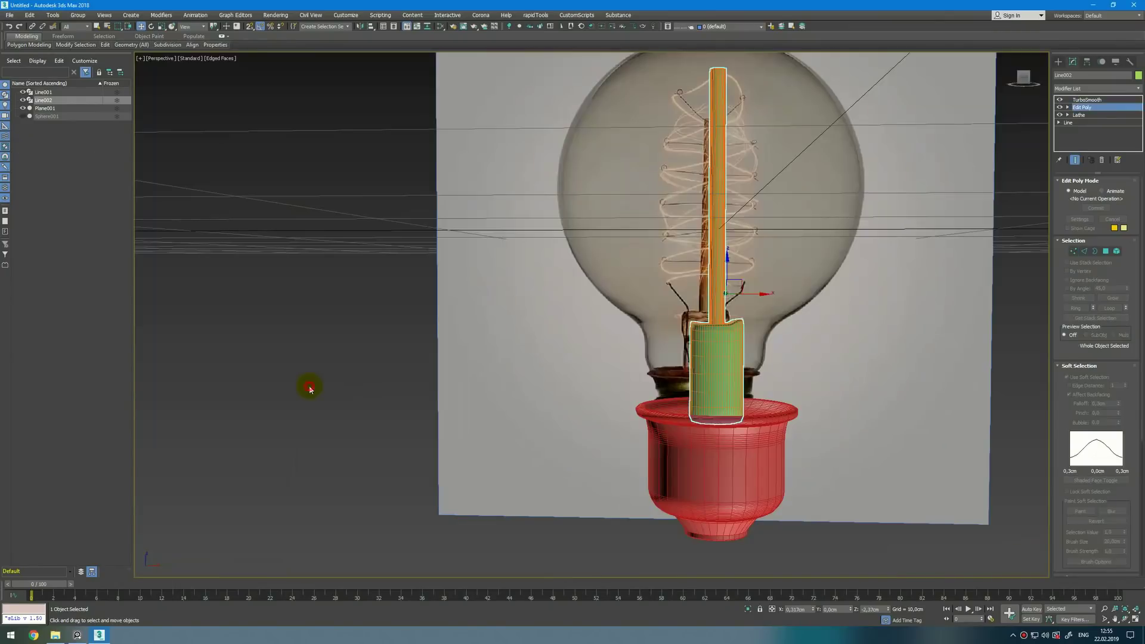
pyautogui.click(556, 372)
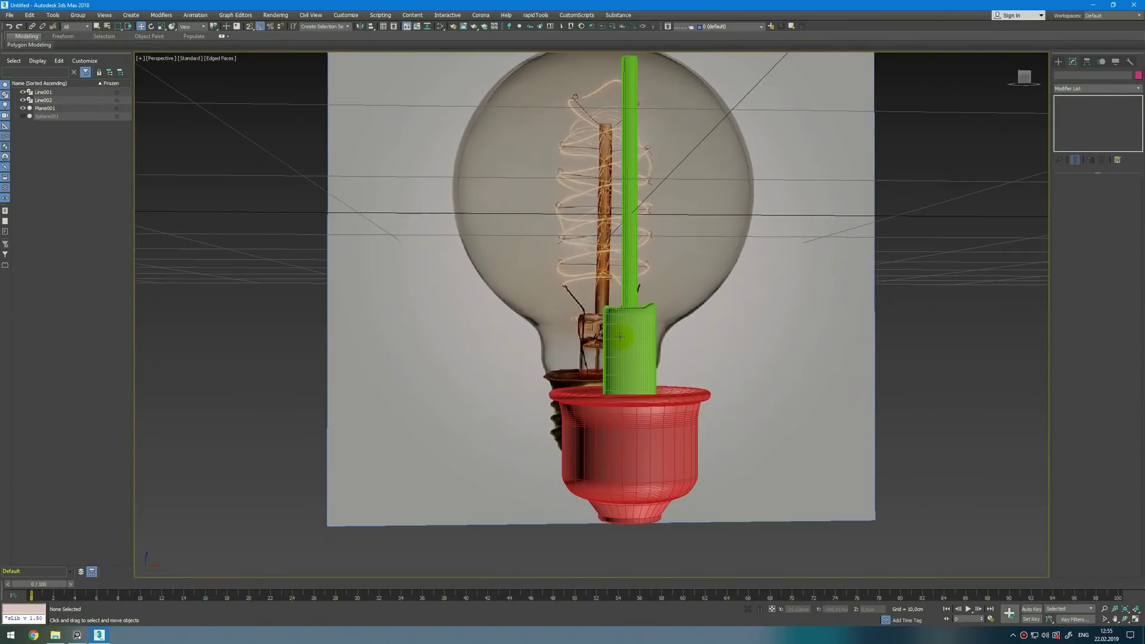
# - Draw a spline in the front view tracing the right lead wire from the socket through the oval cylinder to its outer tip
pyautogui.hotkey('alt', 'w')
pyautogui.hotkey('alt', 'w')
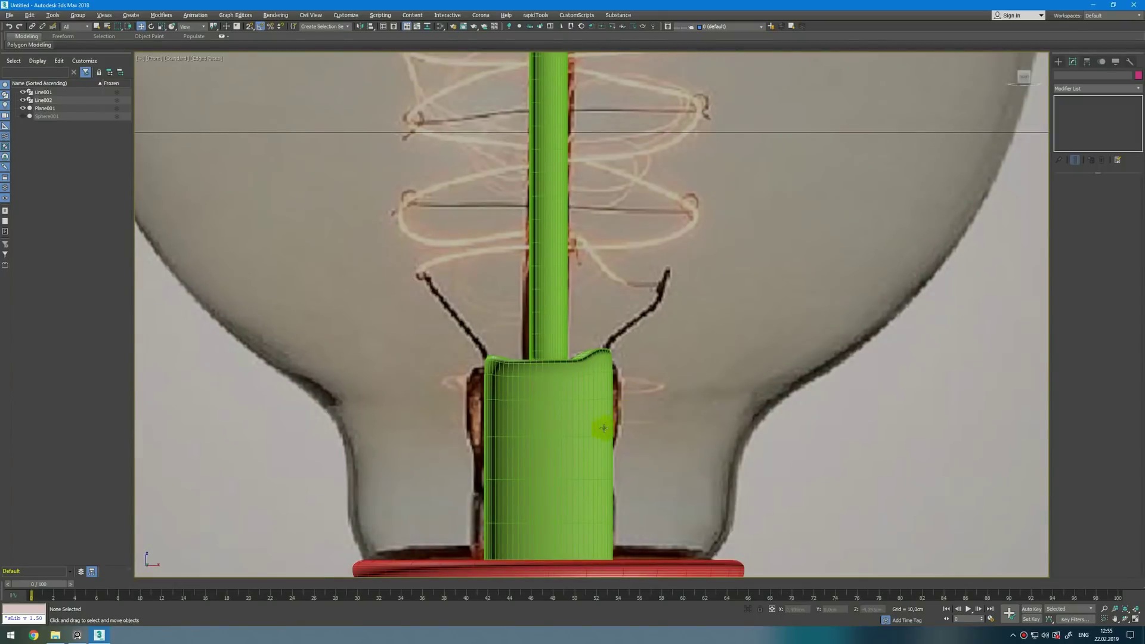
pyautogui.click(610, 423)
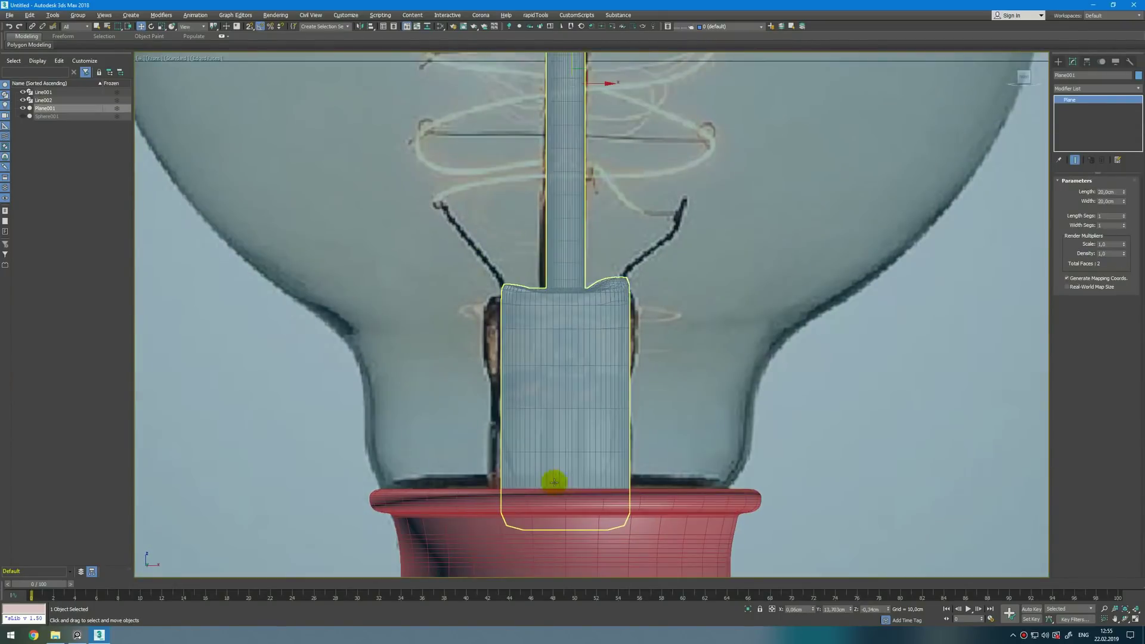
pyautogui.rightClick(565, 471)
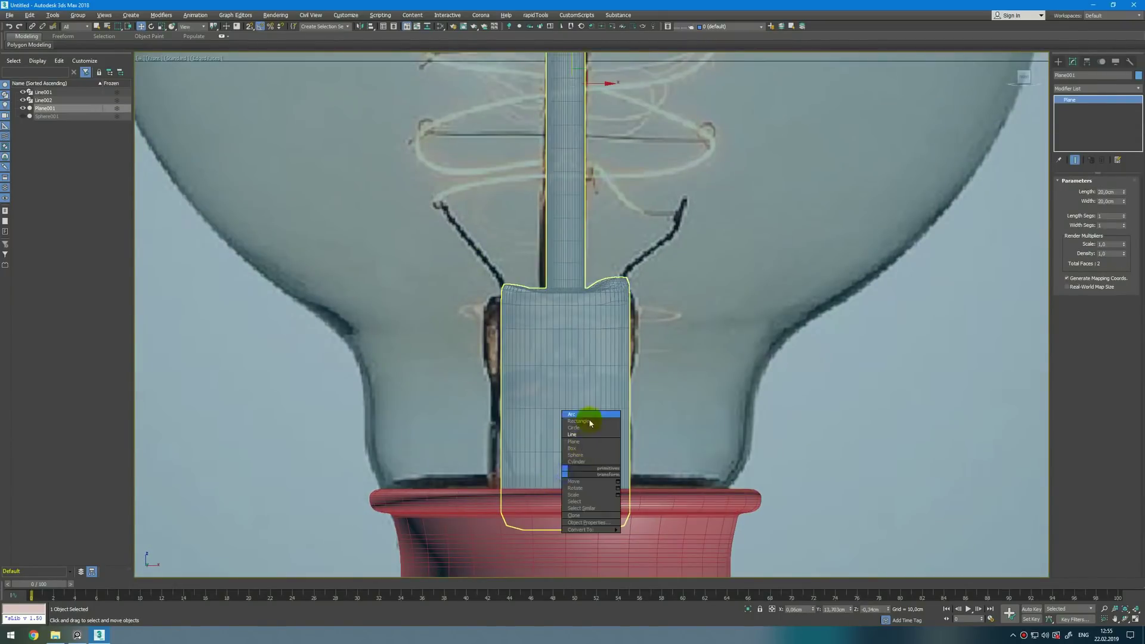
pyautogui.click(582, 435)
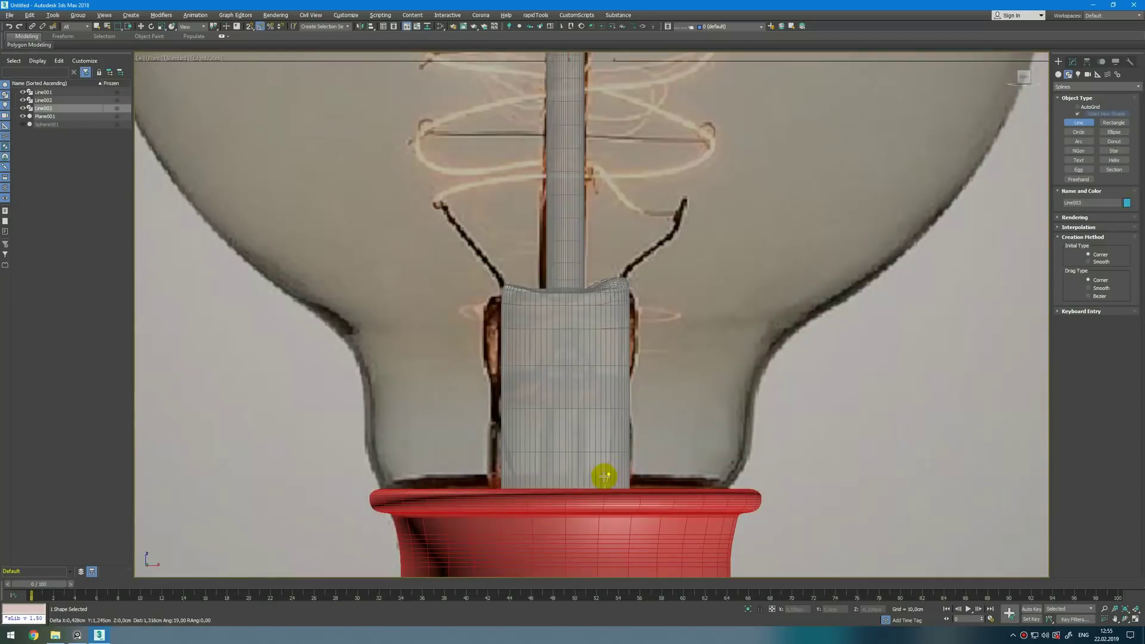
pyautogui.click(608, 474)
pyautogui.click(611, 392)
pyautogui.click(621, 323)
pyautogui.click(619, 274)
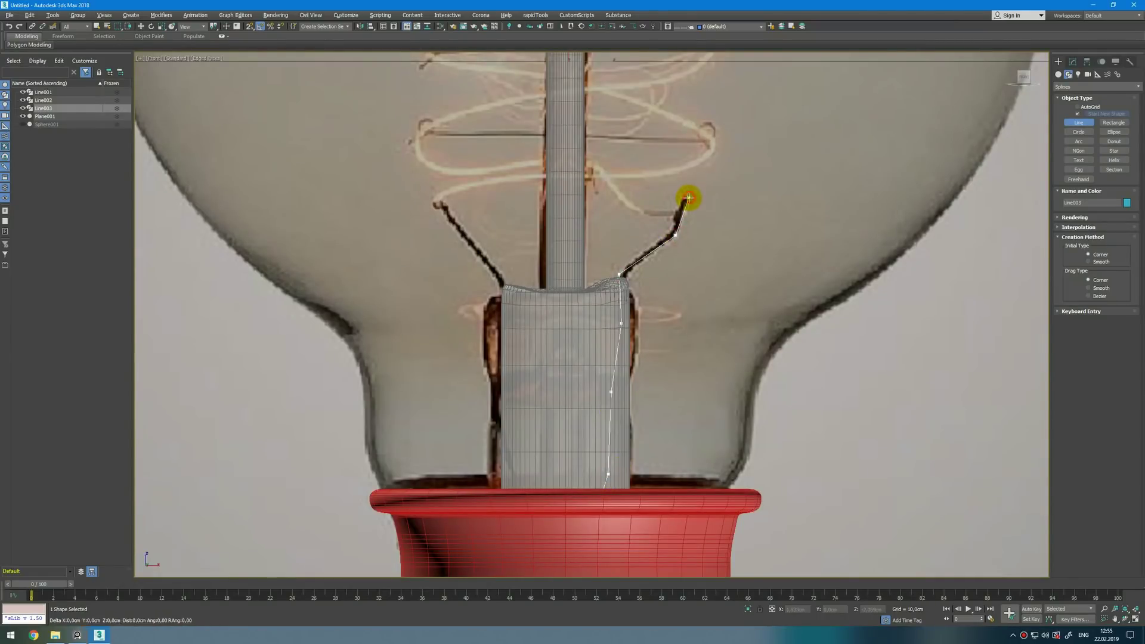
pyautogui.rightClick(686, 274)
# - Convert the right lead wire's vertices to Smooth so it bends naturally
pyautogui.rightClick(679, 278)
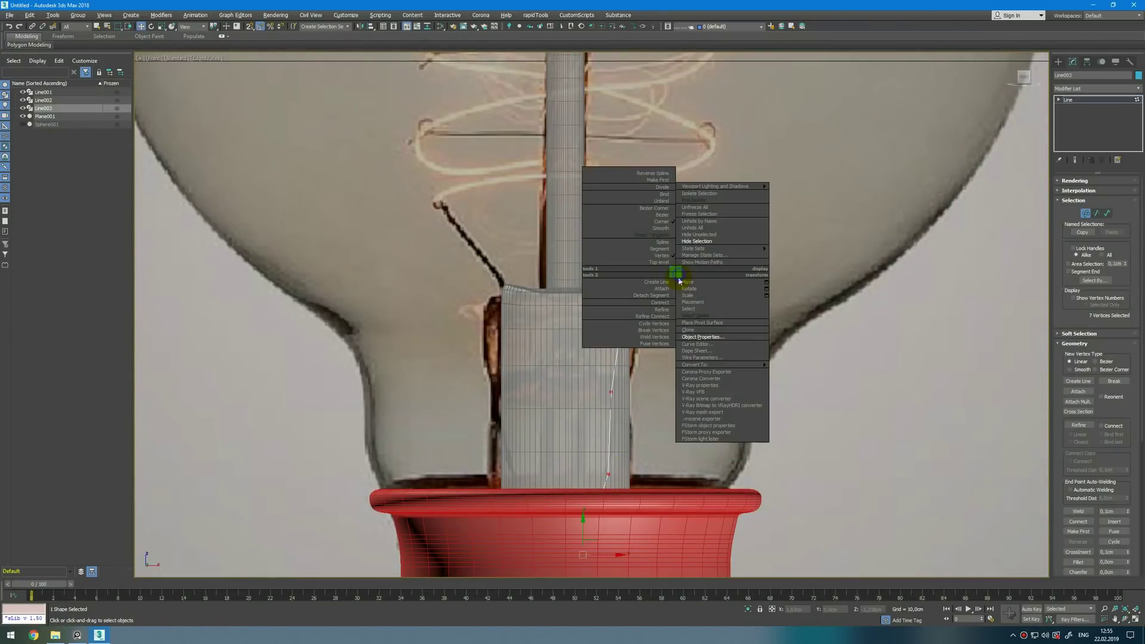
pyautogui.click(663, 229)
pyautogui.click(626, 273)
pyautogui.press('1')
# - Copy the lead wire to the left side of the cylinder and turn it into a mirrored counterpart
pyautogui.moveTo(649, 350)
pyautogui.keyDown('shift'); pyautogui.mouseDown()
pyautogui.moveTo(535, 348)
pyautogui.moveTo(637, 358)
pyautogui.moveTo(627, 362)
pyautogui.moveTo(533, 350)
pyautogui.mouseUp(); pyautogui.keyUp('shift')
pyautogui.click(542, 302)
pyautogui.click(571, 356)
pyautogui.press('e')
pyautogui.press('w')
# - Delete an extra vertex on the left wire and move its upper vertices onto the reference lead
pyautogui.press('1')
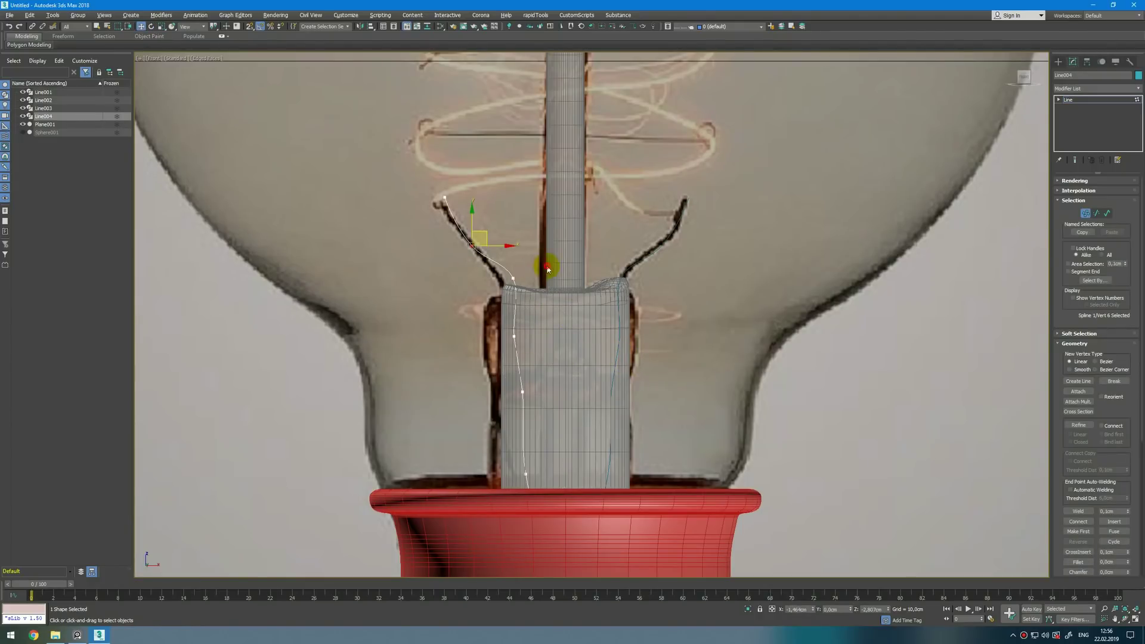
pyautogui.press('Delete')
pyautogui.moveTo(484, 242); pyautogui.dragTo(453, 279)
pyautogui.moveTo(487, 236); pyautogui.dragTo(518, 257)
pyautogui.moveTo(462, 188)
pyautogui.mouseDown()
pyautogui.moveTo(438, 217)
pyautogui.moveTo(468, 205)
pyautogui.mouseUp()
pyautogui.moveTo(518, 256); pyautogui.dragTo(490, 284)
pyautogui.moveTo(512, 260); pyautogui.dragTo(503, 264)
# - Fine-tune the left wire's tip, bend and middle vertices so it follows the photo and curves smoothly inside the cylinder
pyautogui.moveTo(534, 316)
pyautogui.mouseDown()
pyautogui.moveTo(509, 349)
pyautogui.moveTo(535, 304)
pyautogui.mouseUp()
pyautogui.moveTo(475, 200); pyautogui.dragTo(445, 229)
pyautogui.moveTo(469, 207); pyautogui.dragTo(454, 201)
pyautogui.moveTo(514, 258); pyautogui.dragTo(482, 285)
pyautogui.moveTo(507, 265); pyautogui.dragTo(500, 256)
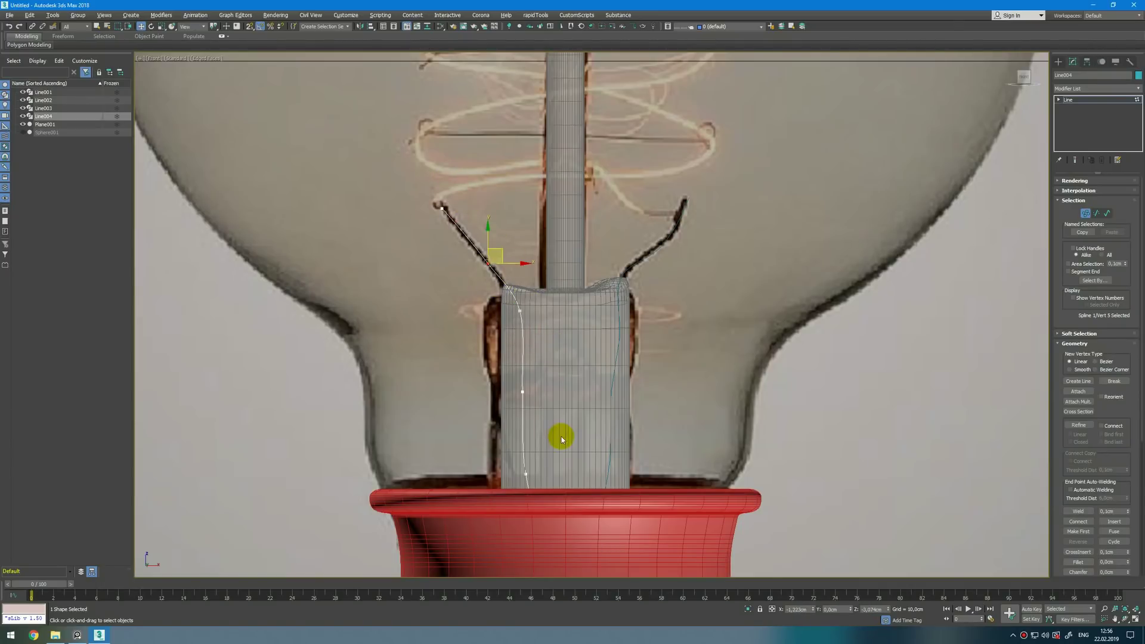
pyautogui.moveTo(541, 375); pyautogui.dragTo(511, 408)
pyautogui.moveTo(534, 384); pyautogui.dragTo(530, 388)
pyautogui.moveTo(579, 478); pyautogui.dragTo(582, 393, button='middle')
pyautogui.press('1')
# - Make both lead wires renderable in the renderer and viewport with a radial thickness of 0.06 cm
pyautogui.hotkey('alt', 'w')
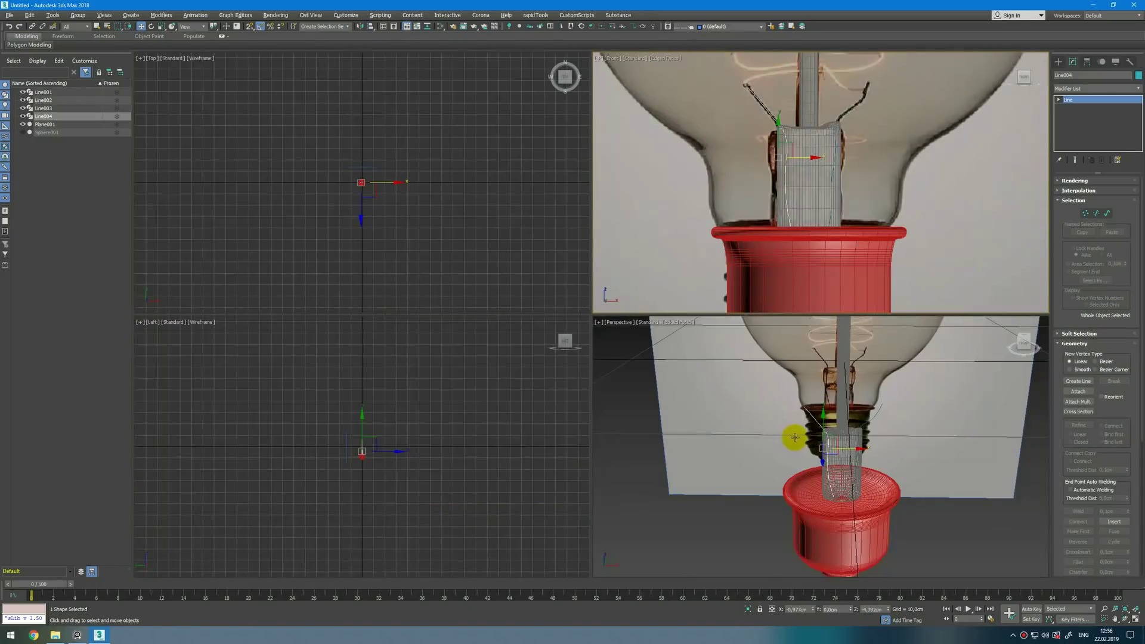
pyautogui.middleClick(793, 437)
pyautogui.hotkey('alt', 'w')
pyautogui.click(1075, 180)
pyautogui.click(1066, 196)
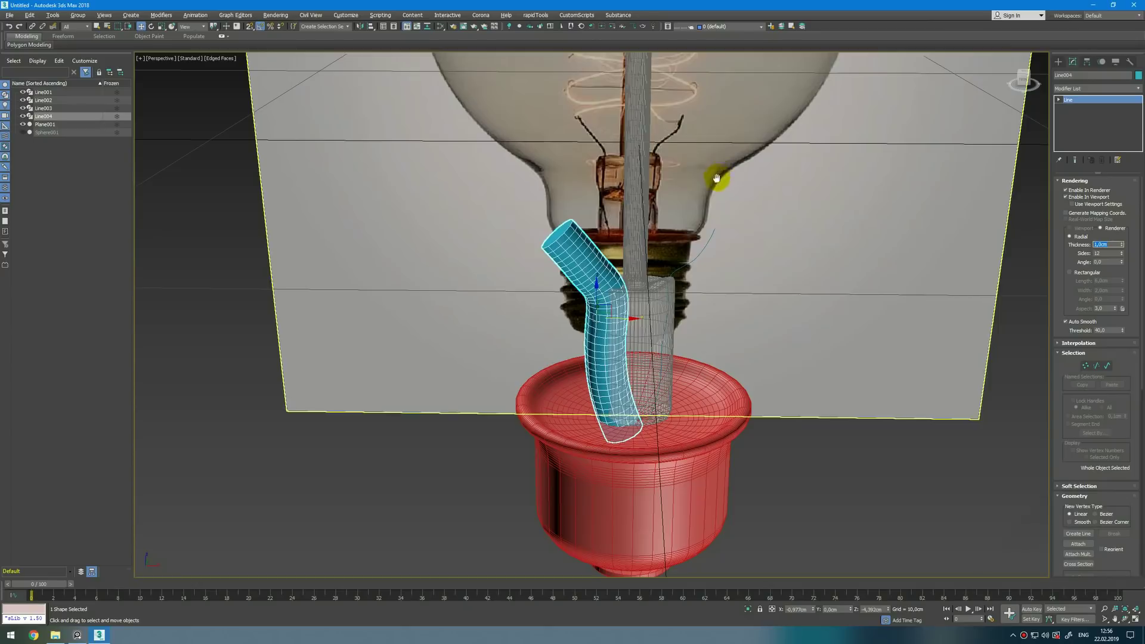
pyautogui.press('f')
pyautogui.moveTo(1122, 247); pyautogui.dragTo(1122, 287)
pyautogui.click(665, 158)
pyautogui.click(489, 185)
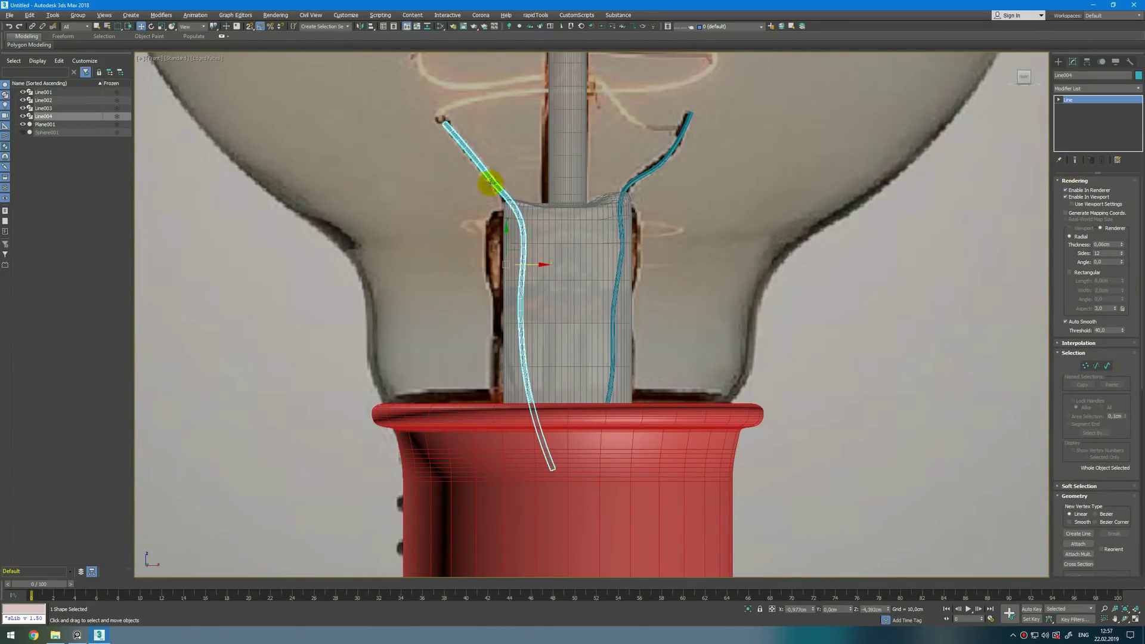
# - Draw a horizontal filament support wire from the rod's centre to the right, ending in a small crossed loop
pyautogui.scroll(3, 537, 294)
pyautogui.scroll(2, 705, 289)
pyautogui.keyDown('ctrl'); pyautogui.rightClick(720, 280); pyautogui.keyUp('ctrl')
pyautogui.click(726, 245)
pyautogui.press('F3')
pyautogui.scroll(5, 705, 279)
pyautogui.press('s')
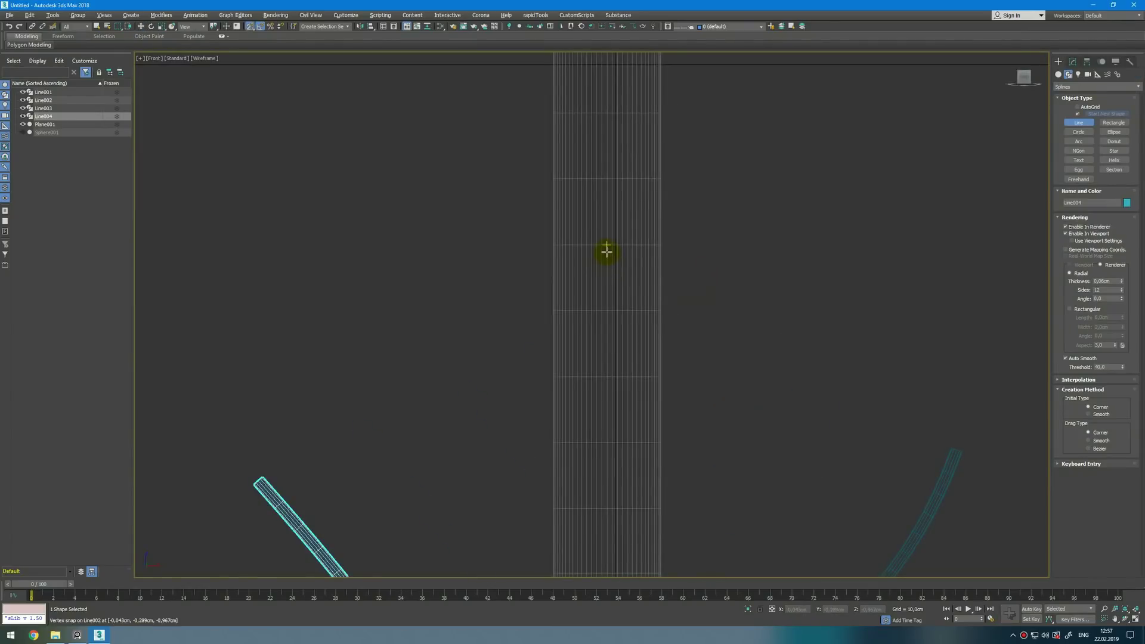
pyautogui.press('F3')
pyautogui.click(607, 247)
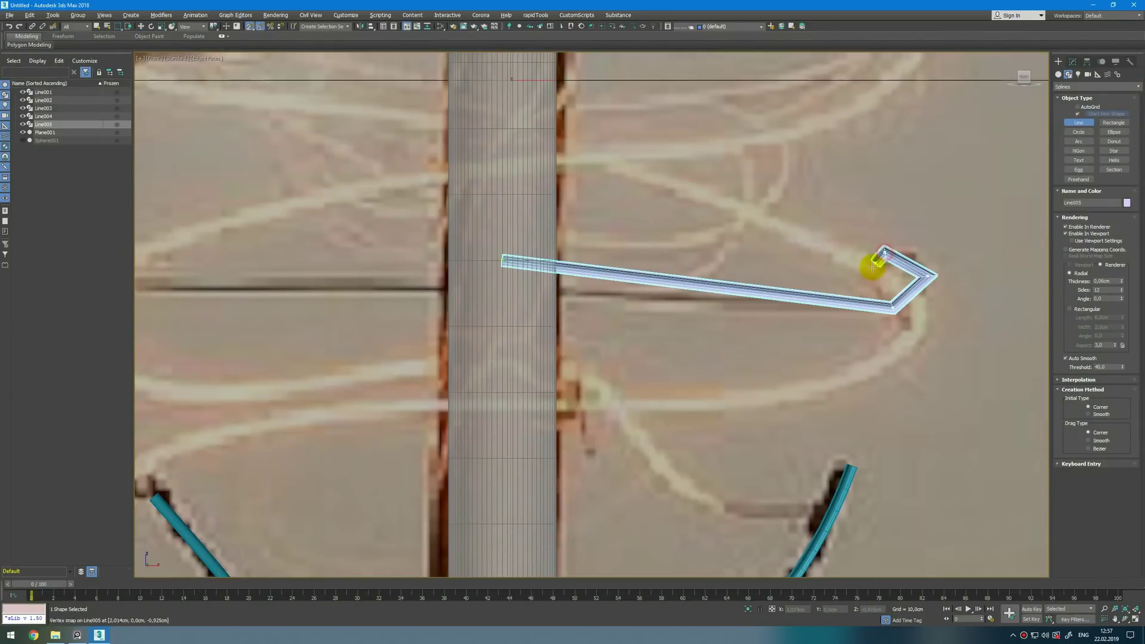
pyautogui.click(867, 290)
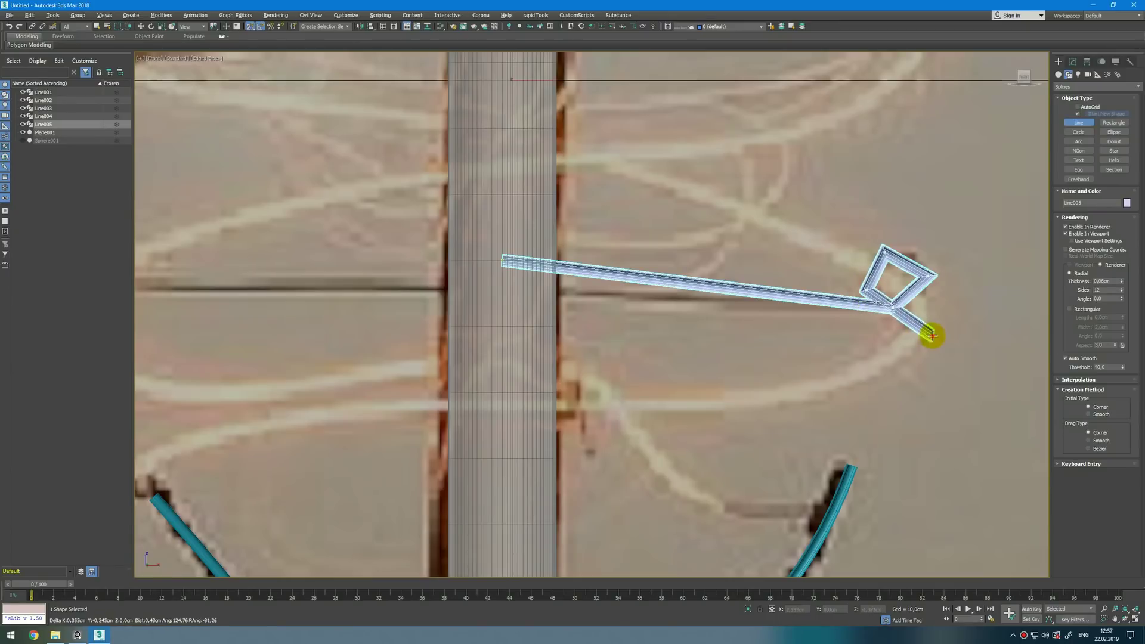
pyautogui.click(931, 335)
pyautogui.rightClick(931, 335)
# - Set the support wire's thickness to 0.02 cm and align its inner end vertex with the rod
pyautogui.press('1')
pyautogui.moveTo(1122, 245); pyautogui.dragTo(1122, 248)
pyautogui.click(1122, 245)
pyautogui.click(1123, 245)
pyautogui.moveTo(503, 261); pyautogui.dragTo(506, 294)
# - Convert the vertices of the support wire's end loop to Smooth to round it
pyautogui.moveTo(854, 231); pyautogui.dragTo(963, 358)
pyautogui.rightClick(964, 306)
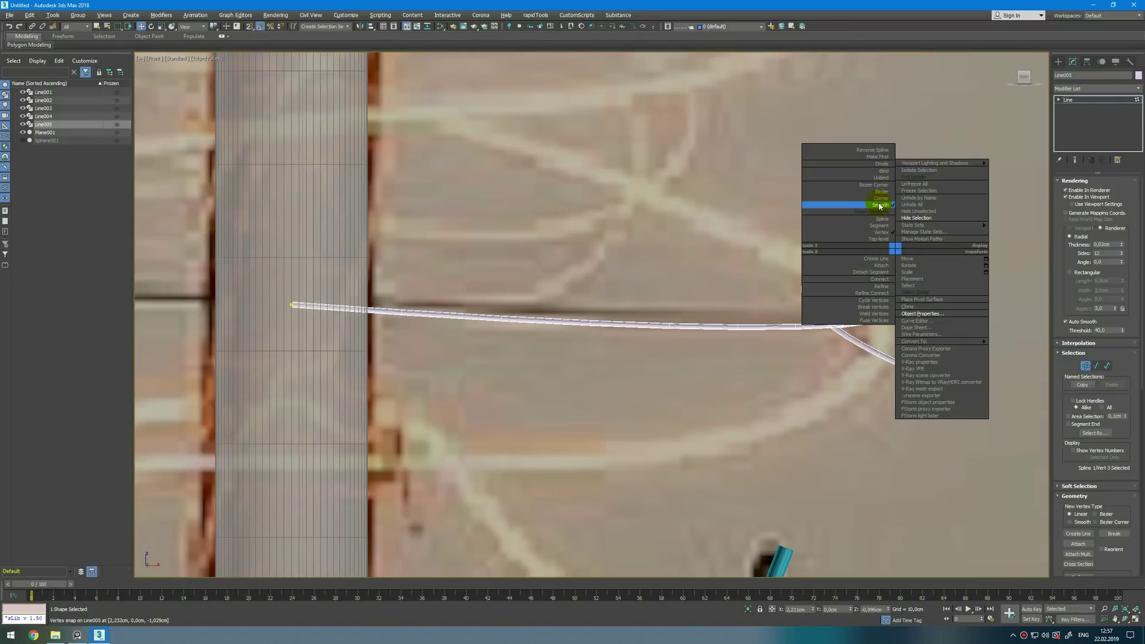
pyautogui.click(880, 205)
pyautogui.click(864, 396)
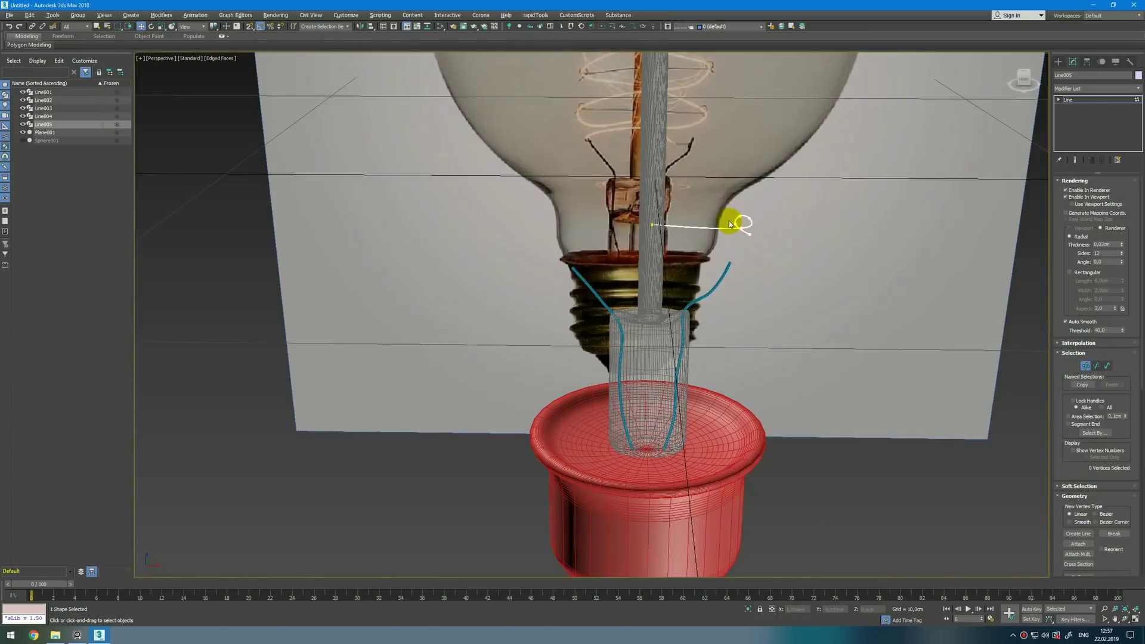
# - Offset the support wire's vertex at the loop crossing in depth and refine the loop's remaining vertices
pyautogui.click(730, 224)
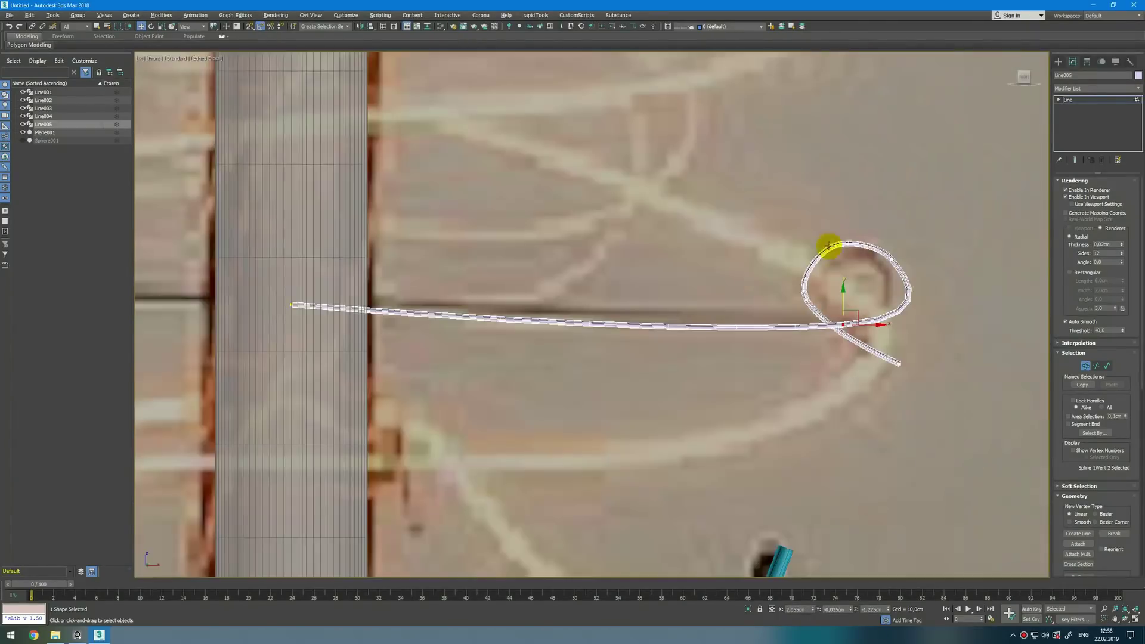
pyautogui.press('F3')
pyautogui.click(893, 321)
pyautogui.press('F3')
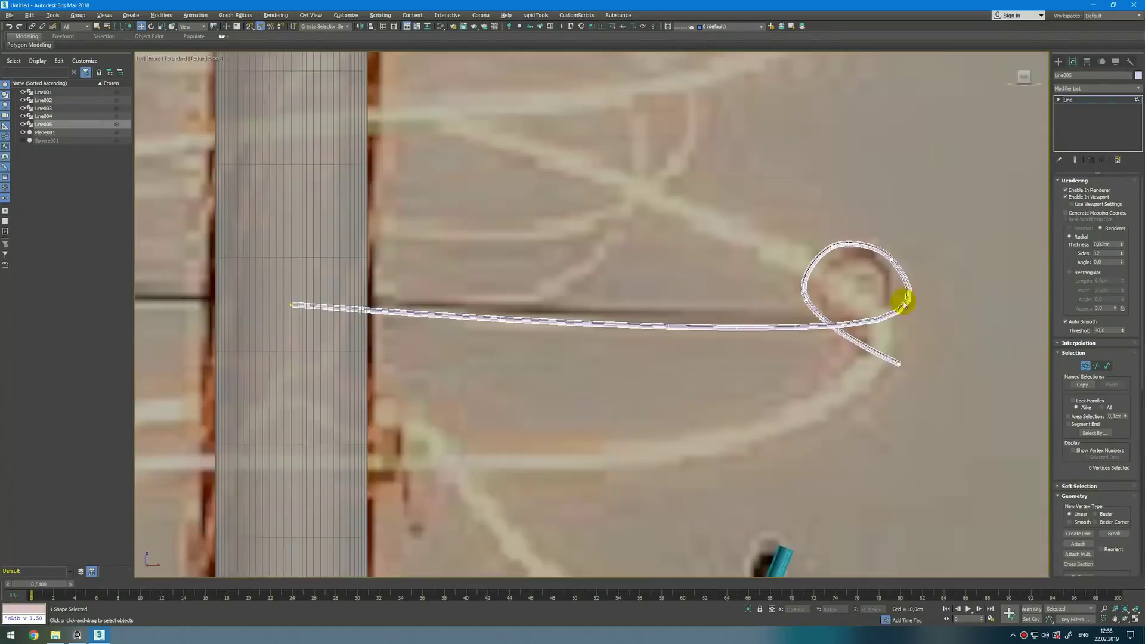
pyautogui.moveTo(925, 276); pyautogui.dragTo(893, 309)
pyautogui.click(818, 295)
pyautogui.click(887, 264)
pyautogui.press('1')
# - Inspect the looped support wire's shape and position against the rod and the reference photo
pyautogui.hotkey('alt', 'w')
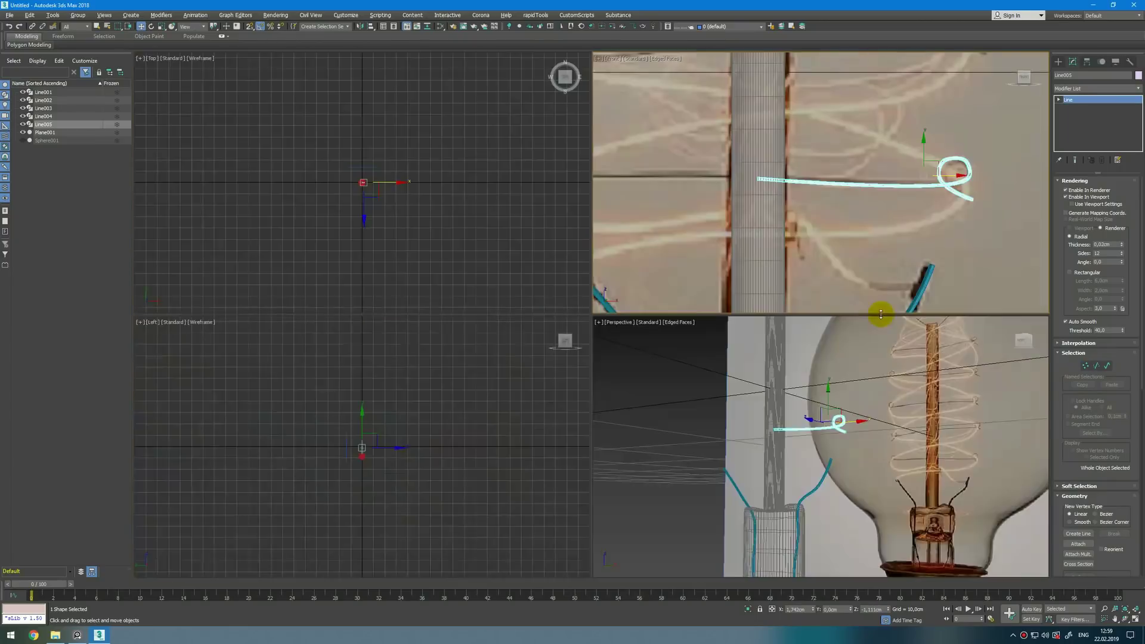
pyautogui.middleClick(931, 468)
pyautogui.hotkey('alt', 'w')
pyautogui.press('z')
pyautogui.keyDown('alt'); pyautogui.moveTo(787, 306); pyautogui.dragTo(794, 269, button='middle'); pyautogui.keyUp('alt')
pyautogui.hotkey('alt', 'w')
pyautogui.middleClick(871, 193)
pyautogui.hotkey('alt', 'w')
pyautogui.scroll(-4, 737, 302)
# - Move only the support wire's pivot to its inner end at the centre of the rod
pyautogui.hotkey('alt', 'w')
pyautogui.middleClick(389, 199)
pyautogui.hotkey('alt', 'w')
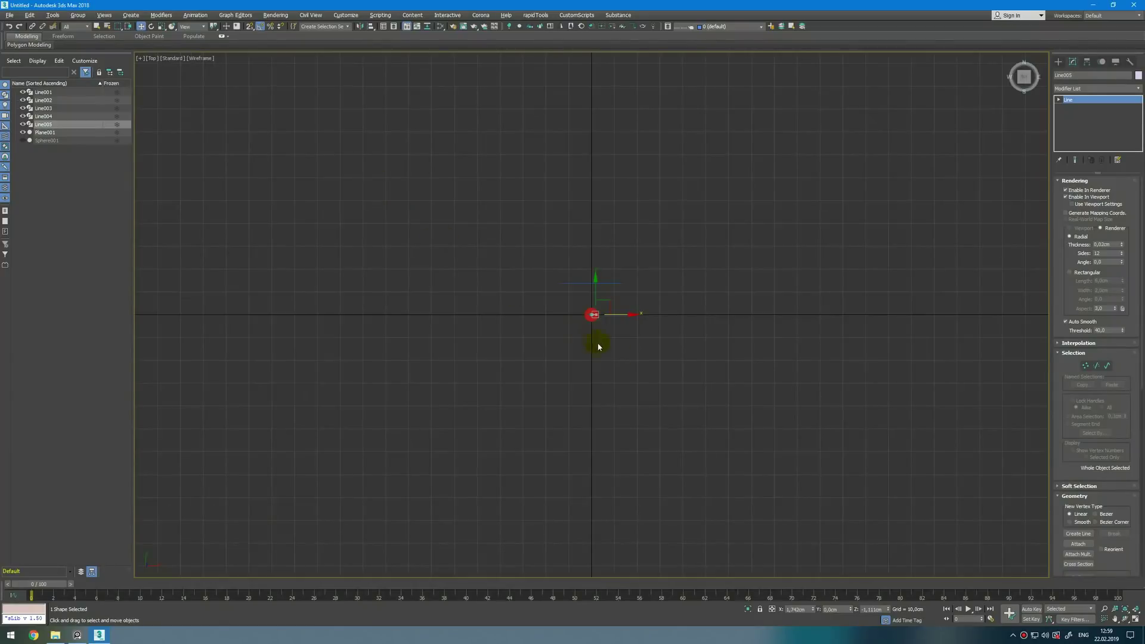
pyautogui.hotkey('alt', 'w')
pyautogui.middleClick(686, 381)
pyautogui.hotkey('alt', 'w')
pyautogui.click(1086, 62)
pyautogui.hotkey('alt', 'w')
pyautogui.middleClick(450, 184)
pyautogui.hotkey('alt', 'w')
pyautogui.click(1096, 124)
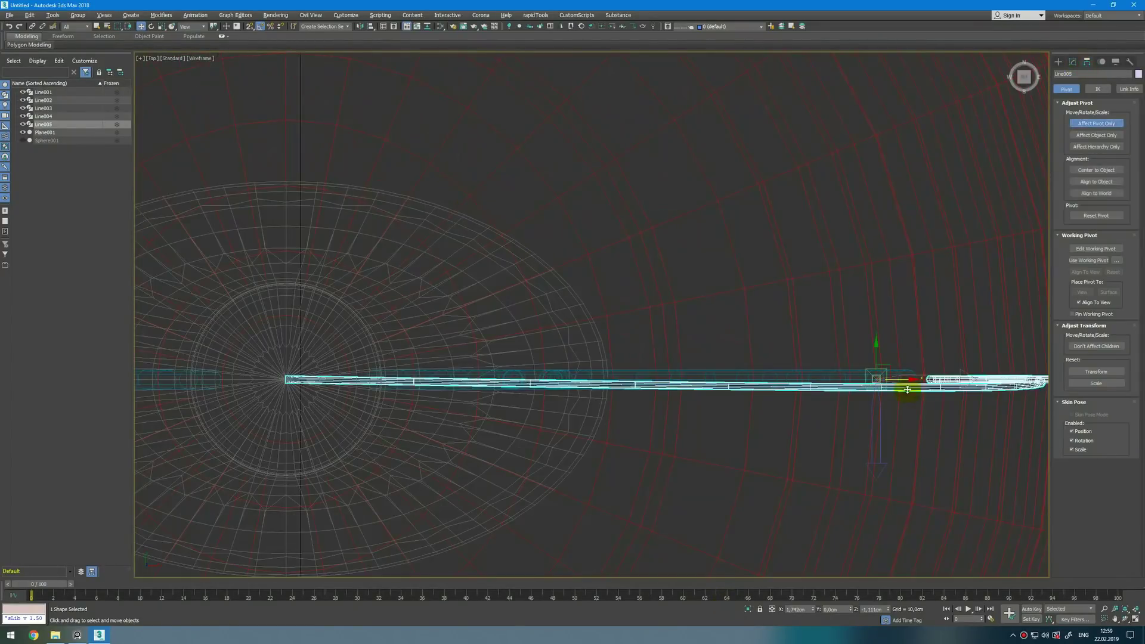
pyautogui.moveTo(907, 381); pyautogui.dragTo(287, 380)
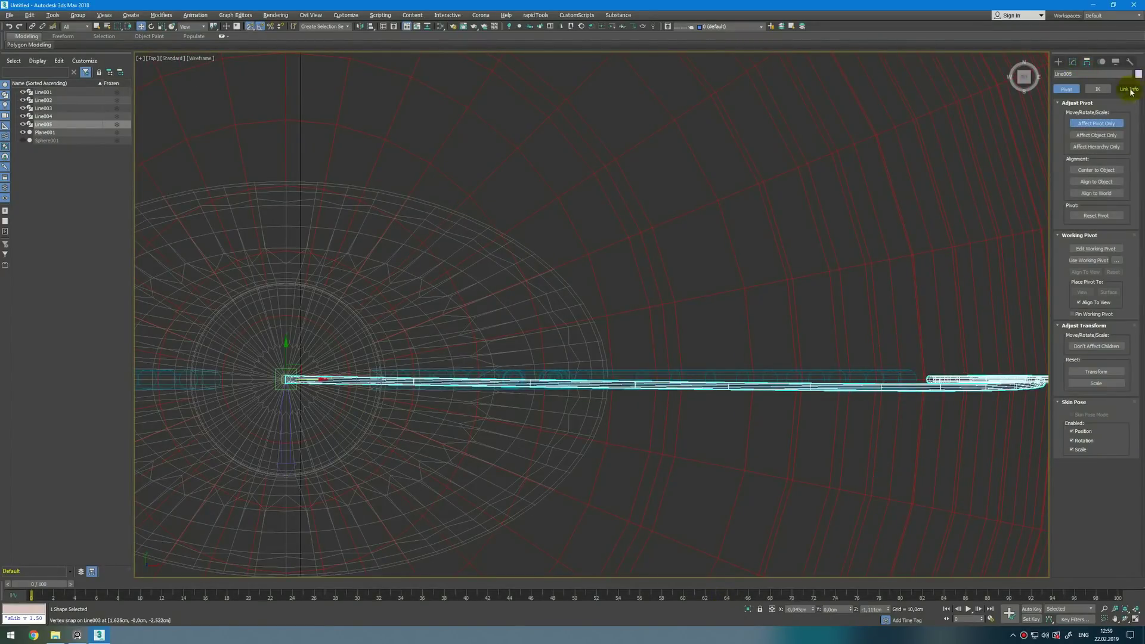
pyautogui.click(1109, 127)
# - Start an Array of the support wire with 10 previewed instances and set its total Y move to 9 cm
pyautogui.hotkey('alt', 'w')
pyautogui.middleClick(740, 357)
pyautogui.hotkey('alt', 'w')
pyautogui.hotkey('alt', 'w')
pyautogui.middleClick(889, 156)
pyautogui.hotkey('alt', 'w')
pyautogui.scroll(-2, 729, 340)
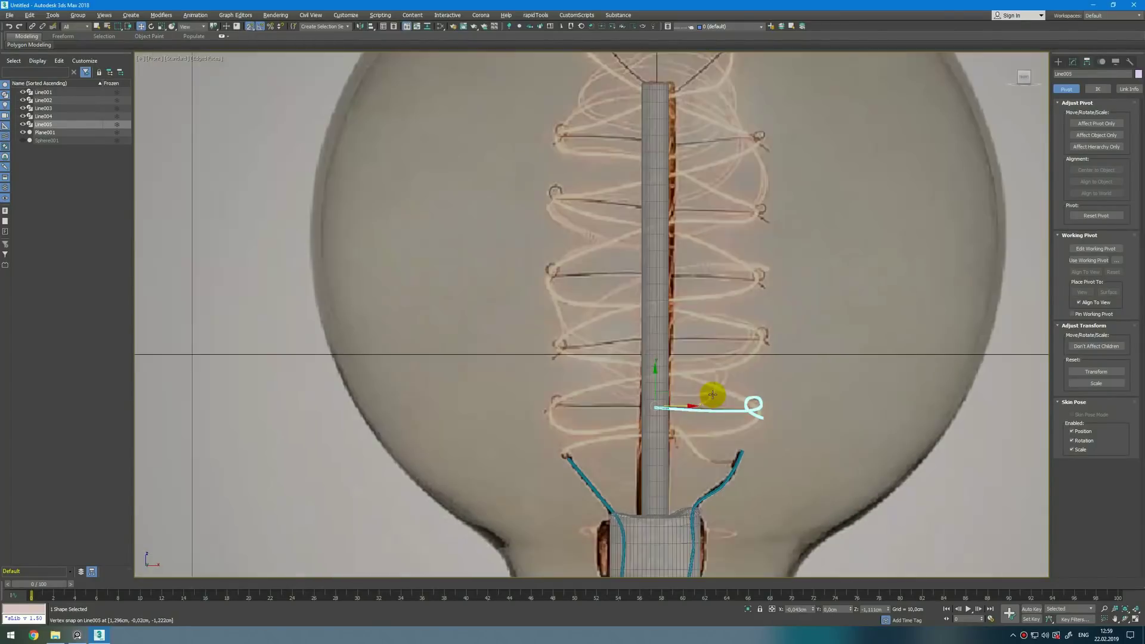
pyautogui.scroll(-3, 638, 304)
pyautogui.click(53, 15)
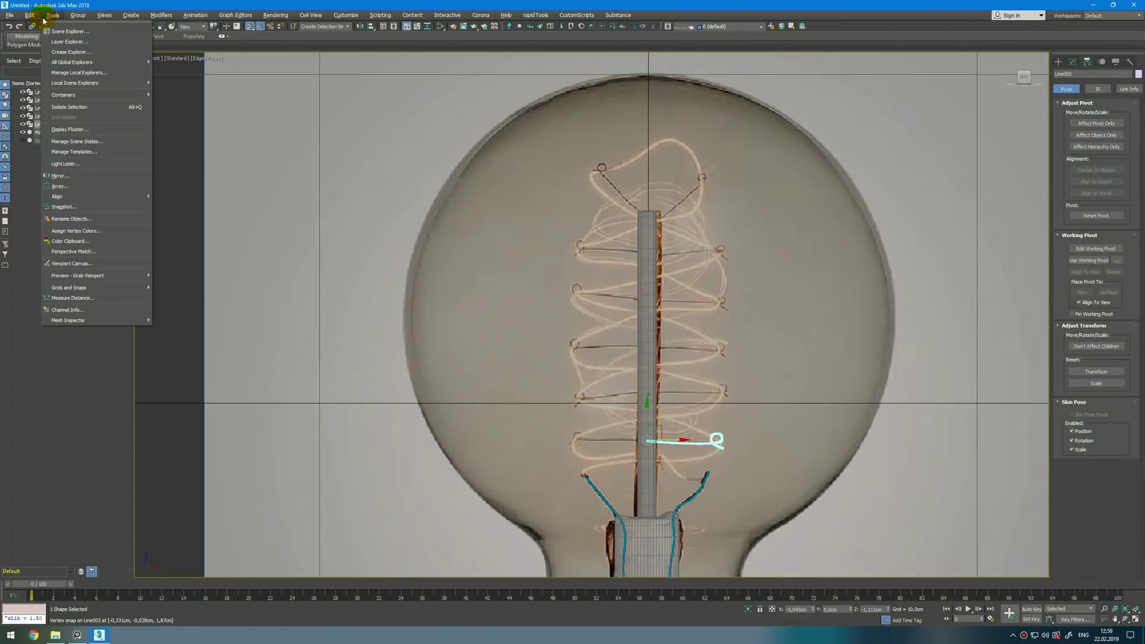
pyautogui.click(89, 186)
pyautogui.moveTo(614, 236); pyautogui.dragTo(924, 287)
pyautogui.click(835, 293)
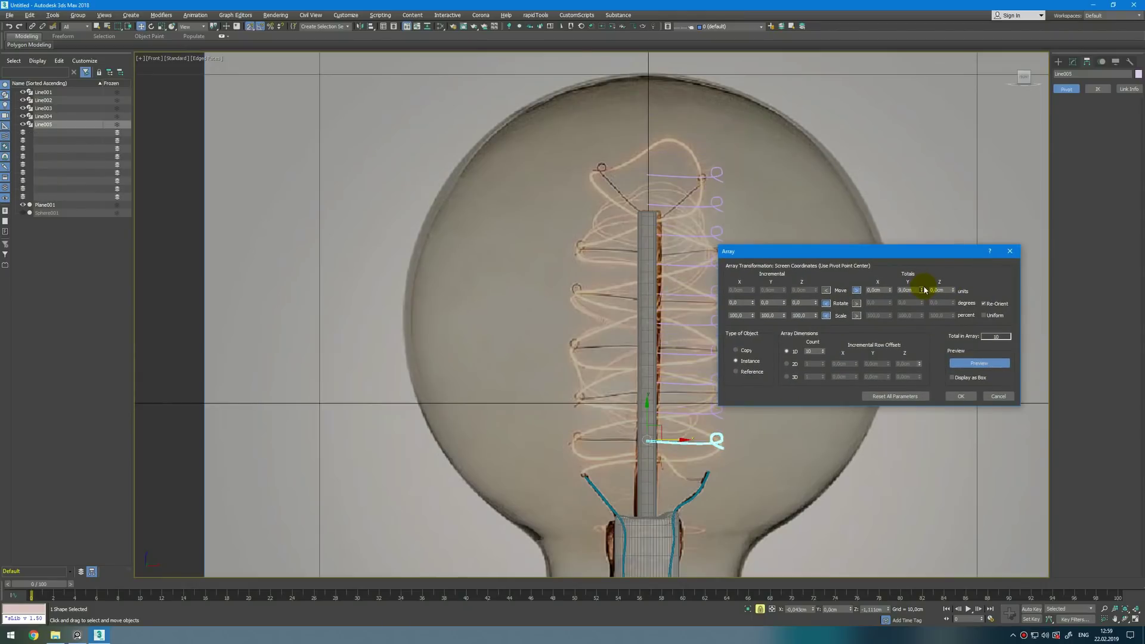
# - Switch the array to a 7 cm total Z move and add incremental Z rotation to spread the wires around the rod
pyautogui.press('p')
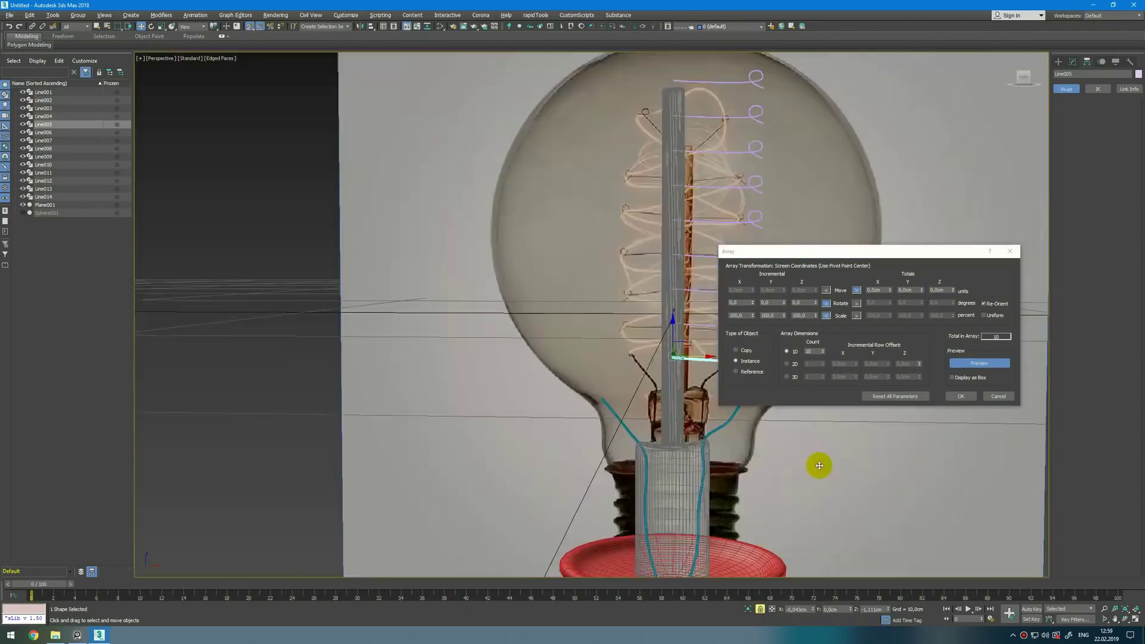
pyautogui.moveTo(953, 291); pyautogui.dragTo(958, 288)
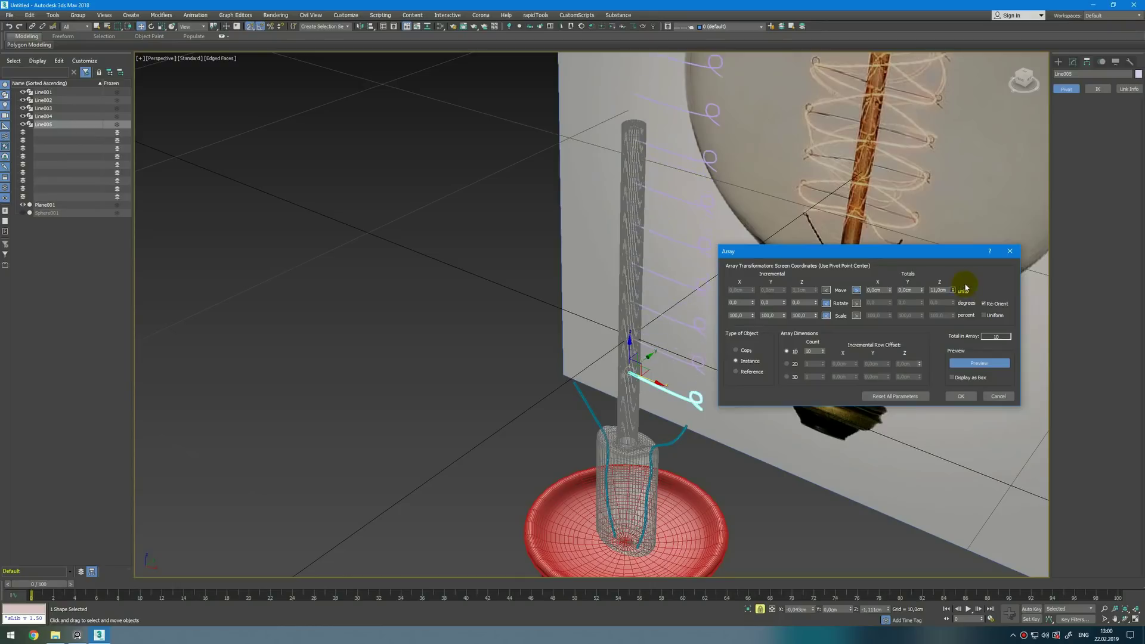
pyautogui.moveTo(816, 303)
pyautogui.mouseDown()
pyautogui.moveTo(832, 279)
pyautogui.moveTo(822, 288)
pyautogui.mouseUp()
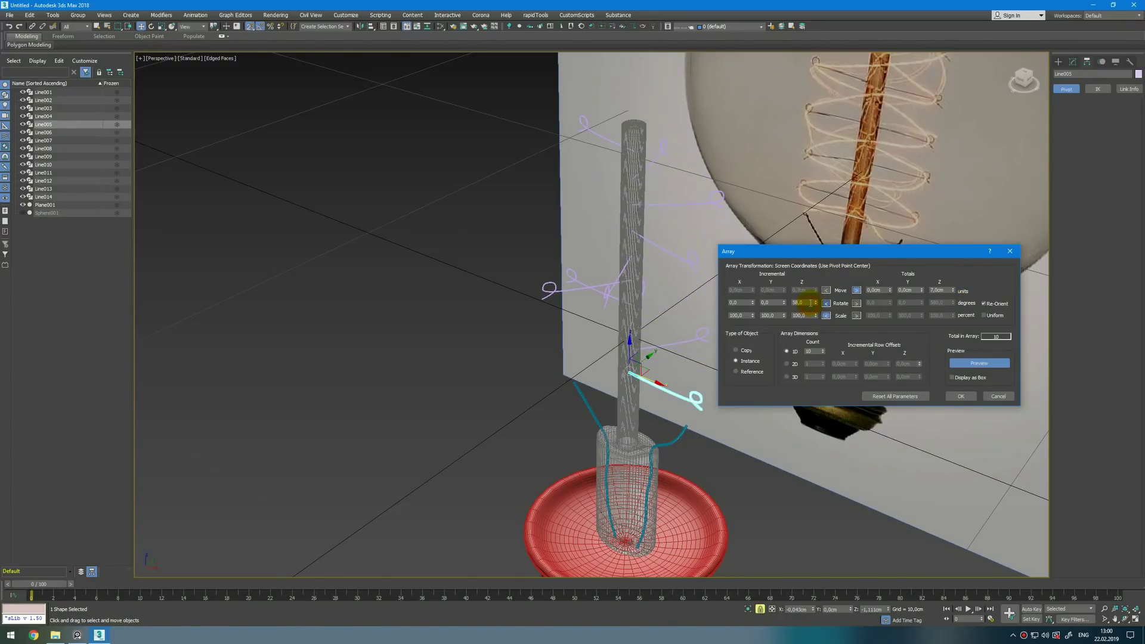
pyautogui.press('Return')
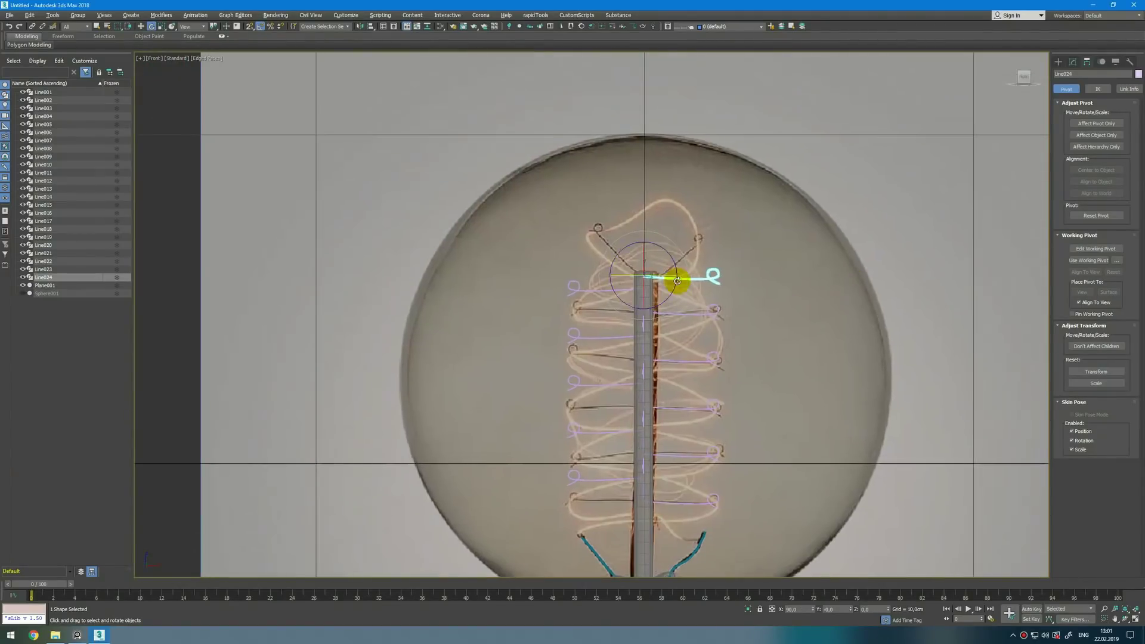
# - Rotate the two topmost support wires diagonally upward to match the reference photo
pyautogui.moveTo(677, 281); pyautogui.dragTo(602, 293)
pyautogui.click(602, 291)
pyautogui.moveTo(676, 278); pyautogui.dragTo(683, 287)
pyautogui.press('w')
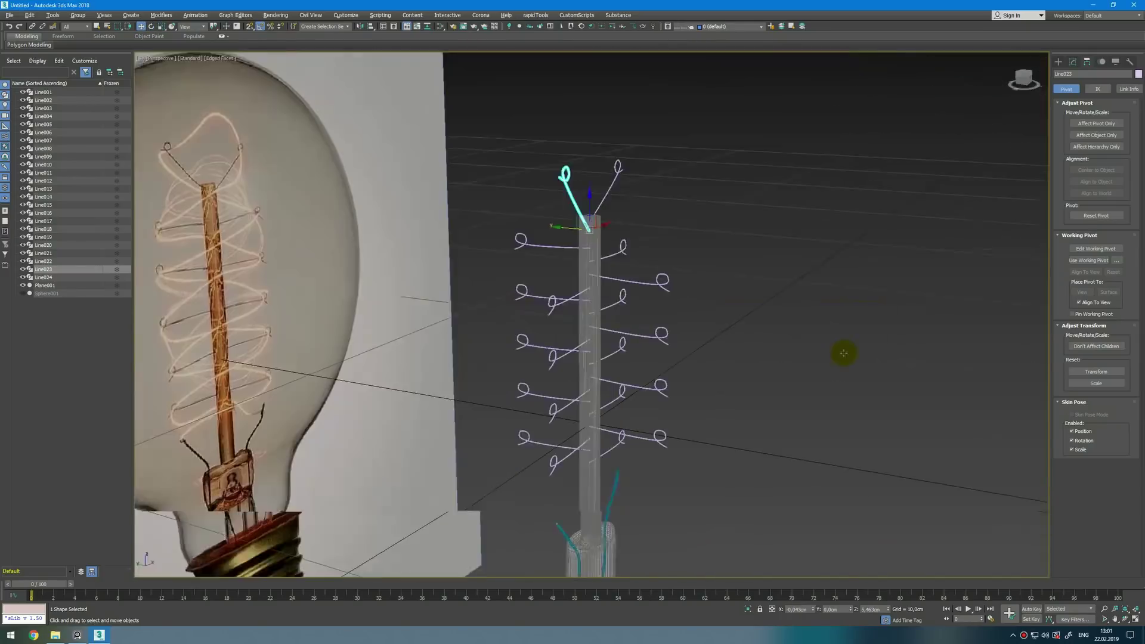
pyautogui.keyDown('alt'); pyautogui.moveTo(843, 353); pyautogui.dragTo(697, 258, button='middle'); pyautogui.keyUp('alt')
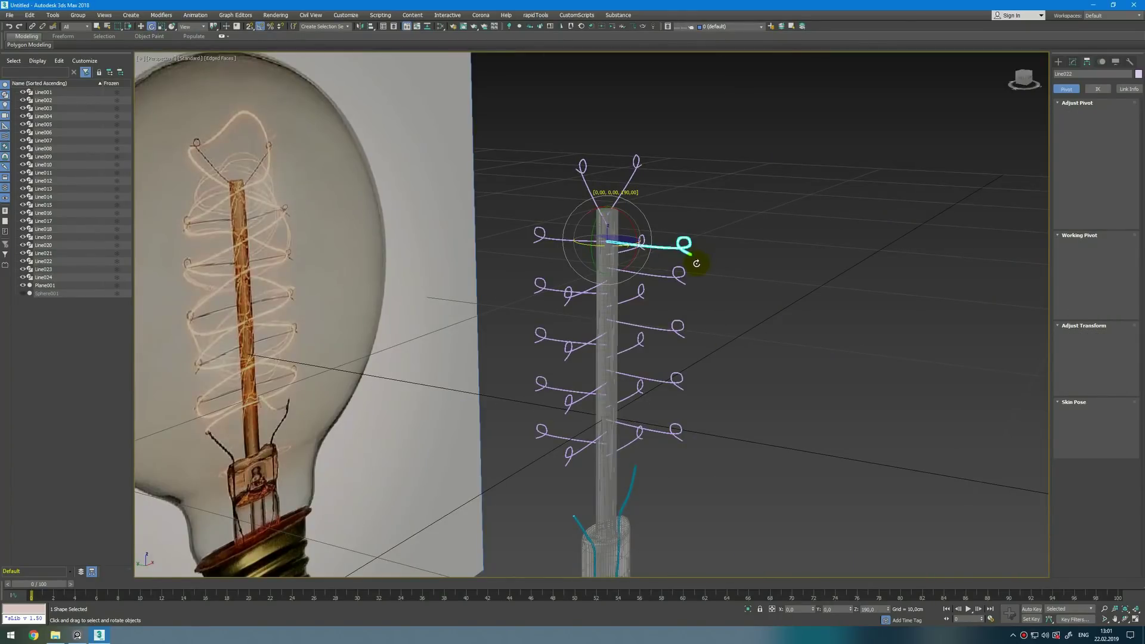
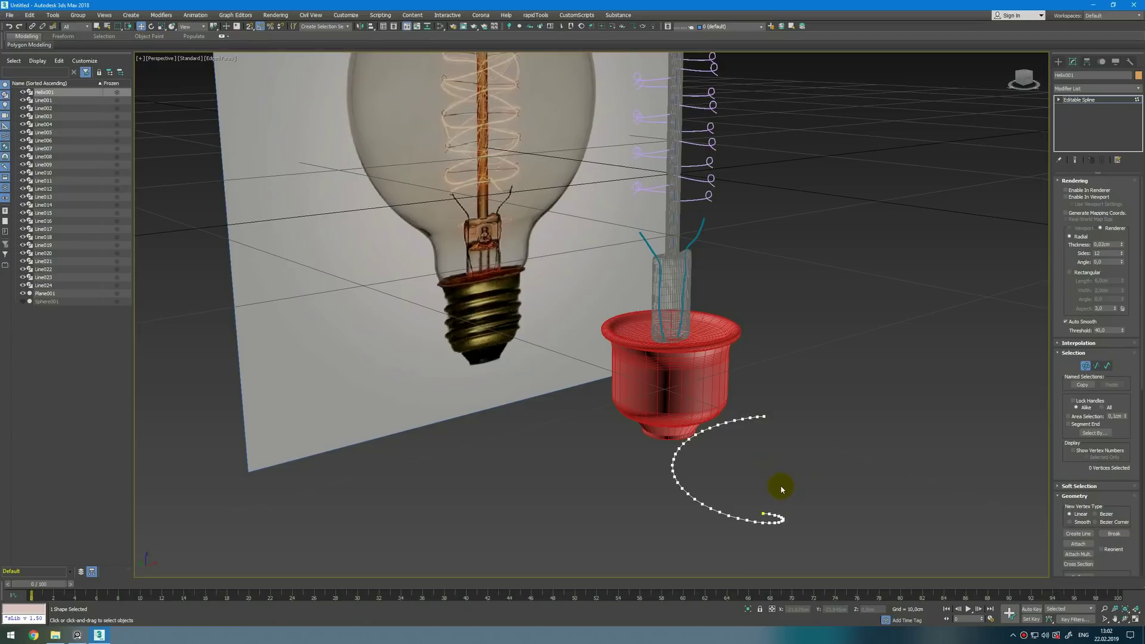
# - Raise a single vertex on the upper part of the helix spline beside the socket
pyautogui.hotkey('ctrl', 'a')
pyautogui.keyDown('alt'); pyautogui.moveTo(761, 484); pyautogui.dragTo(726, 376, button='middle'); pyautogui.keyUp('alt')
pyautogui.scroll(1, 742, 486)
pyautogui.click(700, 406)
pyautogui.rightClick(689, 323)
pyautogui.click(697, 302)
# - Convert all of the helix spline's segments to Line type and select the segments at the raised vertex
pyautogui.press('2')
pyautogui.click(1058, 100)
pyautogui.hotkey('ctrl', 'a')
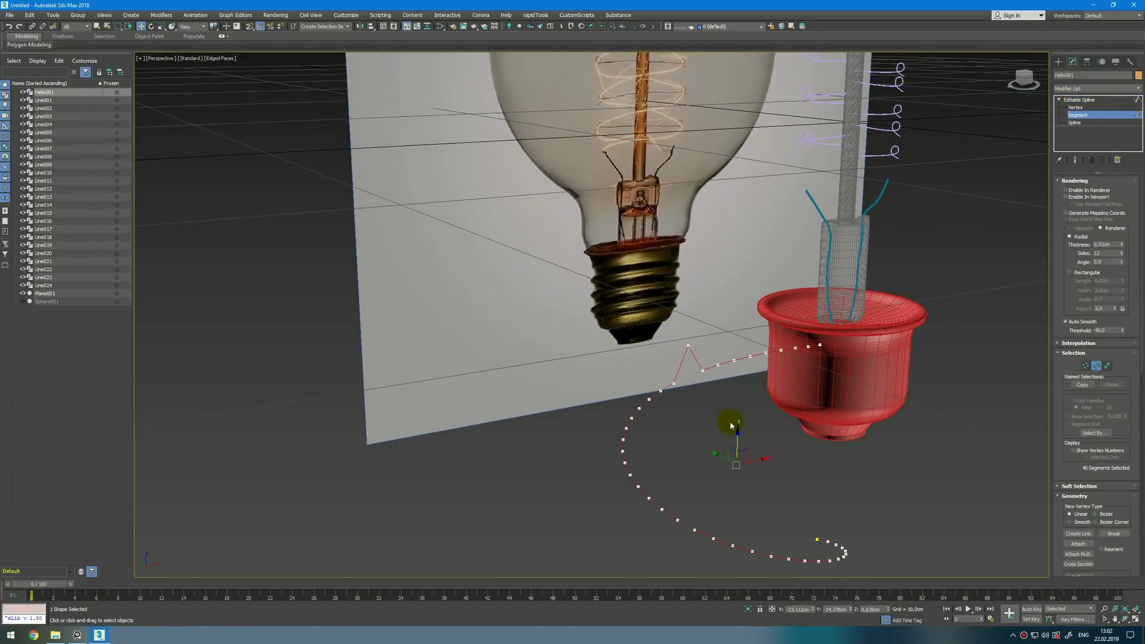
pyautogui.rightClick(728, 419)
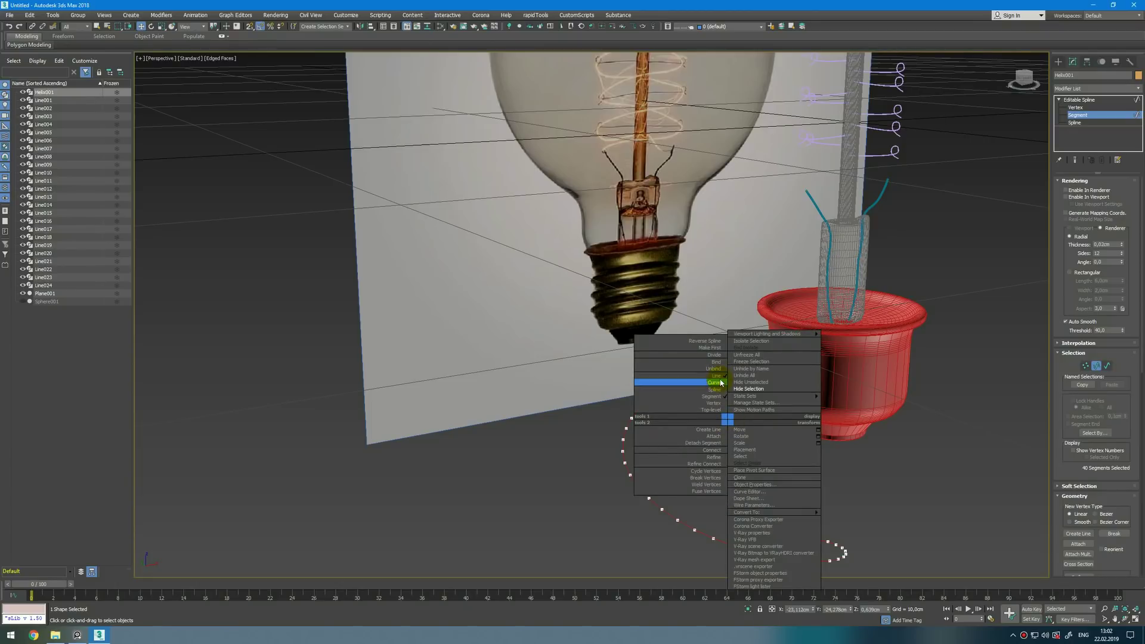
pyautogui.click(718, 377)
pyautogui.click(692, 357)
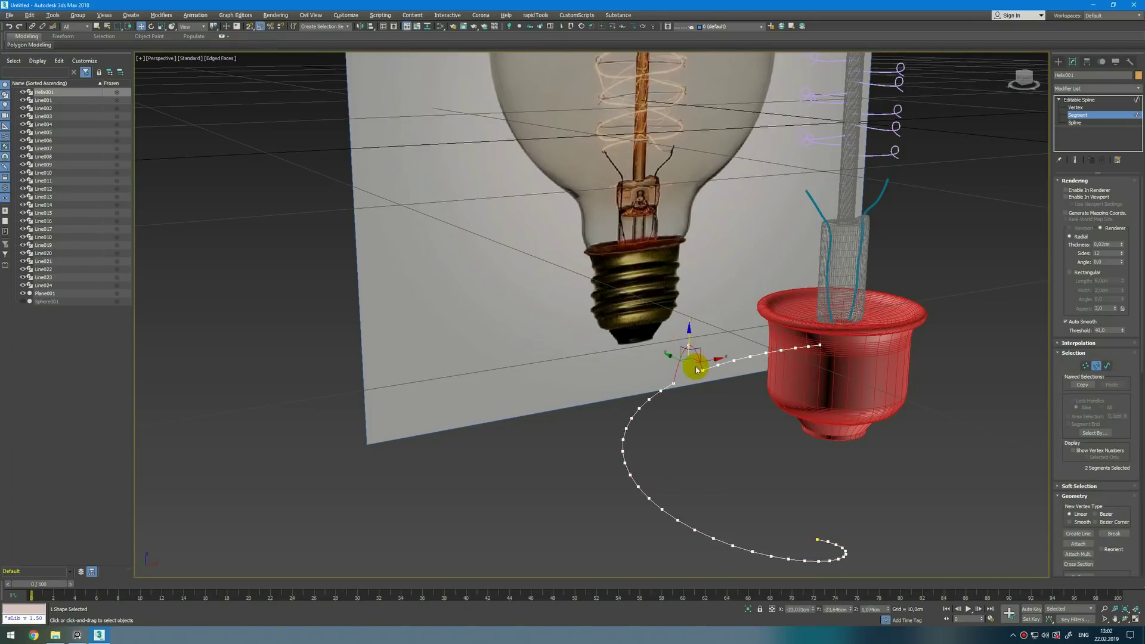
# - Leave segment editing and delete the helix spline
pyautogui.scroll(5, 701, 406)
pyautogui.click(701, 389)
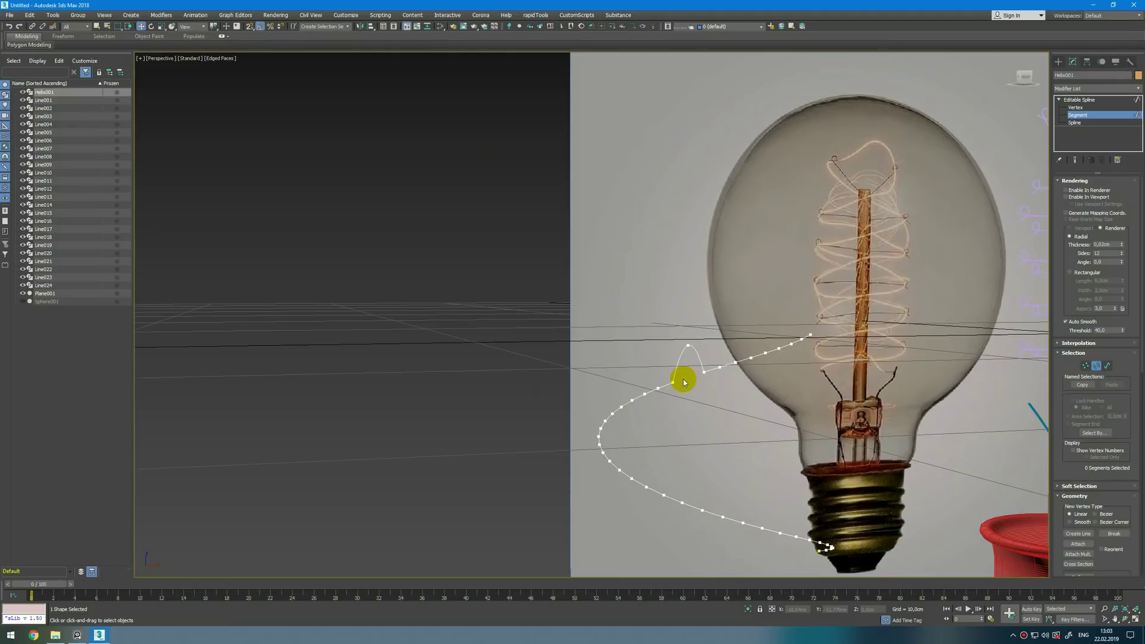
pyautogui.press('1')
pyautogui.press('1')
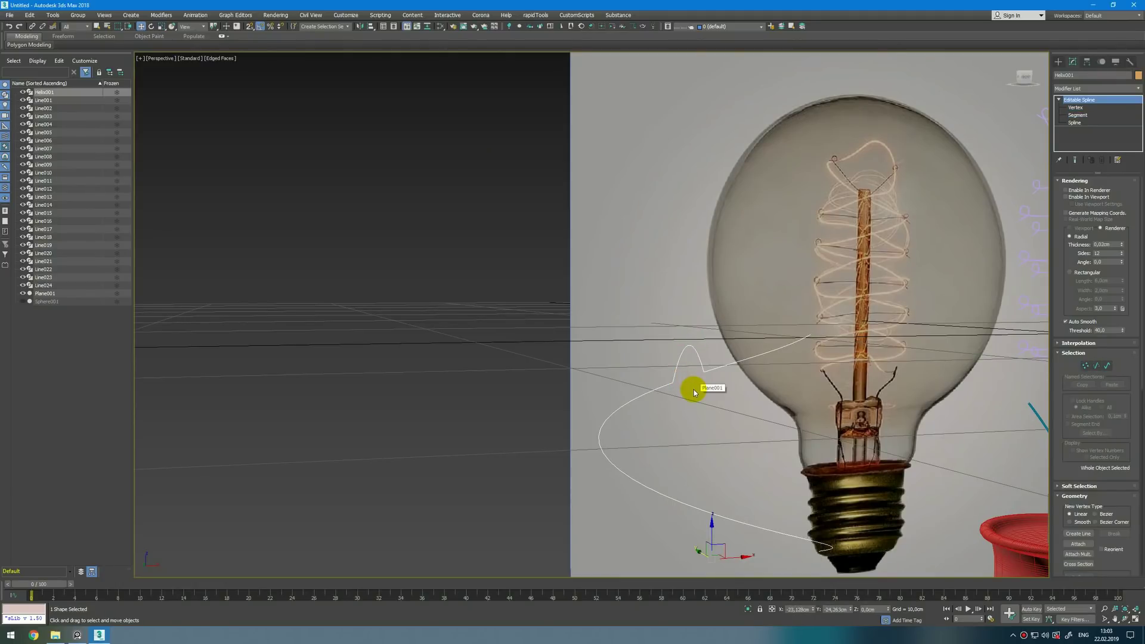
pyautogui.press('Delete')
# - Select the looped support wires around the rod and isolate them
pyautogui.hotkey('alt', 'w')
pyautogui.middleClick(528, 251)
pyautogui.hotkey('alt', 'w')
pyautogui.hotkey('alt', 'w')
pyautogui.middleClick(838, 409)
pyautogui.hotkey('alt', 'w')
pyautogui.moveTo(665, 265); pyautogui.dragTo(653, 458)
pyautogui.hotkey('alt', 'w')
pyautogui.middleClick(541, 232)
pyautogui.hotkey('alt', 'w')
pyautogui.hotkey('alt', 'q')
# - Draw a 28-point diamond-shaped spiral line in the Top view, starting on the support wire ends and widening outward each turn
pyautogui.click(702, 422)
pyautogui.keyDown('ctrl'); pyautogui.rightClick(689, 377); pyautogui.keyUp('ctrl')
pyautogui.click(698, 337)
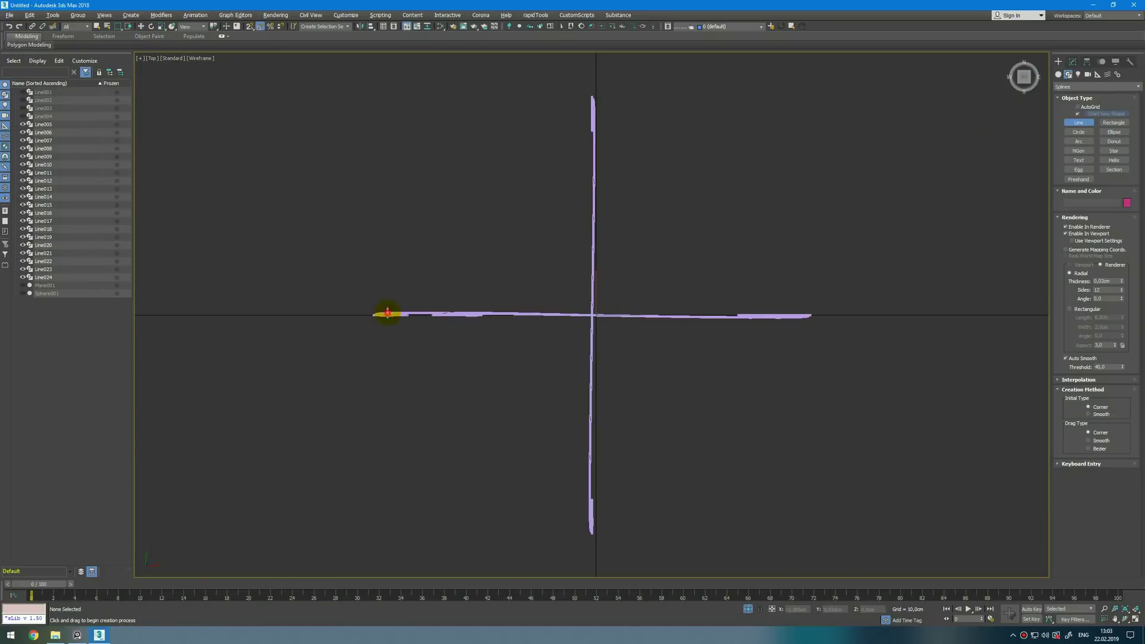
pyautogui.click(387, 312)
pyautogui.click(591, 109)
pyautogui.click(782, 317)
pyautogui.click(591, 525)
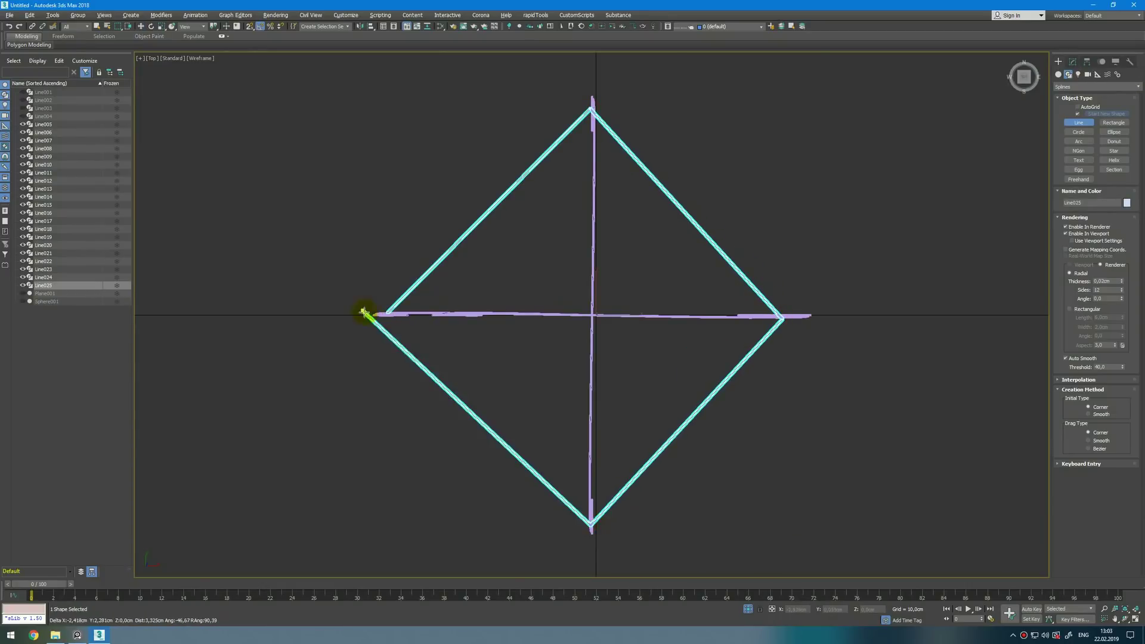
pyautogui.click(365, 311)
pyautogui.click(591, 93)
pyautogui.click(797, 317)
pyautogui.click(597, 536)
pyautogui.click(352, 317)
pyautogui.click(595, 75)
pyautogui.click(811, 315)
pyautogui.click(599, 552)
pyautogui.click(336, 318)
pyautogui.click(594, 60)
pyautogui.click(831, 315)
pyautogui.click(598, 568)
pyautogui.scroll(-2, 621, 504)
pyautogui.scroll(-1, 729, 440)
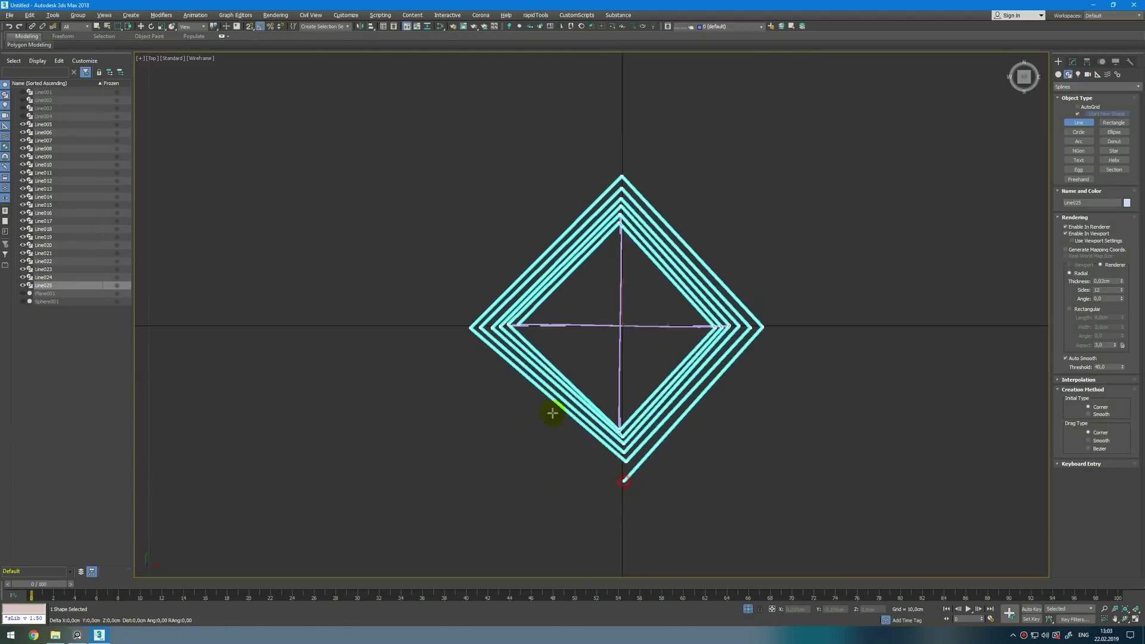
pyautogui.click(458, 328)
pyautogui.rightClick(777, 388)
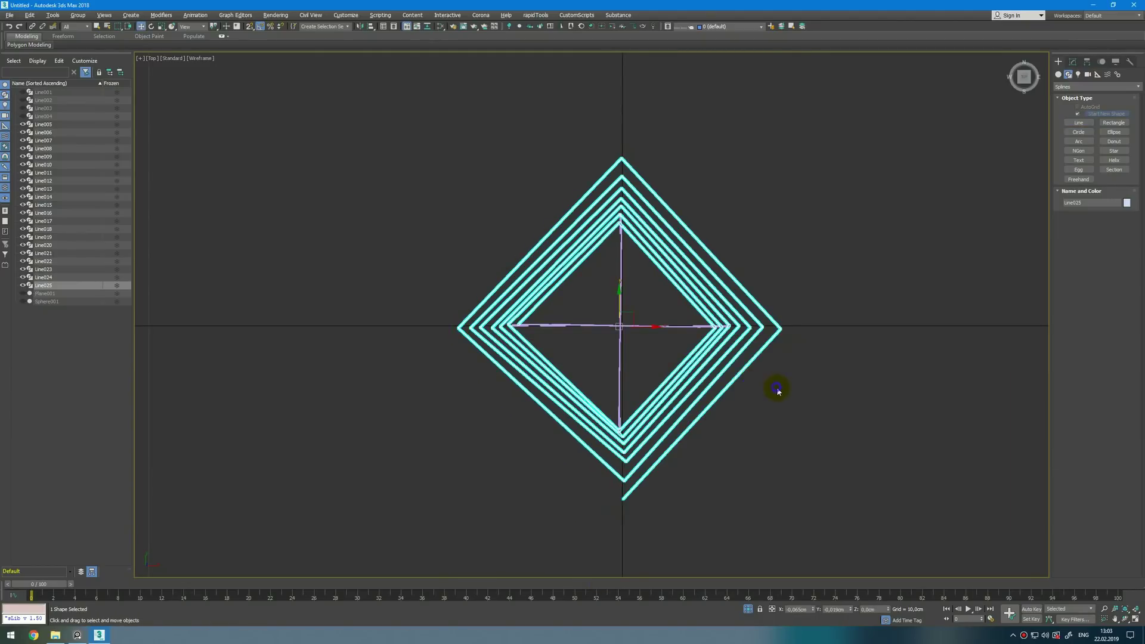
# - End the isolation and snap the spiral line's two end vertices onto the upper tips of the two lead wires
pyautogui.hotkey('alt', 'w')
pyautogui.rightClick(859, 462)
pyautogui.hotkey('alt', 'w')
pyautogui.scroll(3, 696, 326)
pyautogui.moveTo(788, 325); pyautogui.dragTo(714, 445)
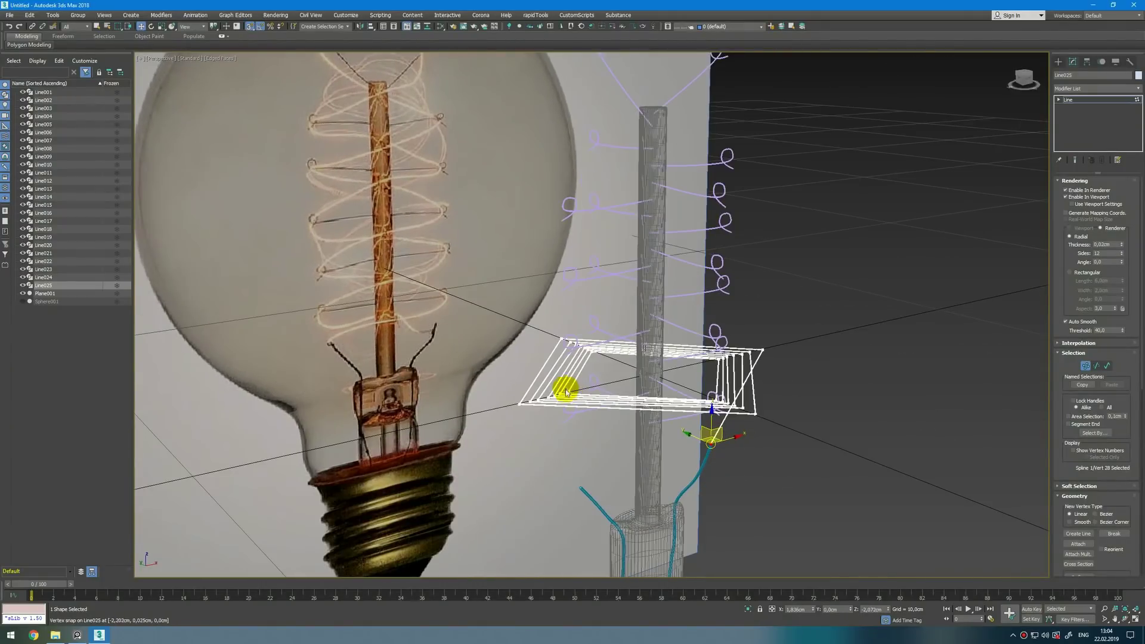
pyautogui.moveTo(568, 389); pyautogui.dragTo(583, 487)
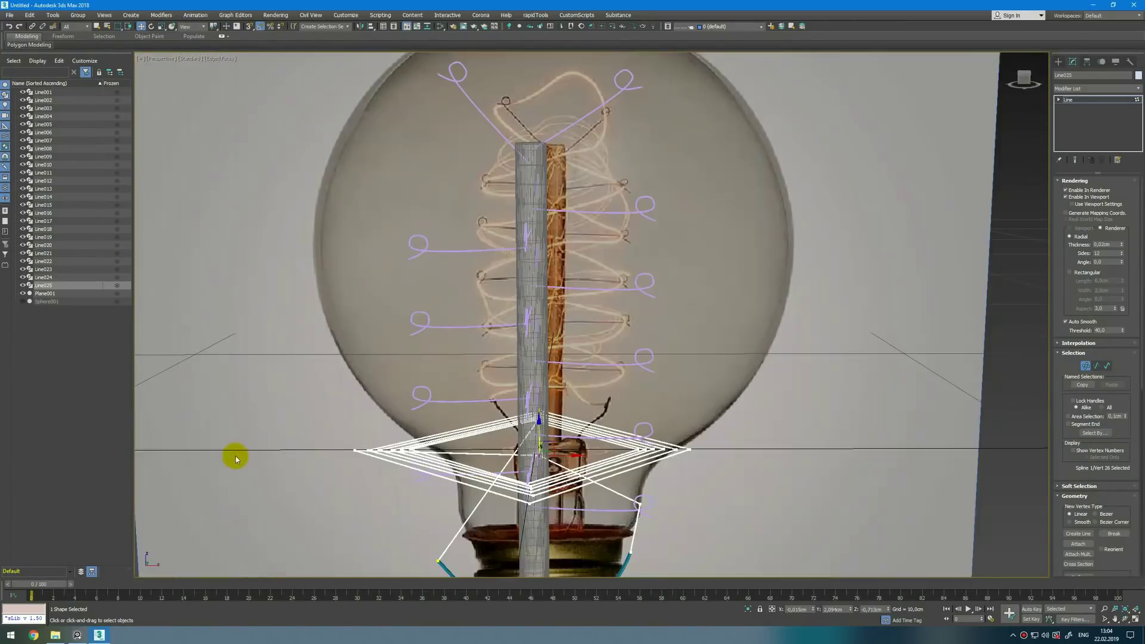
# - Snap the spiral's outer vertices one after another onto the loops of the lower support wires
pyautogui.click(356, 448)
pyautogui.moveTo(416, 398); pyautogui.dragTo(708, 364, button='middle')
pyautogui.click(708, 370)
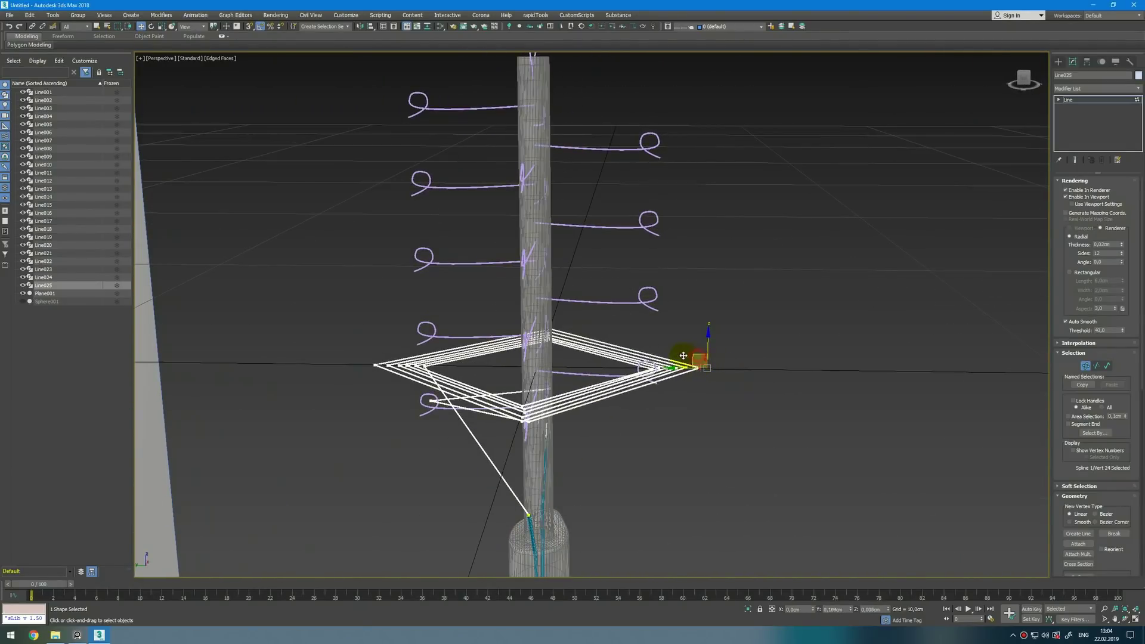
pyautogui.moveTo(644, 353); pyautogui.dragTo(640, 356)
pyautogui.click(528, 421)
pyautogui.keyDown('alt'); pyautogui.moveTo(528, 421); pyautogui.dragTo(857, 378, button='middle'); pyautogui.keyUp('alt')
pyautogui.click(435, 322)
pyautogui.moveTo(856, 378); pyautogui.dragTo(839, 240)
pyautogui.keyDown('alt'); pyautogui.moveTo(839, 241); pyautogui.dragTo(729, 147, button='middle'); pyautogui.keyUp('alt')
pyautogui.click(777, 278)
# - Snap the remaining spiral vertices onto the upper and diagonal support loops, and bring the last inner ones down near the lowest supports
pyautogui.moveTo(729, 147); pyautogui.dragTo(746, 145)
pyautogui.keyDown('alt'); pyautogui.moveTo(746, 146); pyautogui.dragTo(754, 430, button='middle'); pyautogui.keyUp('alt')
pyautogui.click(753, 431)
pyautogui.moveTo(754, 403); pyautogui.dragTo(756, 224)
pyautogui.keyDown('alt'); pyautogui.moveTo(757, 224); pyautogui.dragTo(844, 363, button='middle'); pyautogui.keyUp('alt')
pyautogui.moveTo(845, 349); pyautogui.dragTo(871, 163)
pyautogui.keyDown('alt'); pyautogui.moveTo(871, 163); pyautogui.dragTo(926, 325, button='middle'); pyautogui.keyUp('alt')
pyautogui.moveTo(925, 307); pyautogui.dragTo(943, 177)
pyautogui.keyDown('alt'); pyautogui.moveTo(943, 177); pyautogui.dragTo(696, 263, button='middle'); pyautogui.keyUp('alt')
pyautogui.click(853, 411)
pyautogui.click(746, 286)
pyautogui.moveTo(772, 437); pyautogui.dragTo(785, 341)
pyautogui.keyDown('alt'); pyautogui.moveTo(785, 341); pyautogui.dragTo(785, 404, button='middle'); pyautogui.keyUp('alt')
pyautogui.click(731, 439)
# - Select all of the filament spline's vertices and convert them to Smooth
pyautogui.press('1')
pyautogui.scroll(4, 785, 403)
pyautogui.press('1')
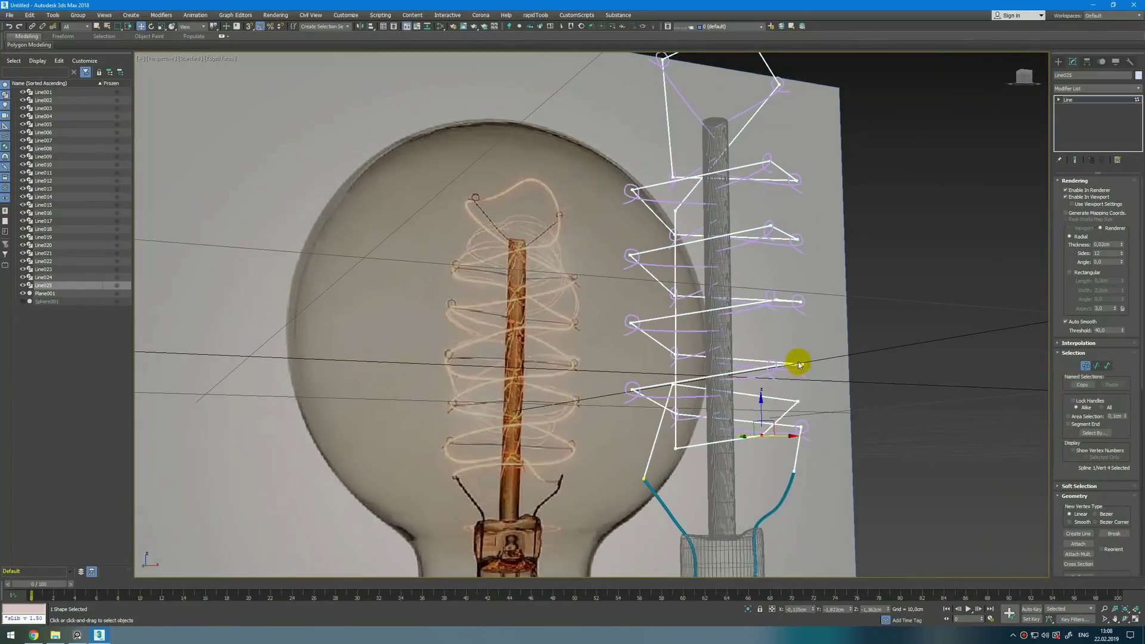
pyautogui.rightClick(886, 228)
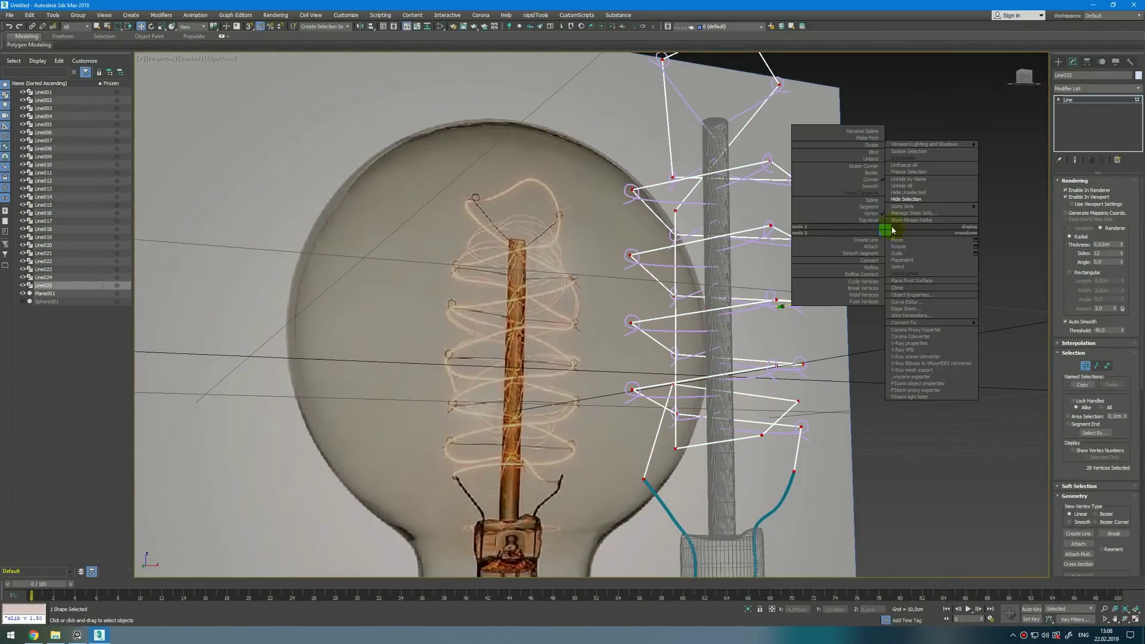
pyautogui.click(876, 186)
pyautogui.keyDown('alt'); pyautogui.moveTo(928, 312); pyautogui.dragTo(858, 298, button='middle'); pyautogui.keyUp('alt')
# - Adjust the vertices of the filament's topmost loop in the Front view to follow the reference photo
pyautogui.hotkey('alt', 'w')
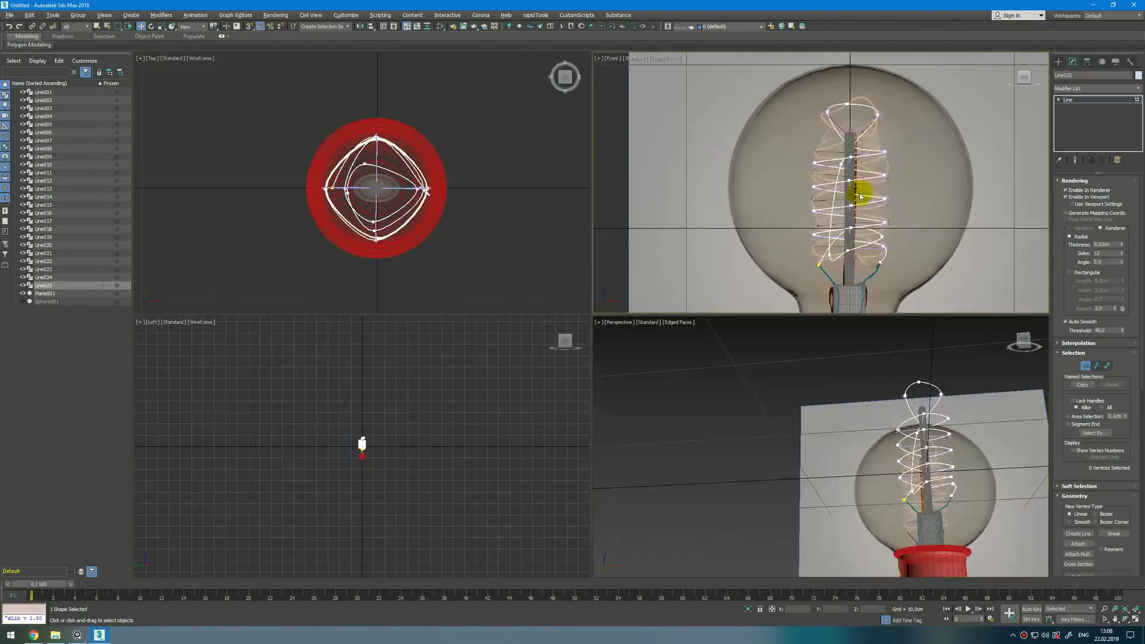
pyautogui.hotkey('alt', 'w')
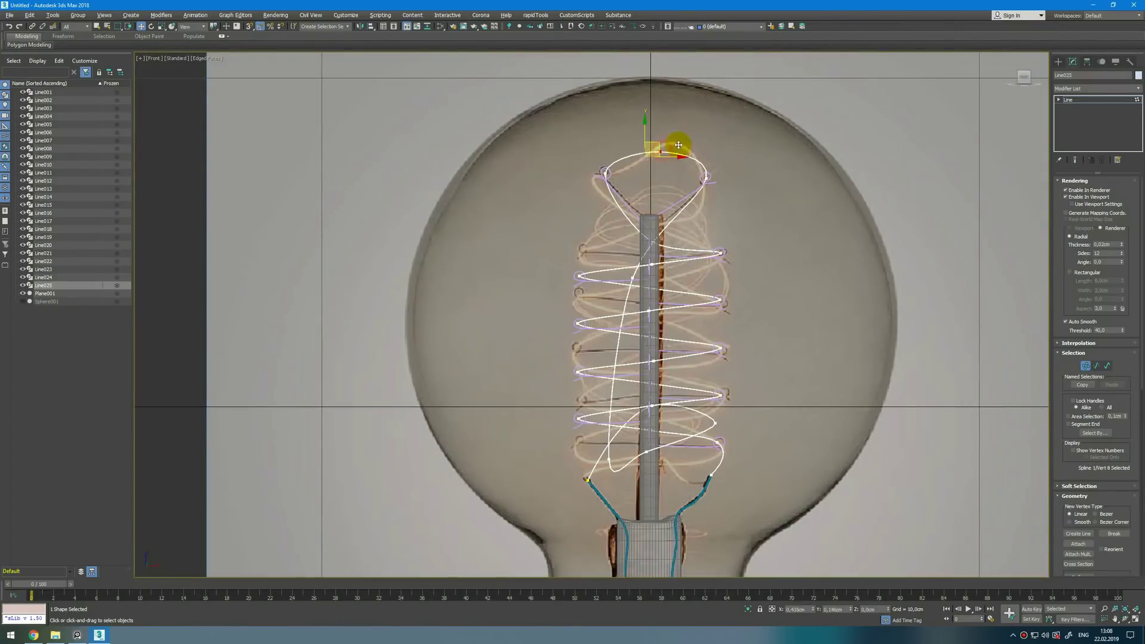
pyautogui.hotkey('alt', 'w')
pyautogui.hotkey('alt', 'w')
pyautogui.keyDown('alt'); pyautogui.moveTo(818, 447); pyautogui.dragTo(928, 390, button='middle'); pyautogui.keyUp('alt')
pyautogui.hotkey('alt', 'w')
pyautogui.middleClick(826, 141)
pyautogui.hotkey('alt', 'w')
pyautogui.moveTo(718, 154); pyautogui.dragTo(700, 212, button='middle')
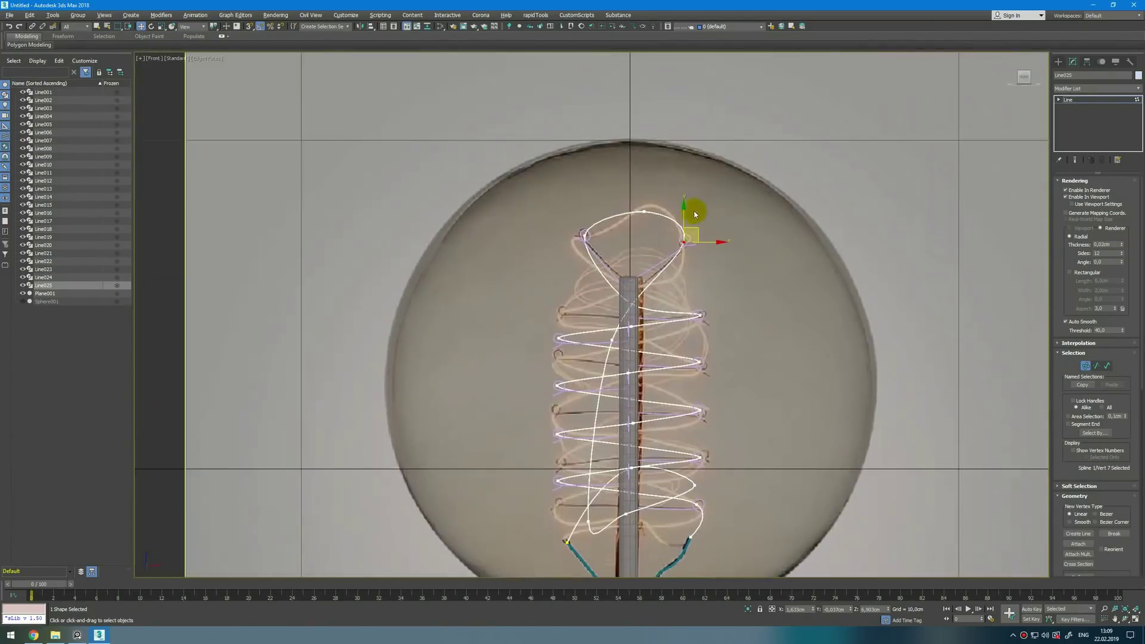
# - Increase the filament spline's render thickness to 0.08 cm and leave vertex editing
pyautogui.scroll(4, 699, 212)
pyautogui.moveTo(1123, 245); pyautogui.dragTo(1127, 242)
pyautogui.scroll(-2, 804, 433)
pyautogui.moveTo(803, 433); pyautogui.dragTo(788, 379, button='middle')
pyautogui.scroll(-2, 843, 409)
pyautogui.moveTo(844, 410); pyautogui.dragTo(782, 357, button='middle')
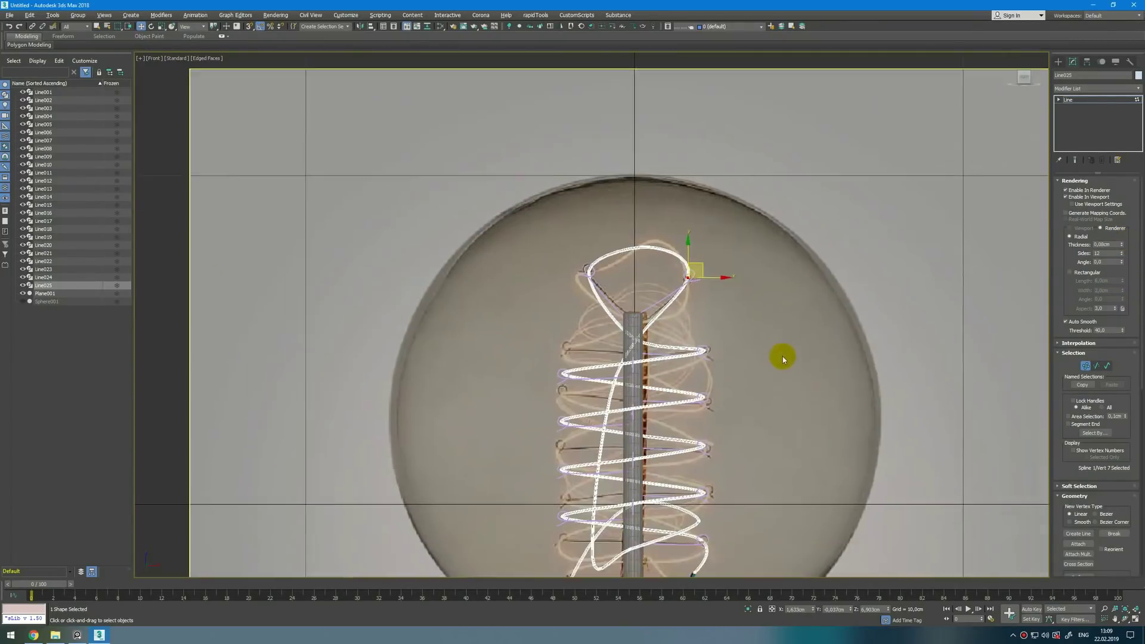
pyautogui.scroll(-5, 782, 356)
pyautogui.click(1086, 366)
# - Unhide all objects in the Perspective view to check the filament inside the glass bulb
pyautogui.hotkey('alt', 'w')
pyautogui.scroll(2, 841, 495)
pyautogui.hotkey('alt', 'w')
pyautogui.scroll(3, 874, 468)
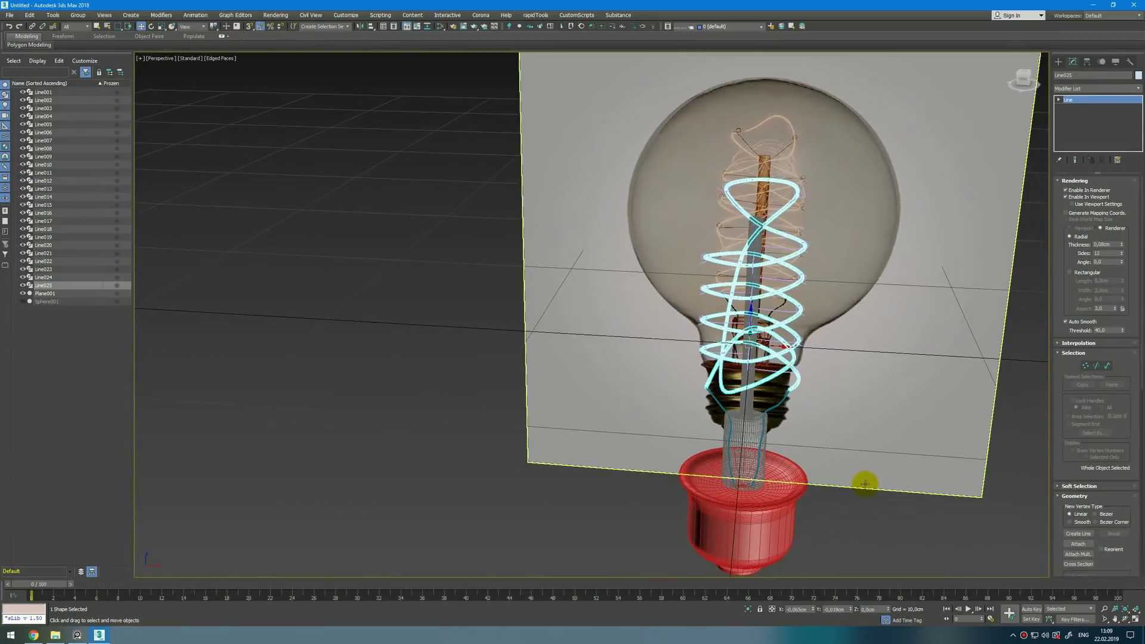
pyautogui.rightClick(864, 509)
pyautogui.click(887, 463)
pyautogui.moveTo(889, 463)
pyautogui.keyDown('alt'); pyautogui.mouseDown(button='middle')
pyautogui.moveTo(869, 439)
pyautogui.moveTo(882, 444)
pyautogui.mouseUp(button='middle'); pyautogui.keyUp('alt')
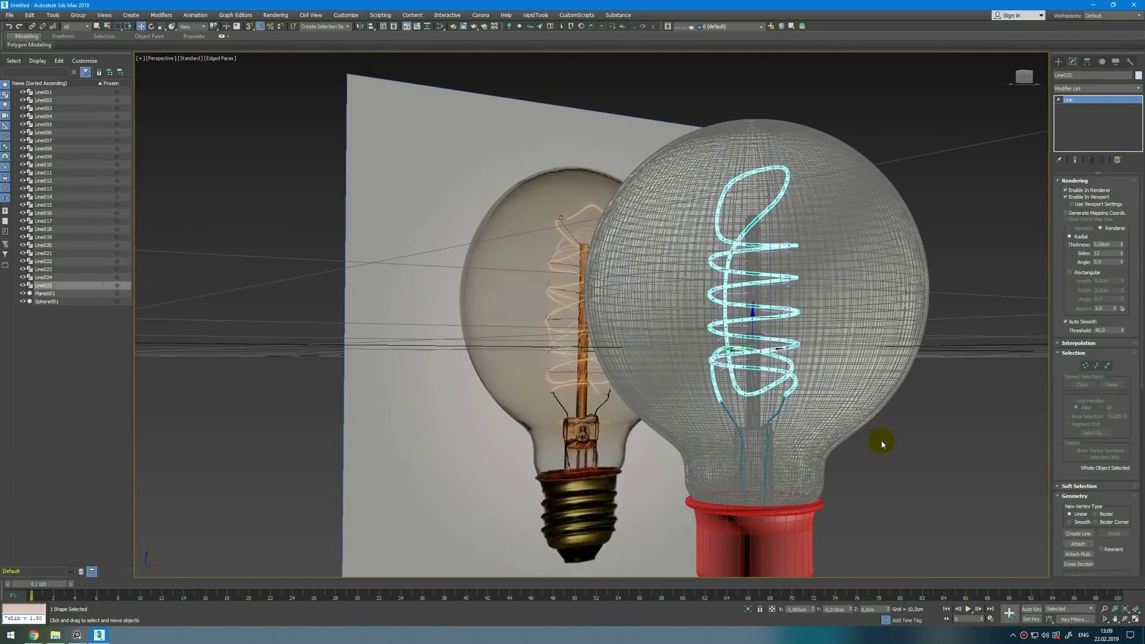
# - Create a CoronaLightMtl material and assign it to the filament spline
pyautogui.press('m')
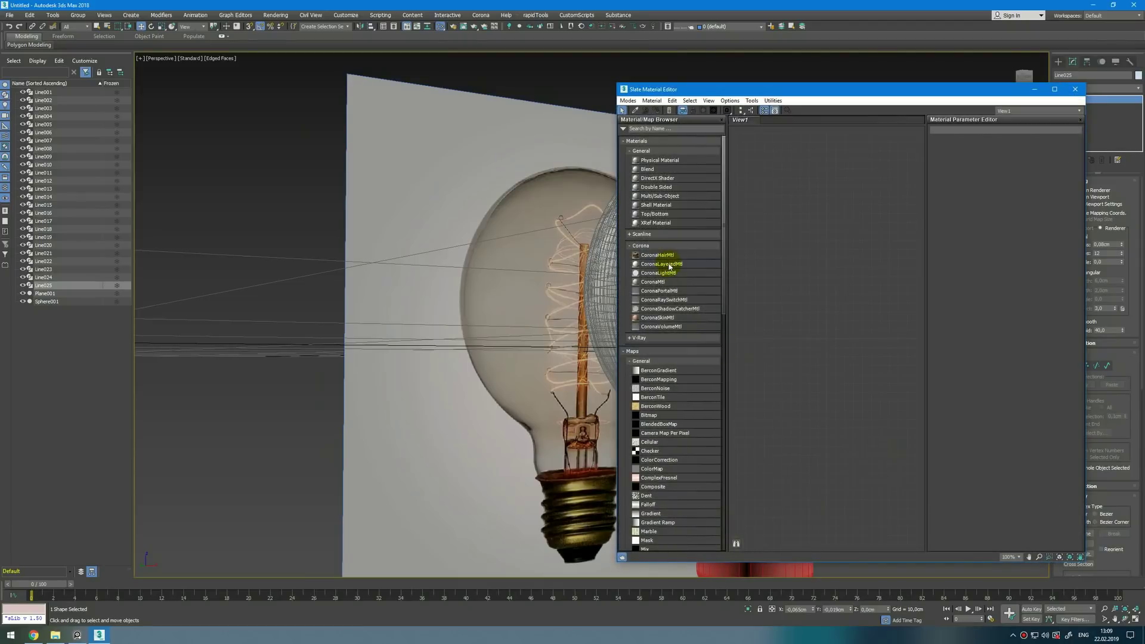
pyautogui.moveTo(842, 270); pyautogui.dragTo(842, 271)
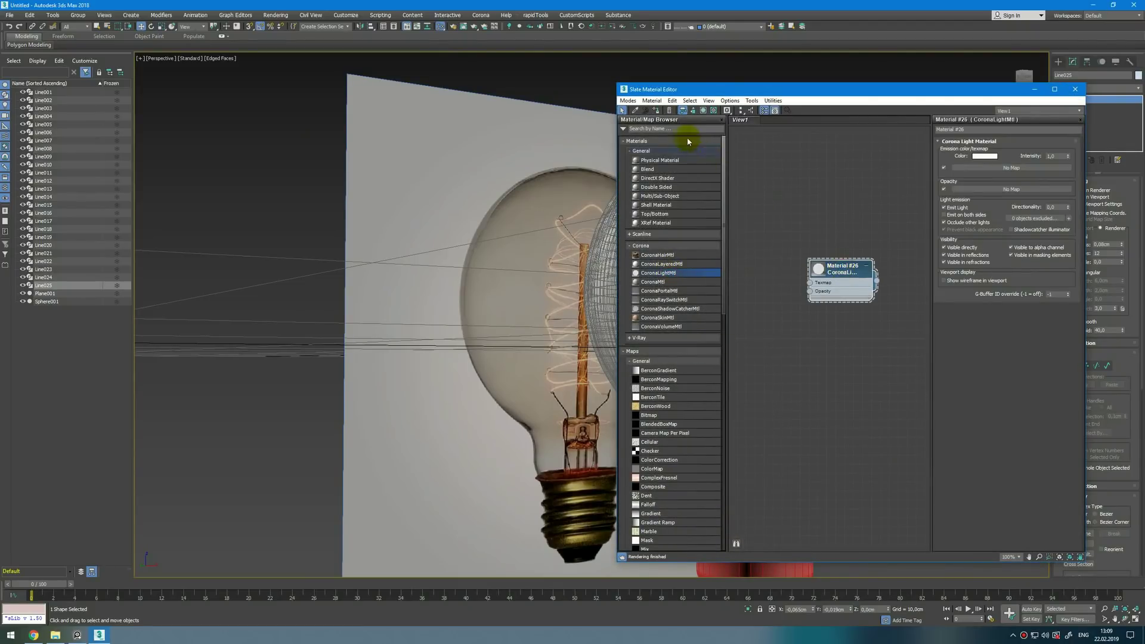
pyautogui.click(1033, 92)
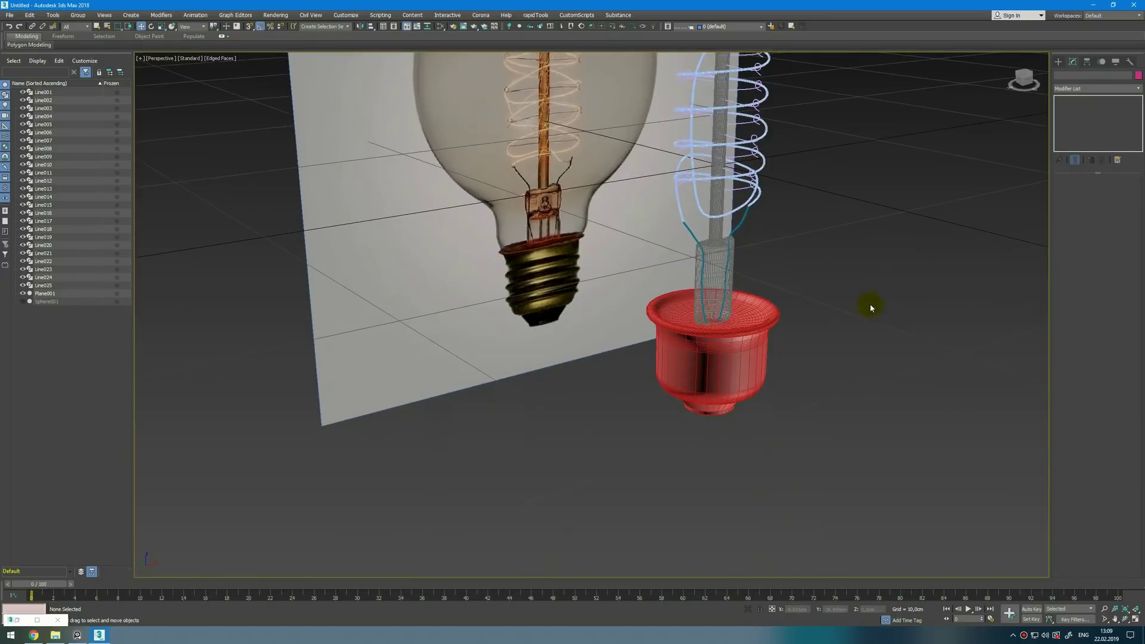
# - Select all support and lead wires by similarity to one support wire and isolate them
pyautogui.scroll(3, 742, 249)
pyautogui.click(740, 250)
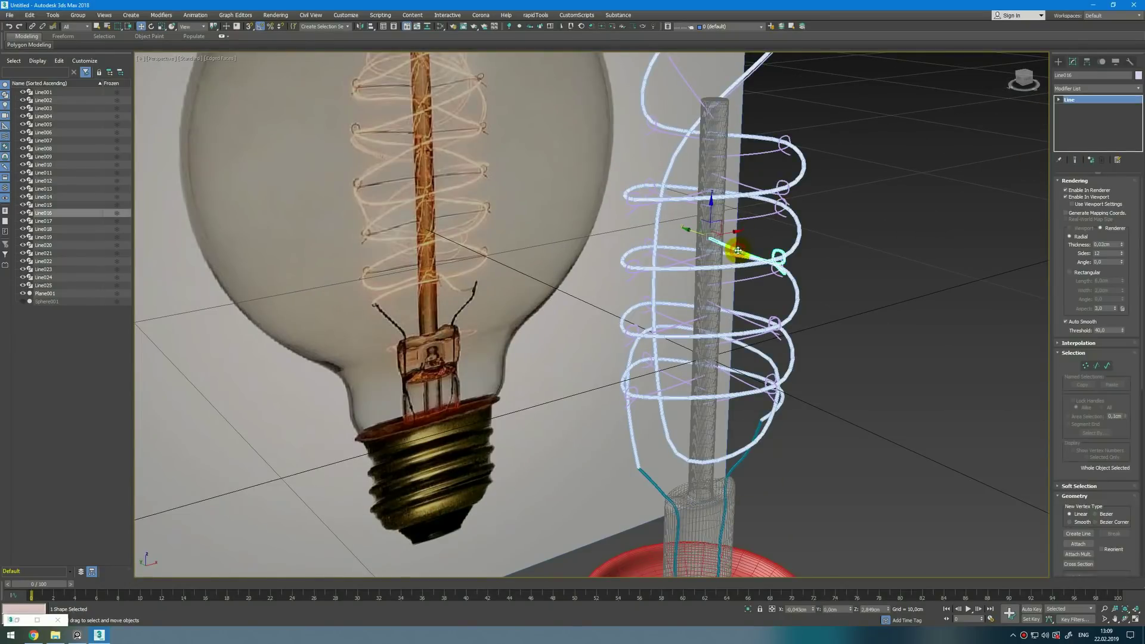
pyautogui.hotkey('ctrl', 'q')
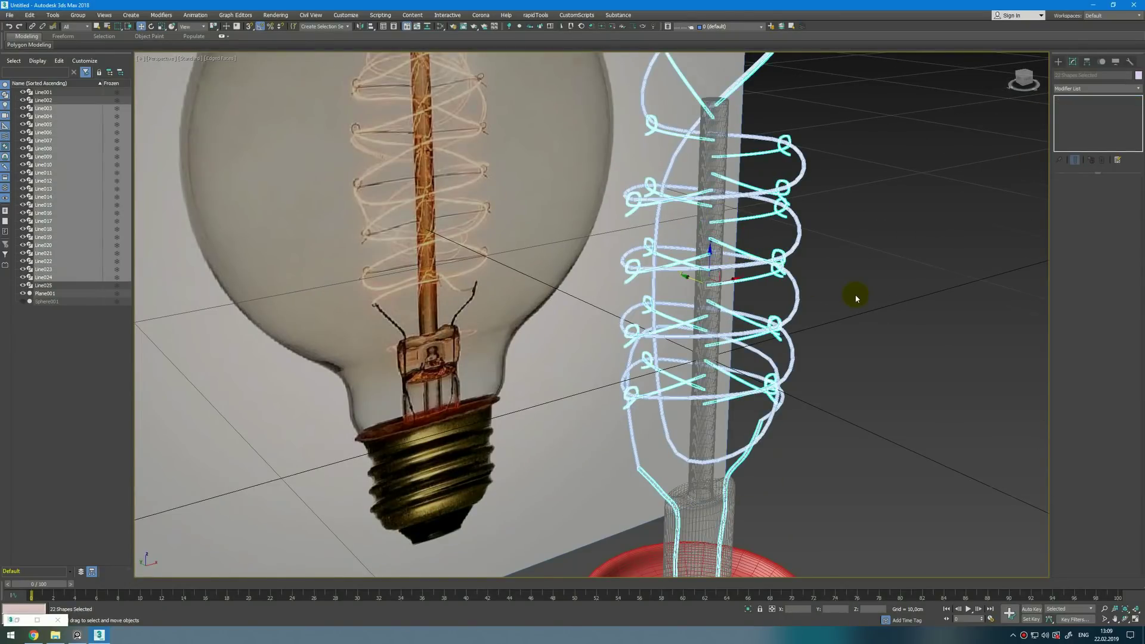
pyautogui.scroll(-5, 857, 298)
pyautogui.hotkey('alt', 'q')
# - Create a CoronaMtl material for the isolated wires and name it Metal
pyautogui.press('m')
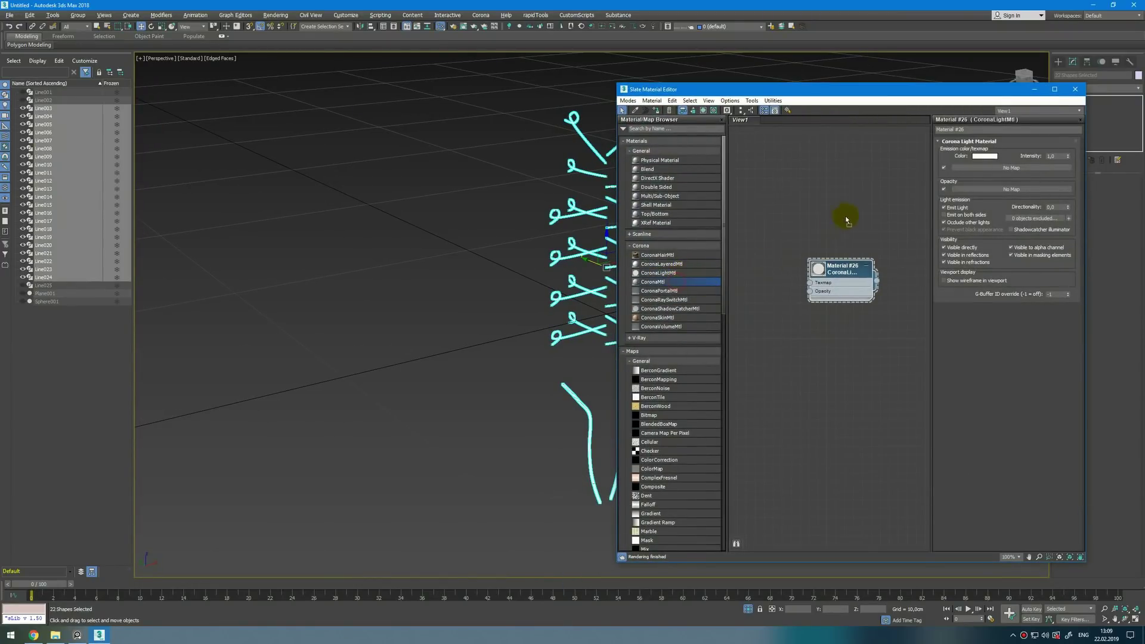
pyautogui.moveTo(843, 222); pyautogui.dragTo(843, 222)
pyautogui.click(875, 214)
pyautogui.doubleClick(837, 235)
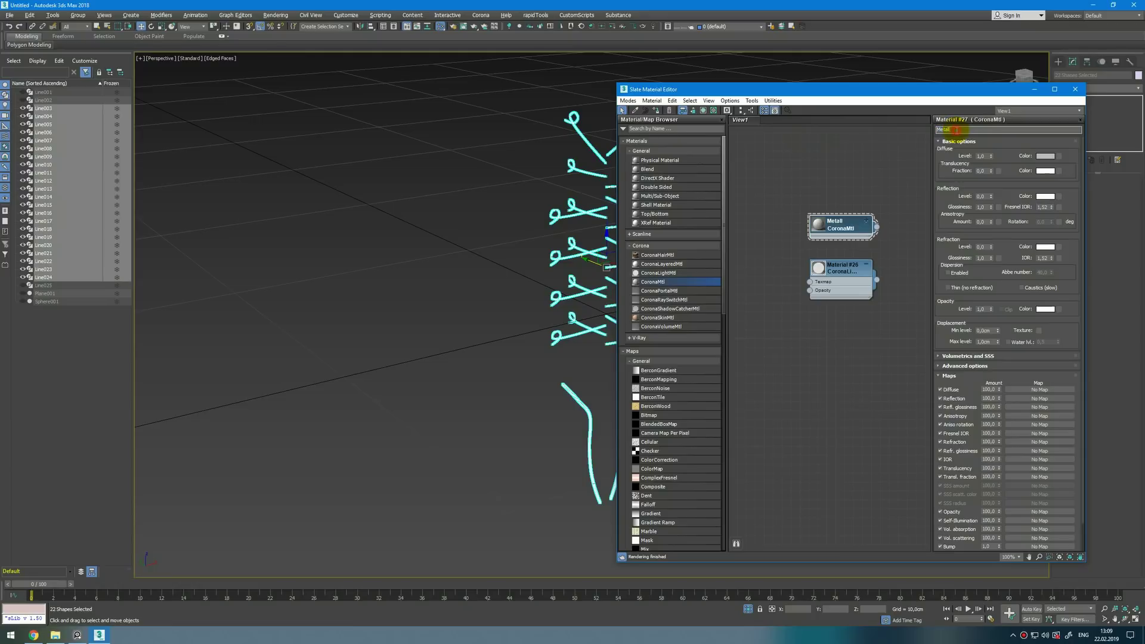
# - Give Metal diffuse level 0, reflection level 1, reduced glossiness and Fresnel IOR 10, and assign it to the wires and socket
pyautogui.moveTo(991, 156); pyautogui.dragTo(973, 238)
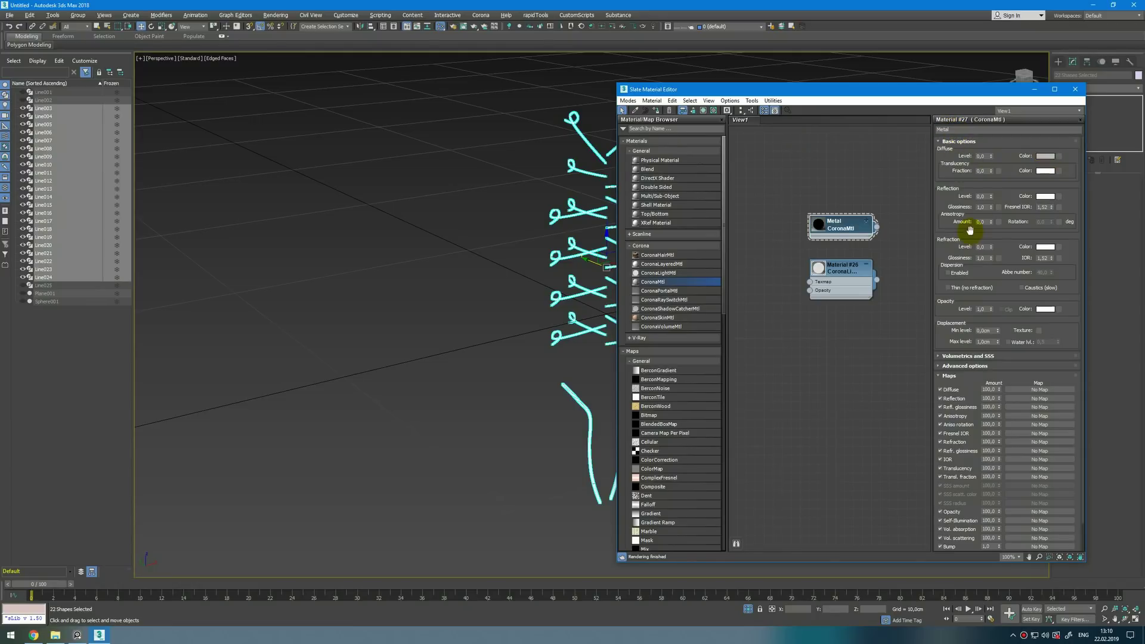
pyautogui.moveTo(992, 198); pyautogui.dragTo(992, 138)
pyautogui.click(1041, 207)
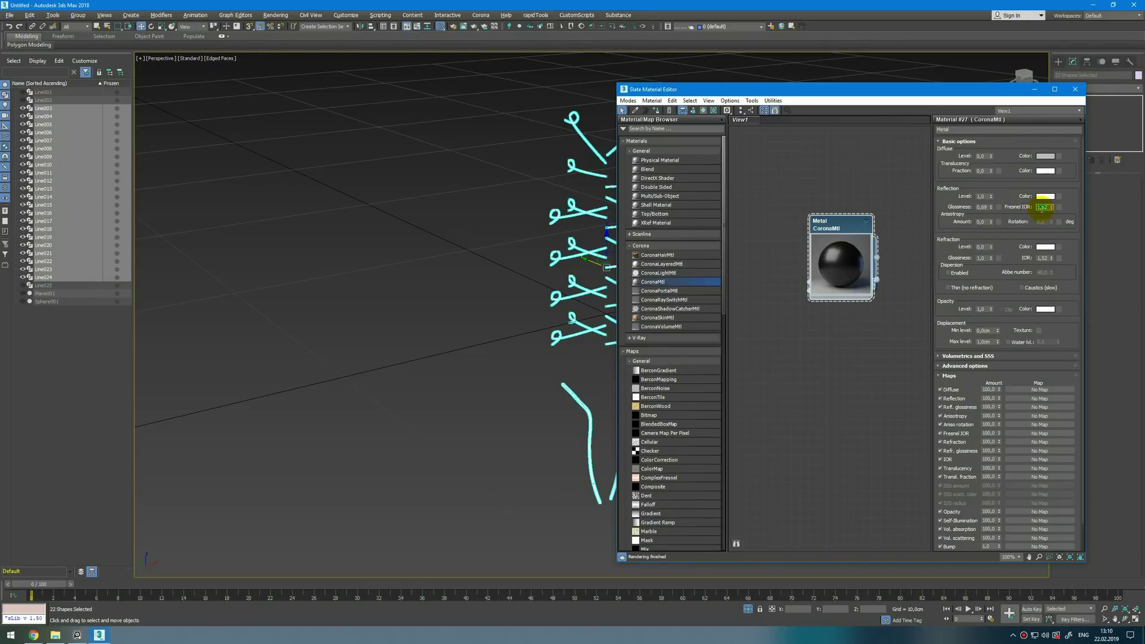
pyautogui.doubleClick(850, 236)
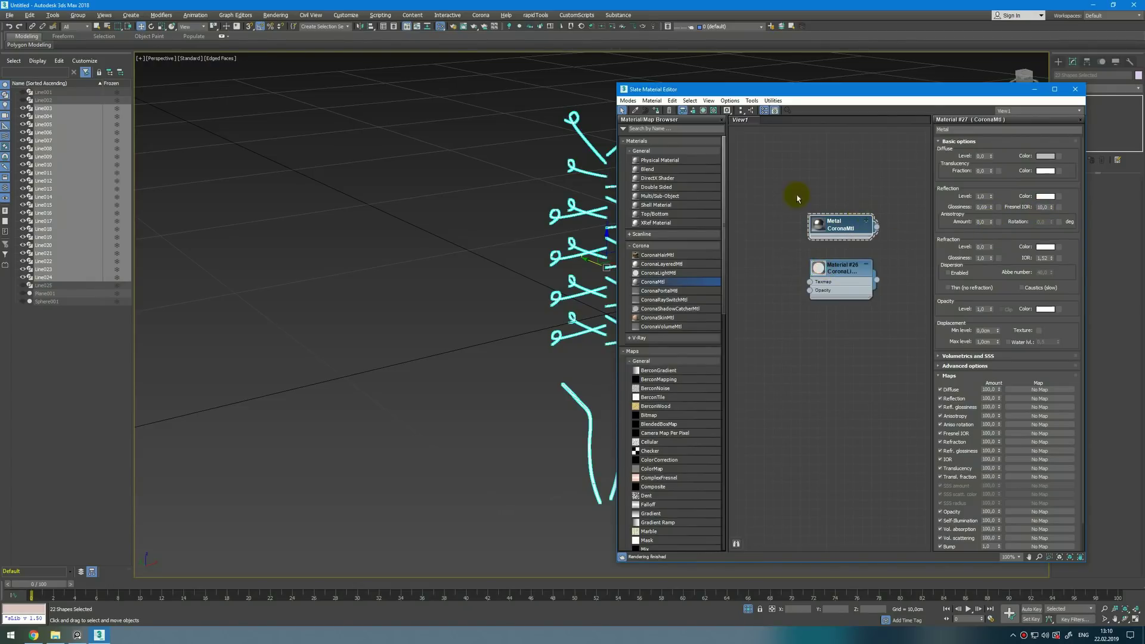
pyautogui.click(573, 395)
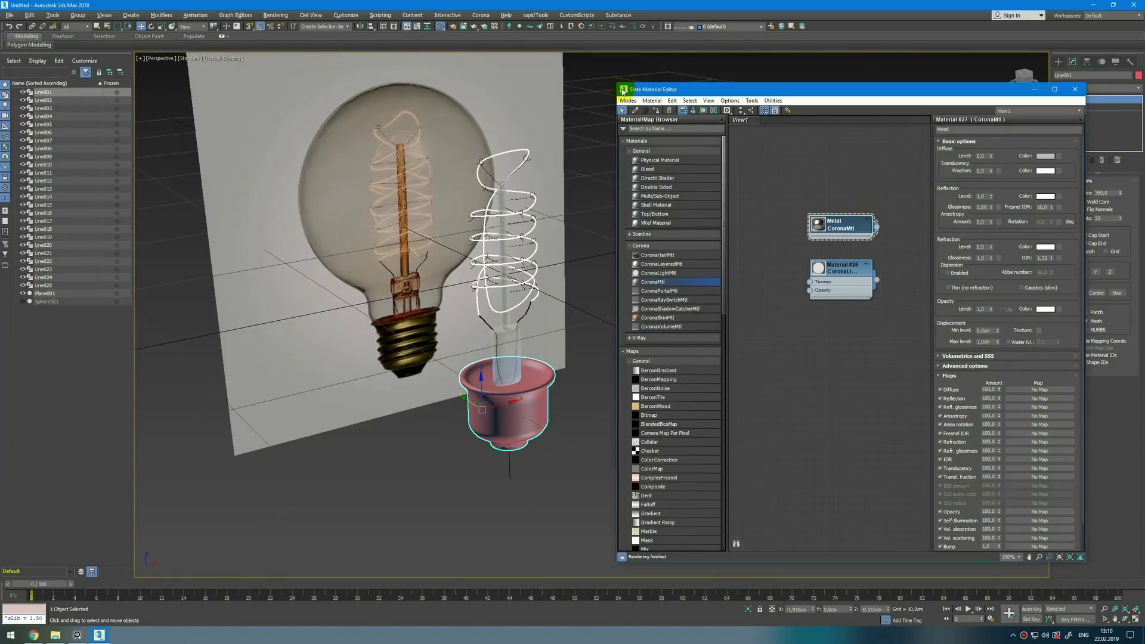
pyautogui.click(658, 111)
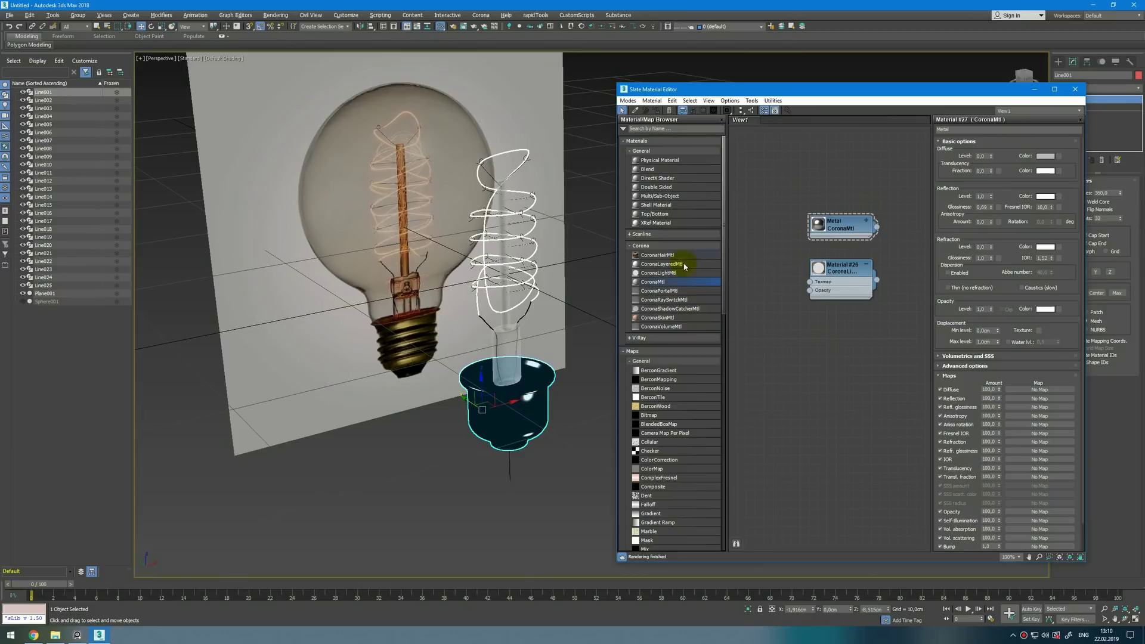
# - Create another CoronaMtl material and name it Galss
pyautogui.moveTo(868, 173); pyautogui.dragTo(850, 193)
pyautogui.click(866, 177)
pyautogui.doubleClick(851, 195)
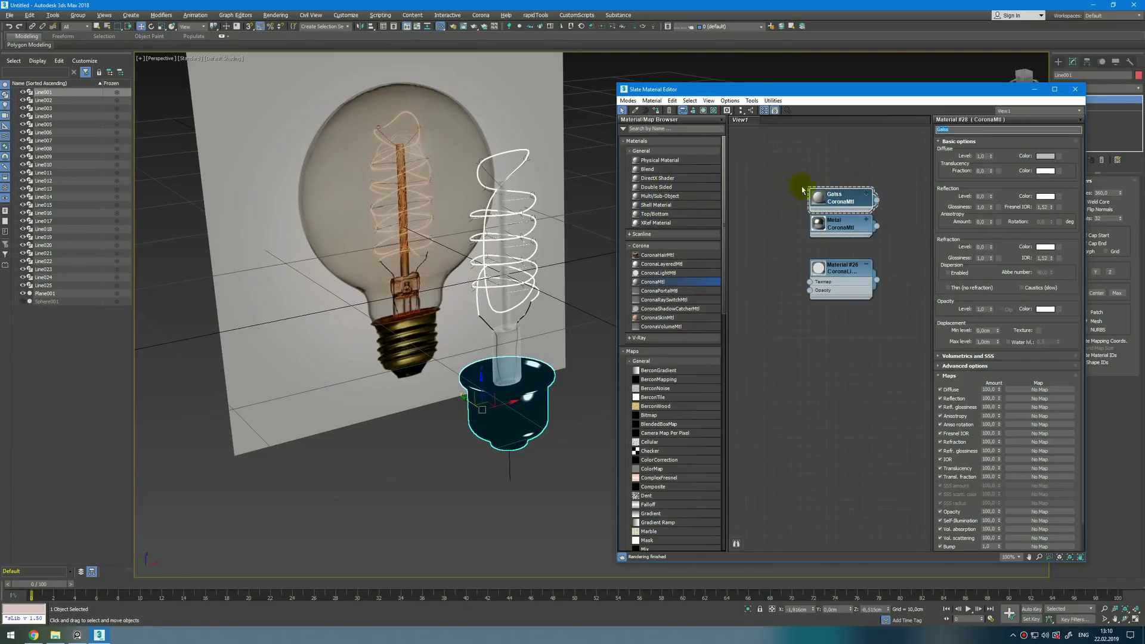
# - Set the Galss material's diffuse level to 0, reflection level to 1, reflection glossiness to 0.98 and refraction level to 1
pyautogui.rightClick(991, 155)
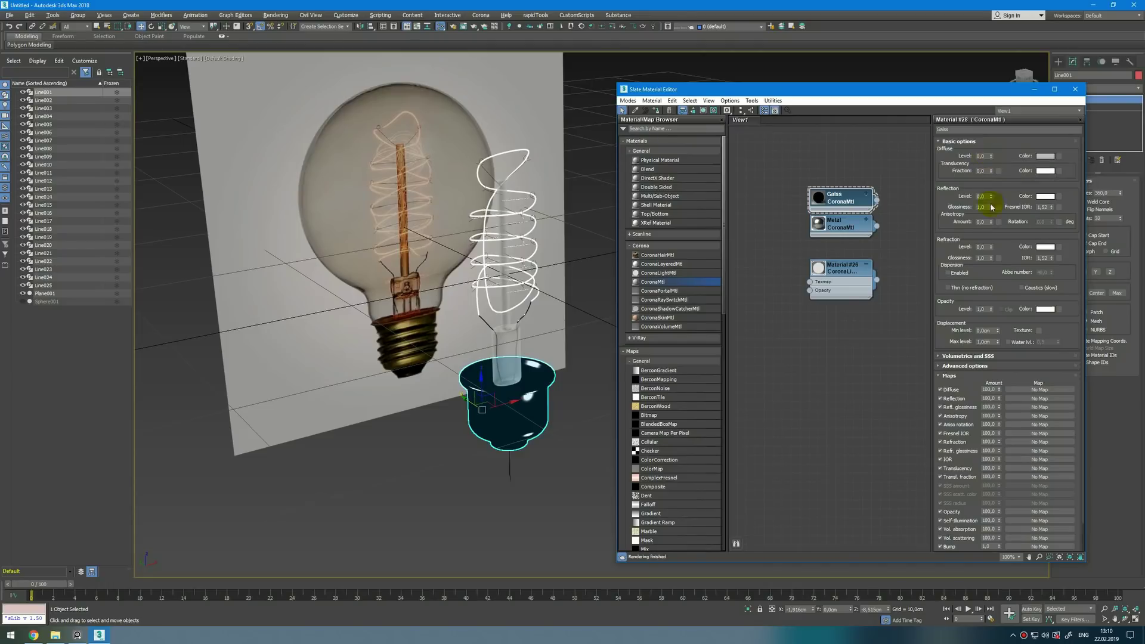
pyautogui.moveTo(847, 201); pyautogui.dragTo(849, 190)
pyautogui.moveTo(992, 207); pyautogui.dragTo(994, 208)
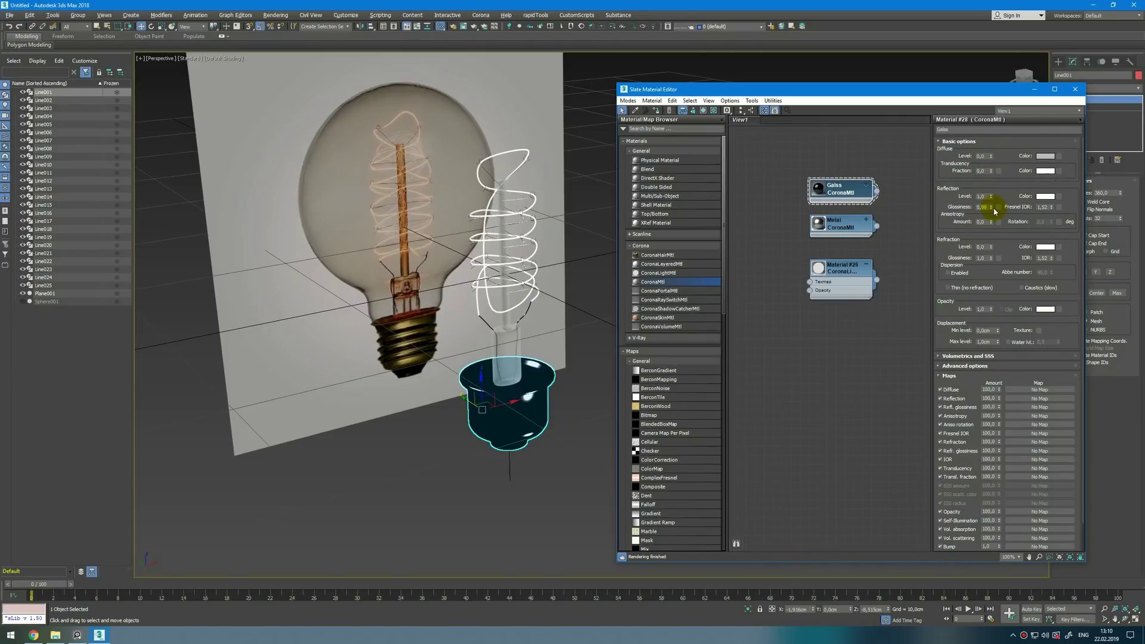
pyautogui.scroll(3, 815, 184)
pyautogui.doubleClick(818, 190)
pyautogui.moveTo(991, 247); pyautogui.dragTo(992, 224)
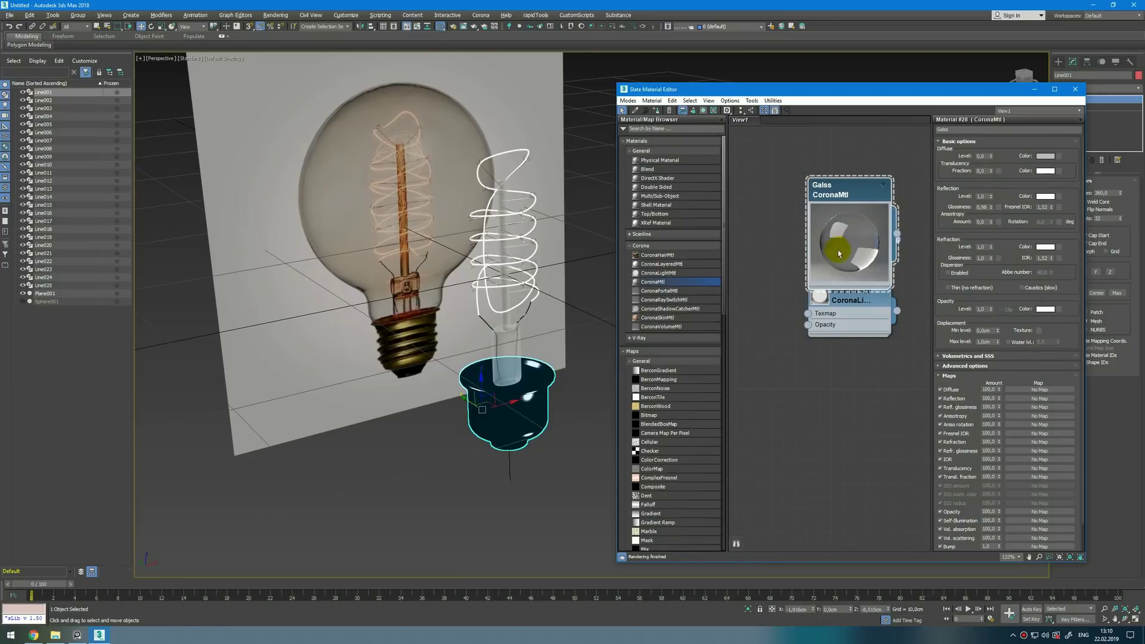
pyautogui.doubleClick(839, 253)
# - Assign the Galss material to the glass stem and rod
pyautogui.click(511, 339)
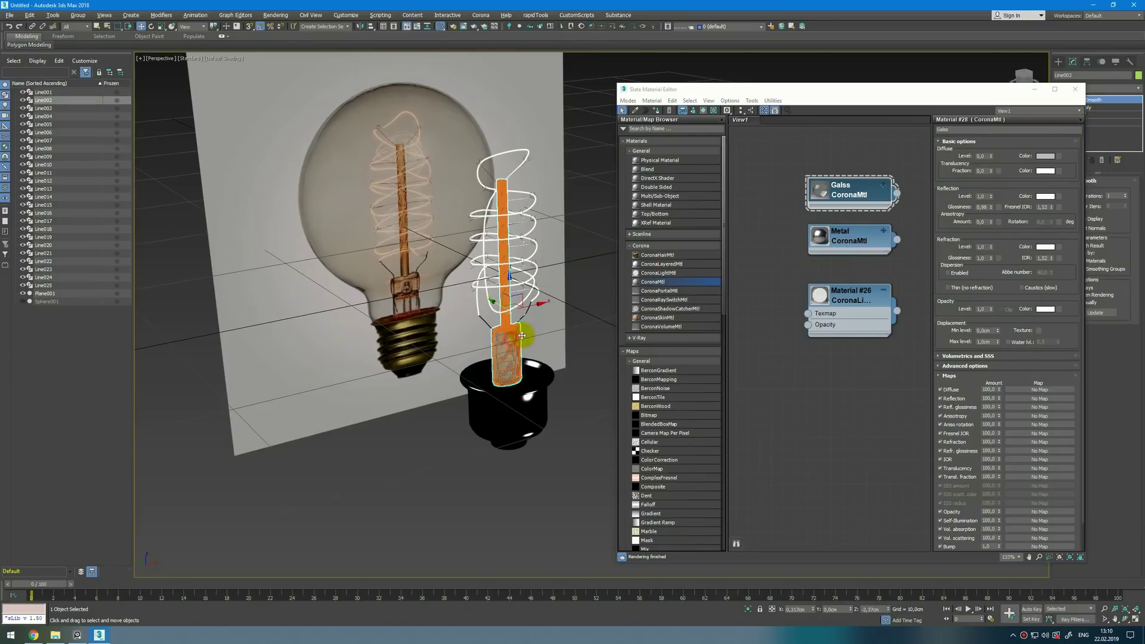
pyautogui.click(858, 196)
pyautogui.click(656, 109)
# - Unhide the outer glass bulb and assign the Galss material to it
pyautogui.click(559, 464)
pyautogui.rightClick(558, 464)
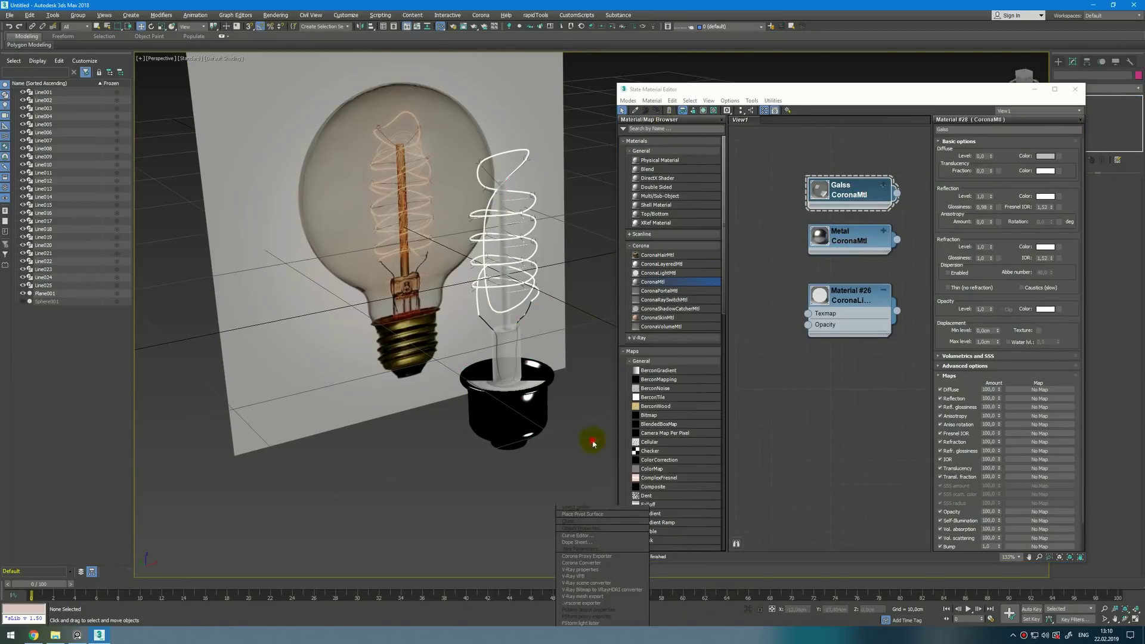
pyautogui.click(591, 426)
pyautogui.click(552, 218)
pyautogui.moveTo(896, 194); pyautogui.dragTo(550, 305)
pyautogui.click(581, 411)
pyautogui.keyDown('alt'); pyautogui.moveTo(581, 412); pyautogui.dragTo(555, 373, button='middle'); pyautogui.keyUp('alt')
pyautogui.click(1075, 89)
# - Delete the reference image plane behind the bulb
pyautogui.hotkey('alt', 'w')
pyautogui.rightClick(819, 169)
pyautogui.hotkey('alt', 'w')
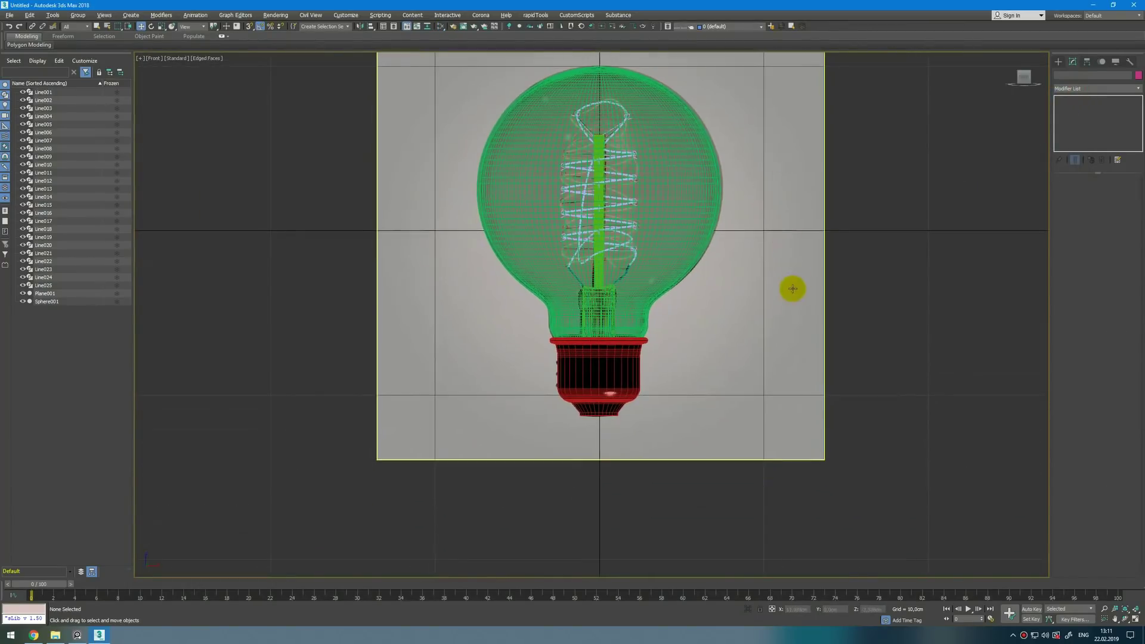
pyautogui.click(794, 286)
pyautogui.rightClick(793, 286)
pyautogui.click(828, 256)
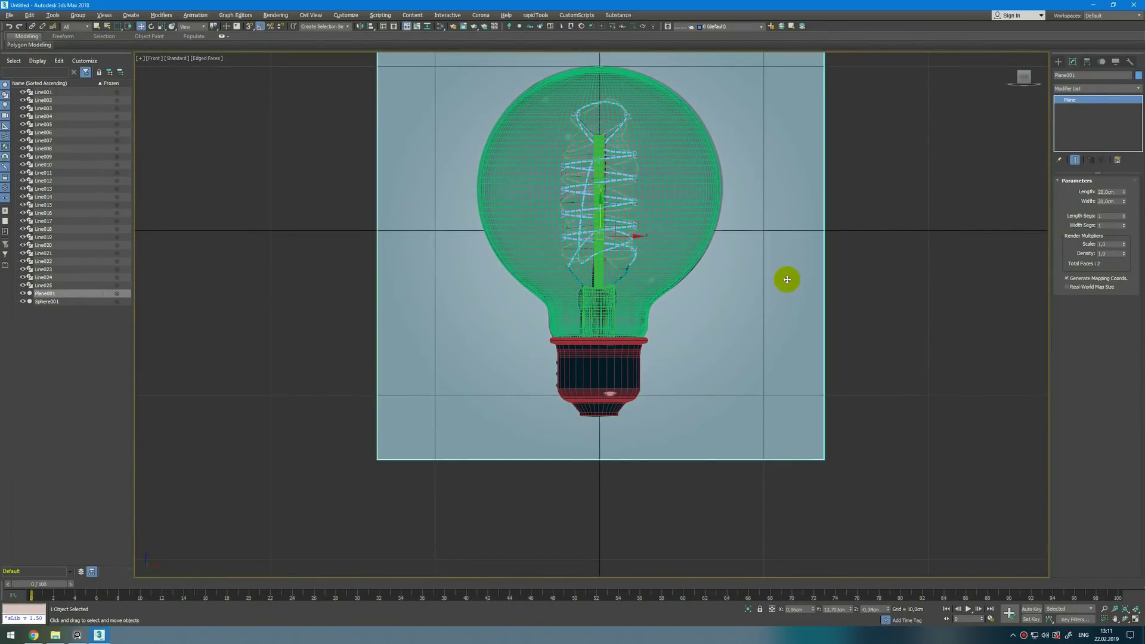
# - Draw an L-shaped line profile from the socket's upper rim down past its base and inward to the bulb's centre axis
pyautogui.keyDown('ctrl'); pyautogui.rightClick(666, 361); pyautogui.keyUp('ctrl')
pyautogui.click(678, 347)
pyautogui.scroll(6, 633, 362)
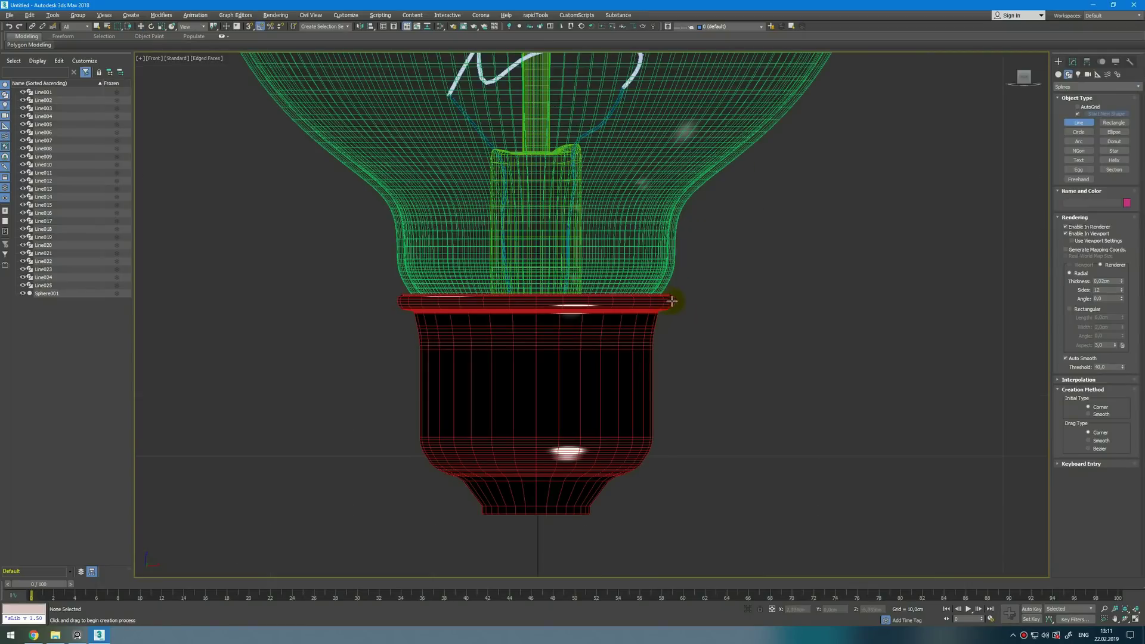
pyautogui.click(681, 295)
pyautogui.scroll(-4, 676, 321)
pyautogui.click(679, 471)
pyautogui.click(605, 476)
pyautogui.rightClick(605, 474)
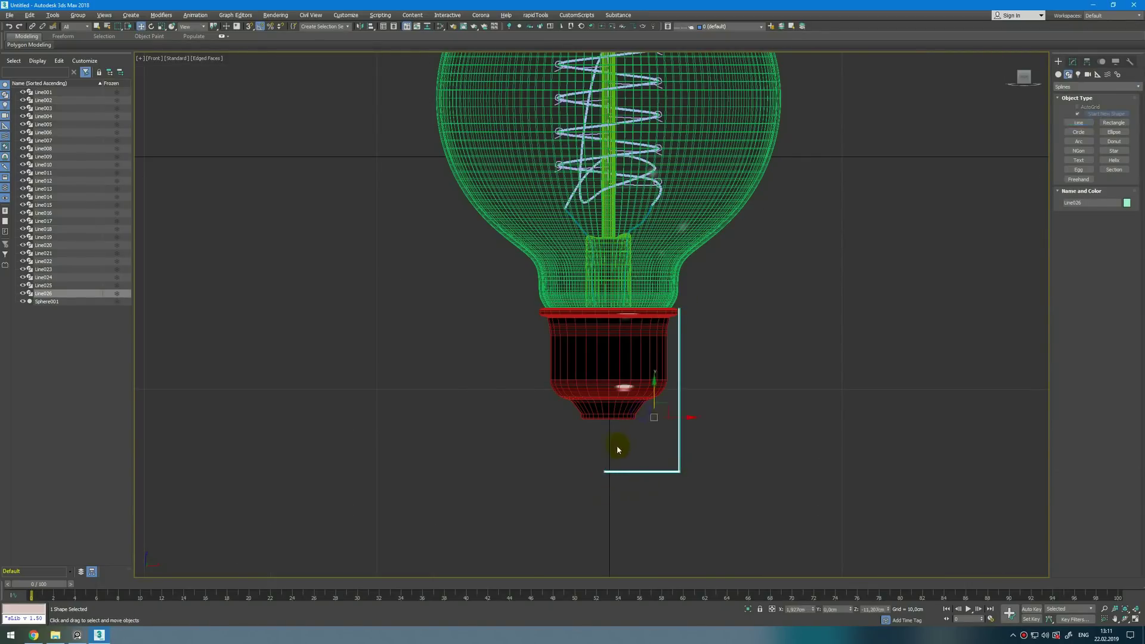
# - Align the profile's open end with the bulb's centre axis and fillet its lower outer corner
pyautogui.press('s')
pyautogui.moveTo(629, 472); pyautogui.dragTo(656, 512)
pyautogui.scroll(-5, 1094, 500)
pyautogui.click(1078, 469)
pyautogui.moveTo(679, 471); pyautogui.dragTo(683, 453)
pyautogui.press('1')
# - Add a Lathe modifier aligned to Min on the profile and disable the line's renderer and viewport thickness
pyautogui.click(1139, 89)
pyautogui.press('l')
pyautogui.press('Return')
pyautogui.click(1069, 108)
pyautogui.click(1097, 182)
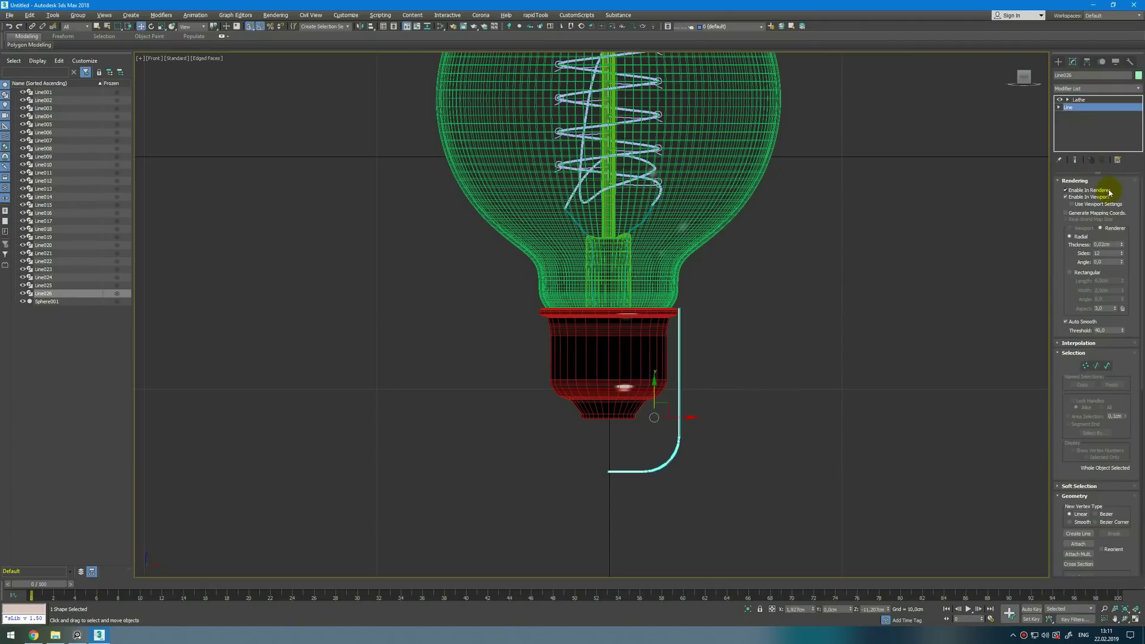
pyautogui.click(1093, 183)
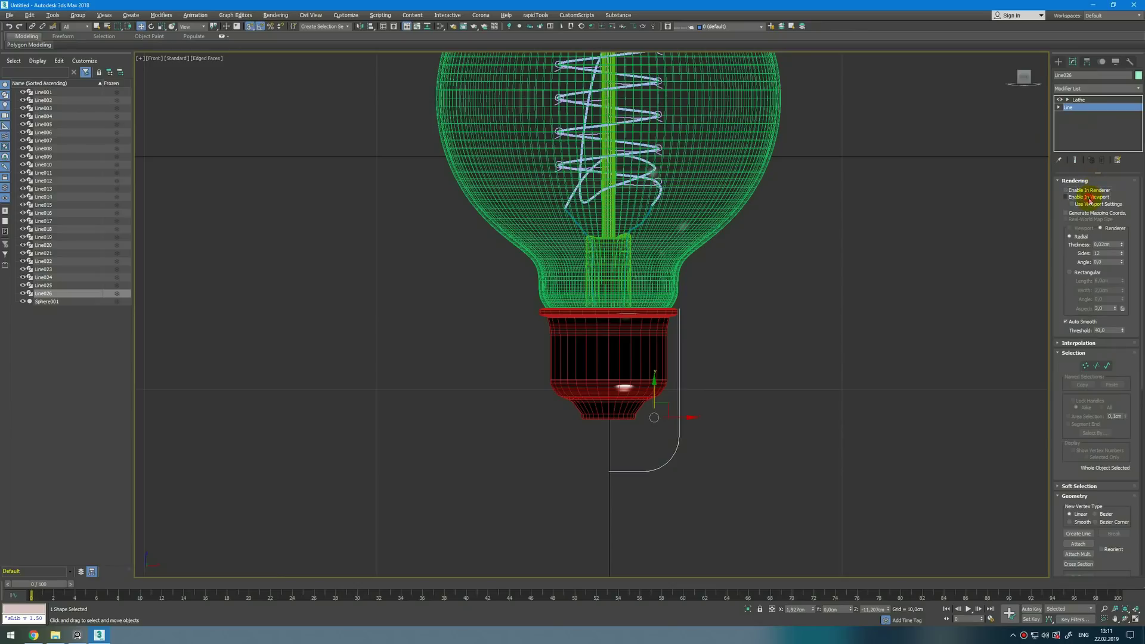
pyautogui.click(1116, 101)
pyautogui.click(1076, 293)
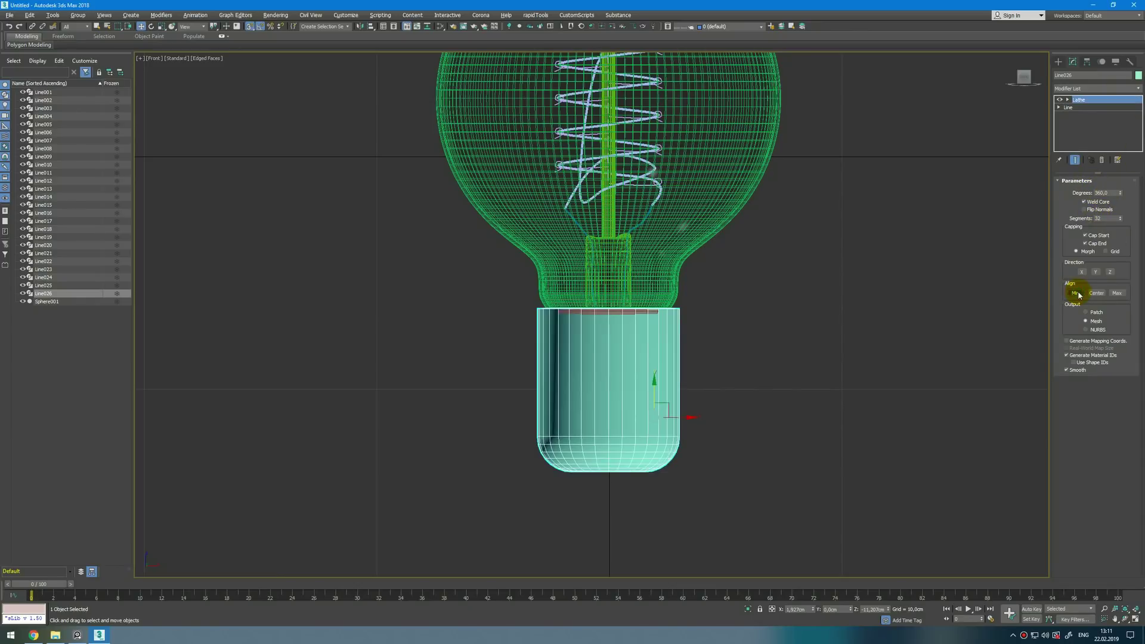
# - Add a Shell modifier to the lathed socket housing with an inner amount of 0.2 cm
pyautogui.click(1138, 89)
pyautogui.write('sh')
pyautogui.press('Return')
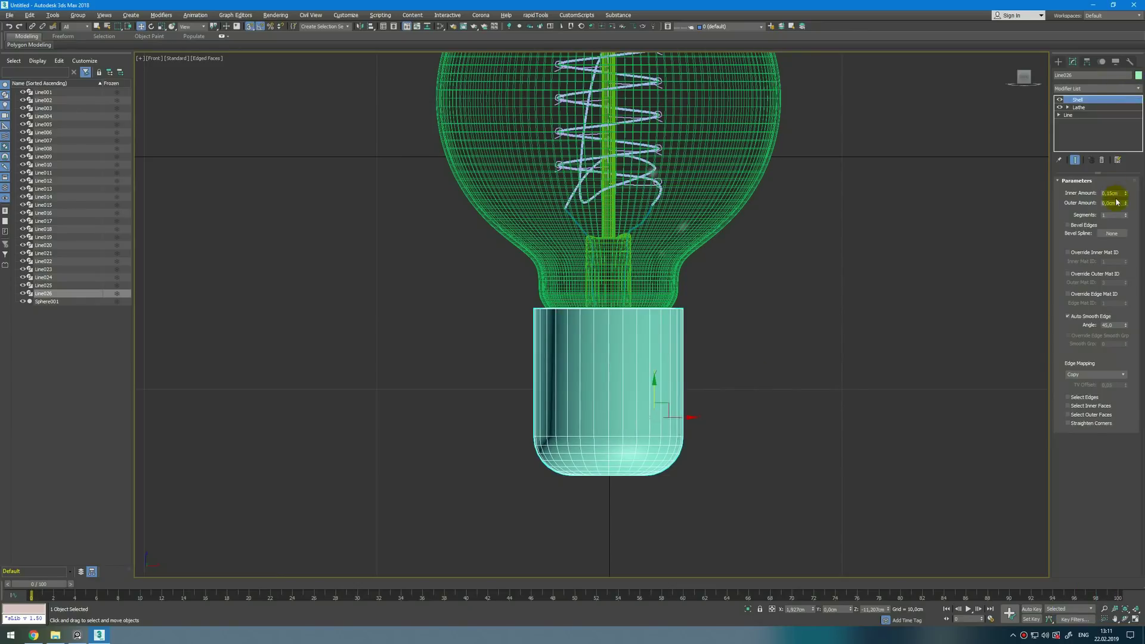
pyautogui.write('2')
pyautogui.press('Return')
pyautogui.press('Return')
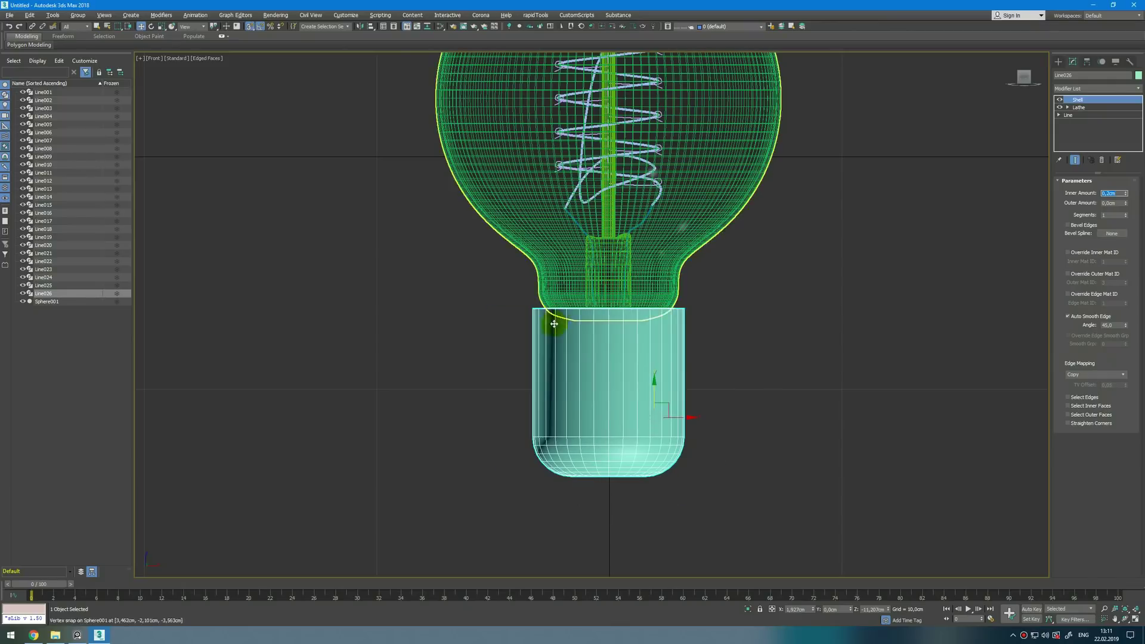
# - Inspect the shelled socket housing around the bulb's neck in perspective
pyautogui.hotkey('alt', 'w')
pyautogui.rightClick(869, 503)
pyautogui.hotkey('alt', 'w')
pyautogui.press('z')
pyautogui.keyDown('alt'); pyautogui.moveTo(680, 414); pyautogui.dragTo(730, 382, button='middle'); pyautogui.keyUp('alt')
pyautogui.scroll(-6, 889, 303)
pyautogui.keyDown('alt'); pyautogui.moveTo(811, 351); pyautogui.dragTo(846, 141, button='middle'); pyautogui.keyUp('alt')
# - Create a cylinder at the base of the socket housing and orient it pointing straight down
pyautogui.hotkey('alt', 'w')
pyautogui.rightClick(835, 156)
pyautogui.hotkey('alt', 'w')
pyautogui.moveTo(693, 329); pyautogui.dragTo(732, 235, button='middle')
pyautogui.rightClick(664, 356)
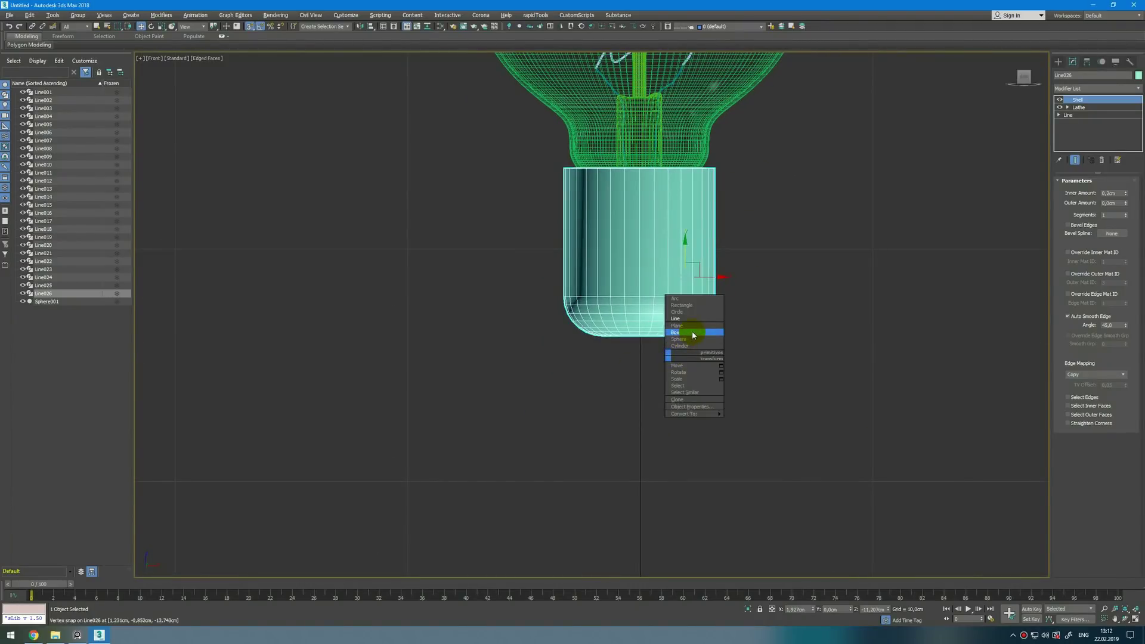
pyautogui.click(680, 346)
pyautogui.scroll(3, 679, 340)
pyautogui.moveTo(604, 334)
pyautogui.mouseDown()
pyautogui.moveTo(613, 338)
pyautogui.moveTo(601, 367)
pyautogui.moveTo(602, 357)
pyautogui.mouseUp()
pyautogui.click(652, 316)
pyautogui.rightClick(655, 314)
pyautogui.press('e')
pyautogui.press('s')
# - Set the cylinder's radius to 0.728 cm and its height to 1.539 cm
pyautogui.click(1073, 62)
pyautogui.moveTo(1126, 197); pyautogui.dragTo(1126, 211)
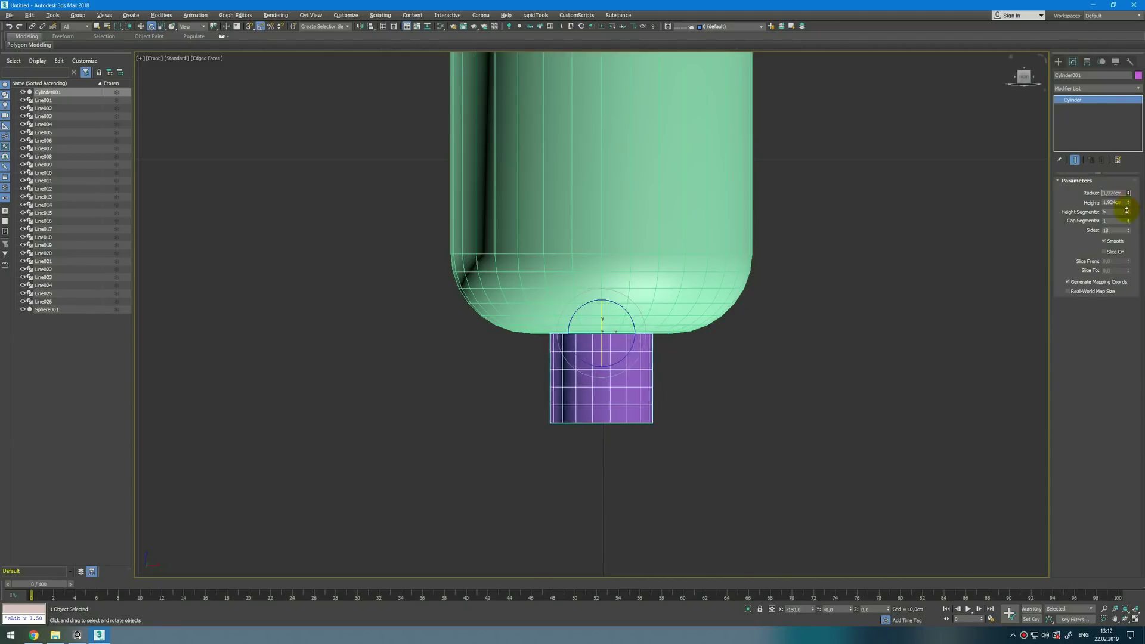
pyautogui.scroll(-3, 776, 281)
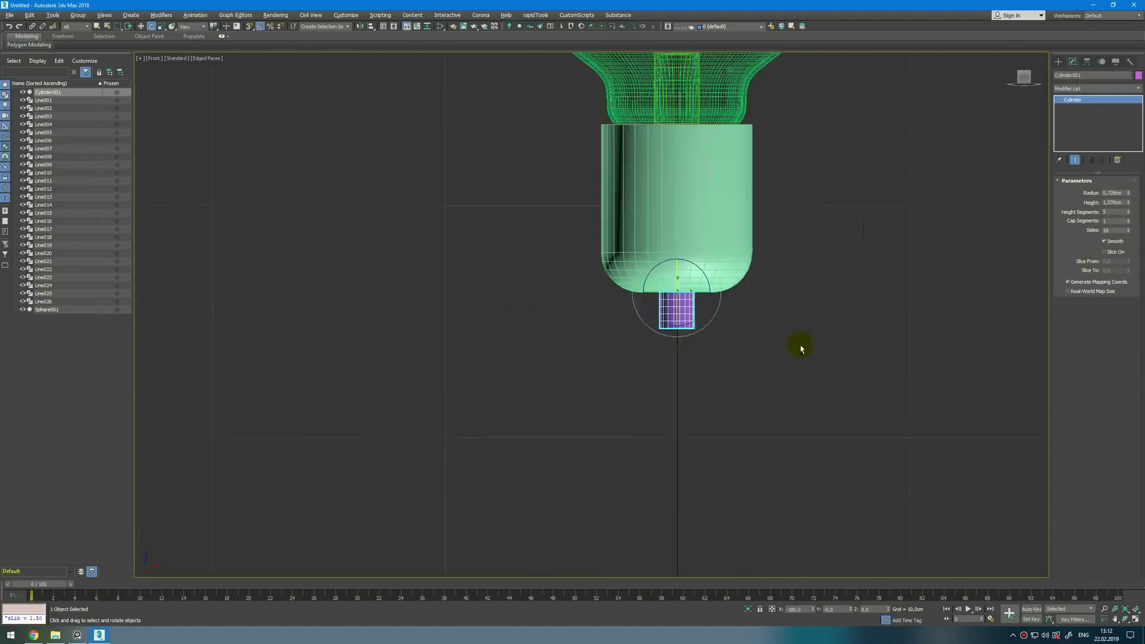
# - Move the cylinder to the centre of the housing's underside
pyautogui.hotkey('alt', 'w')
pyautogui.rightClick(857, 479)
pyautogui.hotkey('alt', 'w')
pyautogui.press('z')
pyautogui.hotkey('alt', 'w')
pyautogui.rightClick(439, 147)
pyautogui.hotkey('alt', 'w')
pyautogui.hotkey('alt', 'w')
pyautogui.rightClick(864, 464)
pyautogui.hotkey('alt', 'w')
pyautogui.keyDown('alt'); pyautogui.moveTo(864, 464); pyautogui.dragTo(855, 393, button='middle'); pyautogui.keyUp('alt')
pyautogui.scroll(-5, 856, 393)
pyautogui.press('w')
pyautogui.moveTo(745, 364); pyautogui.dragTo(621, 326)
# - Isolate the cylinder together with the socket housing and reselect only the cylinder
pyautogui.keyDown('ctrl'); pyautogui.click(649, 305); pyautogui.keyUp('ctrl')
pyautogui.hotkey('alt', 'q')
pyautogui.click(646, 333)
pyautogui.hotkey('alt', 'w')
pyautogui.rightClick(462, 220)
pyautogui.hotkey('alt', 'w')
pyautogui.press('s')
pyautogui.hotkey('alt', 'w')
pyautogui.rightClick(882, 450)
pyautogui.hotkey('alt', 'w')
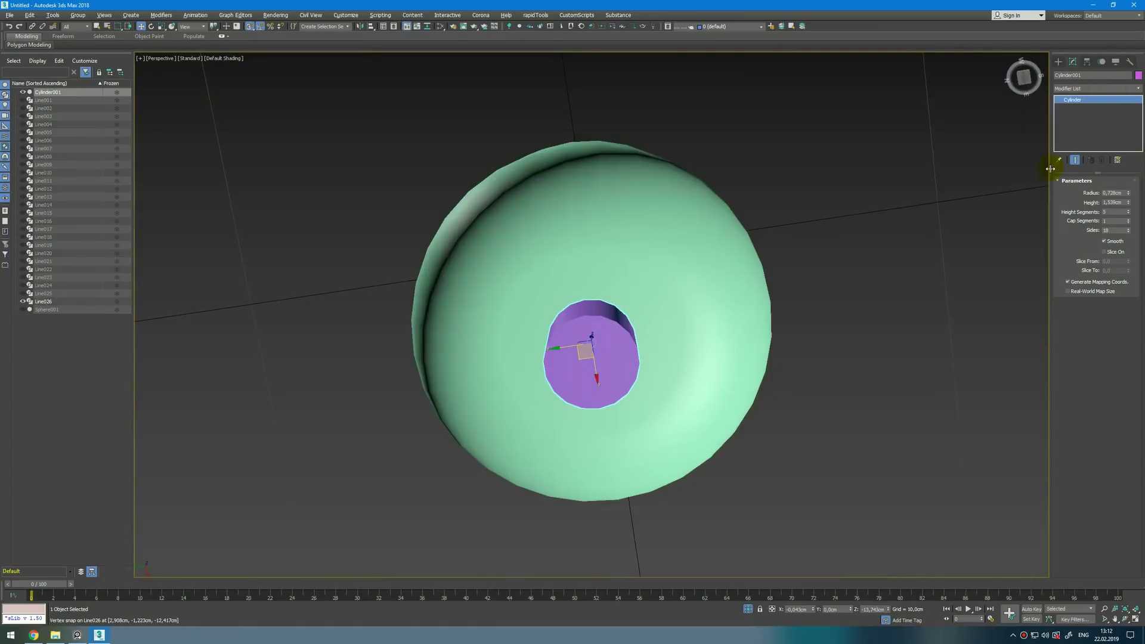
# - Set the cylinder's height segments to 1 and add an Edit Poly modifier to it
pyautogui.hotkey('ctrl', 'e')
pyautogui.keyDown('alt'); pyautogui.moveTo(588, 394); pyautogui.dragTo(674, 431, button='middle'); pyautogui.keyUp('alt')
pyautogui.hotkey('ctrl', 'z')
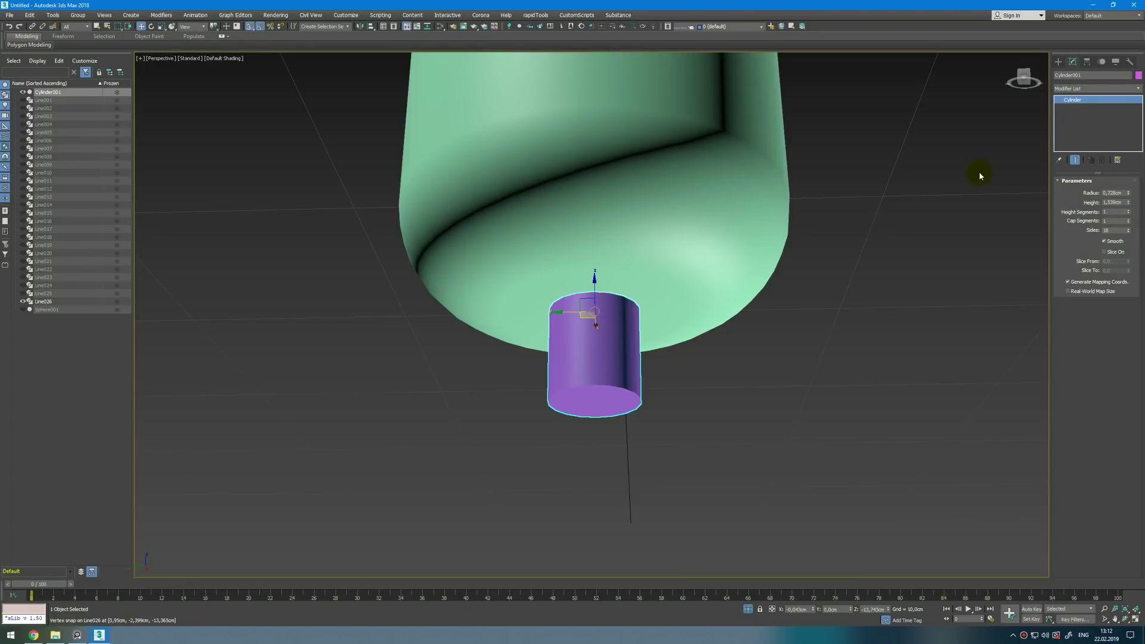
pyautogui.hotkey('alt', 'e')
# - Scale down the cylinder's bottom ring of vertices to taper it into a cord grip
pyautogui.press('1')
pyautogui.press('z')
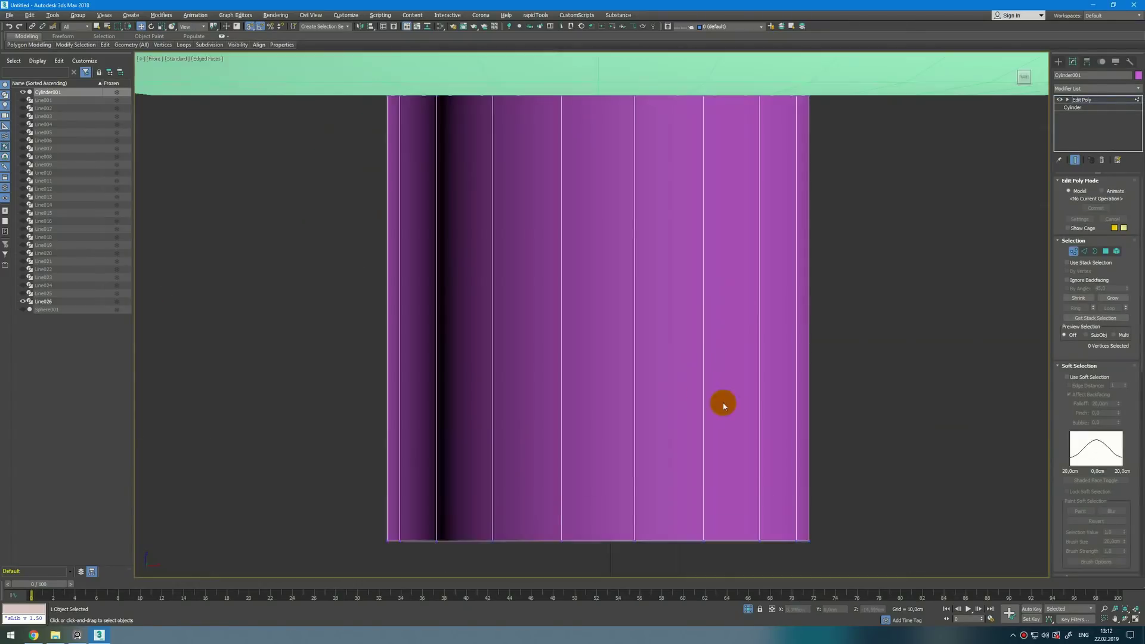
pyautogui.scroll(-4, 723, 403)
pyautogui.moveTo(545, 416); pyautogui.dragTo(851, 497)
pyautogui.press('r')
pyautogui.moveTo(703, 426); pyautogui.dragTo(766, 455)
# - Extrude the 18 vertical edges of the tapered cylinder outward to form ribs
pyautogui.press('2')
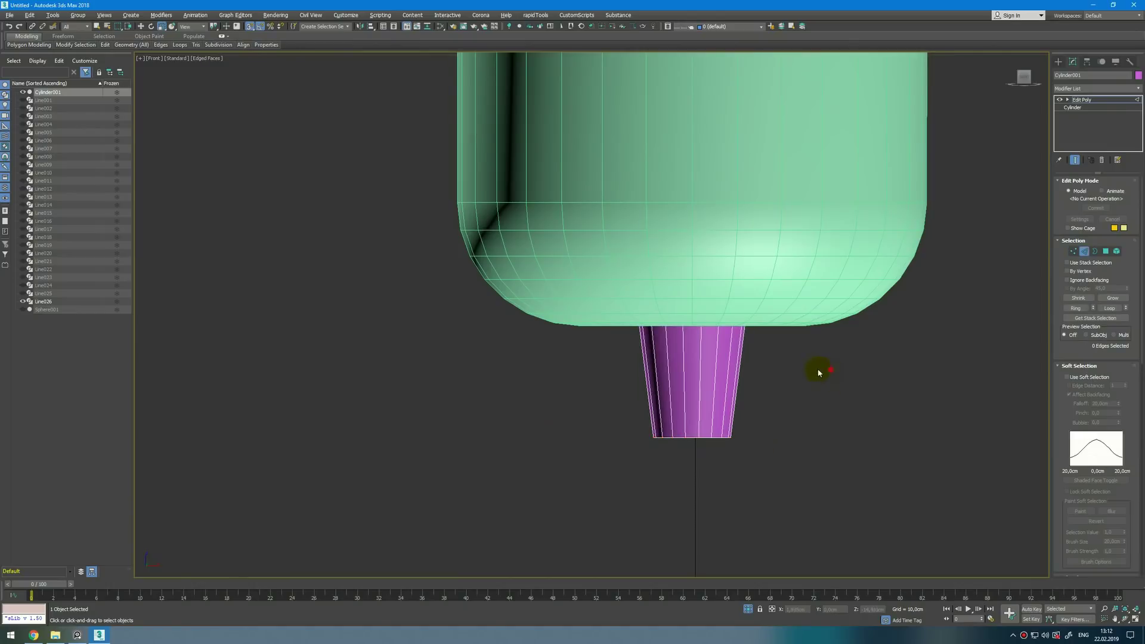
pyautogui.rightClick(803, 403)
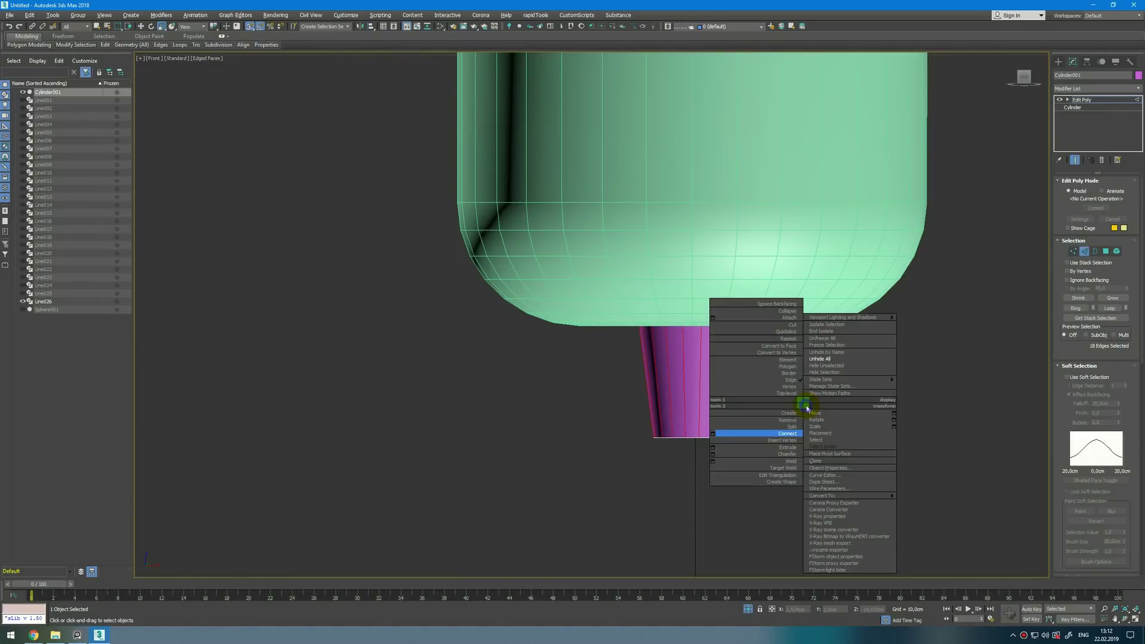
pyautogui.click(713, 447)
pyautogui.scroll(3, 703, 387)
pyautogui.hotkey('alt', 'w')
pyautogui.middleClick(848, 480)
pyautogui.hotkey('alt', 'w')
pyautogui.press('z')
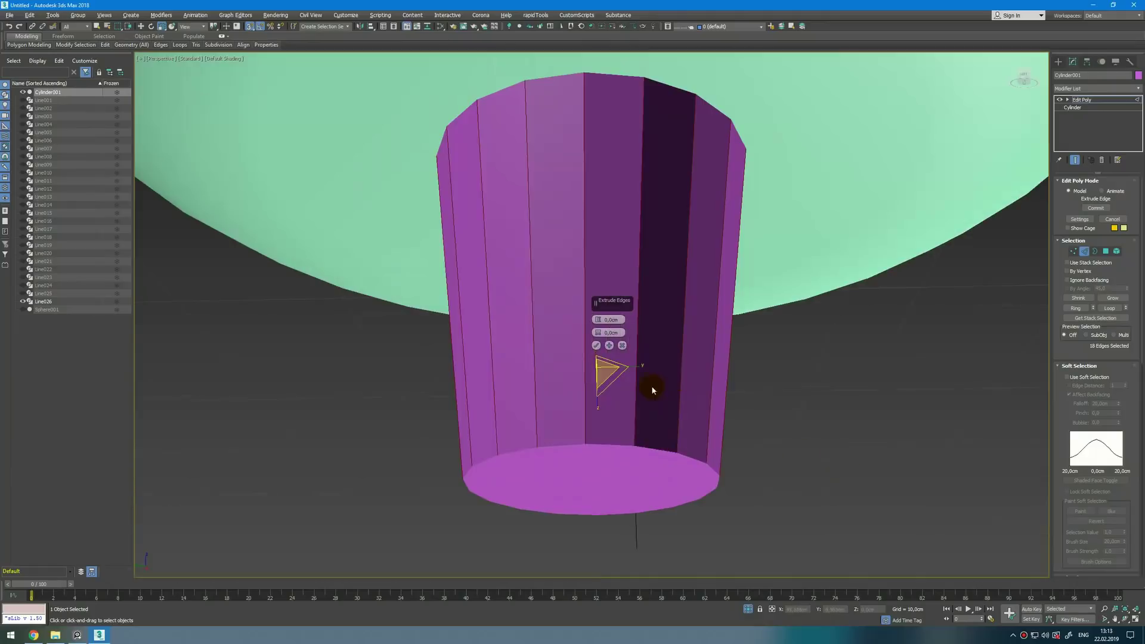
pyautogui.moveTo(600, 321); pyautogui.dragTo(599, 335)
pyautogui.click(596, 346)
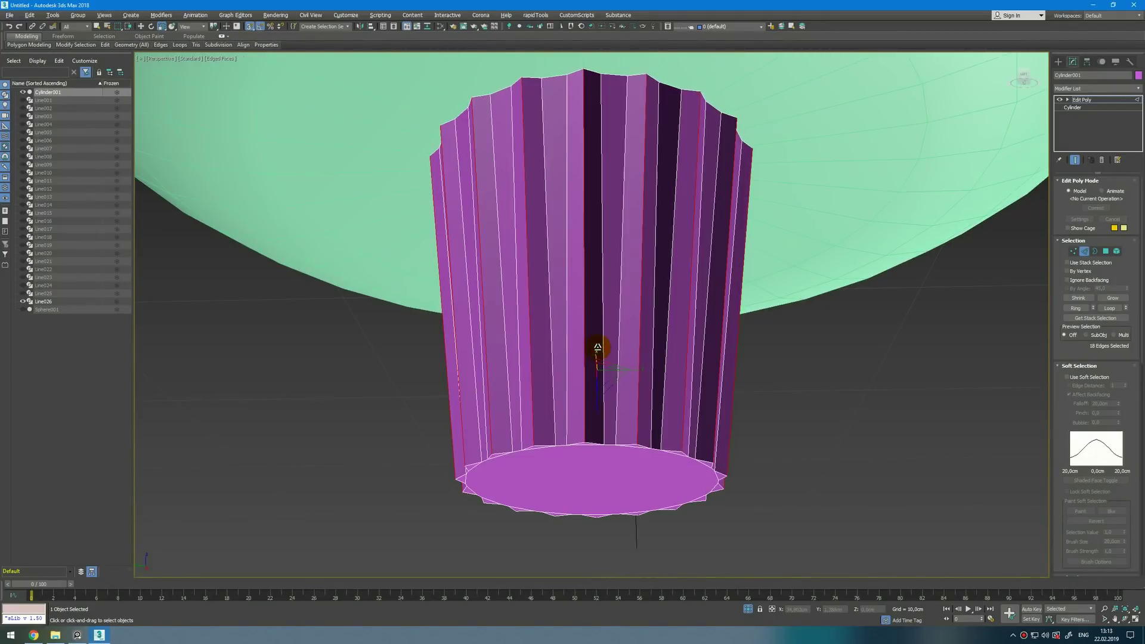
# - Chamfer the extruded rib edges by 0.01 cm with one segment
pyautogui.click(801, 402)
pyautogui.click(618, 376)
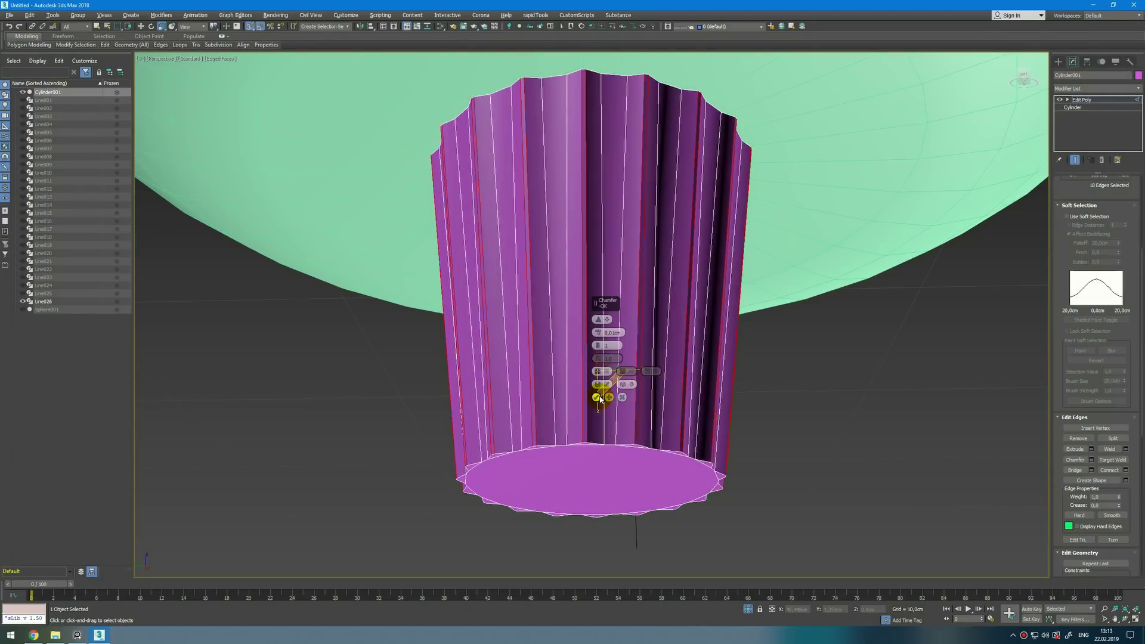
pyautogui.click(600, 396)
pyautogui.press('2')
pyautogui.click(842, 457)
pyautogui.scroll(-5, 756, 399)
pyautogui.scroll(-8, 751, 388)
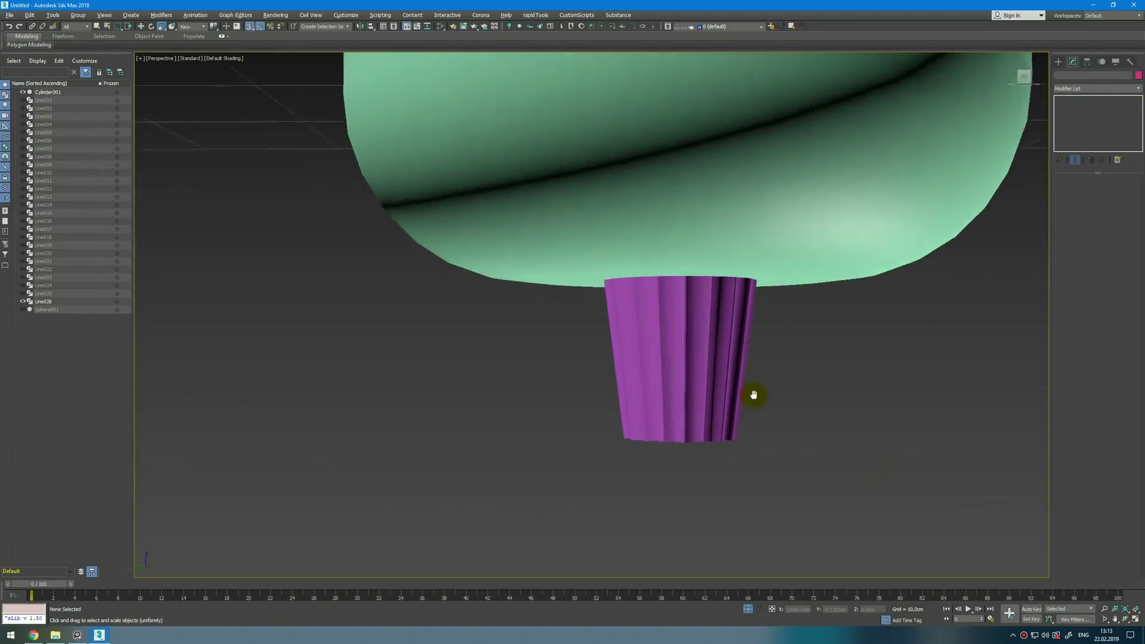
# - End the isolation so that all bulb parts are shown in the front view
pyautogui.hotkey('alt', 'w')
pyautogui.hotkey('alt', 'w')
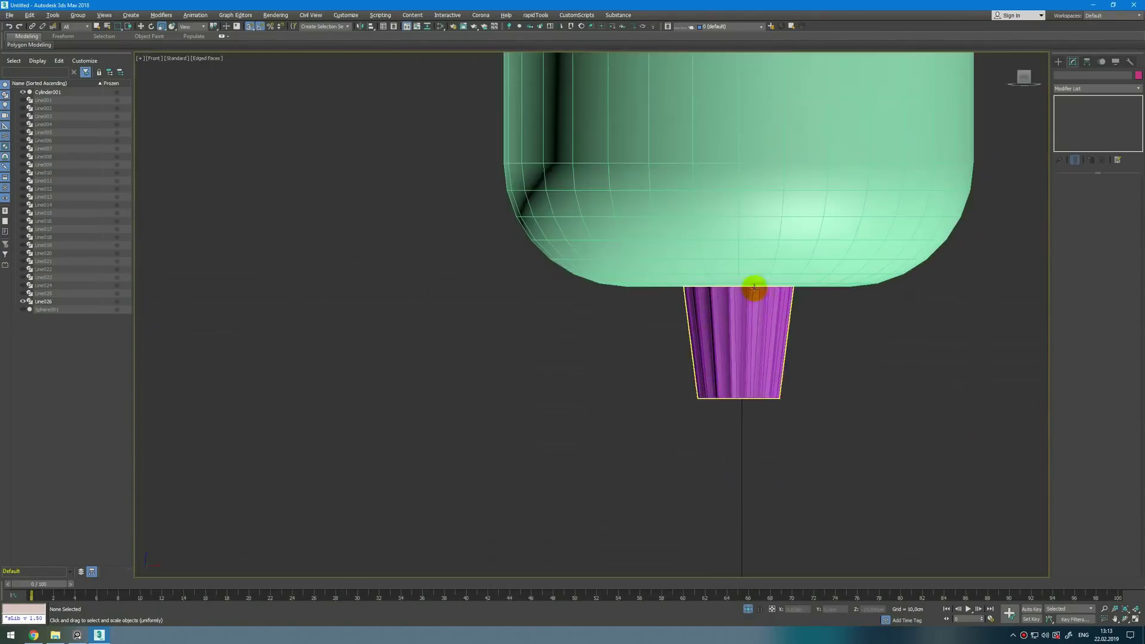
pyautogui.scroll(-6, 724, 302)
pyautogui.click(747, 609)
# - Draw a cord line from inside the ribbed grip straight down and out diagonally to the lower right
pyautogui.scroll(6, 693, 305)
pyautogui.press('l')
pyautogui.scroll(8, 651, 263)
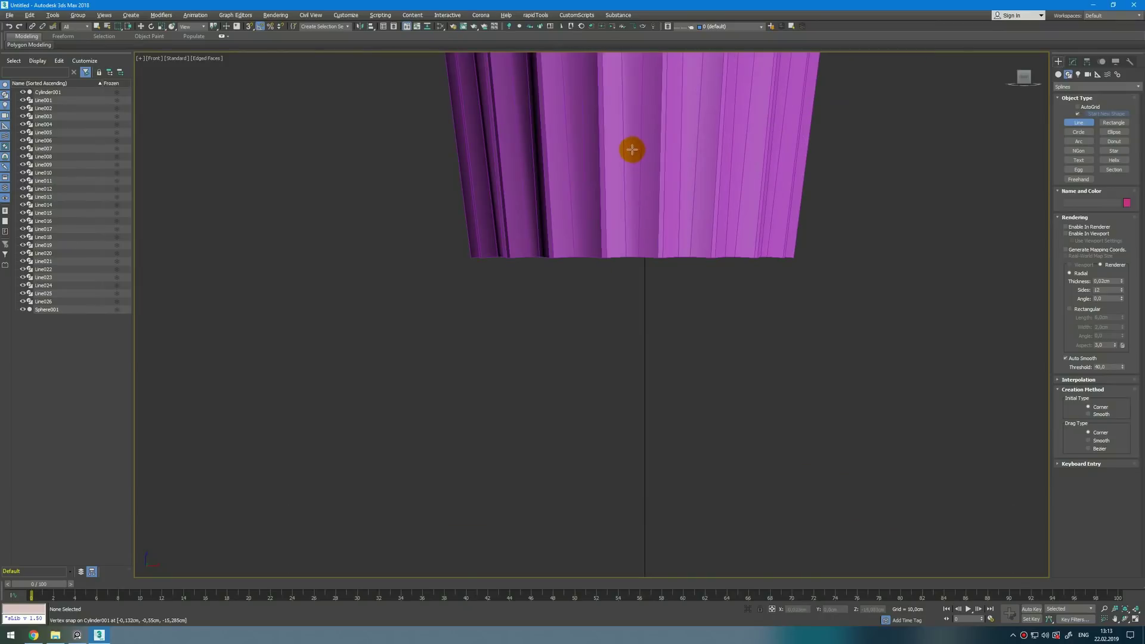
pyautogui.click(632, 124)
pyautogui.scroll(-12, 637, 387)
pyautogui.scroll(-3, 638, 406)
pyautogui.moveTo(637, 409); pyautogui.dragTo(654, 257, button='middle')
pyautogui.click(655, 392)
pyautogui.click(727, 533)
pyautogui.rightClick(727, 532)
pyautogui.rightClick(725, 525)
# - Convert the cord line's two intermediate vertices to curved vertex types so the cord bends smoothly
pyautogui.press('1')
pyautogui.click(673, 331)
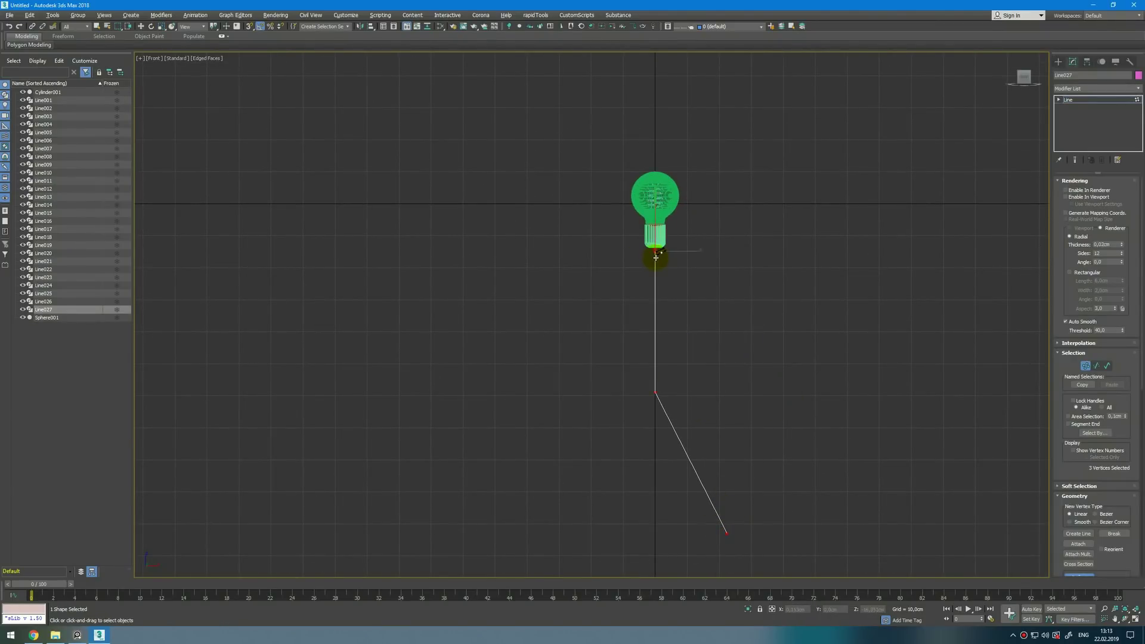
pyautogui.moveTo(684, 276); pyautogui.dragTo(618, 417)
pyautogui.rightClick(756, 373)
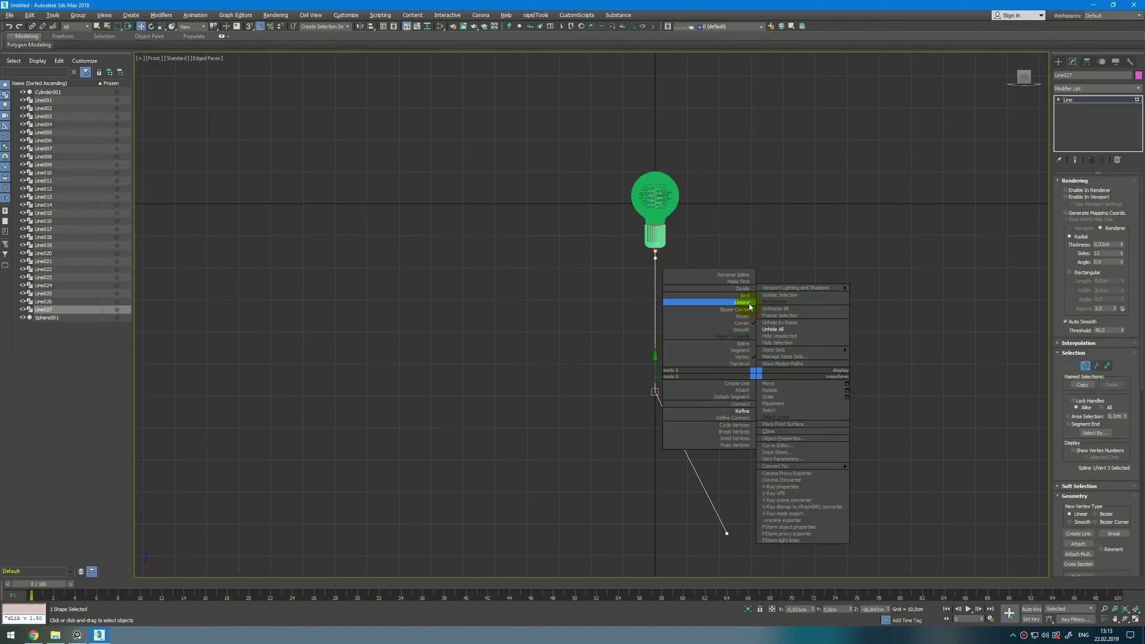
pyautogui.click(743, 332)
pyautogui.scroll(10, 655, 254)
pyautogui.moveTo(621, 261); pyautogui.dragTo(694, 323)
pyautogui.rightClick(709, 327)
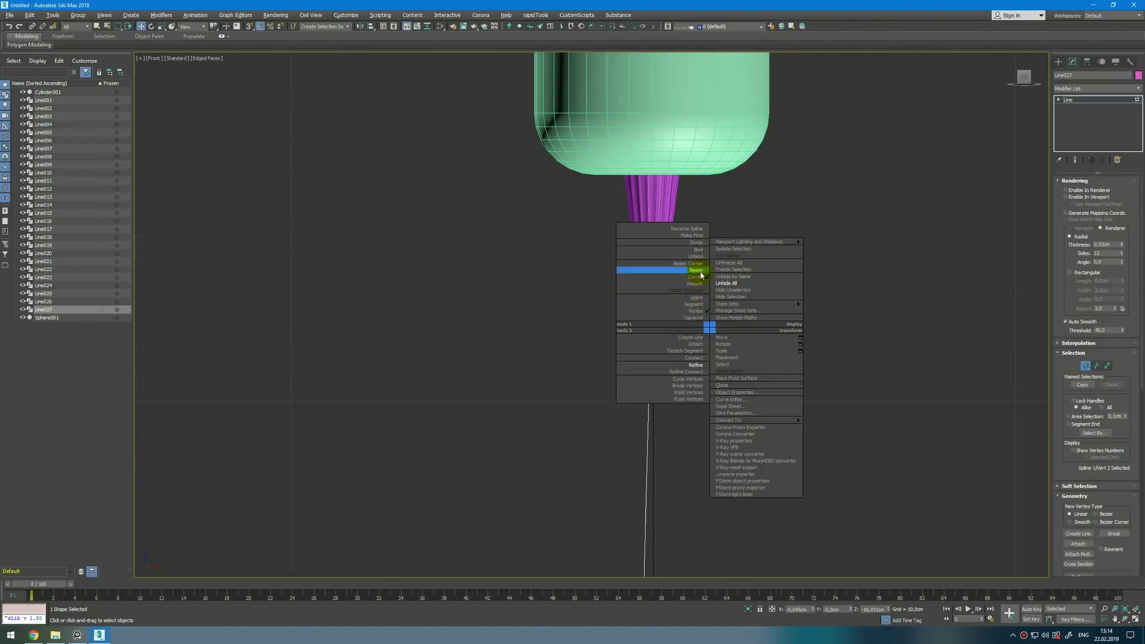
pyautogui.click(701, 272)
pyautogui.scroll(-3, 714, 457)
pyautogui.scroll(-5, 714, 458)
# - Enable the cord line in renderer and viewport and set its thickness to about 0.81 cm
pyautogui.click(750, 462)
pyautogui.click(1137, 101)
pyautogui.click(1085, 199)
pyautogui.scroll(8, 468, 250)
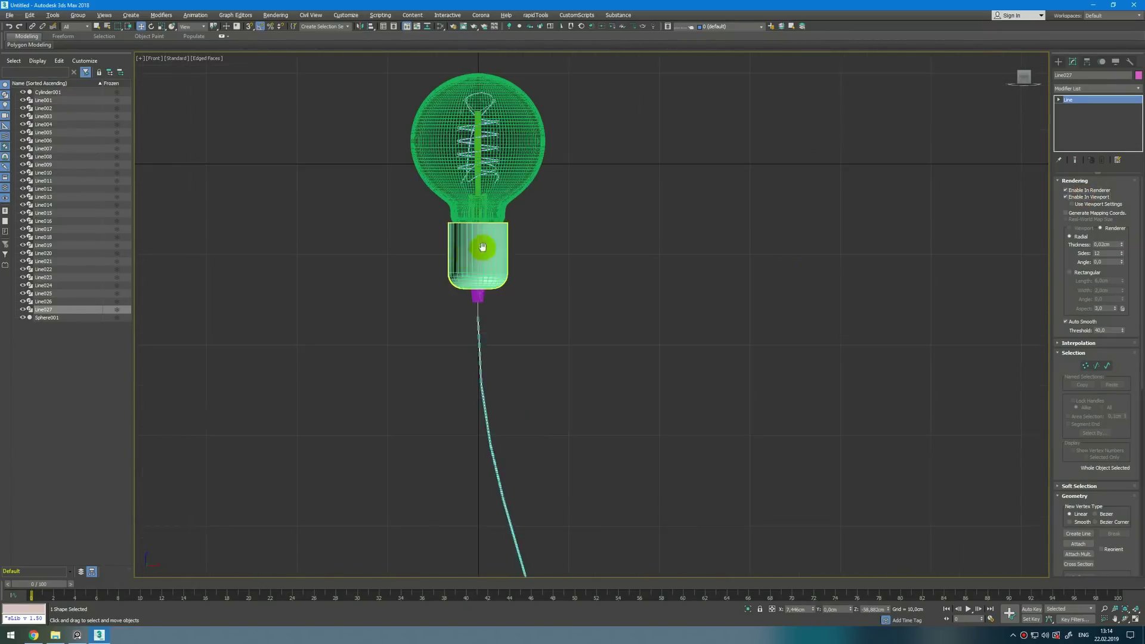
pyautogui.moveTo(1122, 244); pyautogui.dragTo(5, 201)
# - Create a CoronaMtl material named BlackPaint with a near-black diffuse colour and diffuse level 1
pyautogui.hotkey('alt', 'w')
pyautogui.rightClick(780, 467)
pyautogui.hotkey('alt', 'w')
pyautogui.press('m')
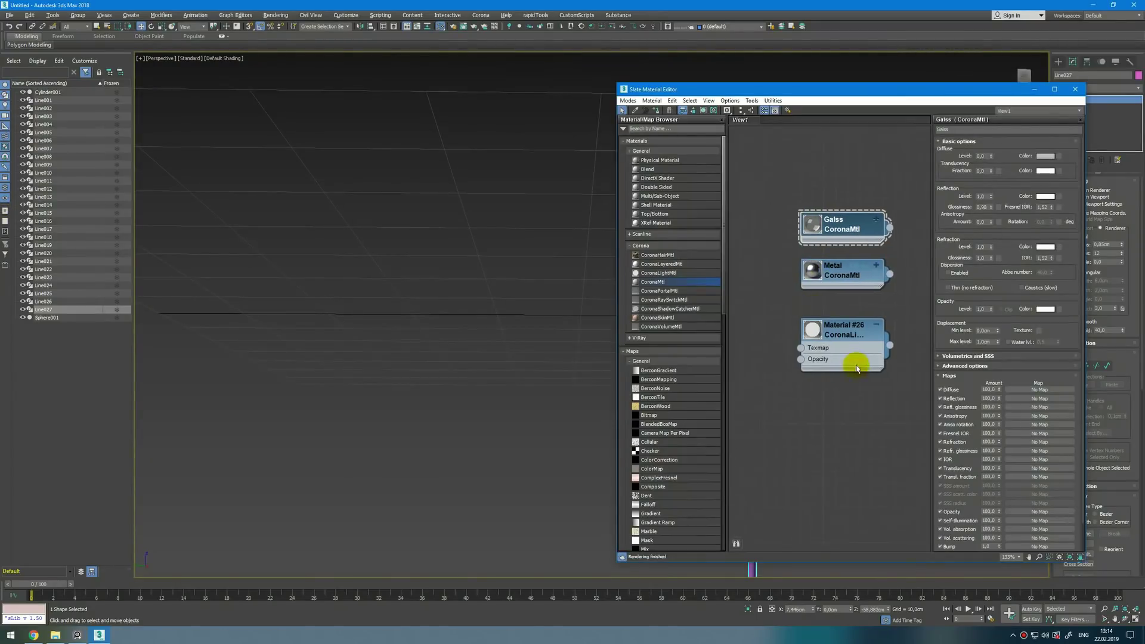
pyautogui.moveTo(844, 327); pyautogui.dragTo(844, 303)
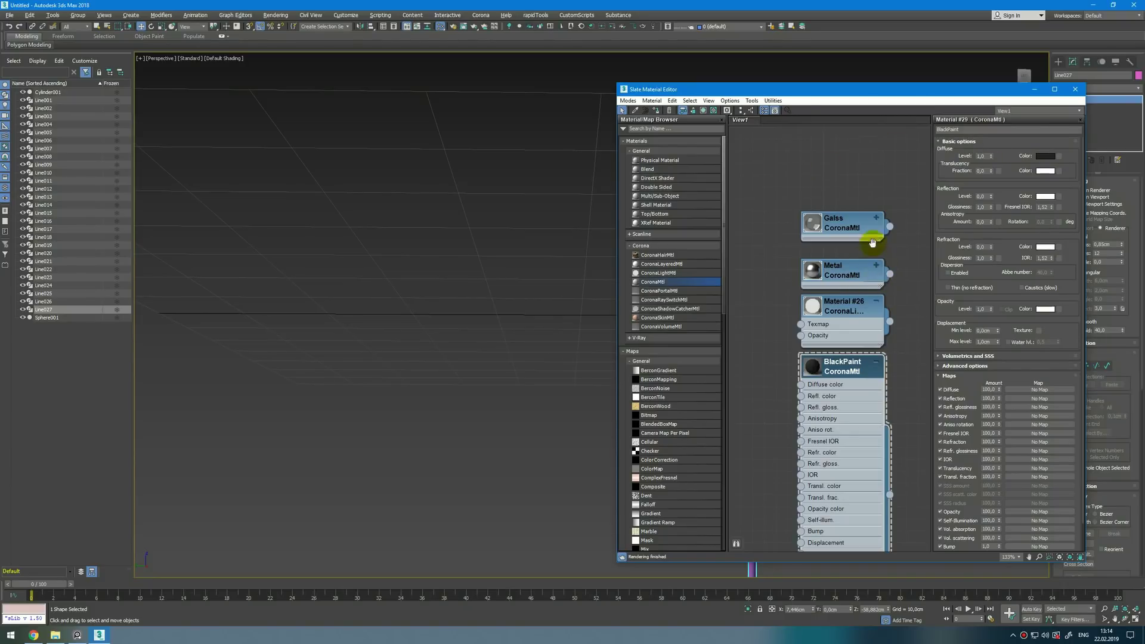
# - Set BlackPaint's reflection level to 1 and its reflection glossiness to 0.76
pyautogui.moveTo(877, 258); pyautogui.dragTo(887, 220, button='middle')
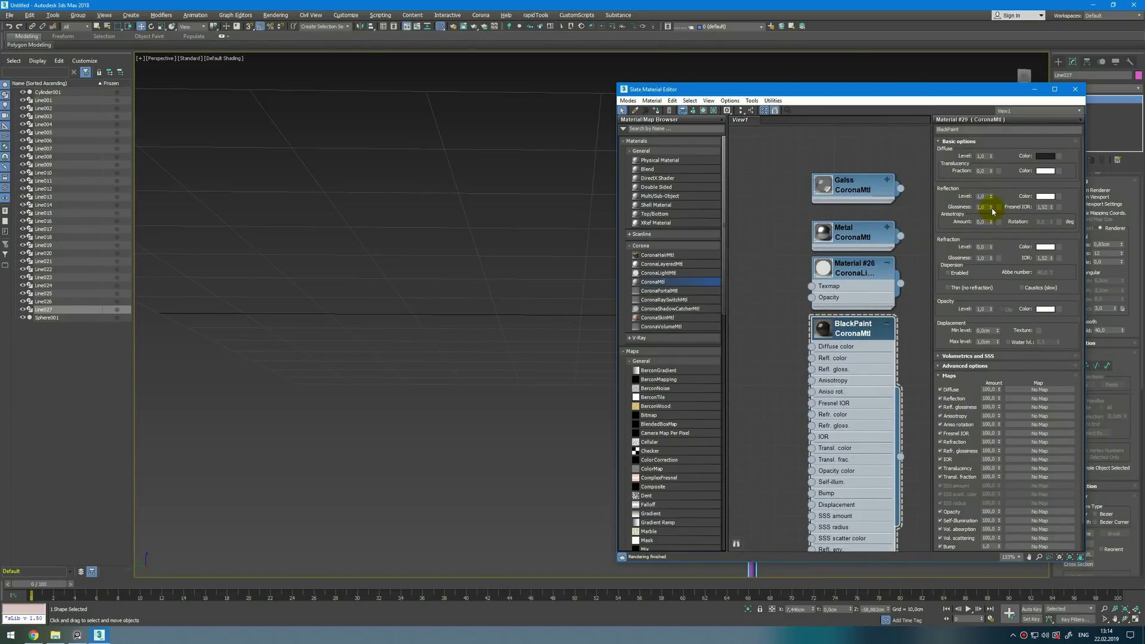
pyautogui.moveTo(993, 218); pyautogui.dragTo(994, 220)
pyautogui.moveTo(867, 341); pyautogui.dragTo(866, 273, button='middle')
# - Load the GW_Metal.jpg surface imperfection texture, connect it to BlackPaint's reflection glossiness and reduce that map's amount
pyautogui.click(55, 635)
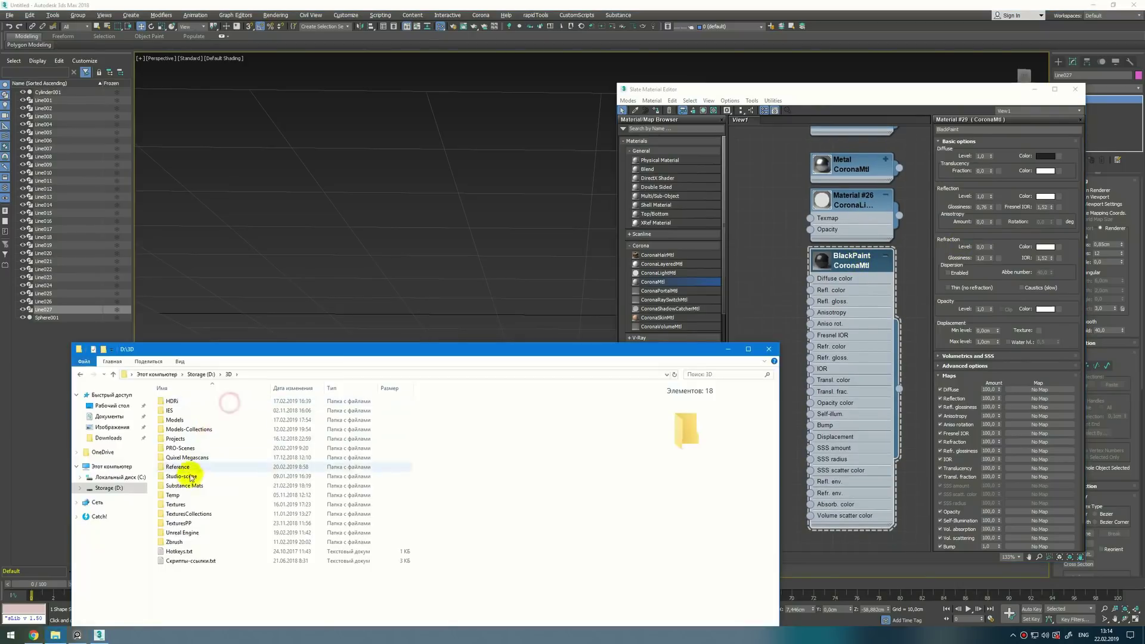
pyautogui.doubleClick(189, 515)
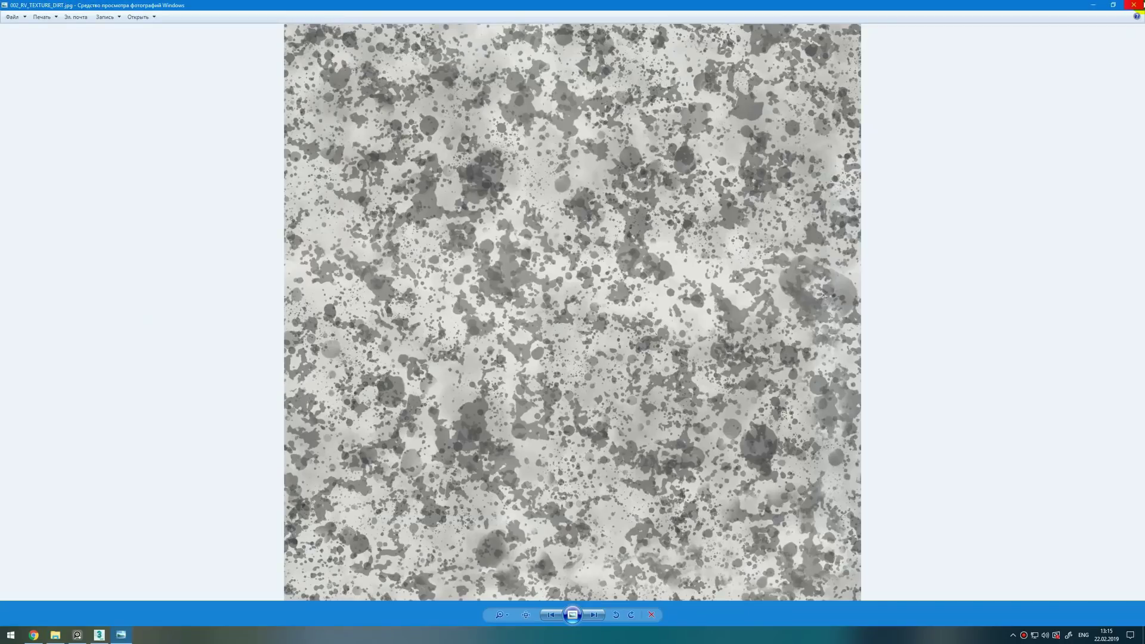
pyautogui.click(1134, 5)
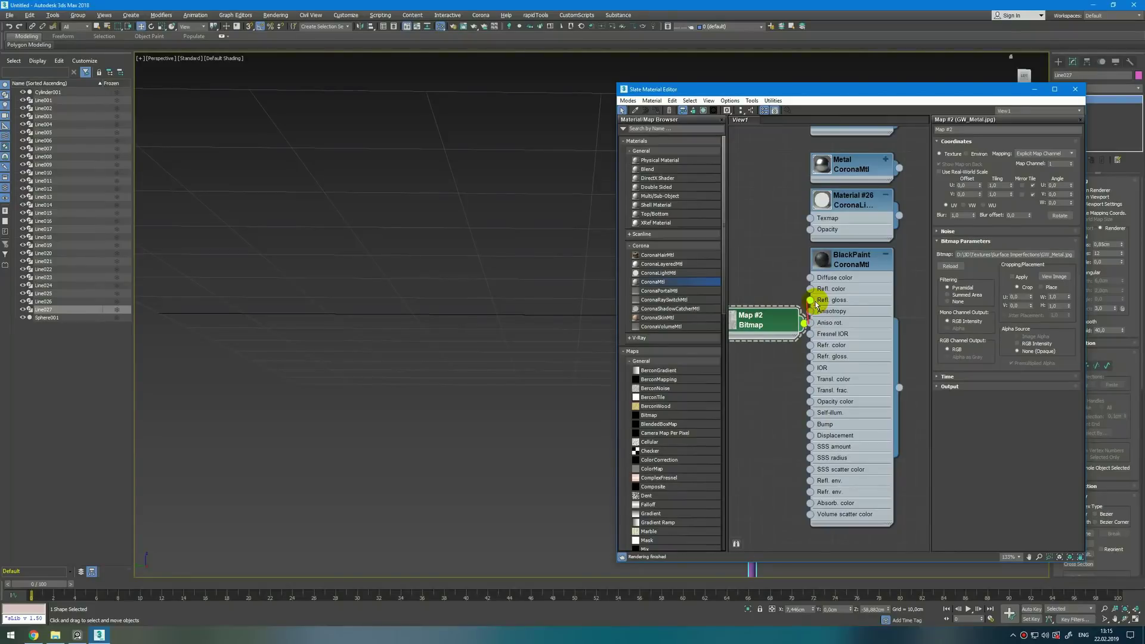
pyautogui.scroll(3, 830, 252)
pyautogui.moveTo(786, 333); pyautogui.dragTo(738, 331)
pyautogui.moveTo(828, 267); pyautogui.dragTo(813, 230, button='middle')
pyautogui.doubleClick(810, 227)
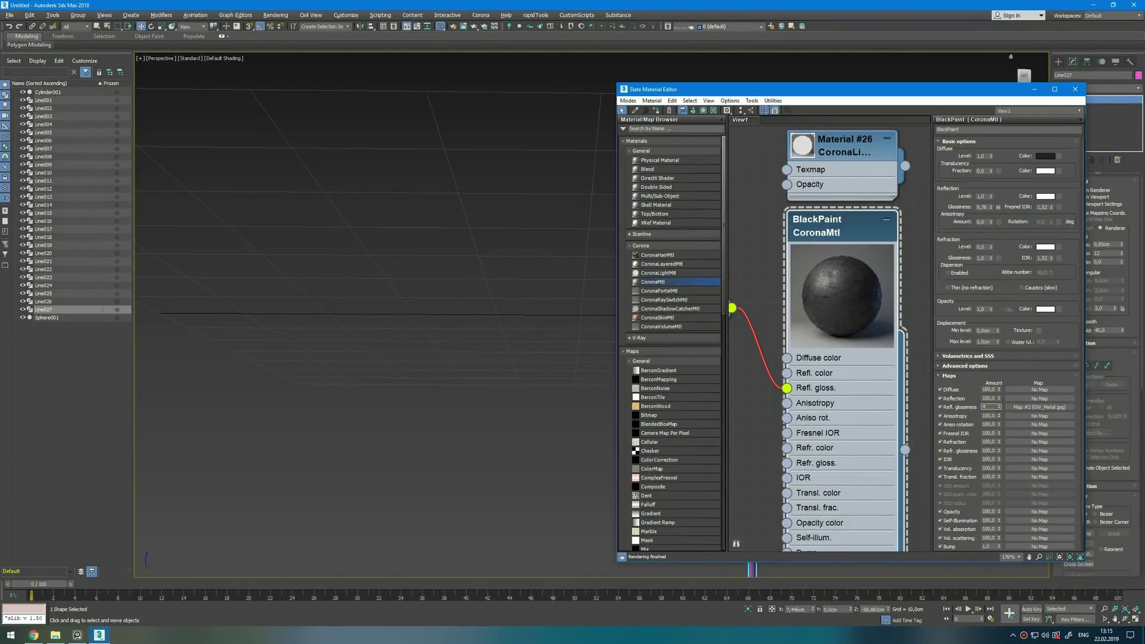
# - Insert a CoronaTriplanar map between the metal bitmap and BlackPaint's reflection glossiness, with a scale of 10 cm
pyautogui.scroll(-3, 817, 327)
pyautogui.moveTo(782, 322); pyautogui.dragTo(886, 305, button='middle')
pyautogui.moveTo(835, 294); pyautogui.dragTo(761, 314)
pyautogui.scroll(-1, 680, 464)
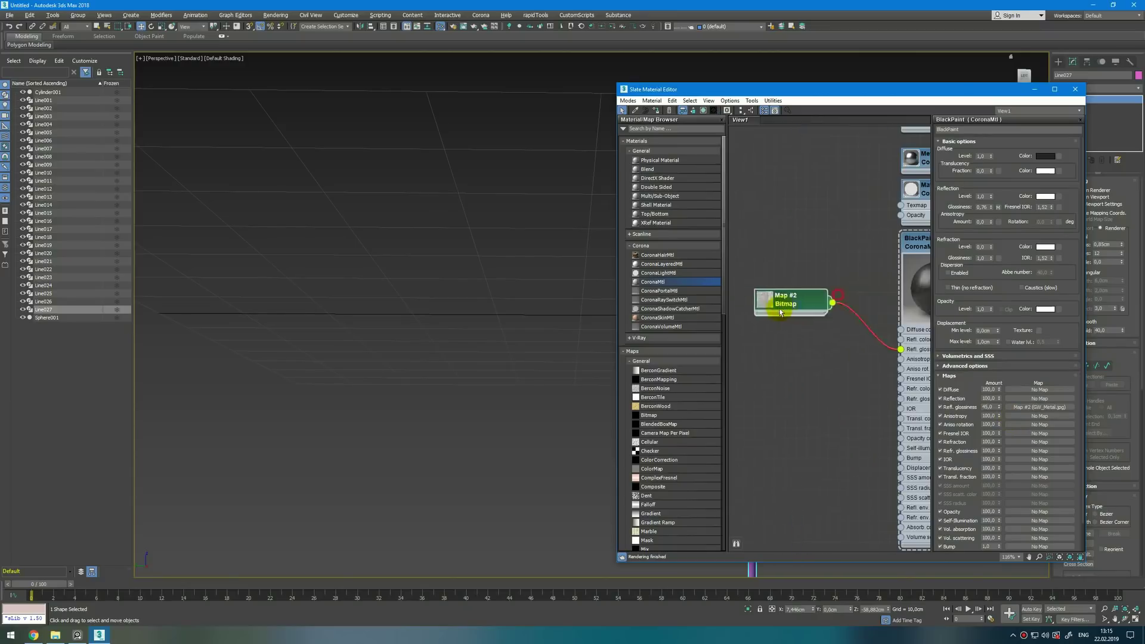
pyautogui.scroll(-10, 671, 462)
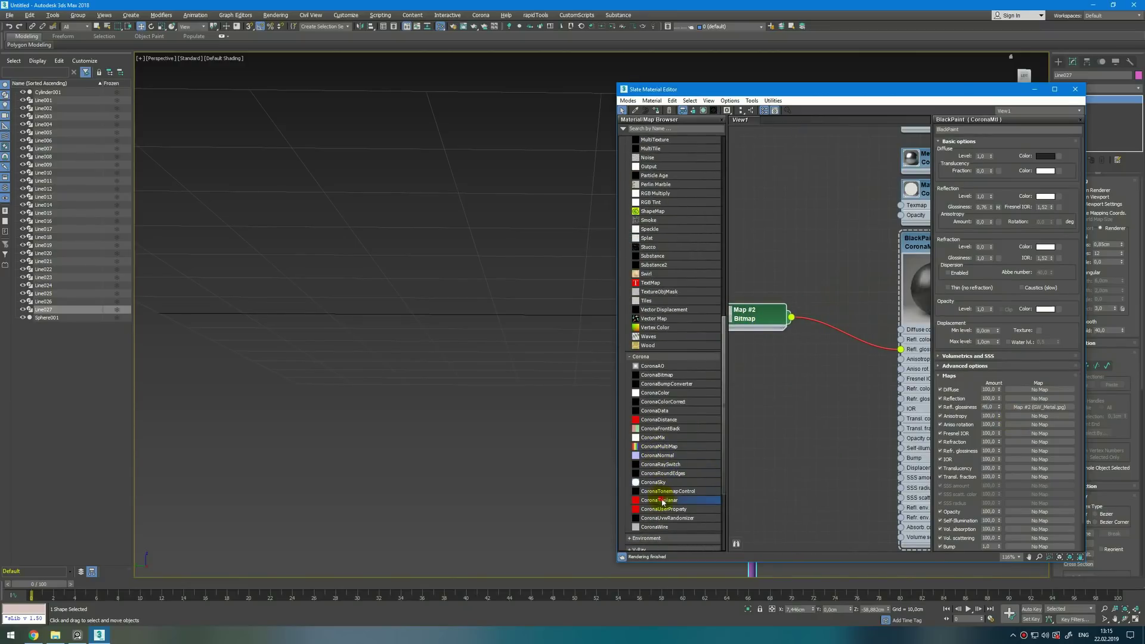
pyautogui.moveTo(832, 343); pyautogui.dragTo(833, 344)
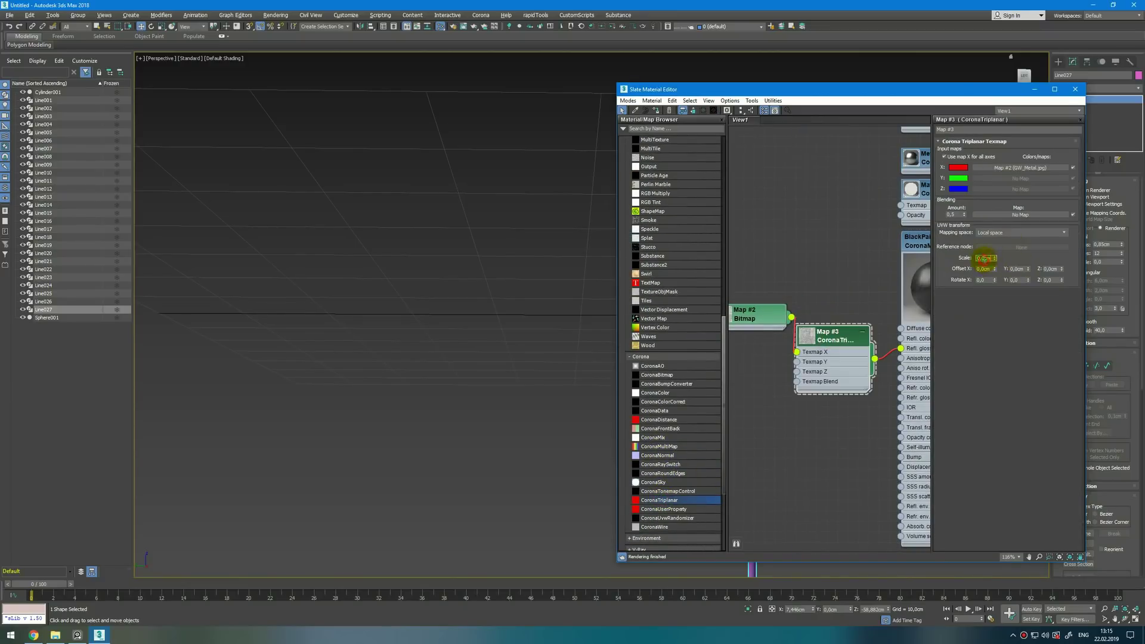
# - Connect the triplanar map to BlackPaint's diffuse colour as well and assign BlackPaint to the socket housing
pyautogui.scroll(-3, 818, 350)
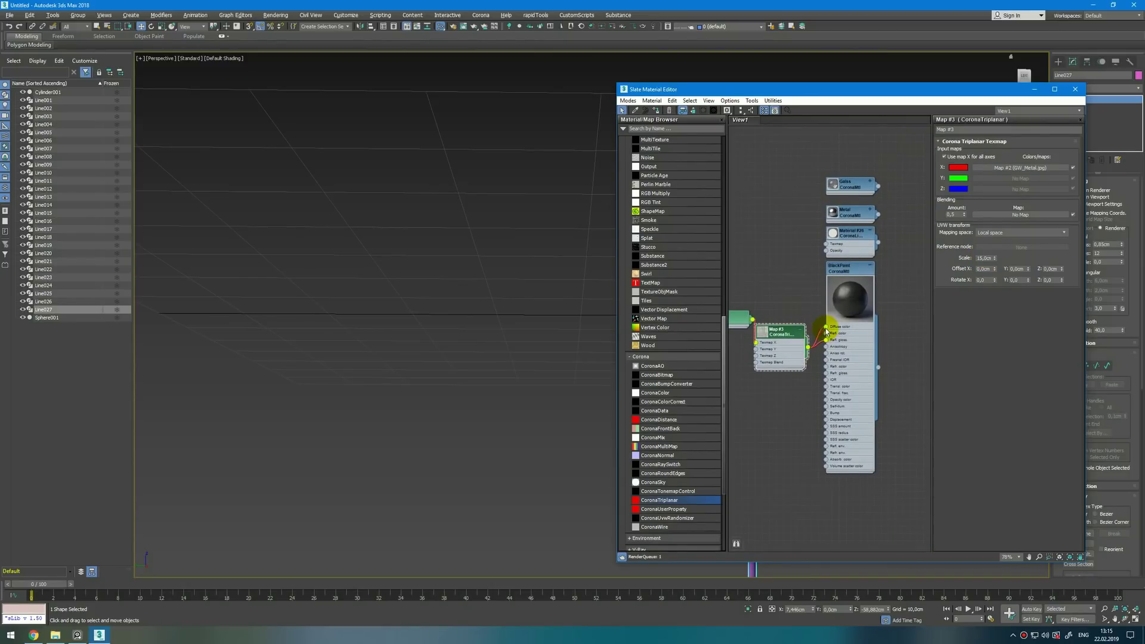
pyautogui.moveTo(510, 311); pyautogui.dragTo(485, 286, button='middle')
pyautogui.press('z')
pyautogui.scroll(5, 564, 149)
pyautogui.moveTo(564, 137); pyautogui.dragTo(381, 334, button='middle')
pyautogui.click(506, 343)
pyautogui.doubleClick(840, 269)
pyautogui.click(656, 110)
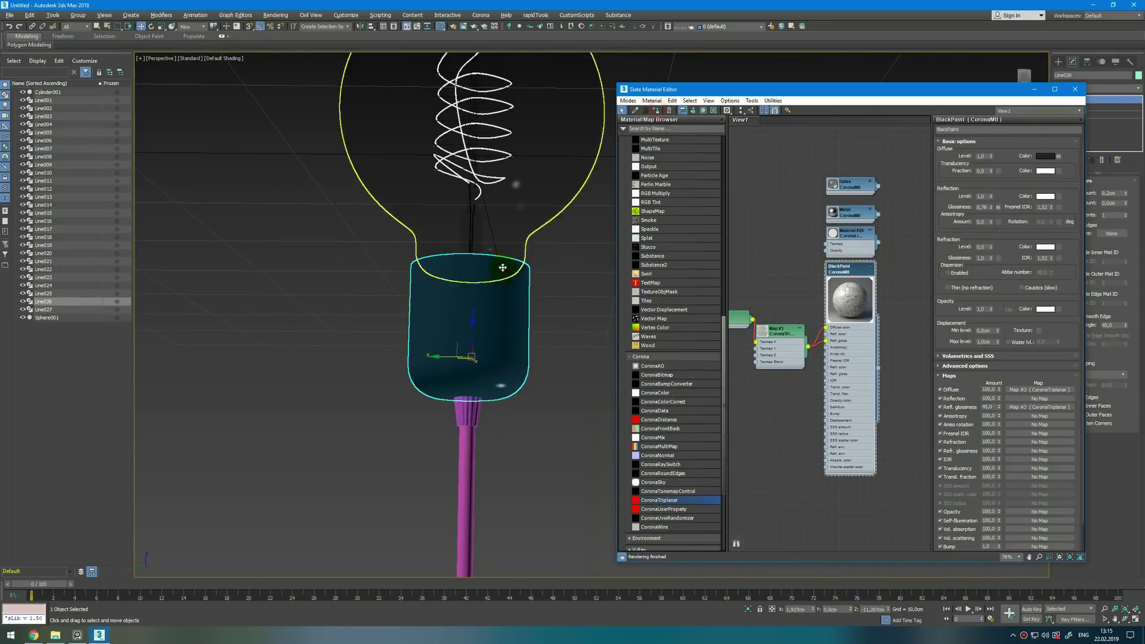
# - Frame the socket housing closely and start a Corona render to preview the triplanar texture on it
pyautogui.scroll(5, 503, 328)
pyautogui.click(705, 112)
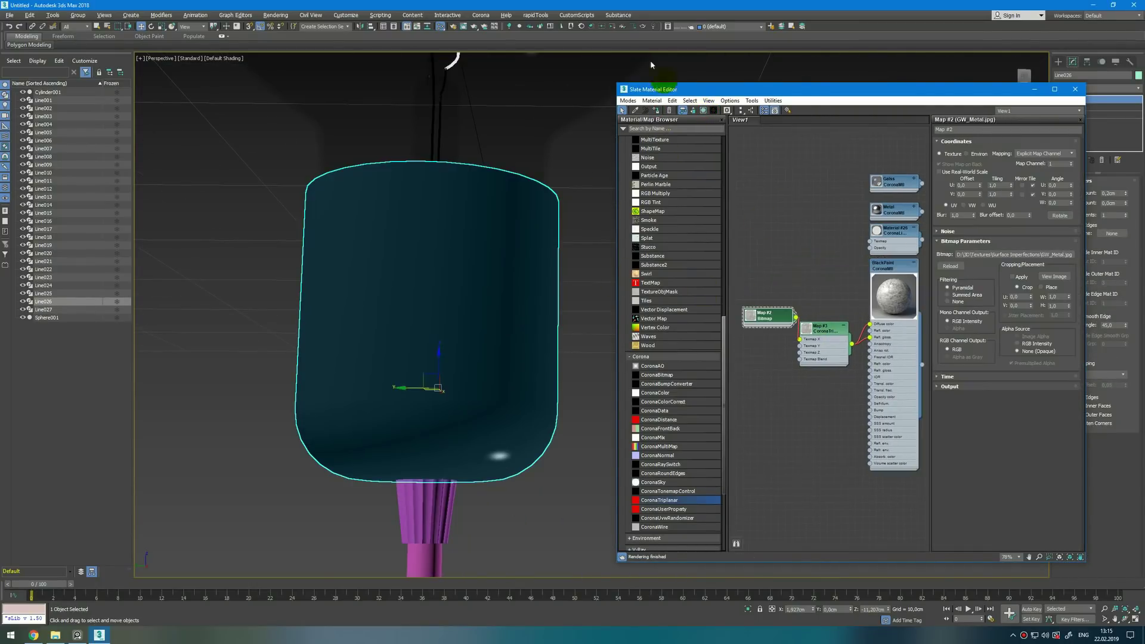
pyautogui.press('F10')
pyautogui.hotkey('shift', 'q')
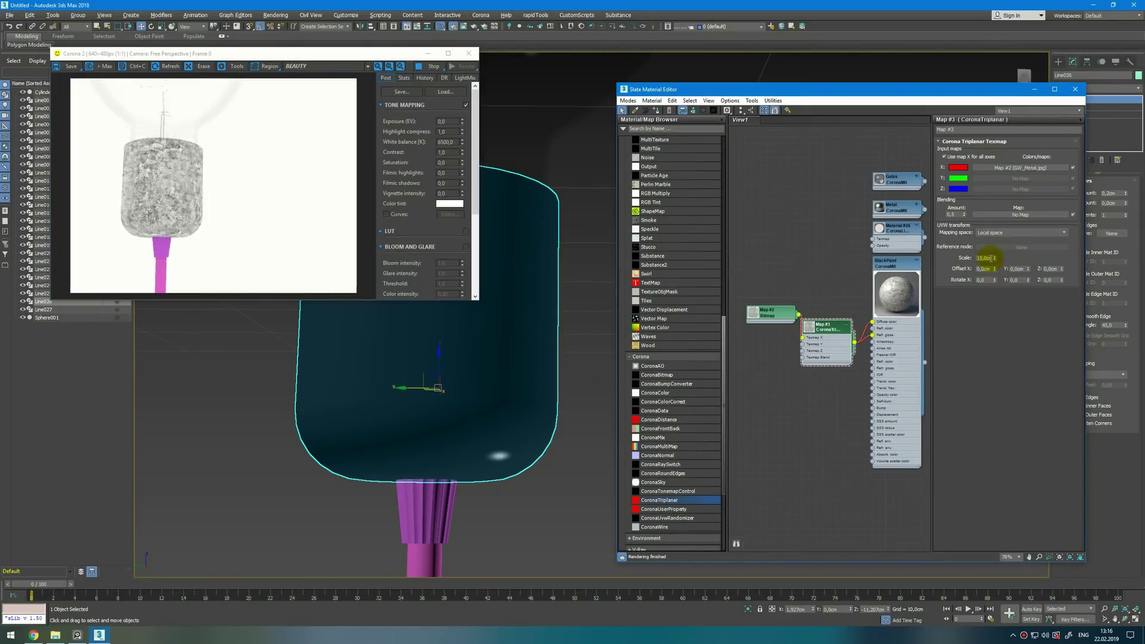
# - Increase the triplanar map's scale and disconnect it from BlackPaint's diffuse colour, keeping the glossiness connection
pyautogui.doubleClick(985, 258)
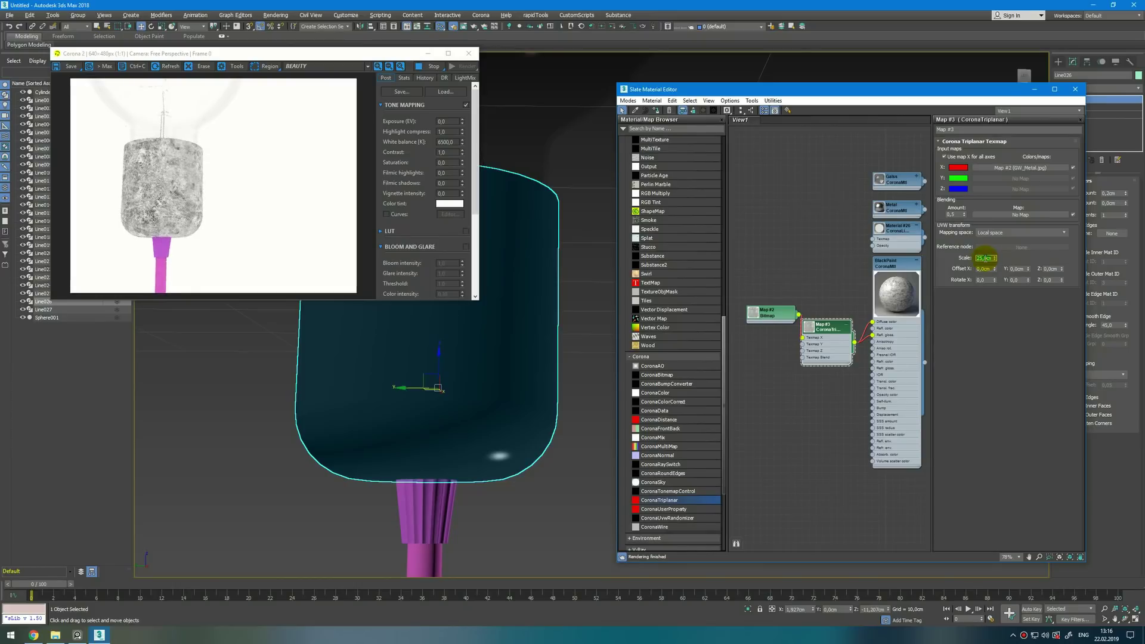
pyautogui.moveTo(849, 314); pyautogui.dragTo(847, 316, button='middle')
pyautogui.moveTo(869, 322); pyautogui.dragTo(828, 270)
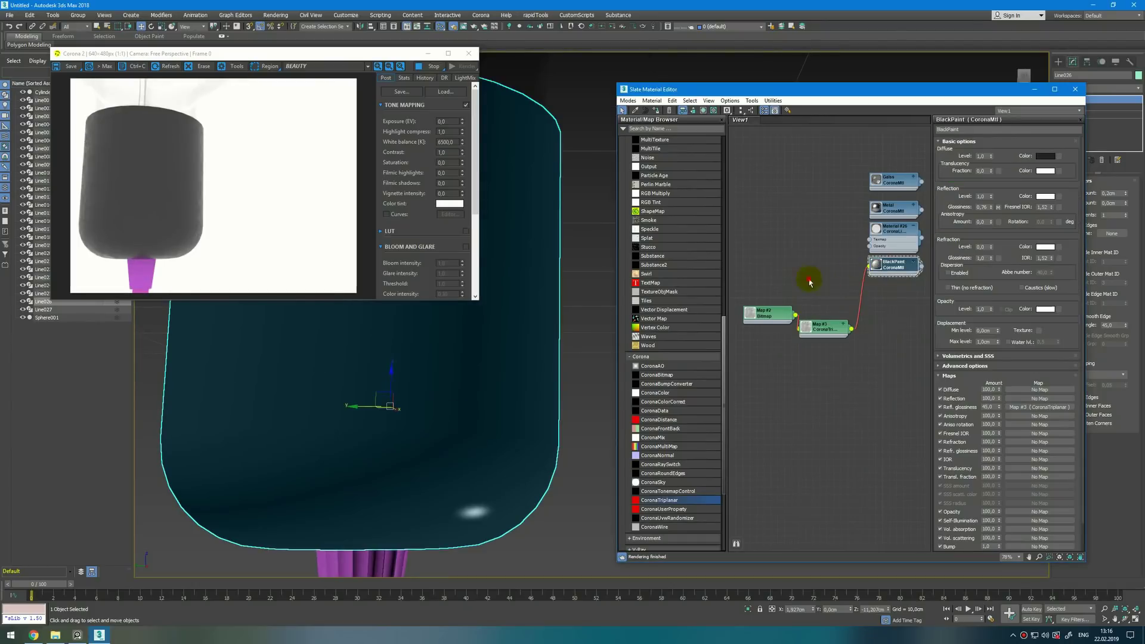
# - Duplicate the BlackPaint material with its bitmap and triplanar maps and set the copy's reflection glossiness to 0.46
pyautogui.moveTo(809, 277); pyautogui.dragTo(896, 356)
pyautogui.moveTo(793, 313)
pyautogui.mouseDown()
pyautogui.moveTo(798, 264)
pyautogui.moveTo(874, 285)
pyautogui.mouseUp()
pyautogui.keyDown('shift'); pyautogui.moveTo(893, 266); pyautogui.dragTo(894, 294); pyautogui.keyUp('shift')
pyautogui.doubleClick(894, 294)
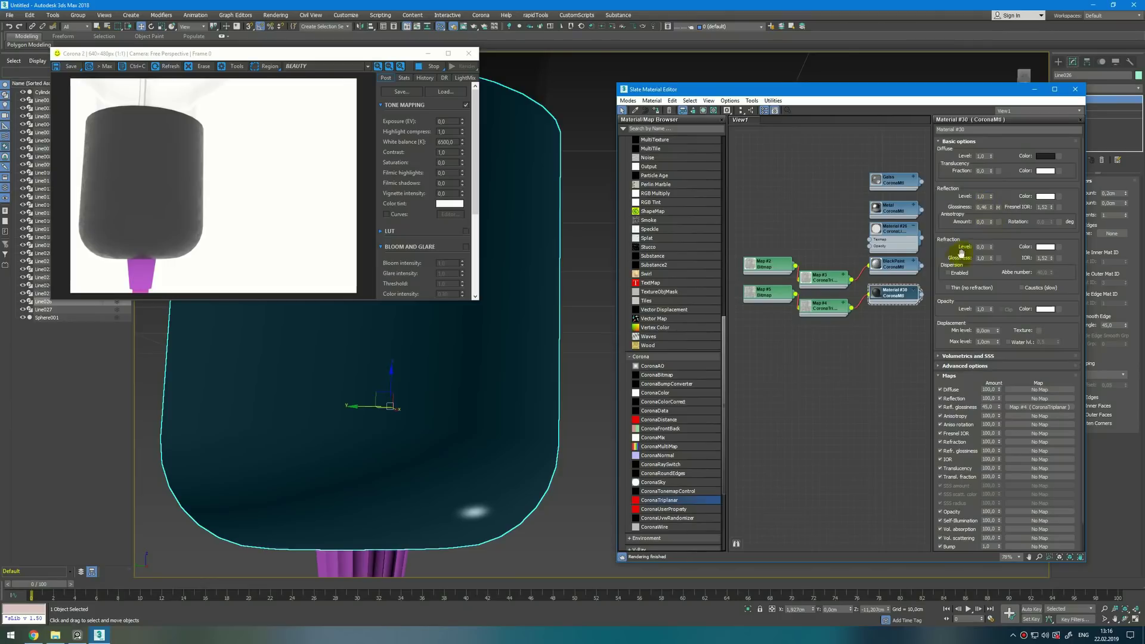
# - Assign the duplicated paint material to the ribbed cord grip and cord and adjust its glossiness map amount
pyautogui.scroll(-3, 454, 306)
pyautogui.moveTo(454, 306); pyautogui.dragTo(463, 242, button='middle')
pyautogui.moveTo(493, 450); pyautogui.dragTo(353, 541)
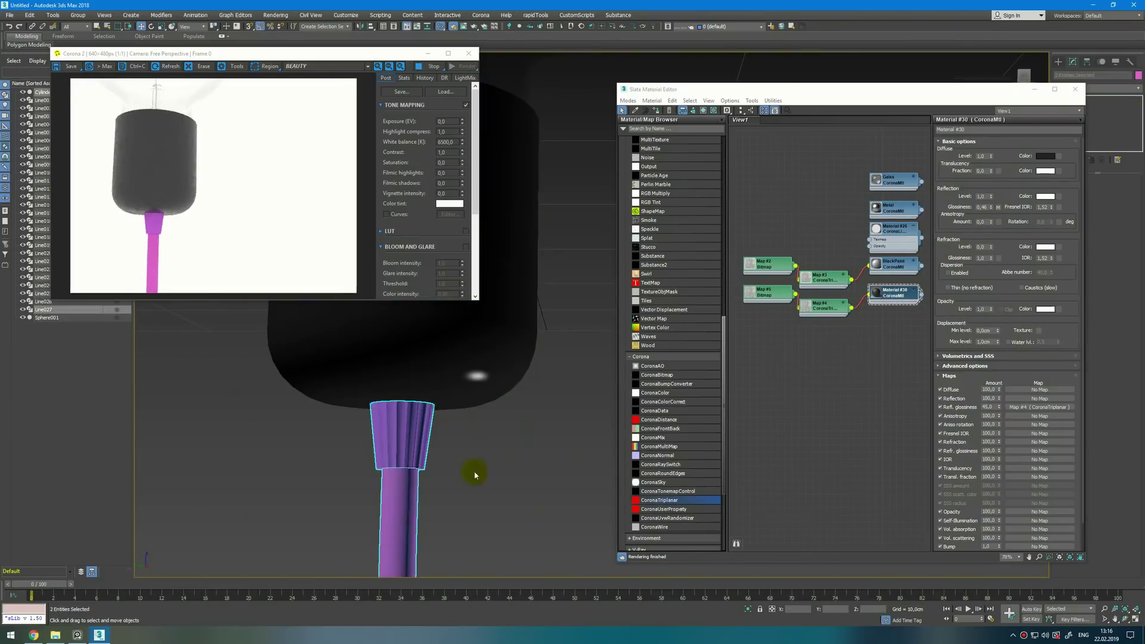
pyautogui.click(669, 111)
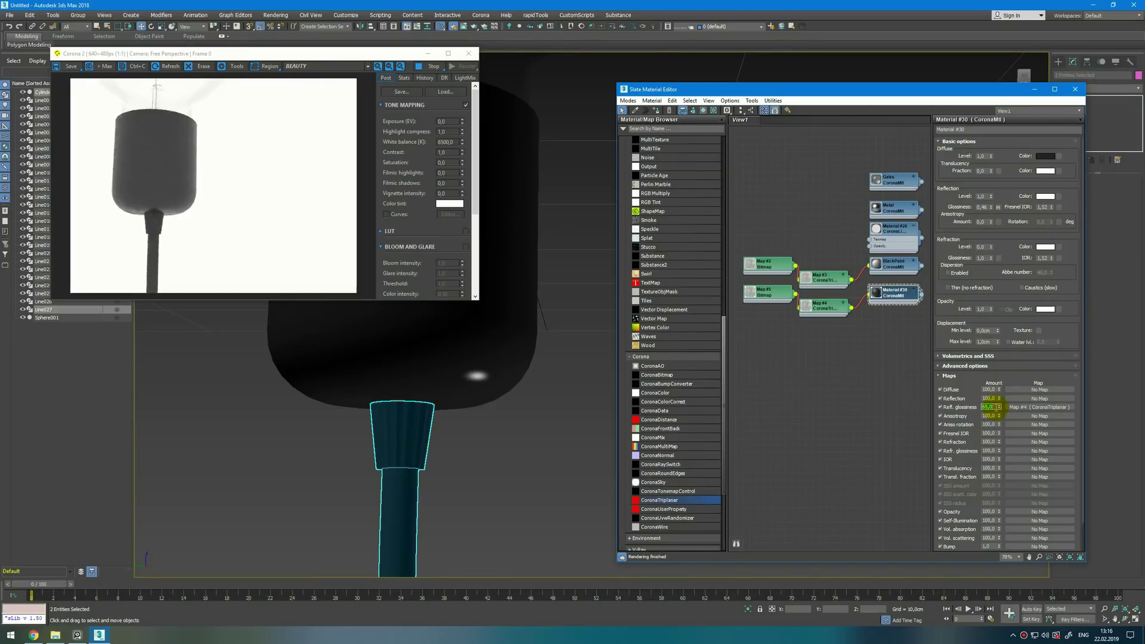
# - Inspect the socket, cord grip and whole bulb from several distances in the interactive render
pyautogui.scroll(-3, 549, 294)
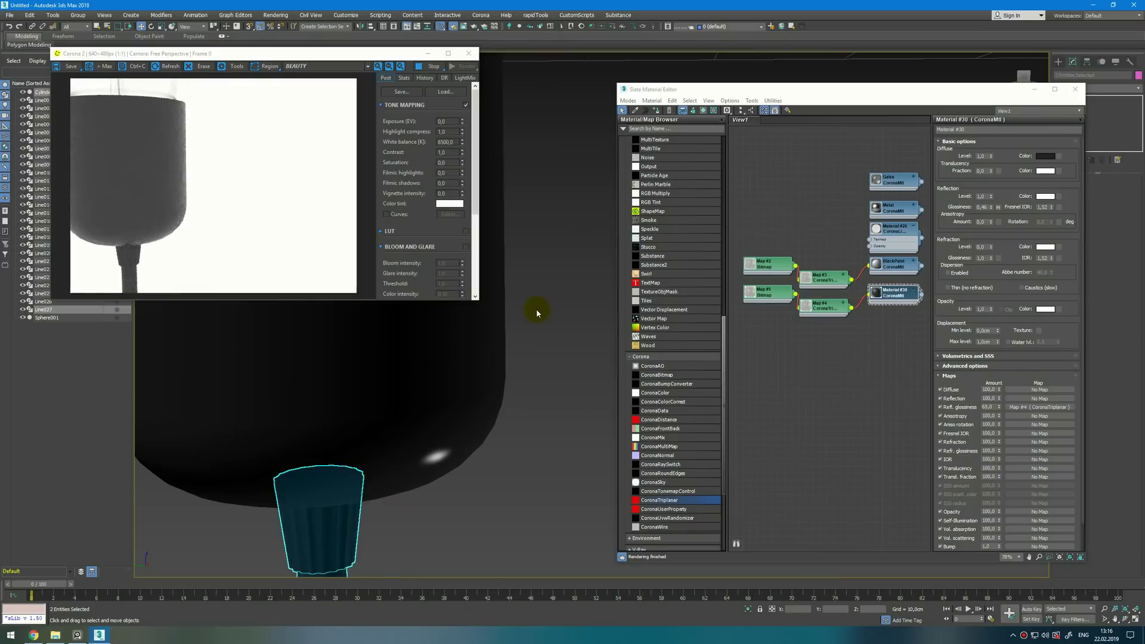
pyautogui.scroll(-4, 532, 334)
pyautogui.moveTo(530, 356); pyautogui.dragTo(534, 394, button='middle')
pyautogui.scroll(3, 547, 307)
pyautogui.keyDown('alt'); pyautogui.moveTo(547, 307); pyautogui.dragTo(563, 308, button='middle'); pyautogui.keyUp('alt')
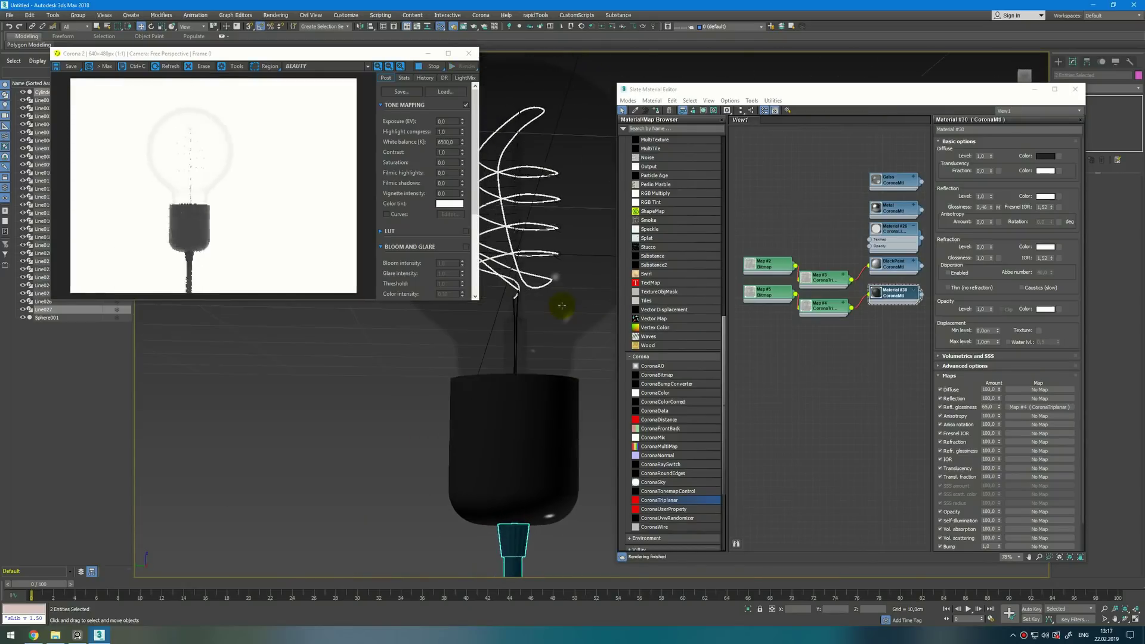
pyautogui.scroll(4, 562, 308)
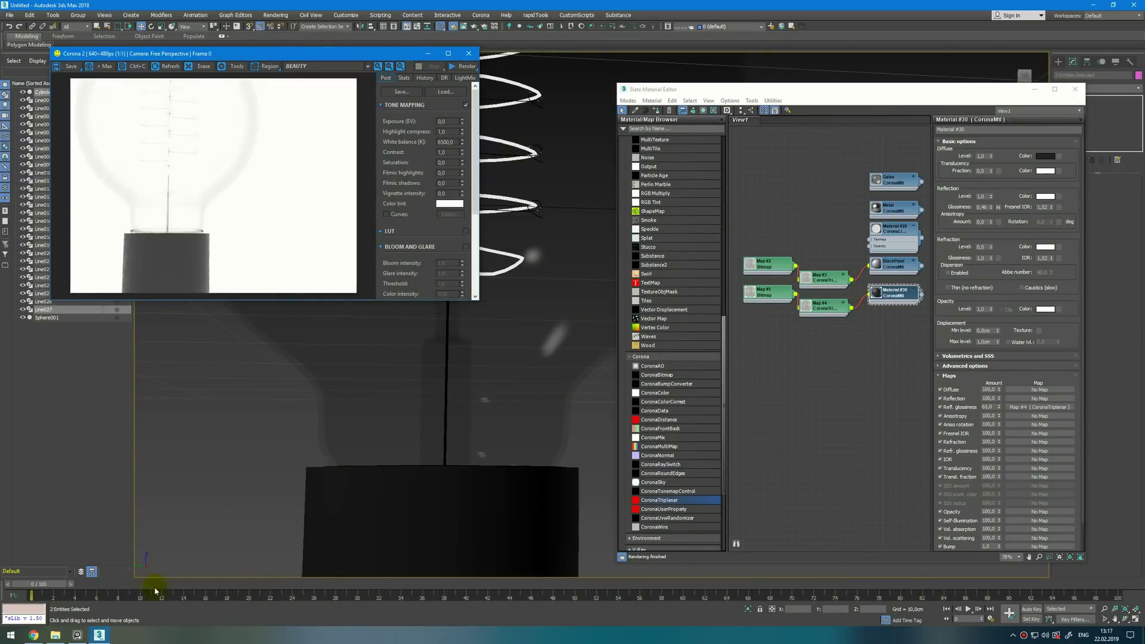
# - Switch to the browser and browse all HDRIs on HDRI Haven for an environment image
pyautogui.click(34, 635)
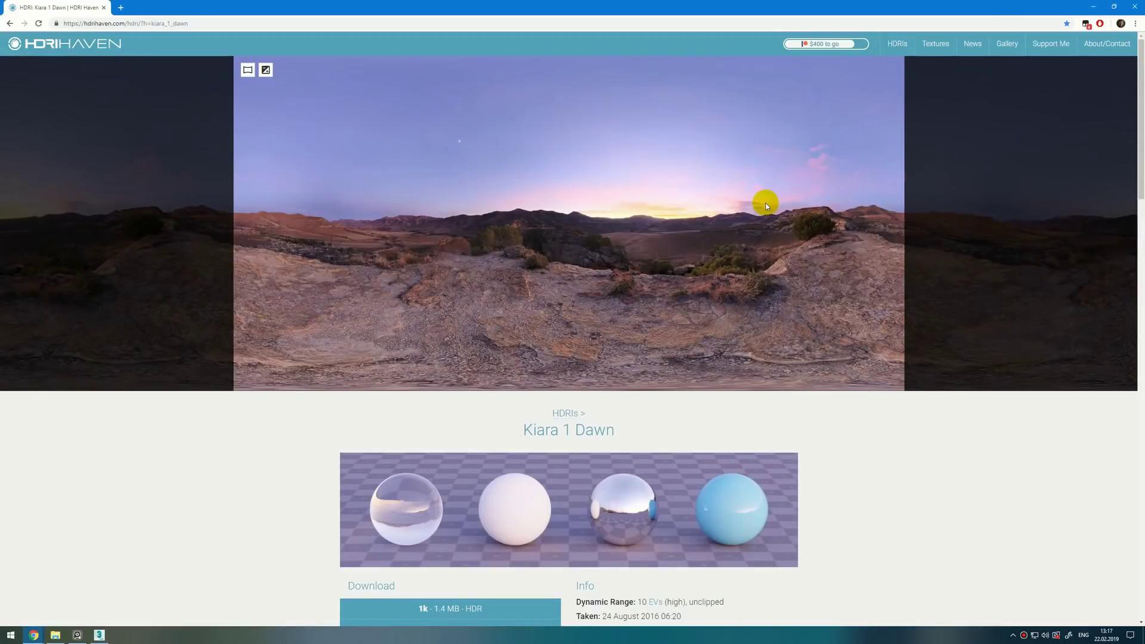
pyautogui.click(897, 43)
pyautogui.scroll(-9, 408, 347)
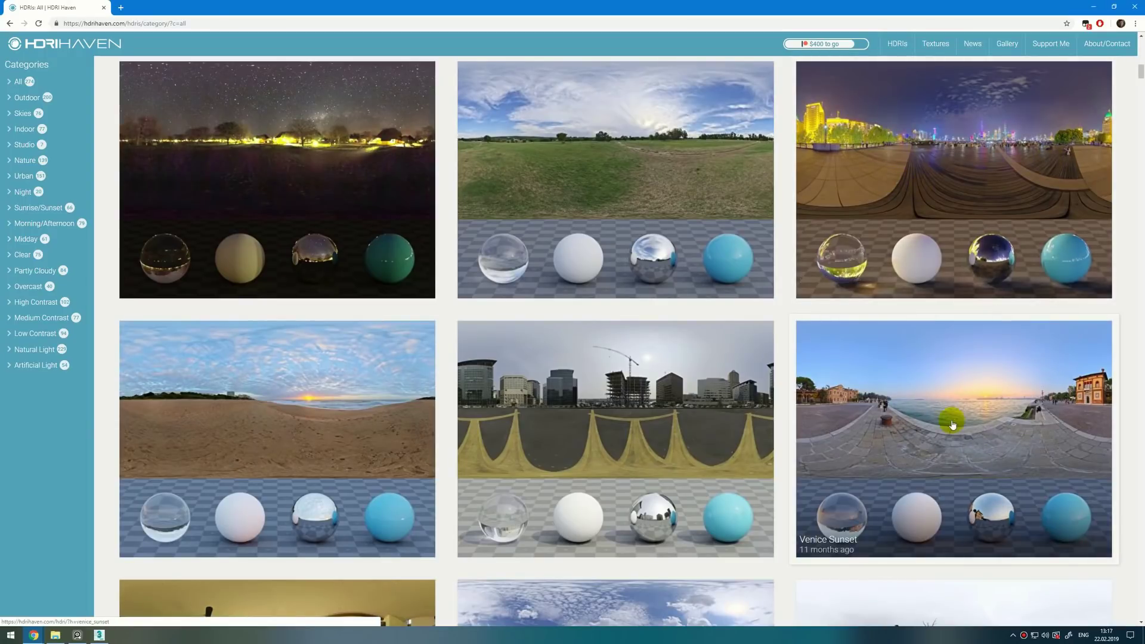
# - Back in 3ds Max, load the venice_dawn_1 HDR bitmap, use it as the Corona scene environment and restart the render
pyautogui.hotkey('alt', 'Tab')
pyautogui.click(770, 9)
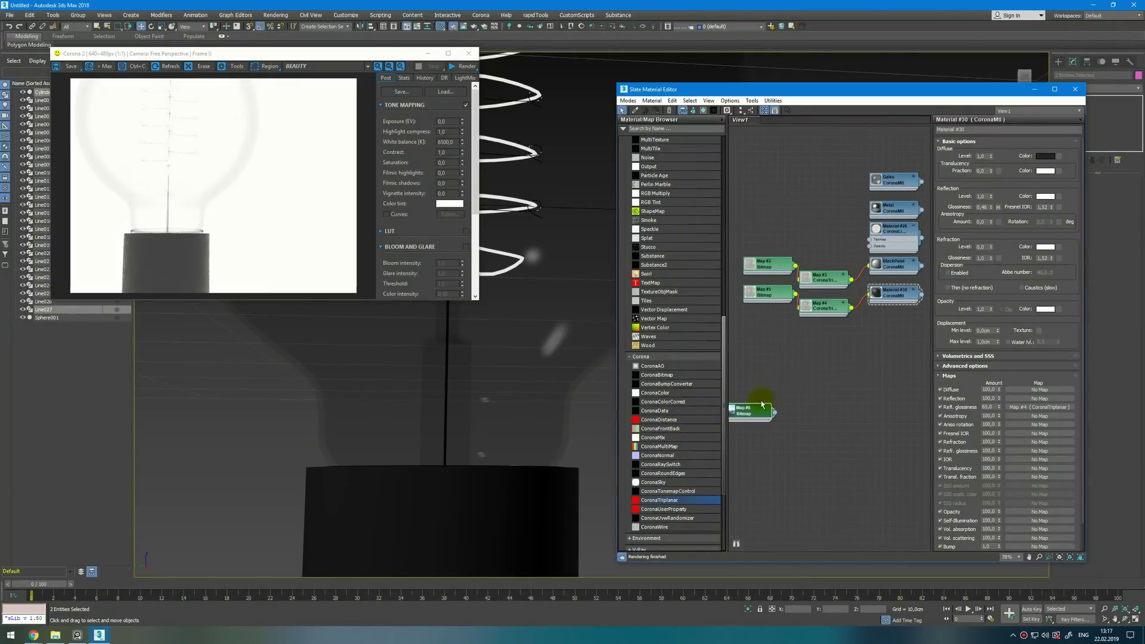
pyautogui.moveTo(733, 89); pyautogui.dragTo(336, 79)
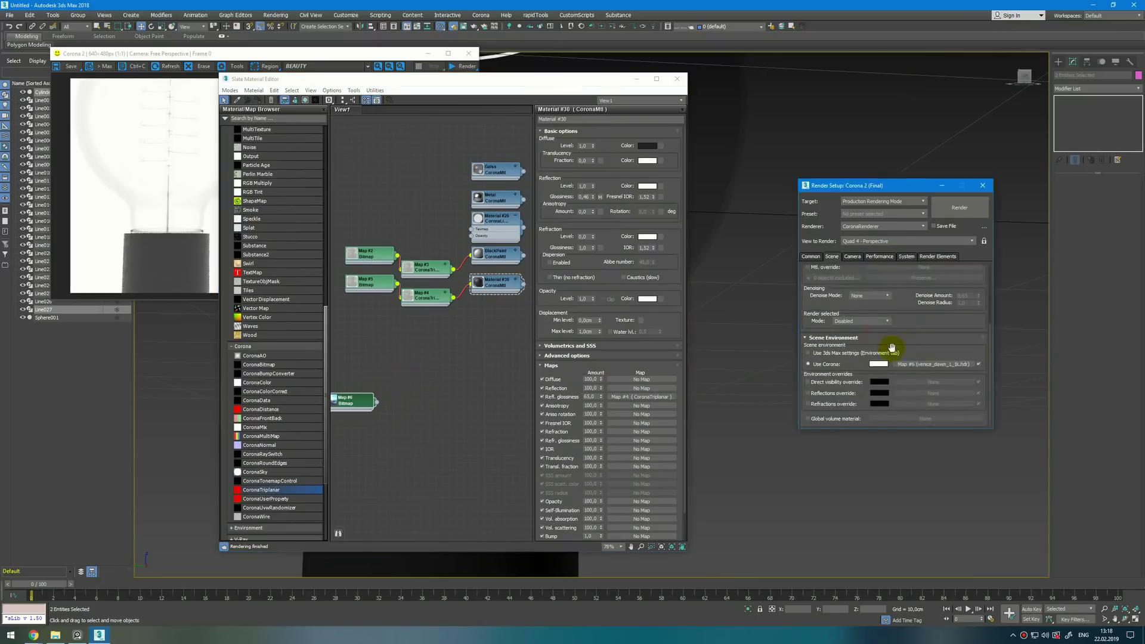
pyautogui.moveTo(467, 67); pyautogui.dragTo(469, 80)
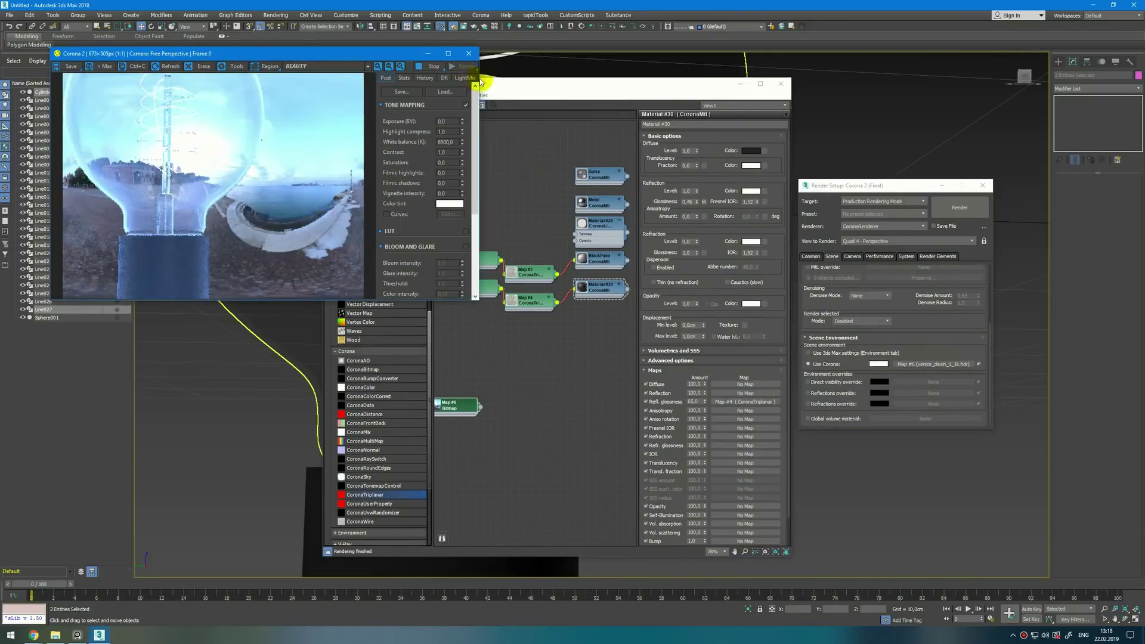
# - Give the glass material volumetric absorption with a distance of about 0.5 cm and a muted warm absorption colour
pyautogui.moveTo(579, 182); pyautogui.dragTo(567, 248, button='middle')
pyautogui.doubleClick(587, 240)
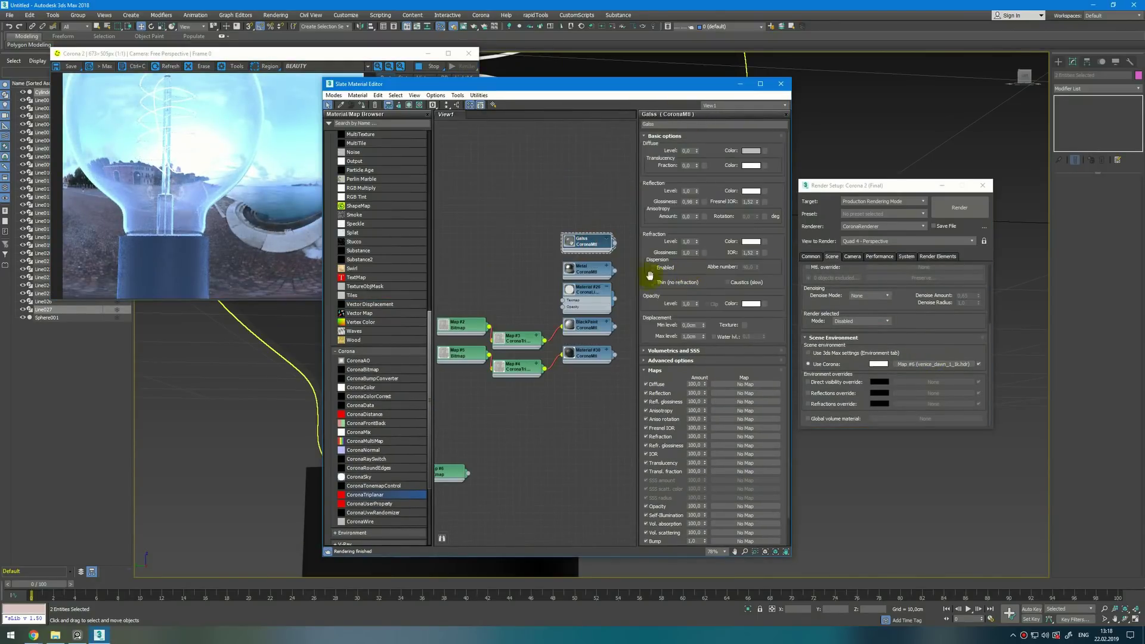
pyautogui.scroll(-1, 649, 284)
pyautogui.click(671, 331)
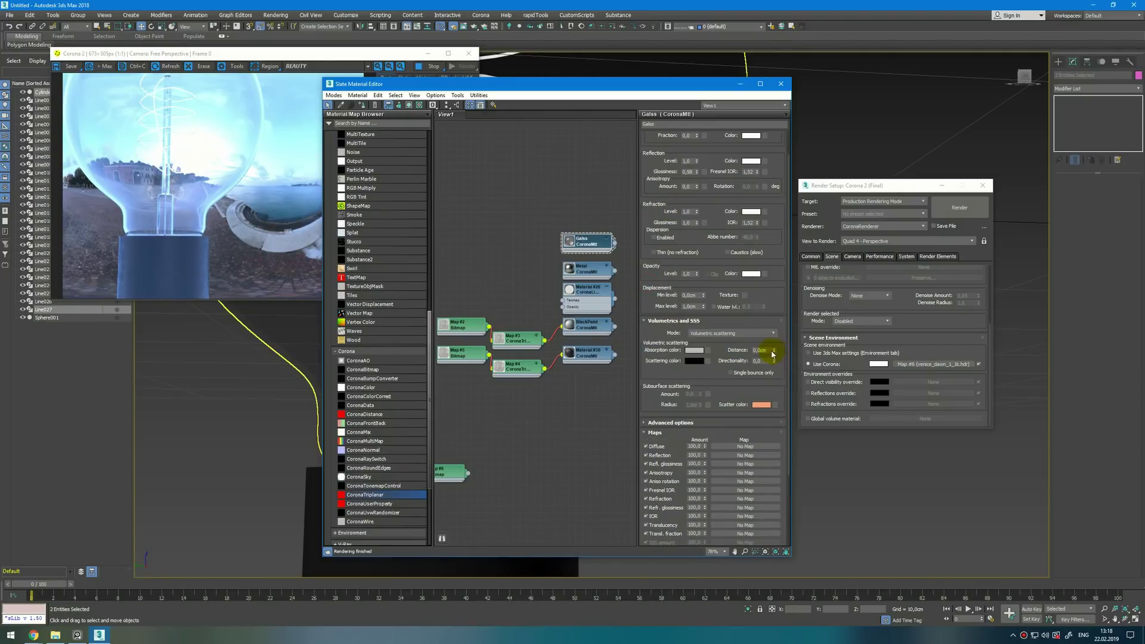
pyautogui.moveTo(775, 353); pyautogui.dragTo(779, 338)
pyautogui.click(695, 351)
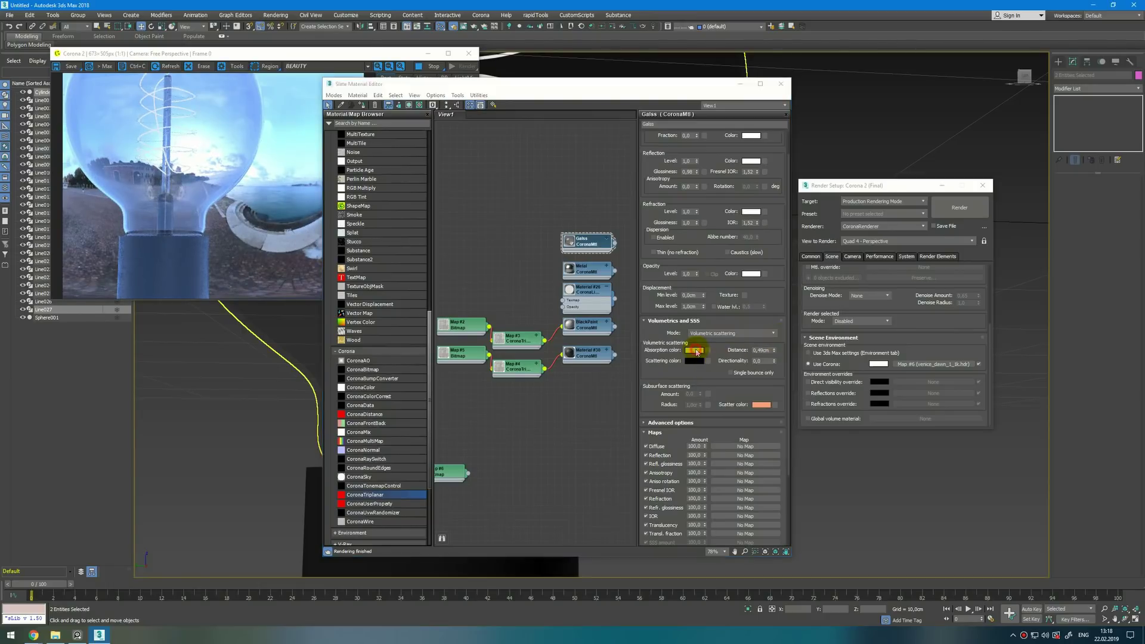
pyautogui.moveTo(290, 94); pyautogui.dragTo(311, 99)
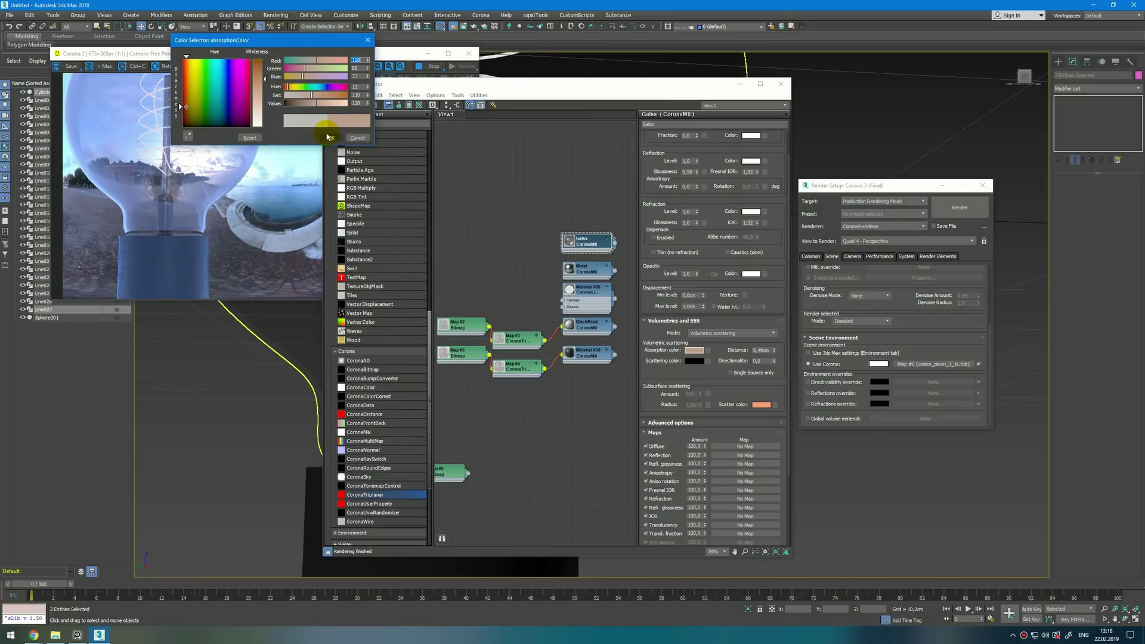
pyautogui.click(328, 137)
# - Review the filament's light material, then stop the render and close the material editor and render window
pyautogui.doubleClick(587, 292)
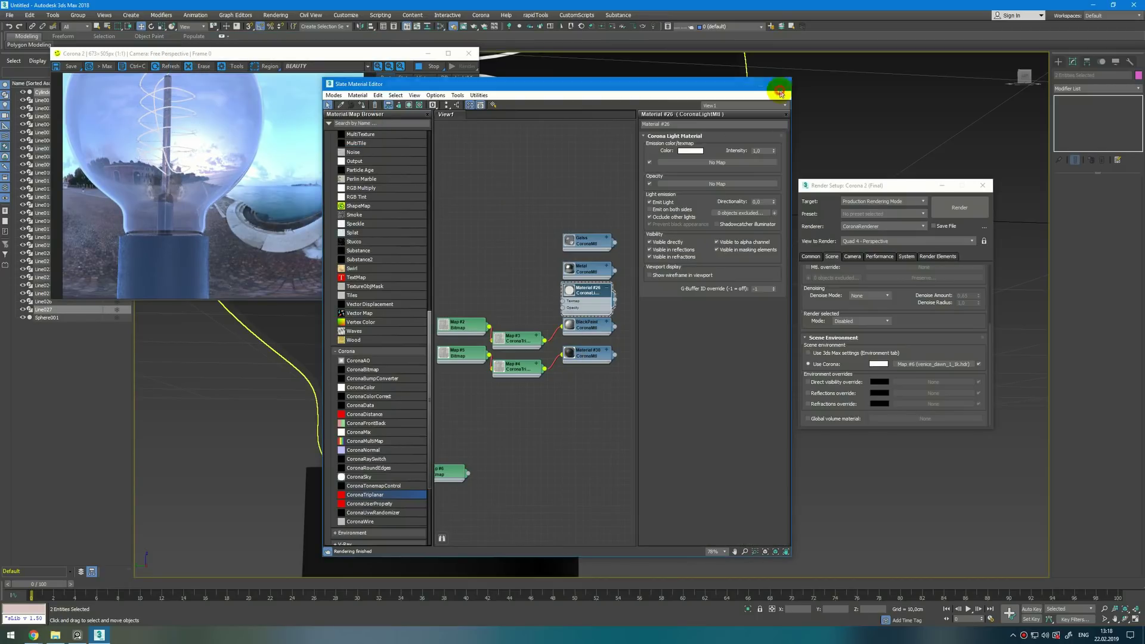
pyautogui.click(781, 85)
pyautogui.click(428, 67)
pyautogui.click(465, 57)
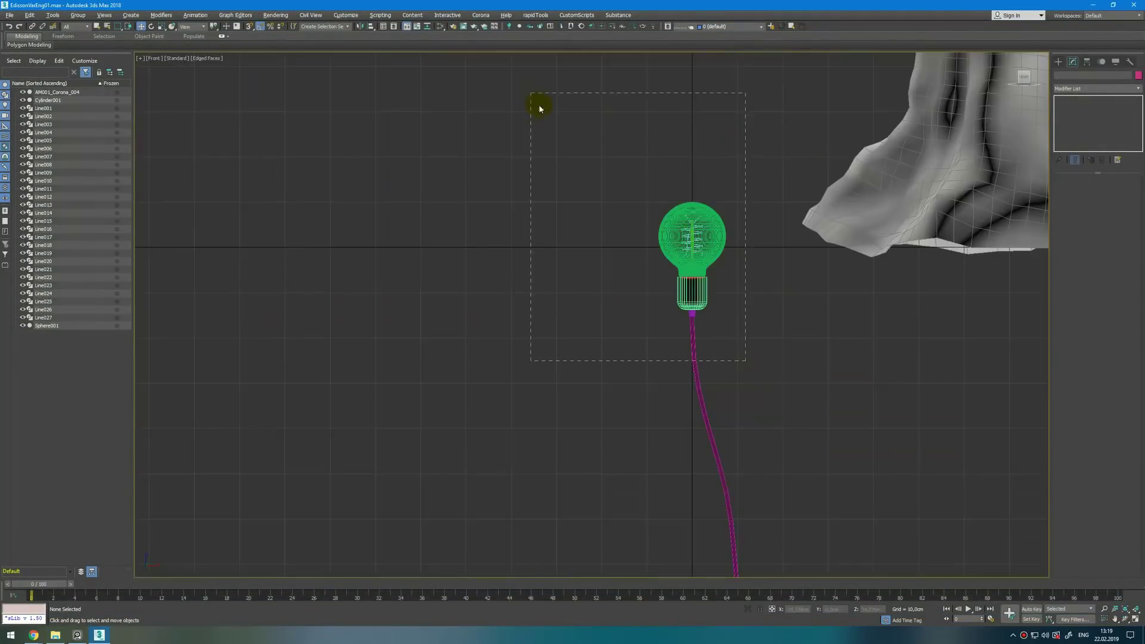
# - Select all bulb, socket and cord parts in the tree scene and group them as Lamp01
pyautogui.moveTo(540, 107); pyautogui.dragTo(546, 119)
pyautogui.click(77, 15)
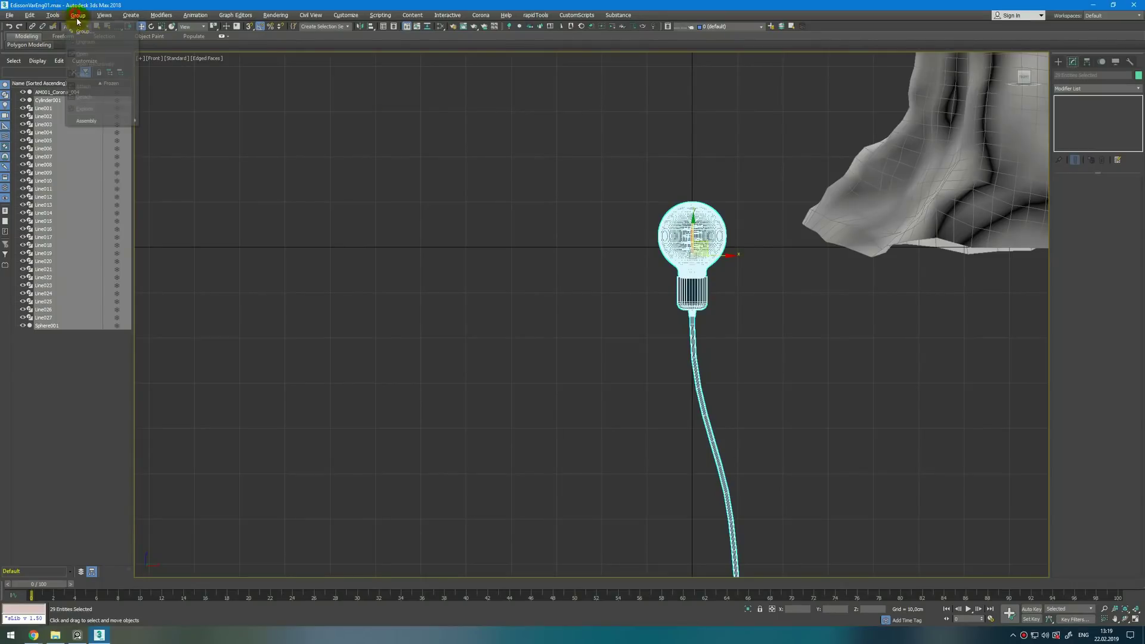
pyautogui.click(87, 23)
pyautogui.write('Lamp01')
pyautogui.press('Return')
# - Move the Lamp01 group up to the height of the tree's crown
pyautogui.scroll(-5, 562, 219)
pyautogui.click(631, 232)
pyautogui.hotkey('alt', 'w')
pyautogui.middleClick(782, 441)
pyautogui.hotkey('alt', 'w')
pyautogui.keyDown('alt'); pyautogui.moveTo(780, 440); pyautogui.dragTo(716, 434, button='middle'); pyautogui.keyUp('alt')
pyautogui.scroll(-10, 656, 441)
pyautogui.click(649, 450)
pyautogui.moveTo(652, 428); pyautogui.dragTo(550, 209)
# - In the top view, place Lamp01 just outside the front-left edge of the tree crown and deselect it
pyautogui.hotkey('alt', 'w')
pyautogui.middleClick(448, 155)
pyautogui.hotkey('alt', 'w')
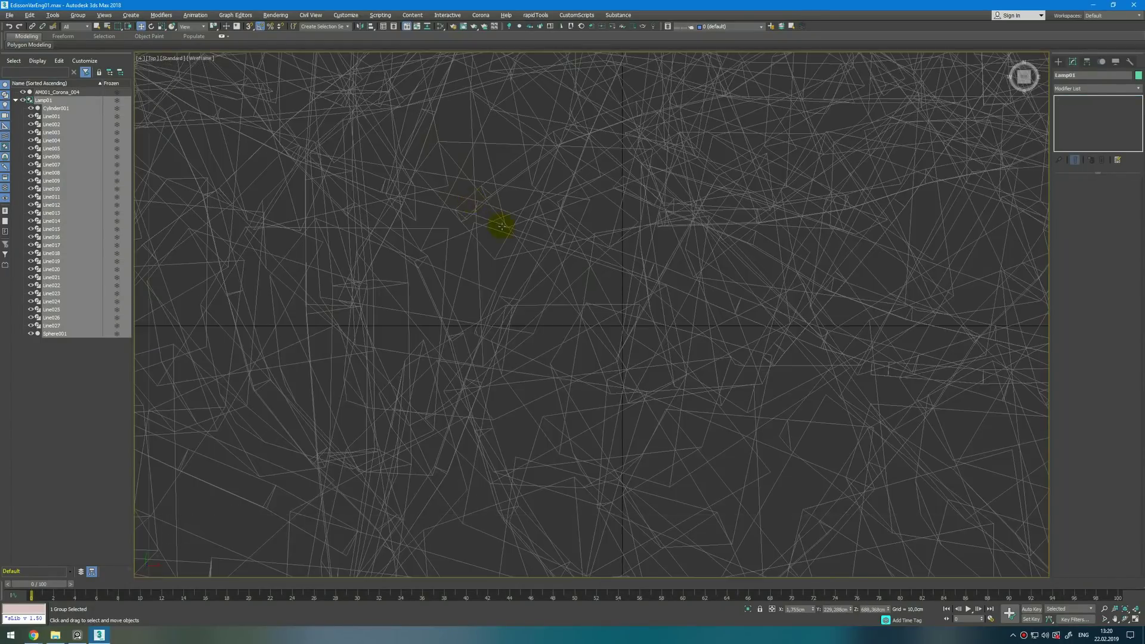
pyautogui.press('z')
pyautogui.scroll(-6, 507, 244)
pyautogui.scroll(-5, 557, 375)
pyautogui.click(582, 435)
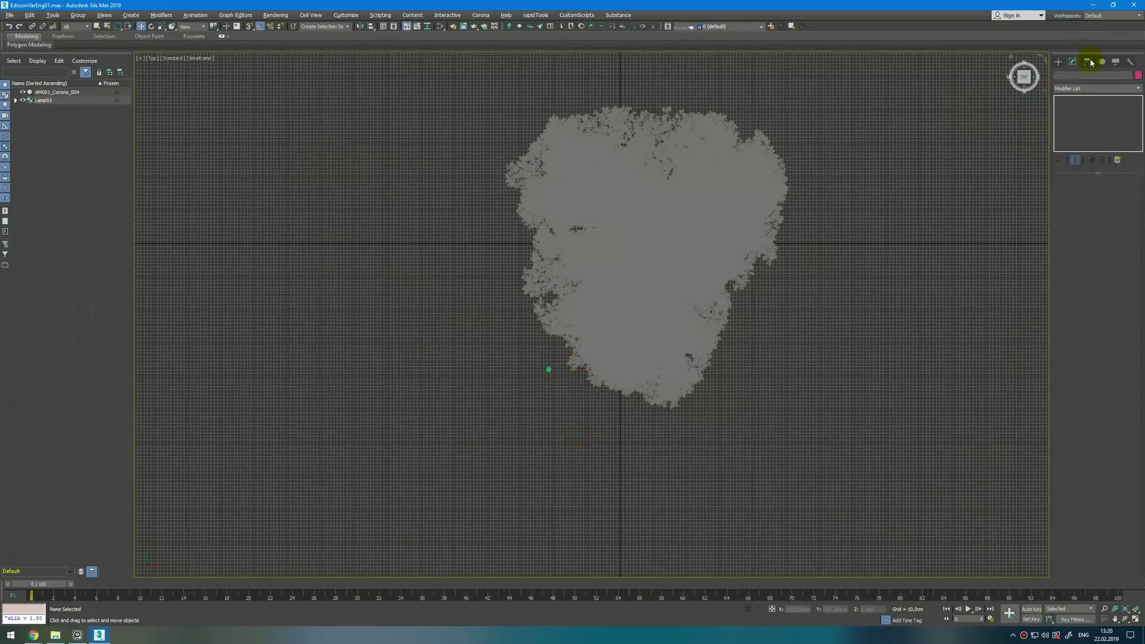
# - Create a targeted Corona camera in front of the tree, aimed toward the lamp with a target distance of about 520 cm
pyautogui.click(1059, 61)
pyautogui.click(1088, 73)
pyautogui.click(1106, 127)
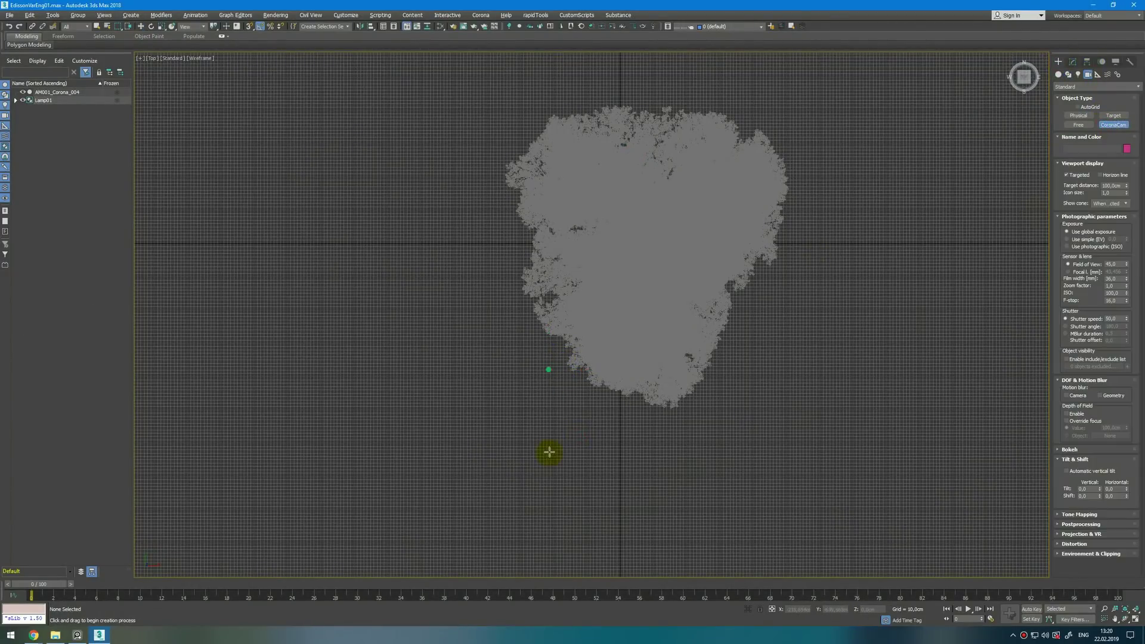
pyautogui.scroll(4, 556, 437)
pyautogui.moveTo(583, 427); pyautogui.dragTo(582, 255)
pyautogui.click(1073, 61)
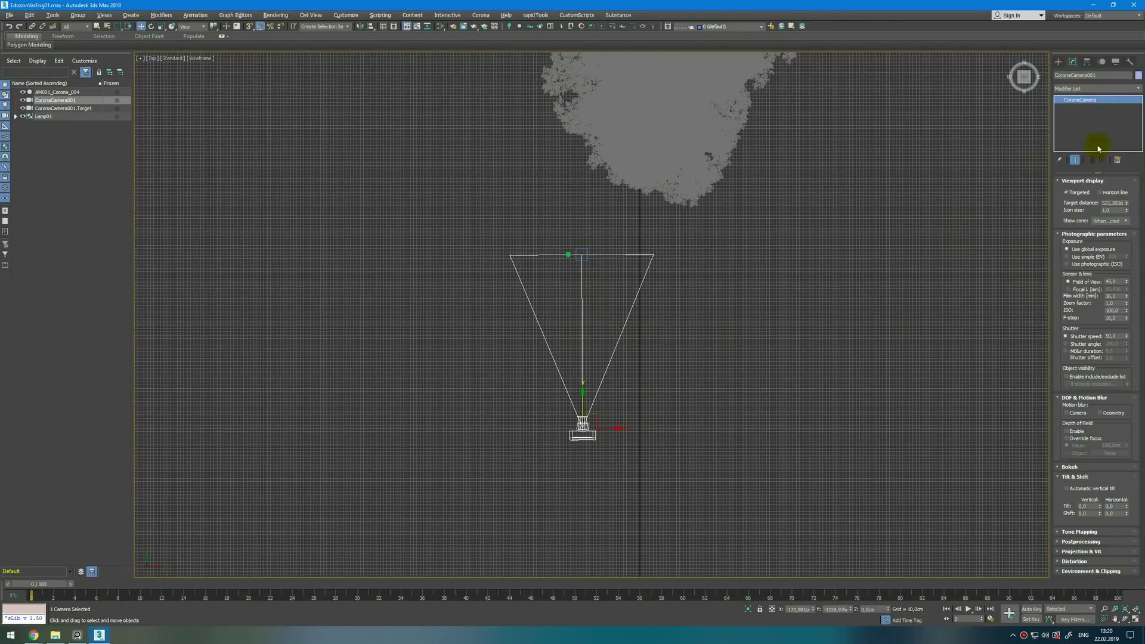
# - Set the Corona camera's focal length to 50 mm and switch a viewport to the camera view
pyautogui.click(1113, 289)
pyautogui.write('50')
pyautogui.press('Return')
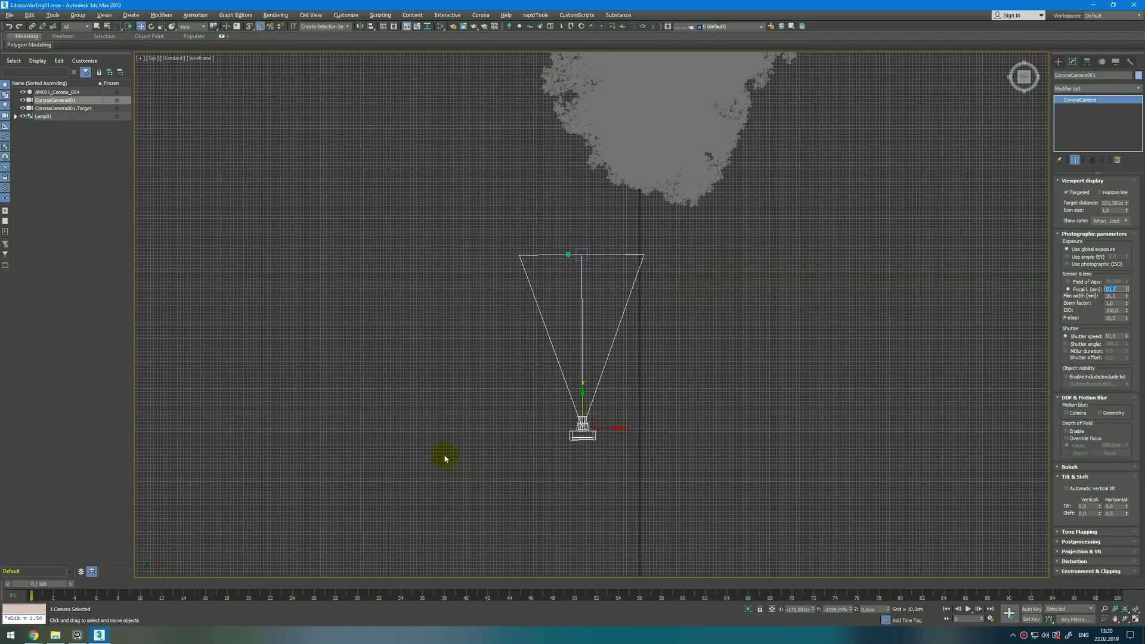
pyautogui.hotkey('alt', 'w')
pyautogui.middleClick(398, 415)
pyautogui.hotkey('alt', 'w')
pyautogui.press('z')
pyautogui.hotkey('alt', 'w')
pyautogui.hotkey('alt', 'w')
pyautogui.press('c')
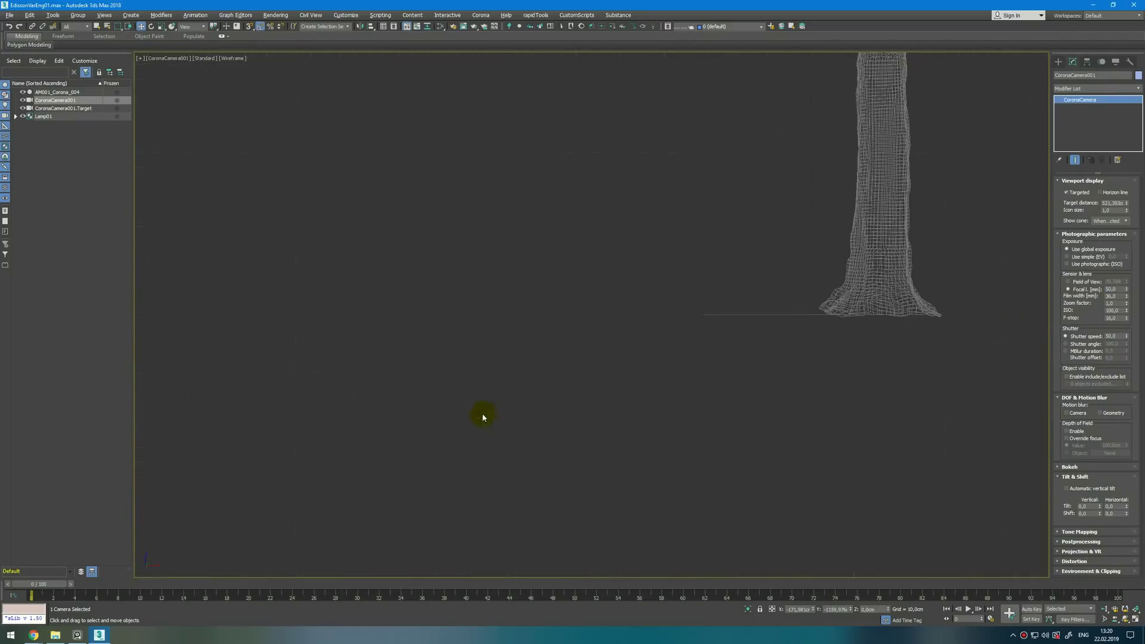
# - Raise the camera and its target to the lamp's height so the lamp and tree crown are in view
pyautogui.click(153, 61)
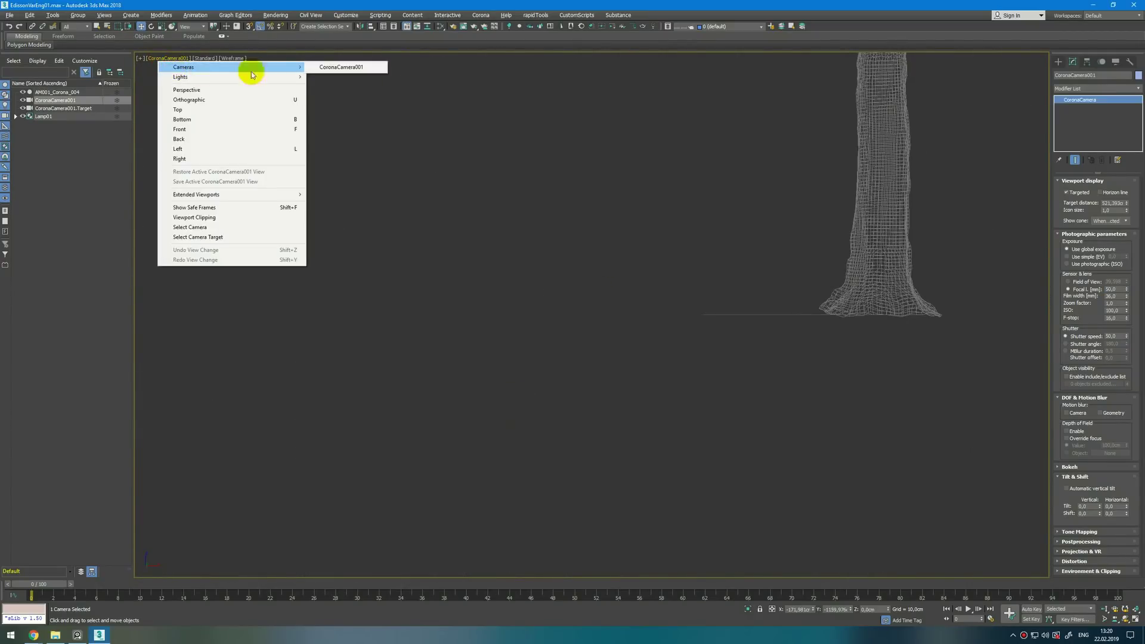
pyautogui.click(384, 12)
pyautogui.moveTo(632, 220); pyautogui.dragTo(668, 311, button='middle')
pyautogui.hotkey('alt', 'w')
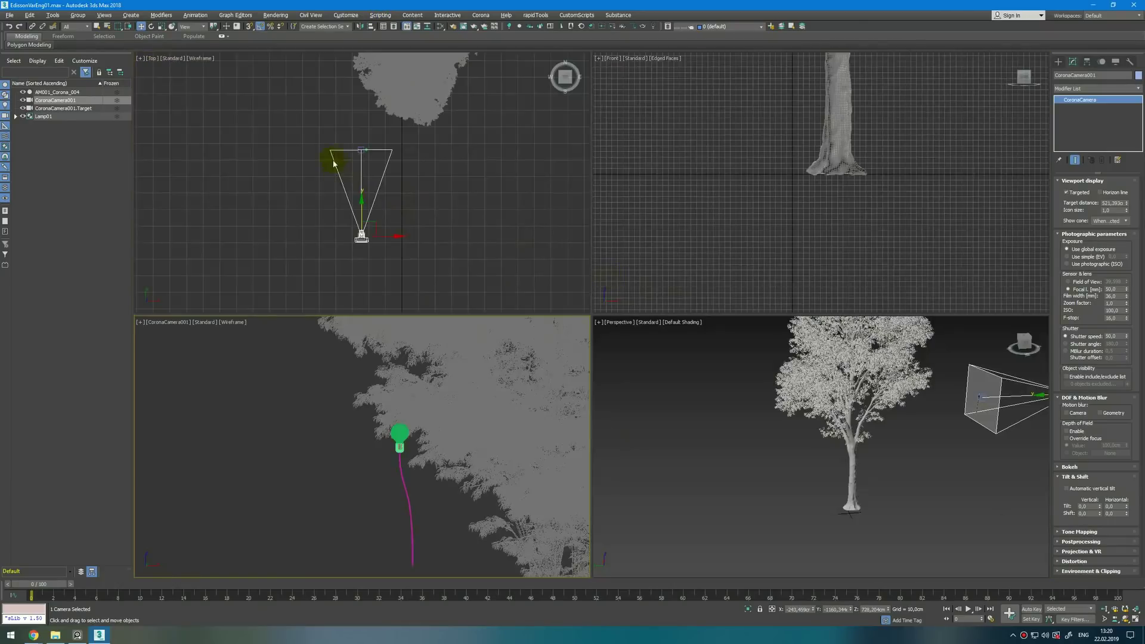
# - In the top view, move the camera toward the lamp, then bring Lamp01 forward close to the camera
pyautogui.scroll(3, 357, 167)
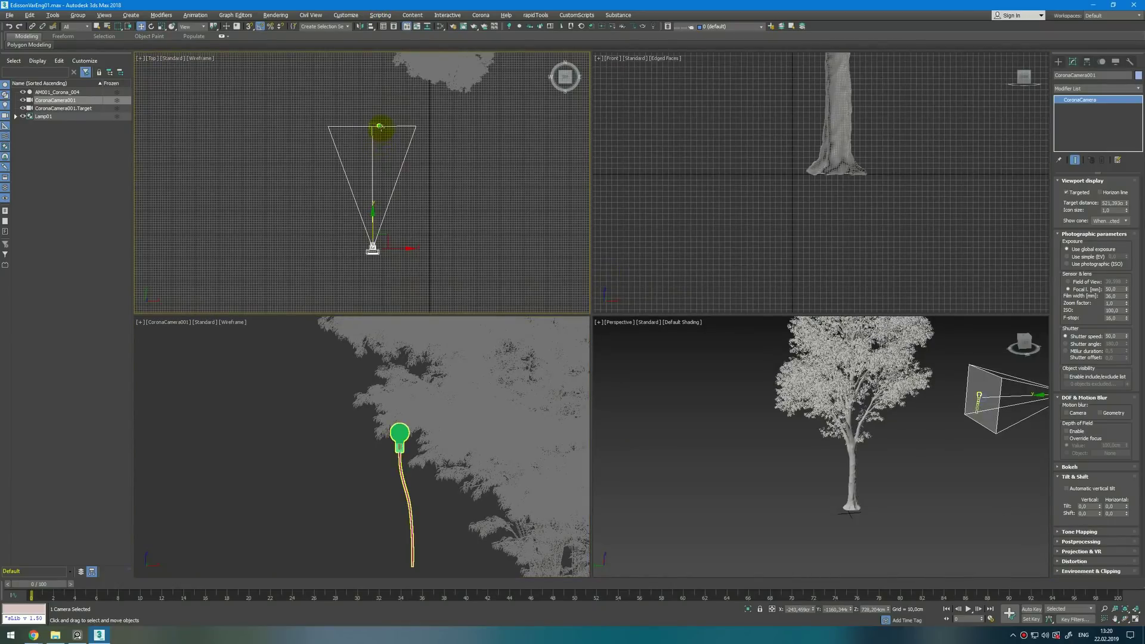
pyautogui.click(379, 124)
pyautogui.click(373, 248)
pyautogui.moveTo(371, 227); pyautogui.dragTo(368, 195)
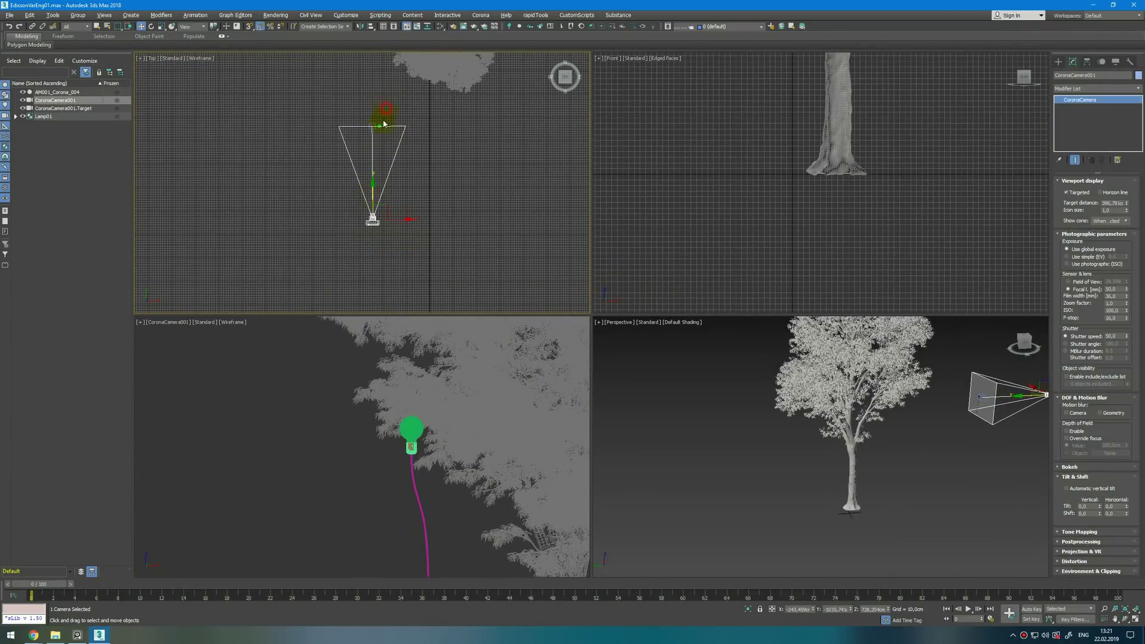
pyautogui.click(386, 111)
pyautogui.moveTo(380, 126); pyautogui.dragTo(391, 190)
# - Rotate Lamp01 upside down and tilt it slightly so the bulb hangs from its cord
pyautogui.press('e')
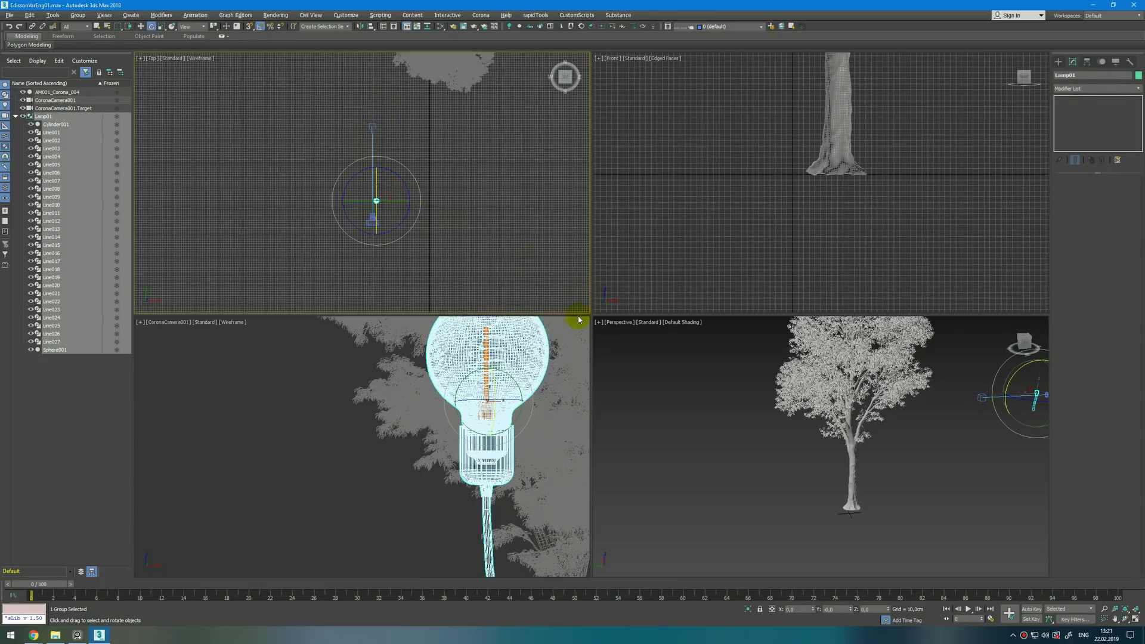
pyautogui.moveTo(1002, 382); pyautogui.dragTo(841, 406, button='middle')
pyautogui.scroll(3, 864, 382)
pyautogui.moveTo(864, 378); pyautogui.dragTo(954, 345)
pyautogui.moveTo(509, 383); pyautogui.dragTo(485, 403)
pyautogui.press('w')
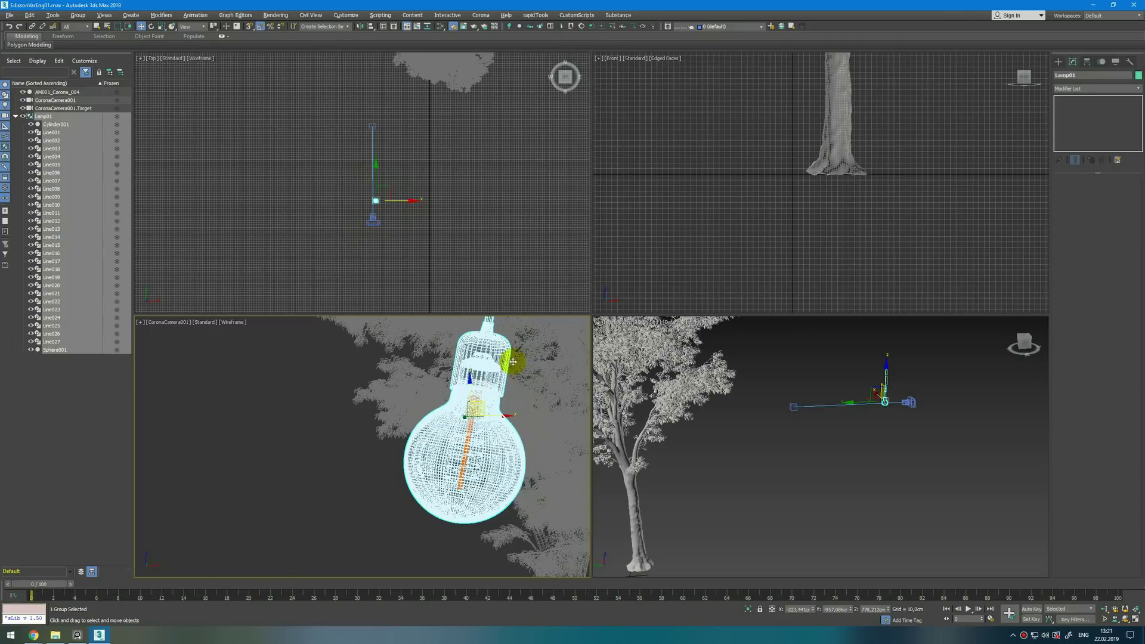
# - Set the render output size to the HDTV (video) preset at 1920 × 1080 and show safe frames in the camera view
pyautogui.press('F10')
pyautogui.click(813, 256)
pyautogui.click(855, 371)
pyautogui.click(849, 488)
pyautogui.click(984, 186)
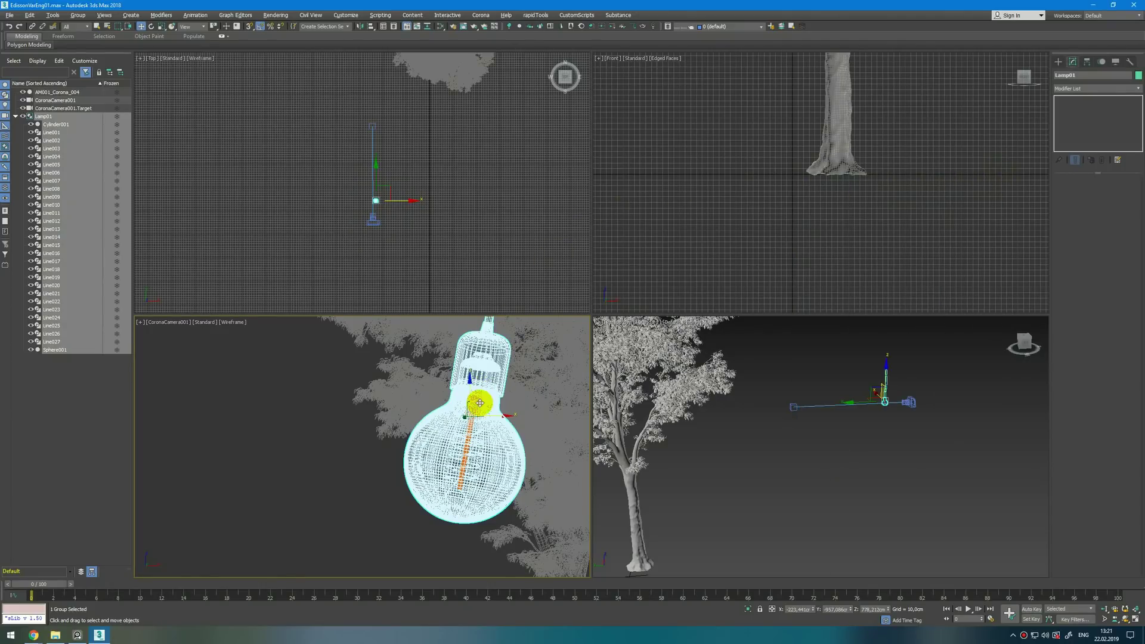
pyautogui.hotkey('shift', 'f')
# - Position Lamp01 in the camera frame and clone it twice, placing the two copies staggered farther behind it
pyautogui.moveTo(478, 404); pyautogui.dragTo(463, 407)
pyautogui.scroll(5, 371, 156)
pyautogui.moveTo(401, 281)
pyautogui.keyDown('shift'); pyautogui.mouseDown()
pyautogui.moveTo(368, 214)
pyautogui.moveTo(394, 226)
pyautogui.moveTo(463, 185)
pyautogui.moveTo(440, 204)
pyautogui.mouseUp(); pyautogui.keyUp('shift')
pyautogui.click(573, 355)
pyautogui.press('e')
pyautogui.press('w')
pyautogui.moveTo(356, 397); pyautogui.dragTo(353, 368)
pyautogui.moveTo(318, 421); pyautogui.dragTo(293, 352)
pyautogui.click(376, 337)
# - Move the camera target close to the nearest lamp and lower the camera slightly
pyautogui.scroll(-5, 479, 176)
pyautogui.moveTo(478, 176); pyautogui.dragTo(461, 215, button='middle')
pyautogui.click(422, 192)
pyautogui.moveTo(423, 167); pyautogui.dragTo(424, 241)
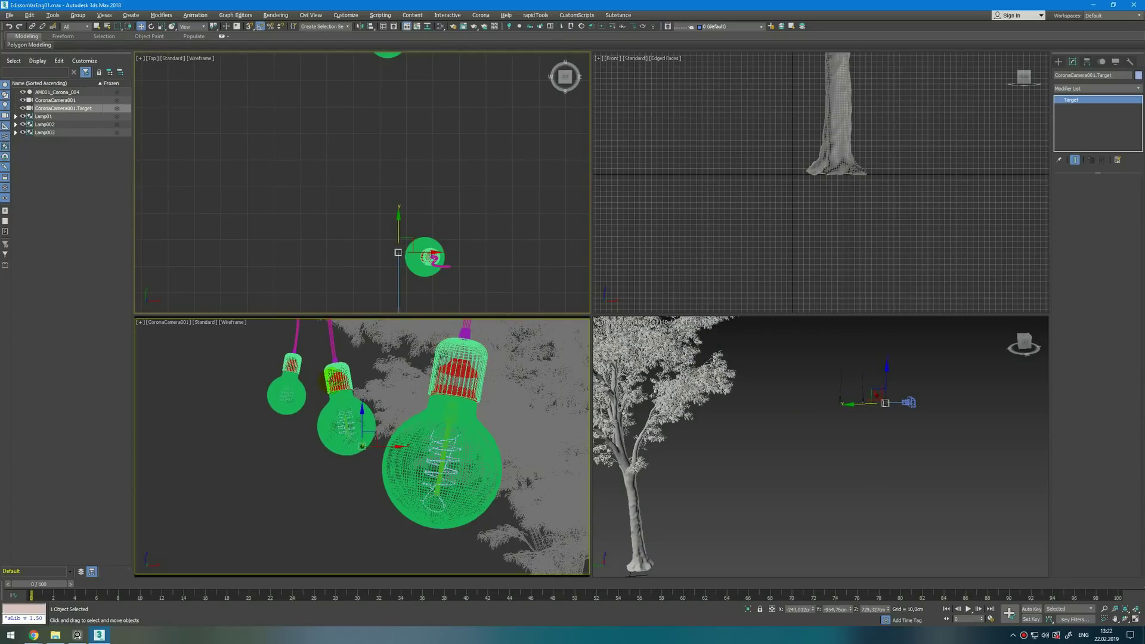
pyautogui.click(332, 379)
pyautogui.click(909, 402)
pyautogui.moveTo(910, 376); pyautogui.dragTo(910, 381)
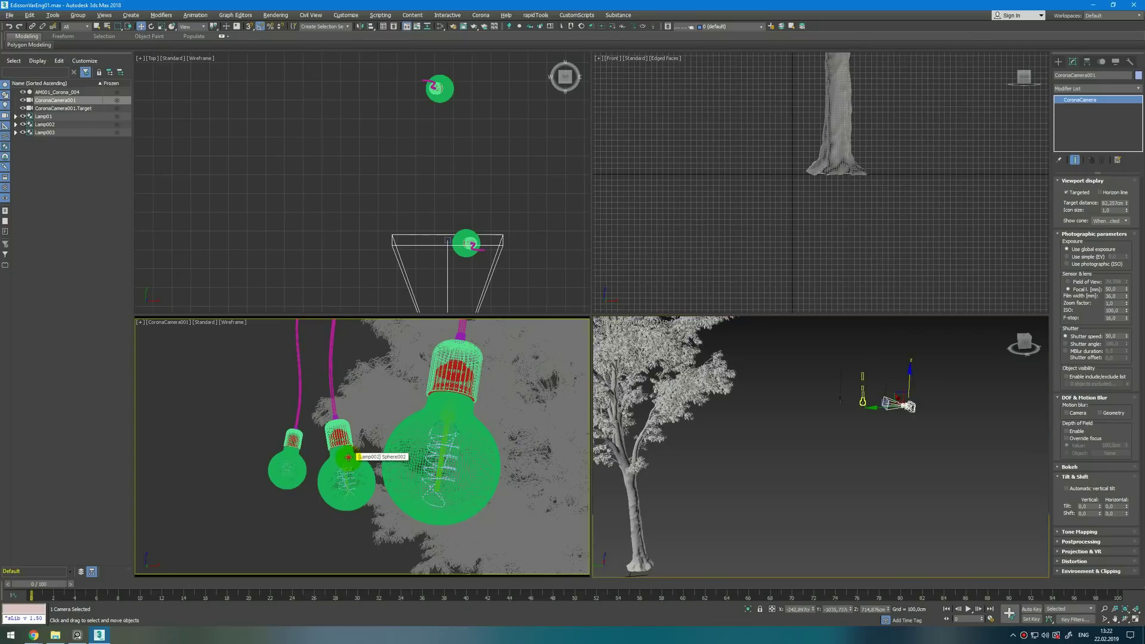
# - Raise the two rear lamps, Lamp002 and Lamp003, and nudge Lamp002 into place in the camera frame
pyautogui.moveTo(349, 458); pyautogui.dragTo(348, 408)
pyautogui.click(300, 425)
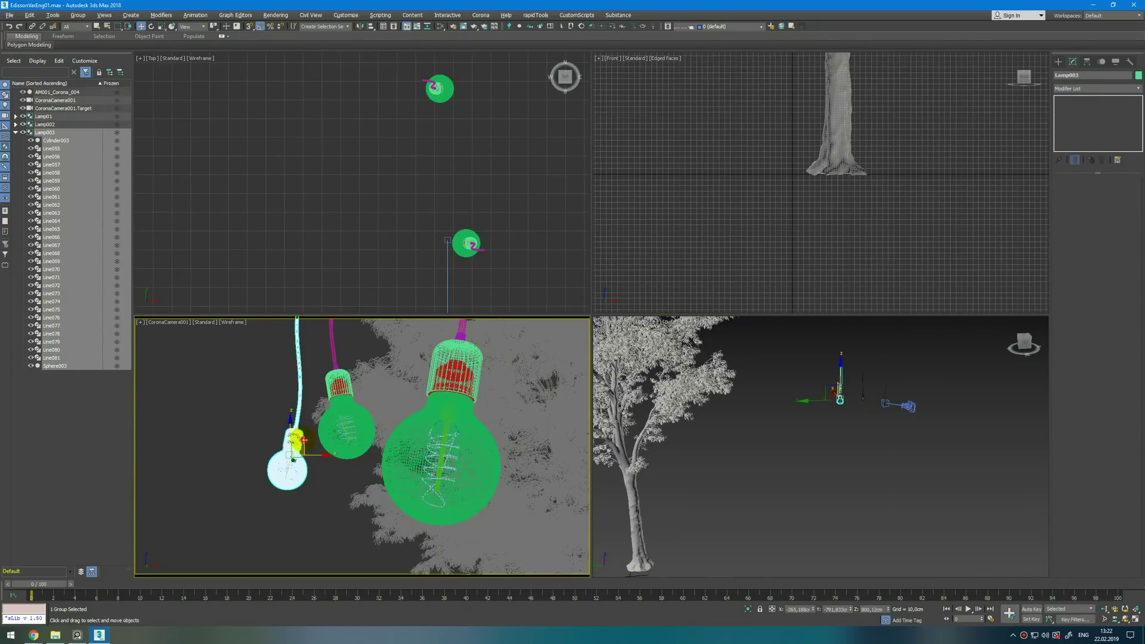
pyautogui.moveTo(303, 440); pyautogui.dragTo(298, 362)
pyautogui.moveTo(343, 411); pyautogui.dragTo(337, 402)
# - Clone the tree as two instances, one behind and to the left, the other in front near the camera
pyautogui.click(402, 358)
pyautogui.scroll(-10, 499, 220)
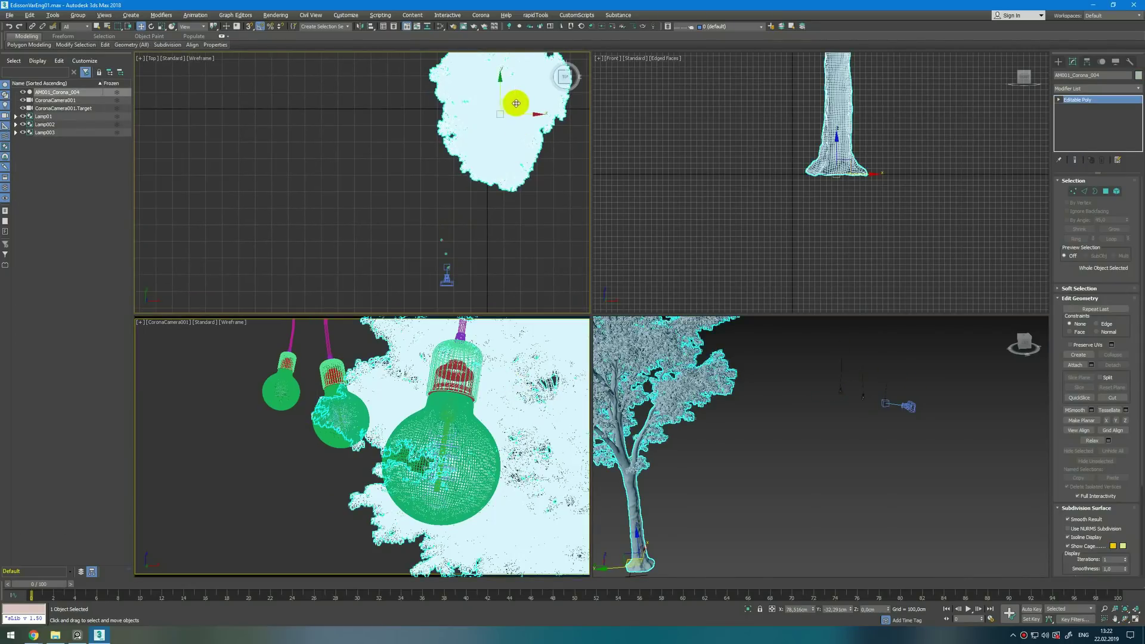
pyautogui.keyDown('shift'); pyautogui.moveTo(516, 104); pyautogui.dragTo(458, 91); pyautogui.keyUp('shift')
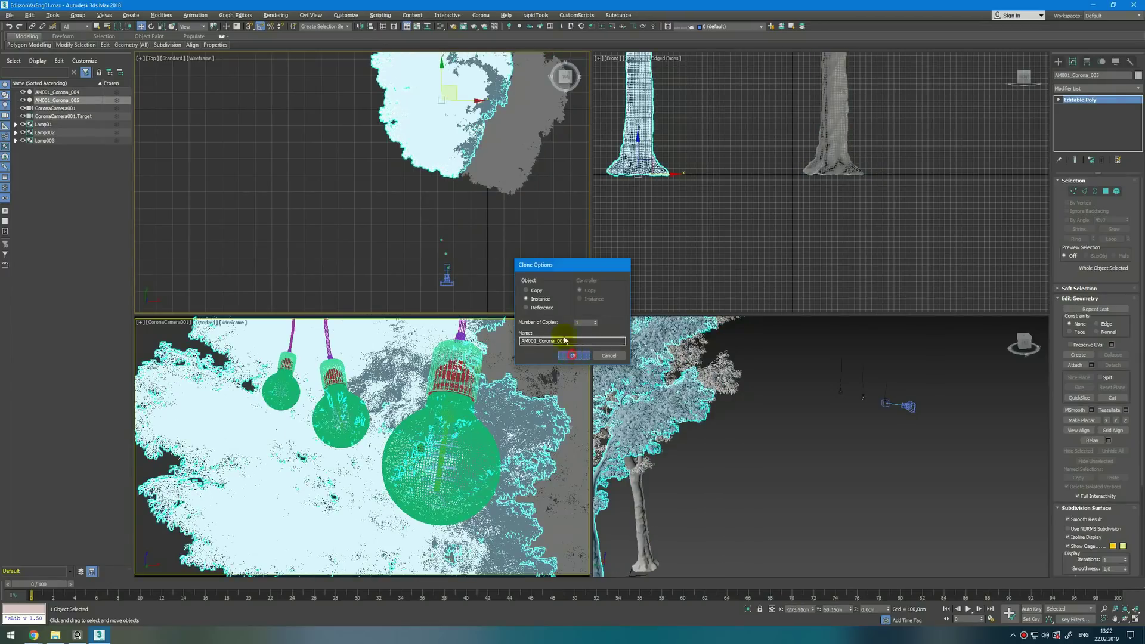
pyautogui.click(573, 356)
pyautogui.scroll(-2, 456, 172)
pyautogui.moveTo(456, 173); pyautogui.dragTo(473, 132)
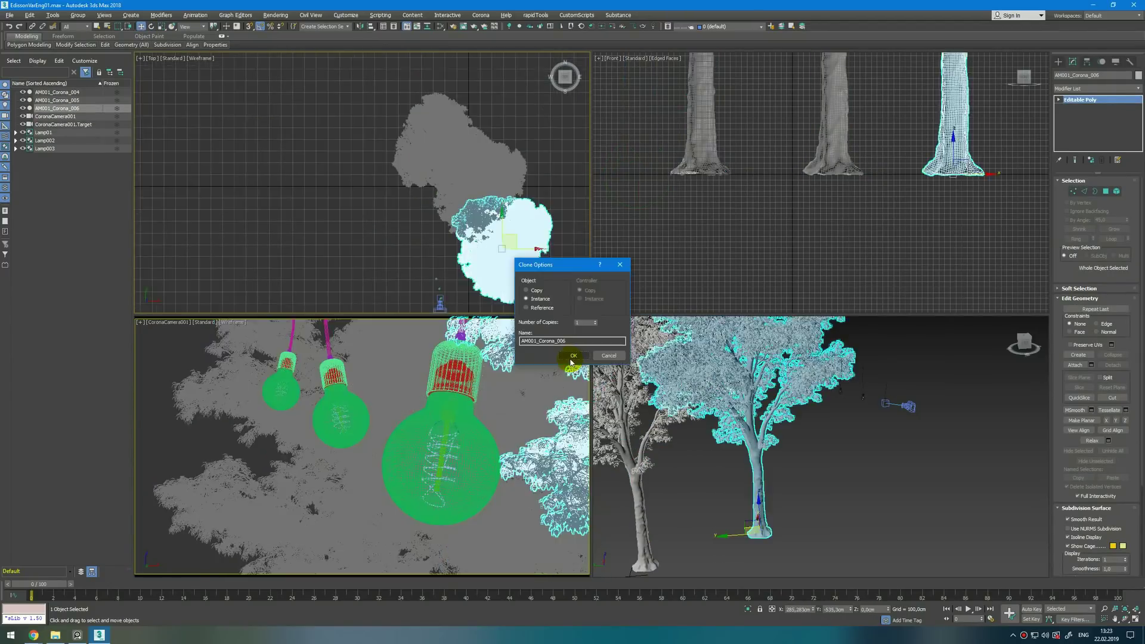
pyautogui.click(573, 356)
# - Rotate the new foreground tree about its vertical axis and place it beside the camera
pyautogui.moveTo(484, 144); pyautogui.dragTo(529, 227, button='middle')
pyautogui.press('e')
pyautogui.moveTo(502, 191); pyautogui.dragTo(523, 254, button='middle')
pyautogui.scroll(-3, 484, 158)
pyautogui.scroll(1, 496, 178)
pyautogui.moveTo(486, 234); pyautogui.dragTo(503, 259)
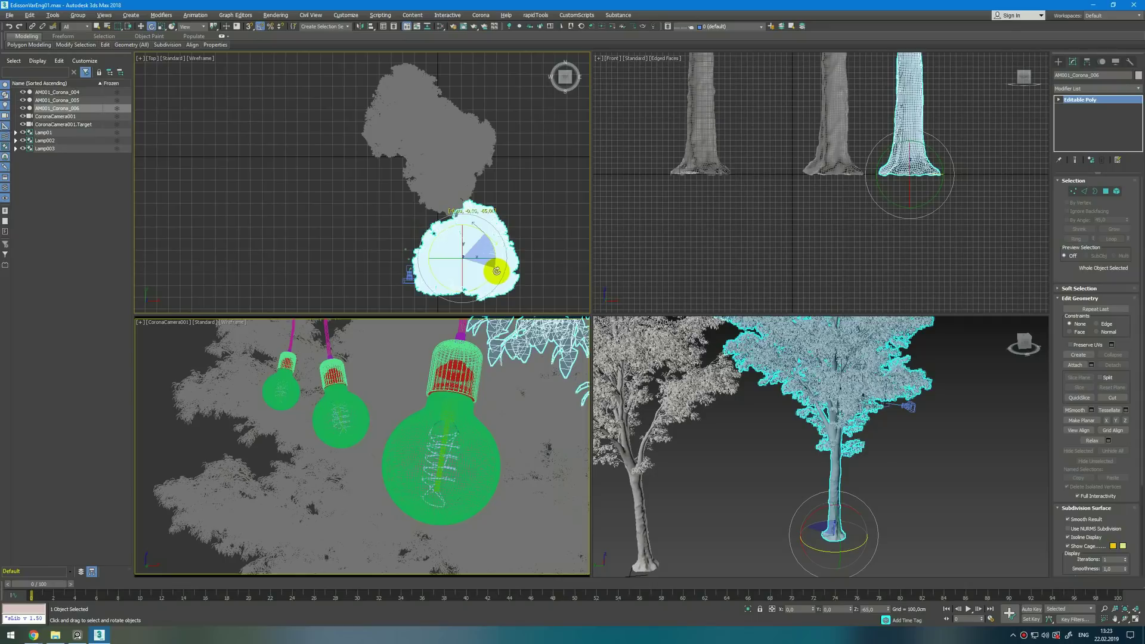
pyautogui.press('w')
pyautogui.press('e')
pyautogui.scroll(6, 409, 179)
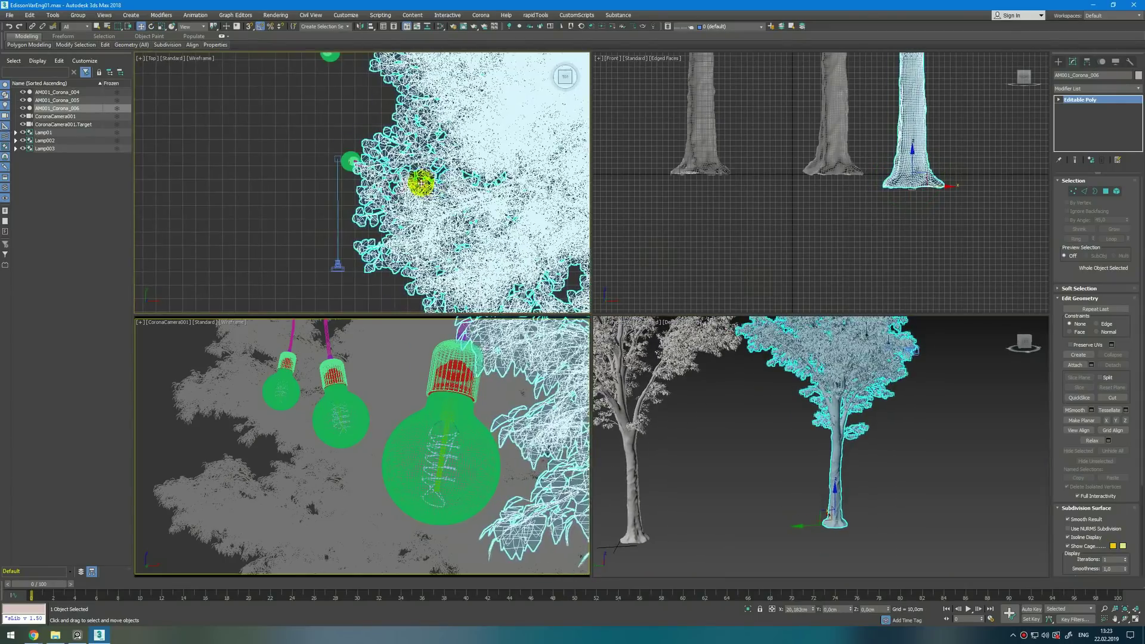
# - Shift the foreground tree sideways and raise it so its lower branches approach the lamps' height
pyautogui.scroll(-2, 493, 191)
pyautogui.press('w')
pyautogui.moveTo(558, 177); pyautogui.dragTo(542, 204)
pyautogui.click(854, 477)
pyautogui.moveTo(856, 497); pyautogui.dragTo(853, 391)
pyautogui.scroll(-3, 844, 334)
pyautogui.keyDown('alt'); pyautogui.moveTo(843, 329); pyautogui.dragTo(840, 366, button='middle'); pyautogui.keyUp('alt')
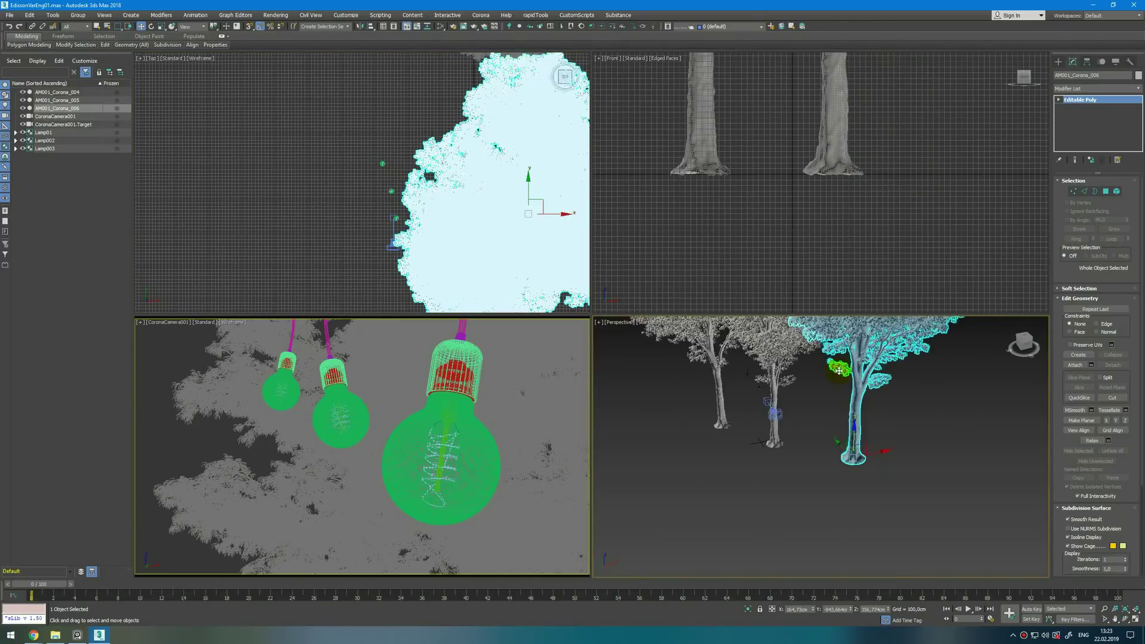
# - Move the foreground tree horizontally until its leaves enter the camera frame beside the nearest bulb
pyautogui.scroll(2, 840, 366)
pyautogui.moveTo(879, 493); pyautogui.dragTo(818, 511)
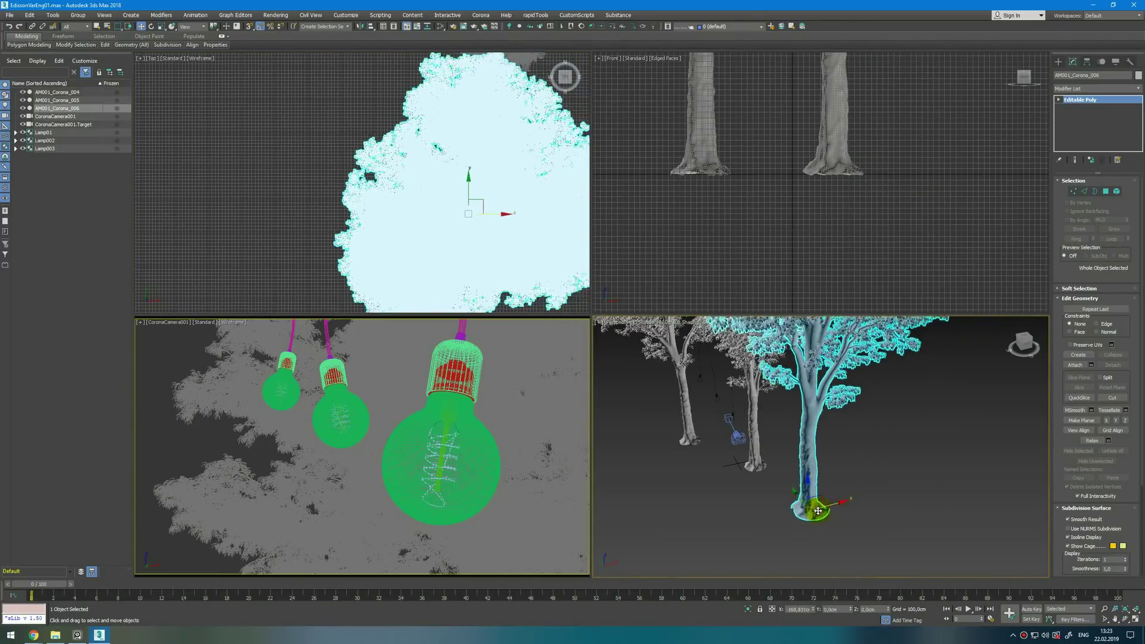
pyautogui.moveTo(818, 511); pyautogui.dragTo(777, 518)
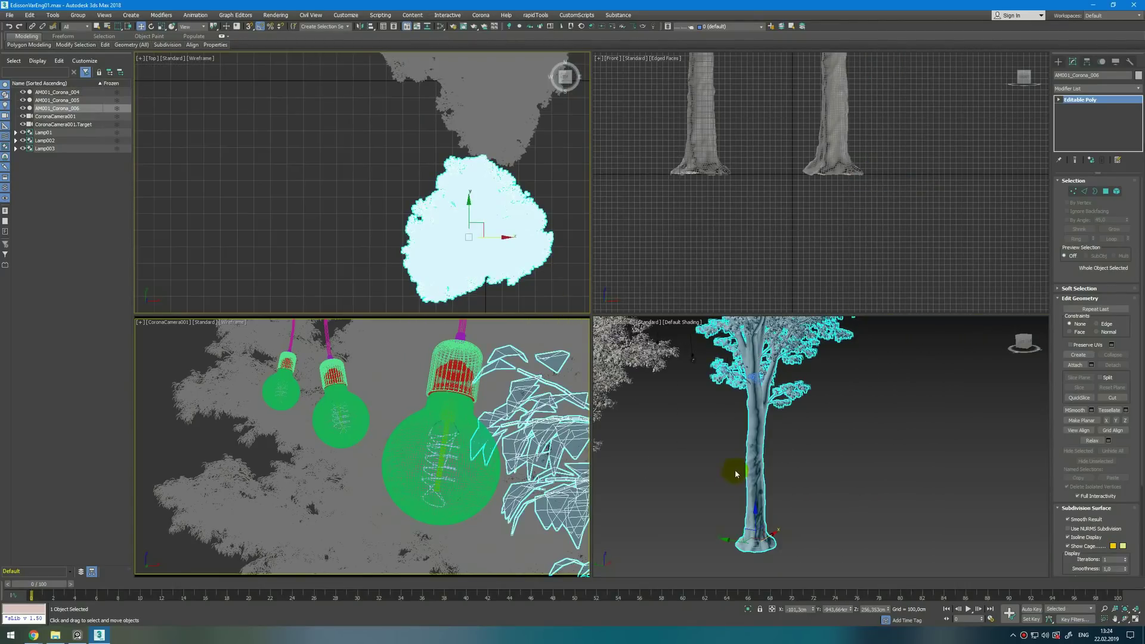
pyautogui.keyDown('alt'); pyautogui.moveTo(755, 485); pyautogui.dragTo(784, 510, button='middle'); pyautogui.keyUp('alt')
pyautogui.moveTo(784, 510); pyautogui.dragTo(762, 499)
pyautogui.keyDown('alt'); pyautogui.moveTo(785, 492); pyautogui.dragTo(779, 482, button='middle'); pyautogui.keyUp('alt')
pyautogui.moveTo(779, 482); pyautogui.dragTo(779, 485)
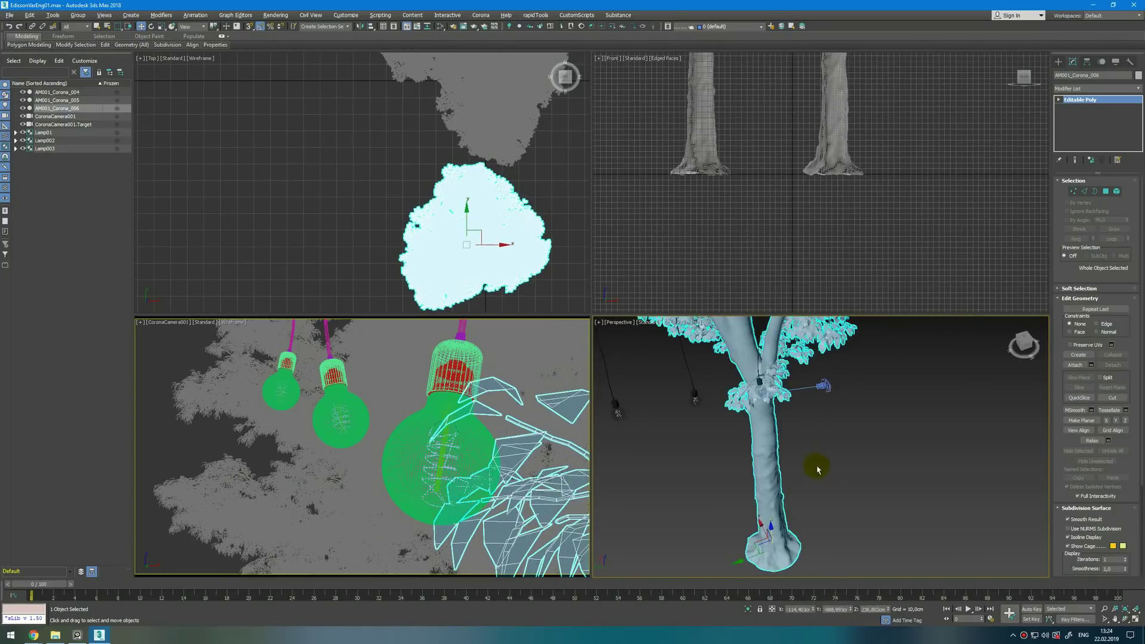
pyautogui.scroll(-4, 901, 392)
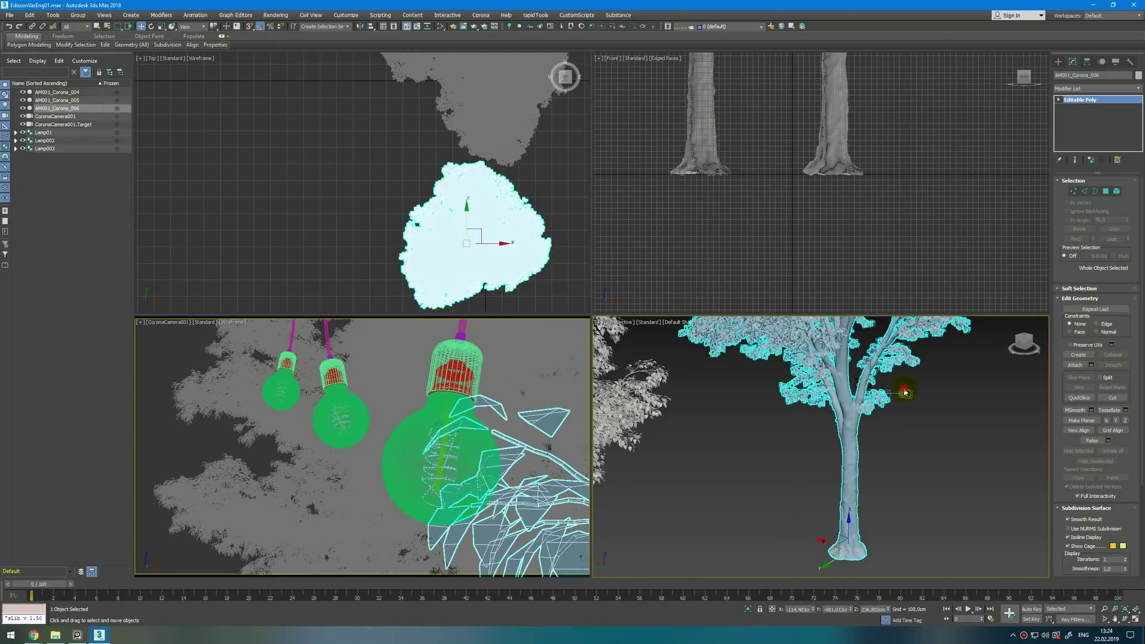
# - Select all three lamps, move them a little farther from the camera and raise them slightly
pyautogui.click(903, 396)
pyautogui.click(912, 396)
pyautogui.moveTo(381, 252); pyautogui.dragTo(384, 258, button='middle')
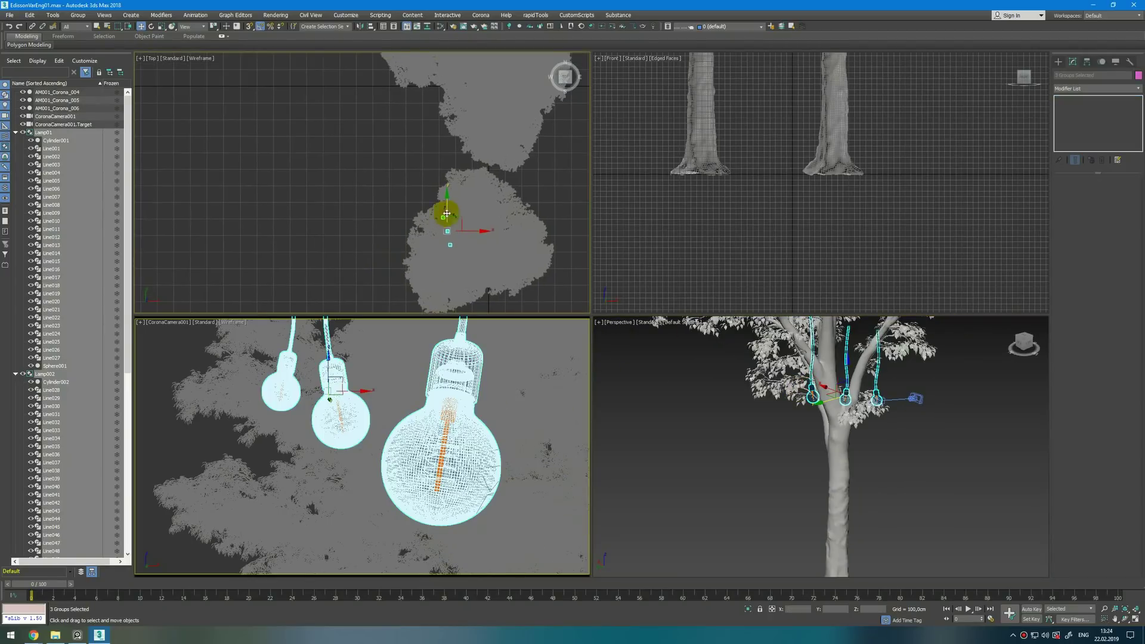
pyautogui.moveTo(449, 215); pyautogui.dragTo(450, 205)
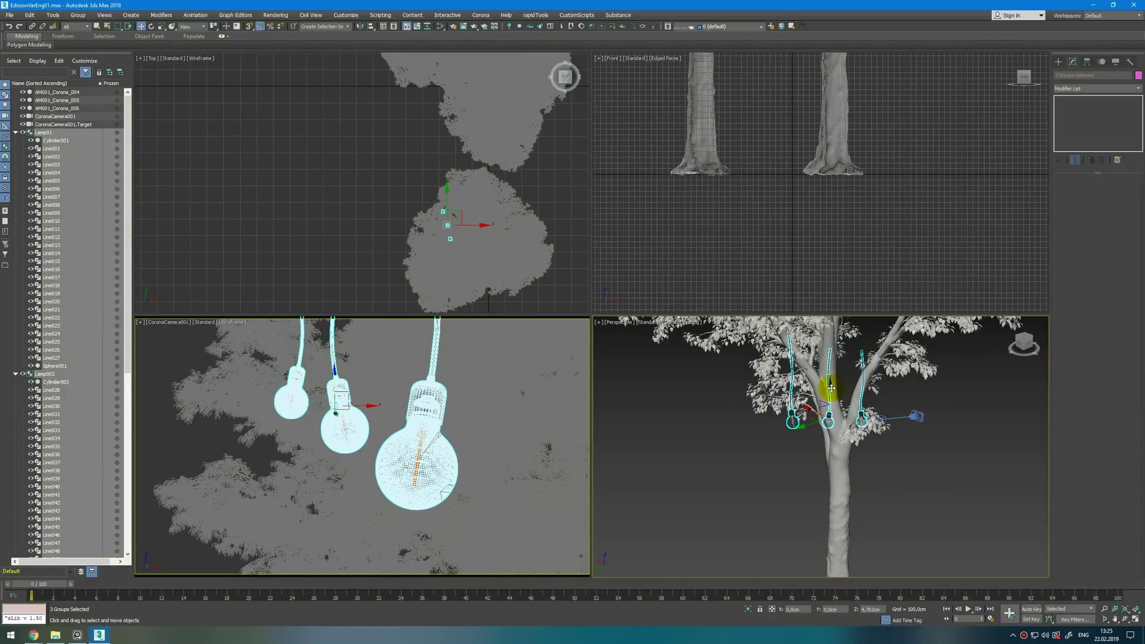
pyautogui.moveTo(831, 390); pyautogui.dragTo(830, 386)
# - Move the foreground tree toward the camera so its leaves clear the nearest bulb
pyautogui.keyDown('alt'); pyautogui.moveTo(901, 454); pyautogui.dragTo(876, 444, button='middle'); pyautogui.keyUp('alt')
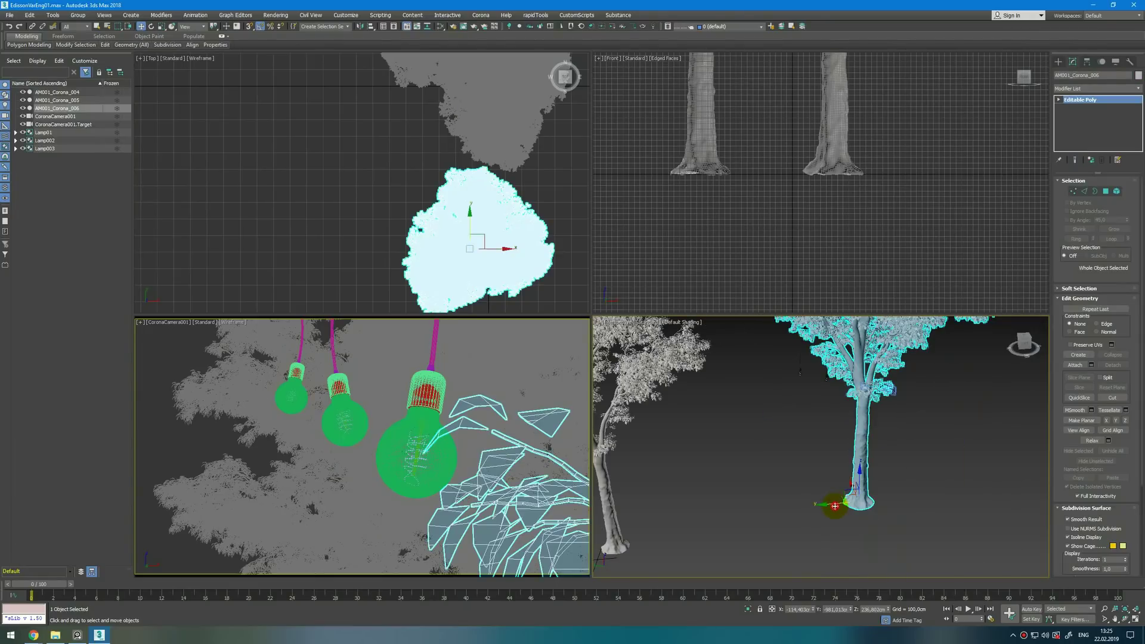
pyautogui.moveTo(834, 507); pyautogui.dragTo(845, 506)
pyautogui.scroll(3, 857, 388)
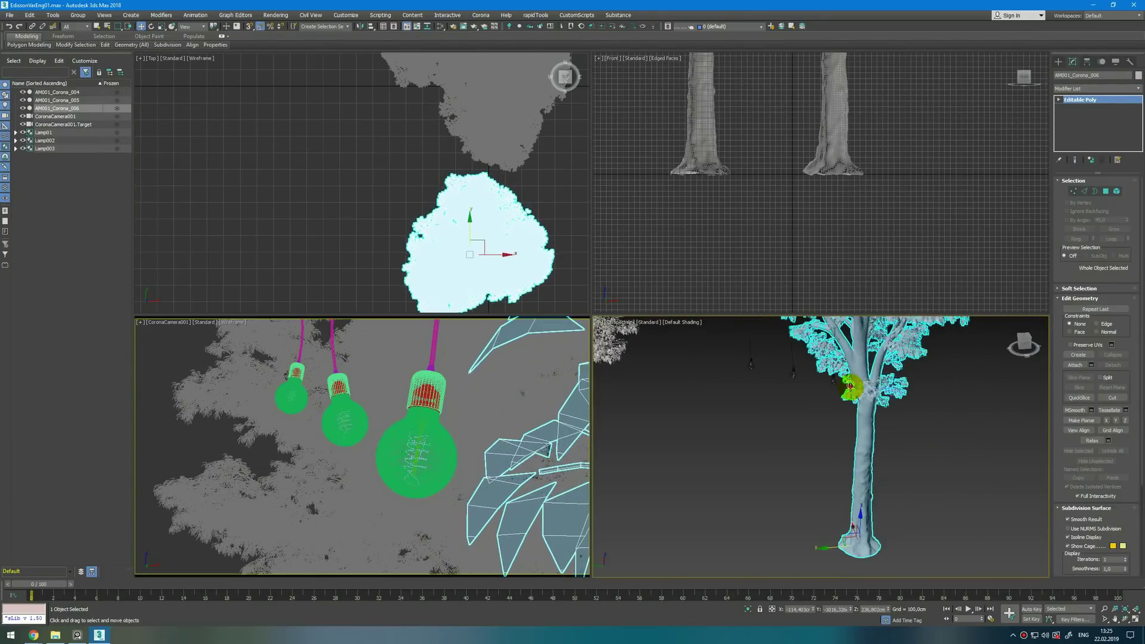
# - Raise the camera target slightly, adjust its position near the front lamp and deselect it
pyautogui.click(857, 388)
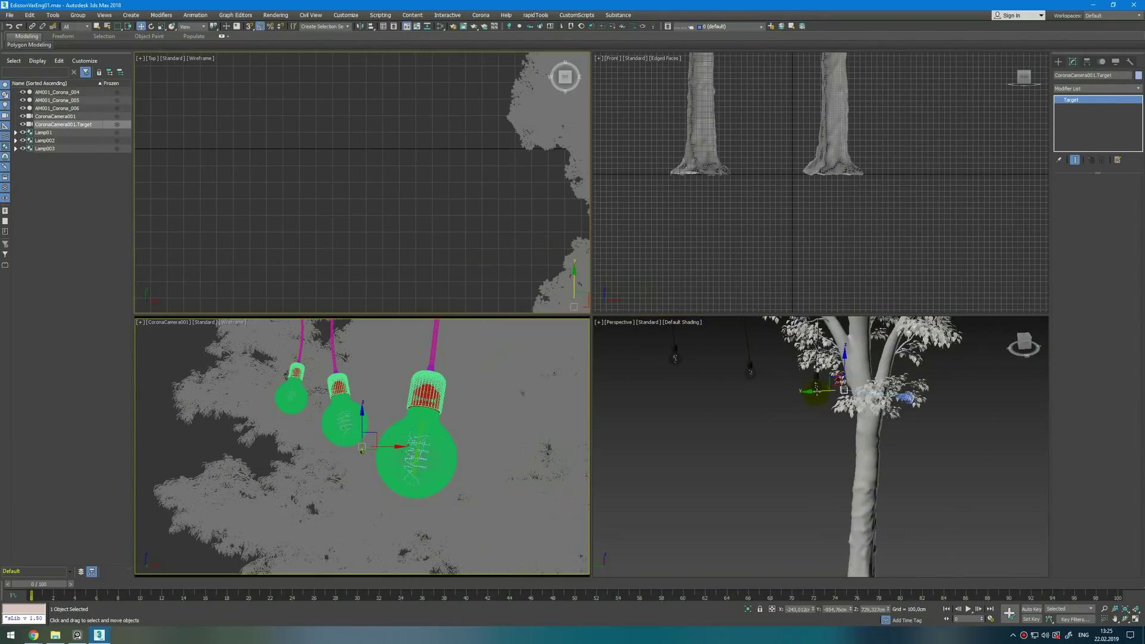
pyautogui.moveTo(817, 391); pyautogui.dragTo(819, 352)
pyautogui.moveTo(800, 383); pyautogui.dragTo(795, 384)
pyautogui.click(865, 411)
pyautogui.click(979, 444)
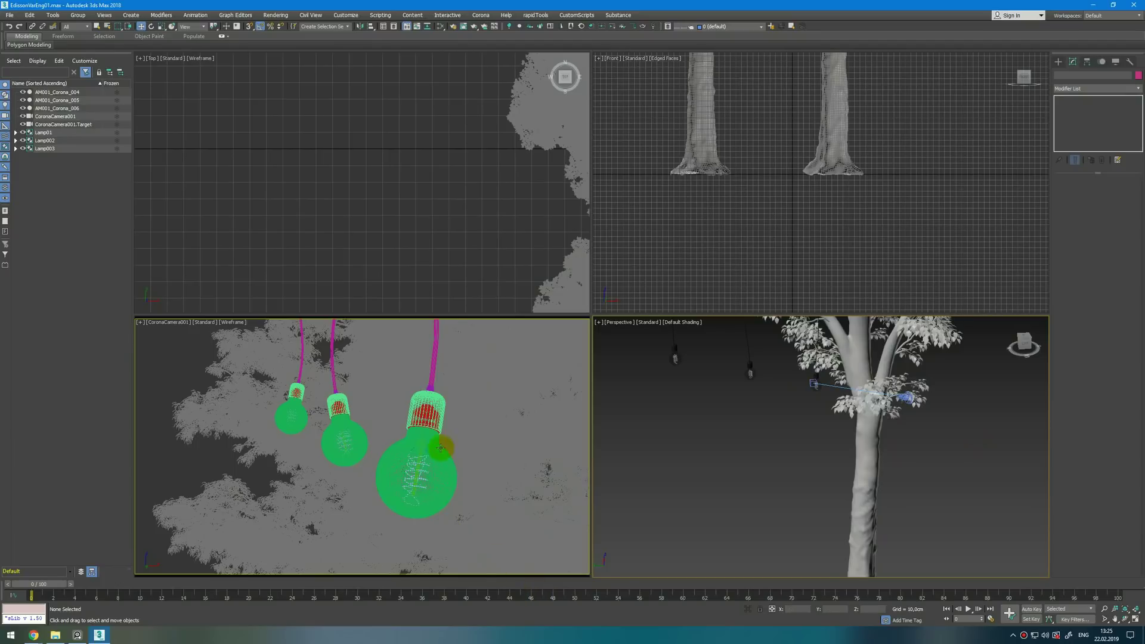
# - Preview the camera view with Corona interactive rendering, then minimize the frame buffer and close the render setup
pyautogui.click(440, 409)
pyautogui.click(609, 28)
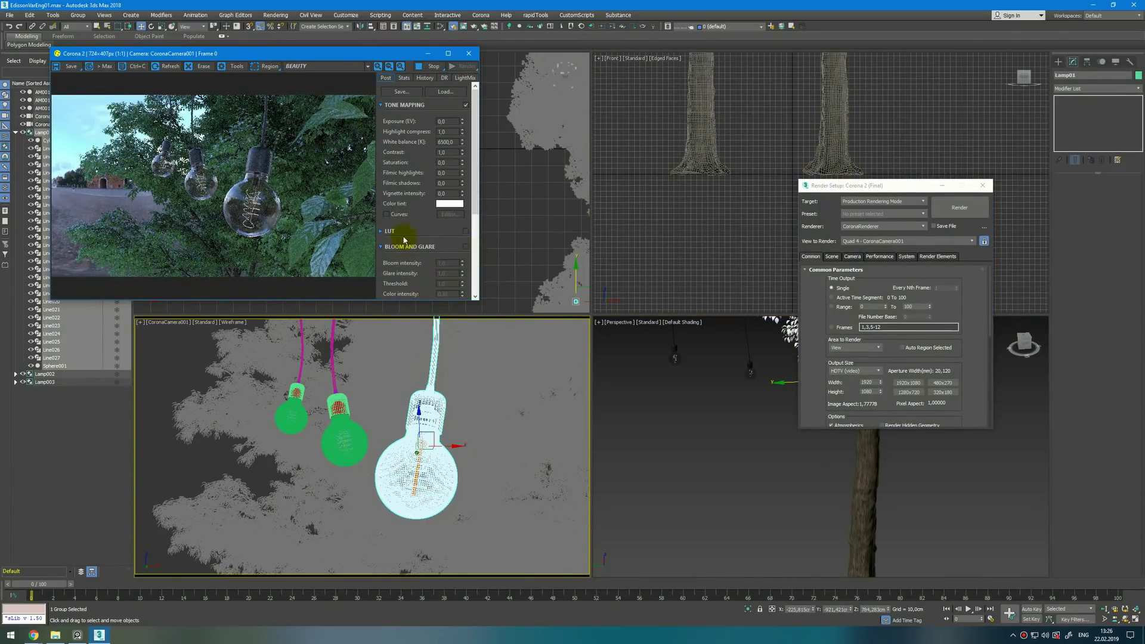
pyautogui.click(428, 54)
pyautogui.scroll(-4, 415, 183)
pyautogui.scroll(5, 470, 197)
pyautogui.click(964, 202)
pyautogui.click(983, 185)
# - Select all three lamps together and try shifting them closer to the camera
pyautogui.keyDown('ctrl'); pyautogui.click(751, 364); pyautogui.keyUp('ctrl')
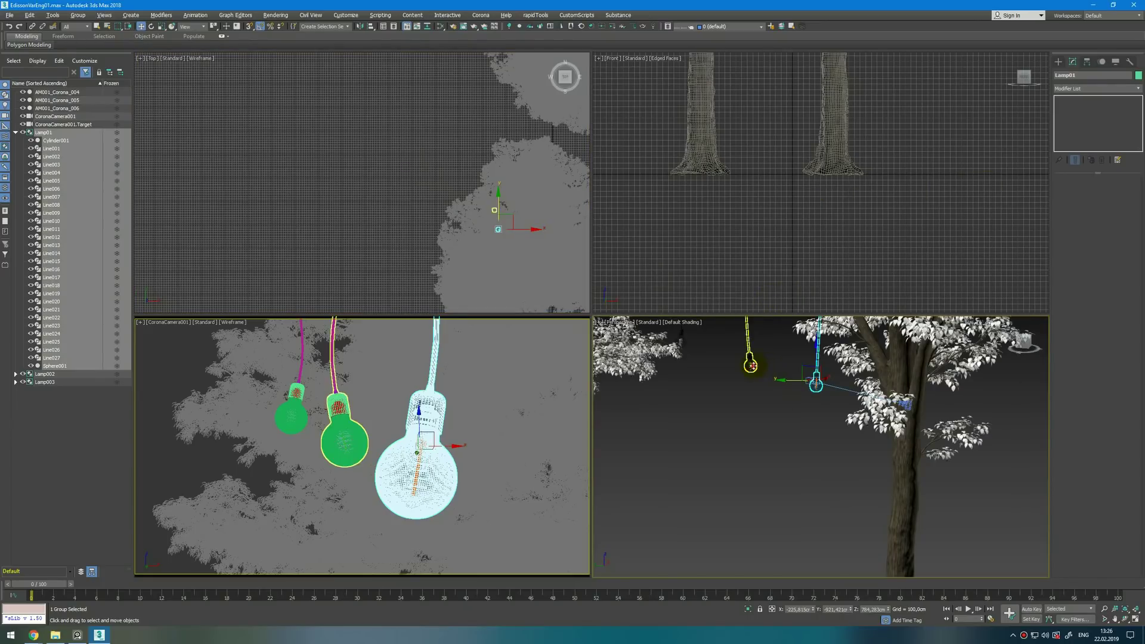
pyautogui.keyDown('ctrl'); pyautogui.click(678, 343); pyautogui.keyUp('ctrl')
pyautogui.hotkey('alt', 'w')
pyautogui.hotkey('alt', 'w')
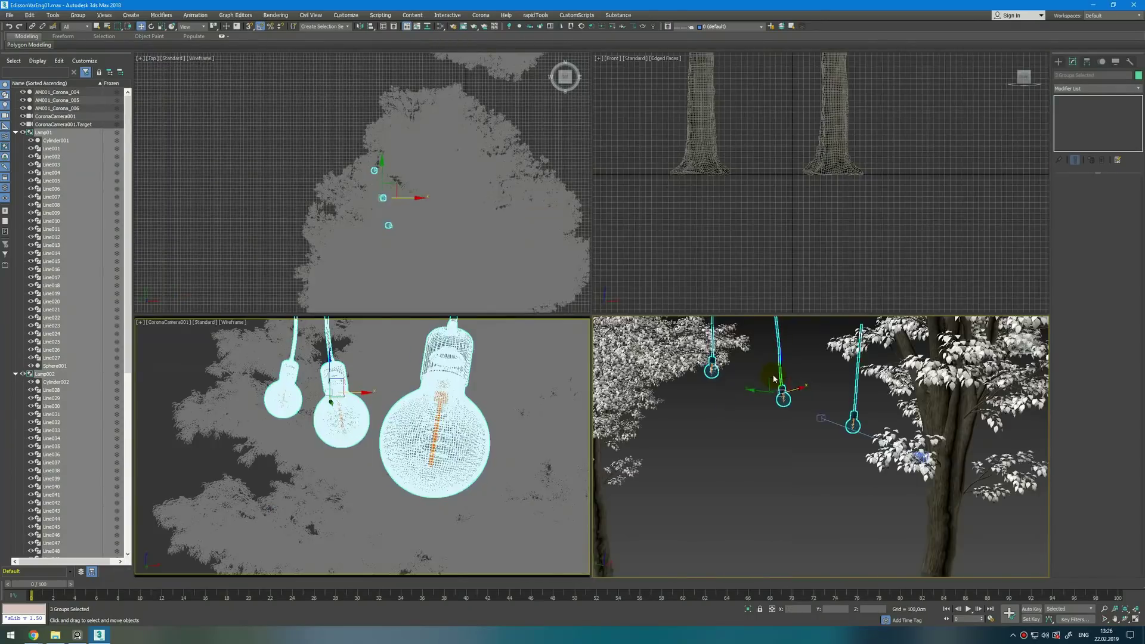
# - Clone a tree as another instance behind the existing ones, lower it and shift it sideways to fill the background
pyautogui.click(415, 223)
pyautogui.scroll(-3, 417, 225)
pyautogui.moveTo(432, 192)
pyautogui.mouseDown()
pyautogui.moveTo(476, 179)
pyautogui.moveTo(455, 92)
pyautogui.moveTo(440, 96)
pyautogui.mouseUp()
pyautogui.click(570, 356)
pyautogui.moveTo(708, 442); pyautogui.dragTo(709, 456)
pyautogui.moveTo(722, 483); pyautogui.dragTo(736, 478)
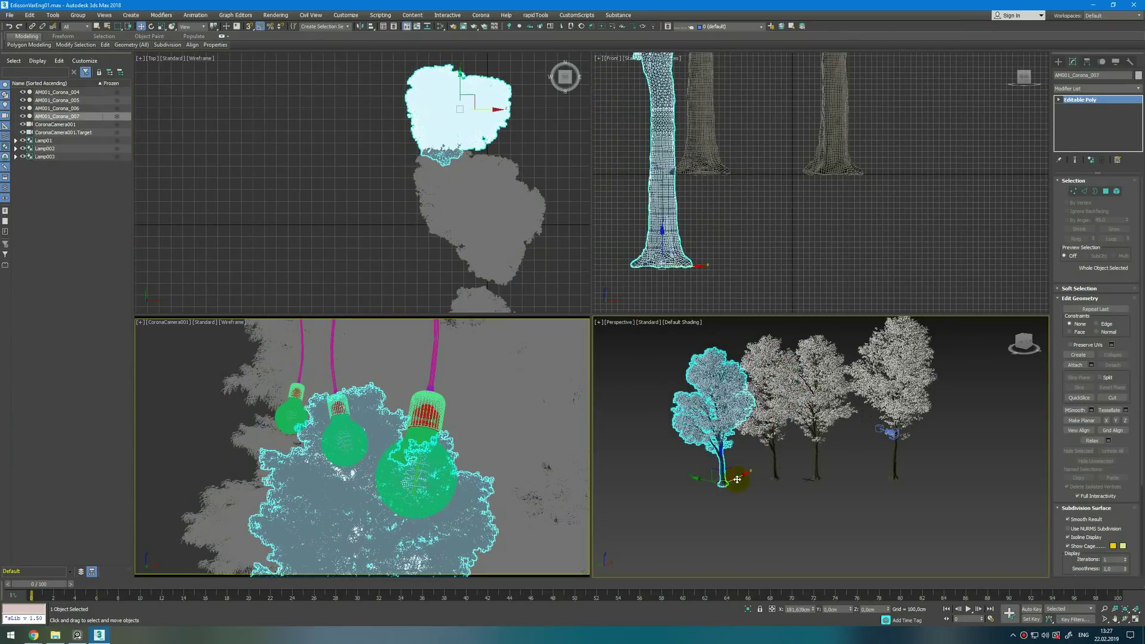
# - Start interactive rendering of the maximized camera view and move the new background tree left to cover the horizon
pyautogui.hotkey('alt', 'w')
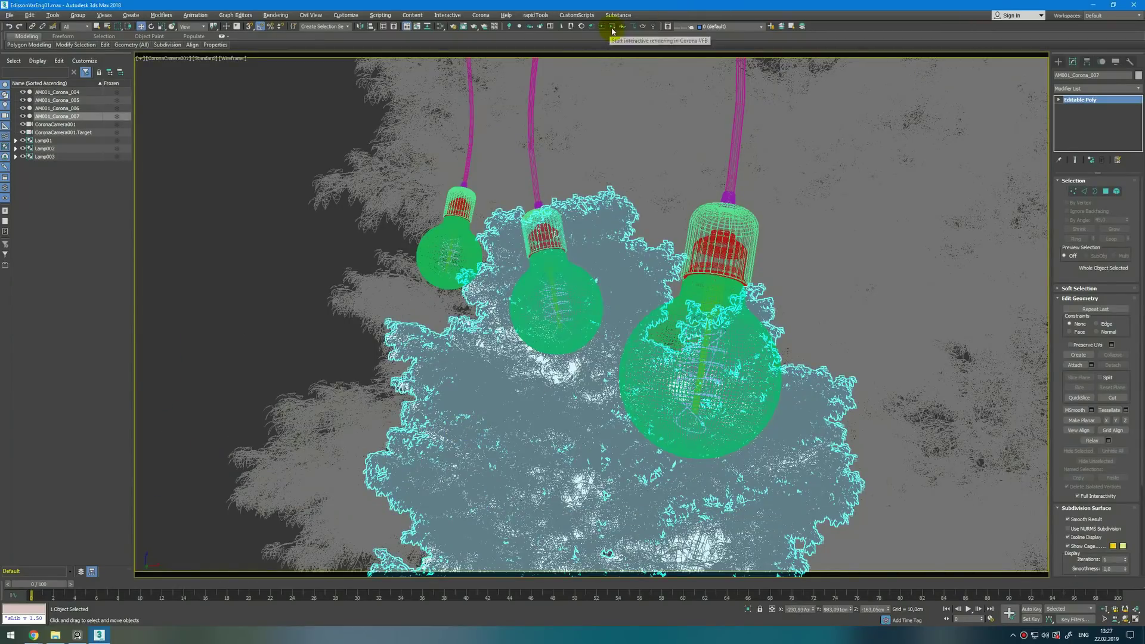
pyautogui.click(613, 26)
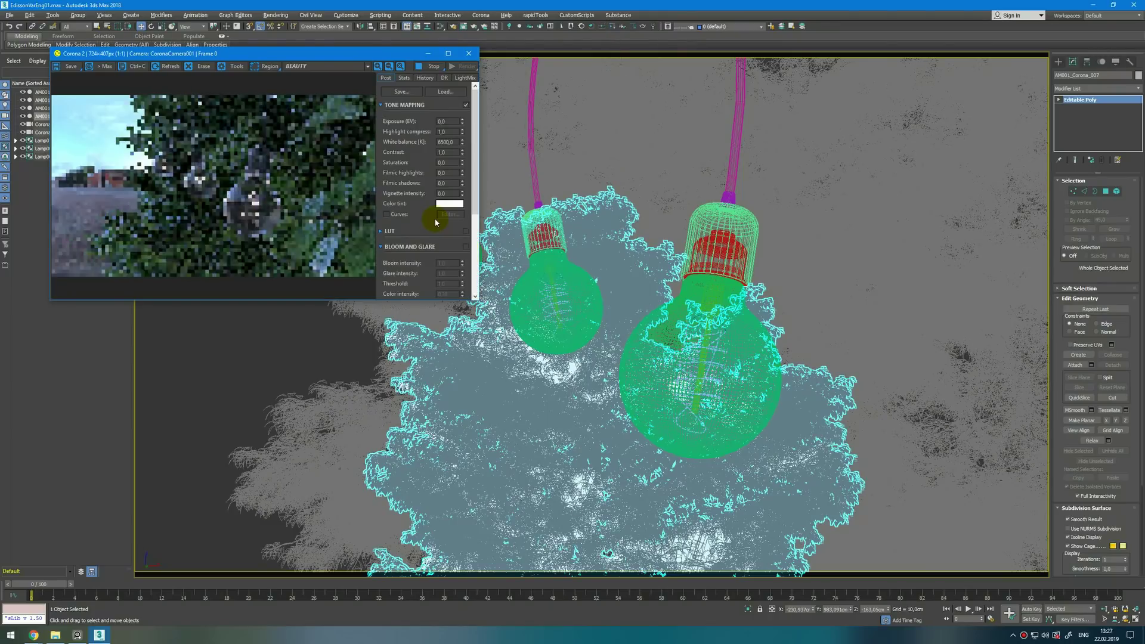
pyautogui.moveTo(674, 477); pyautogui.dragTo(389, 479)
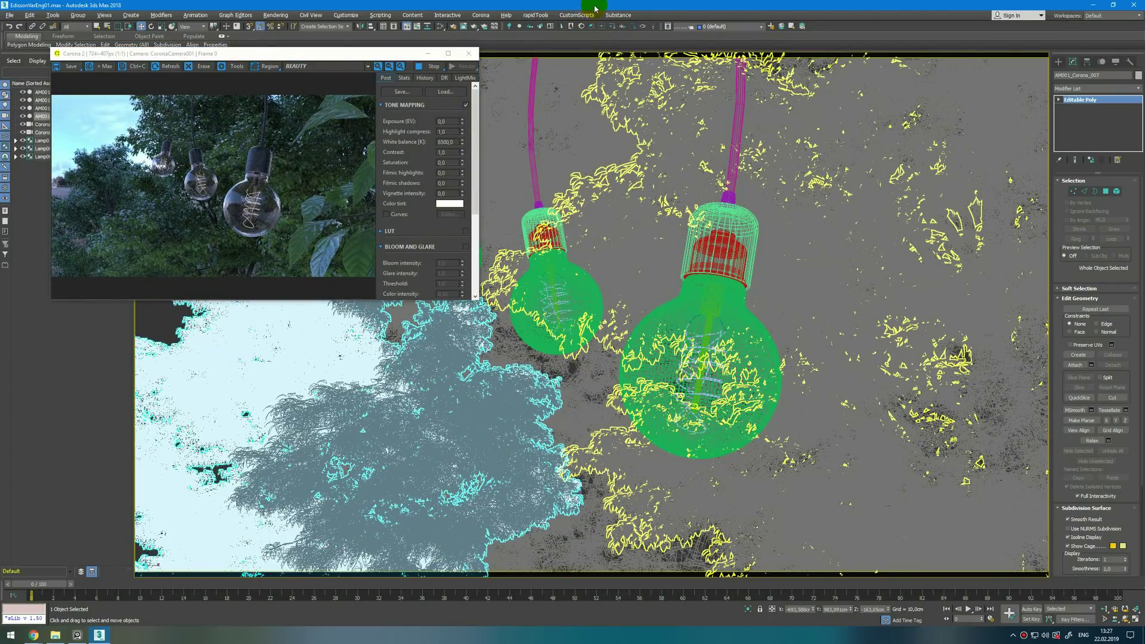
# - Open the Slate Material Editor and shift the venice_dawn_1_1k.hdr bitmap horizontally to a U offset of -0.03
pyautogui.press('m')
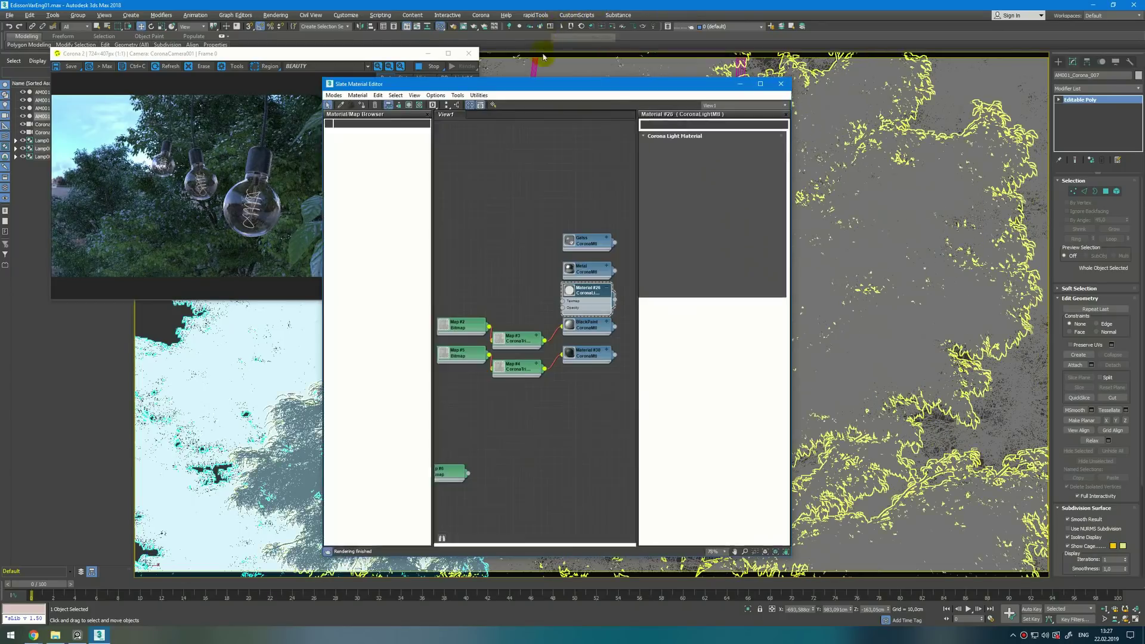
pyautogui.moveTo(592, 88); pyautogui.dragTo(698, 83)
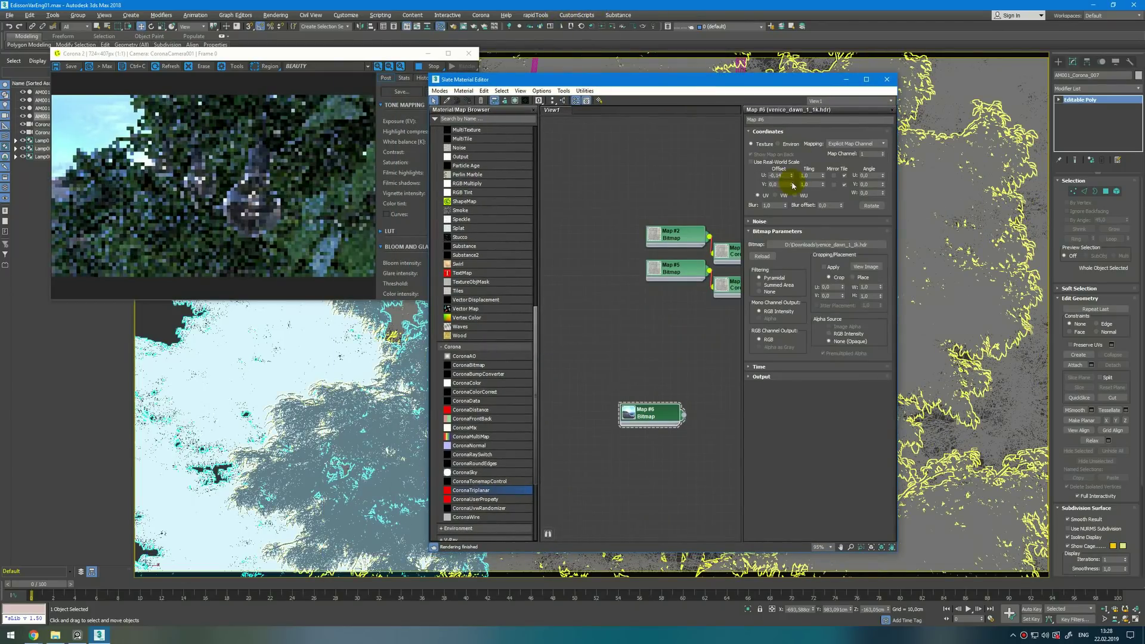
pyautogui.moveTo(792, 184); pyautogui.dragTo(791, 180)
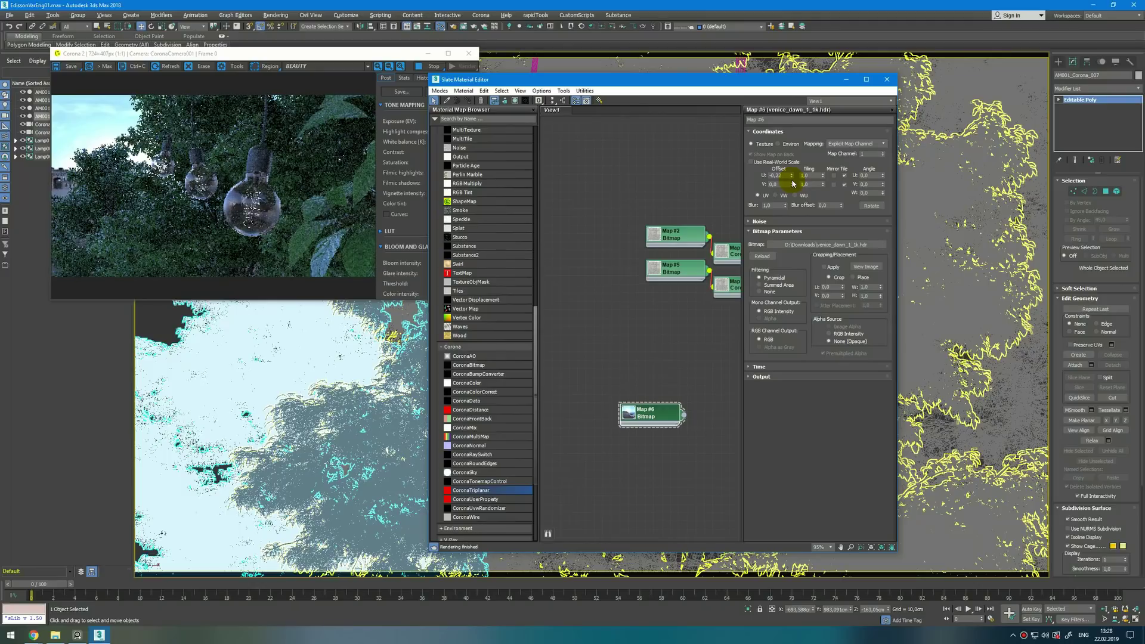
pyautogui.moveTo(793, 177); pyautogui.dragTo(795, 169)
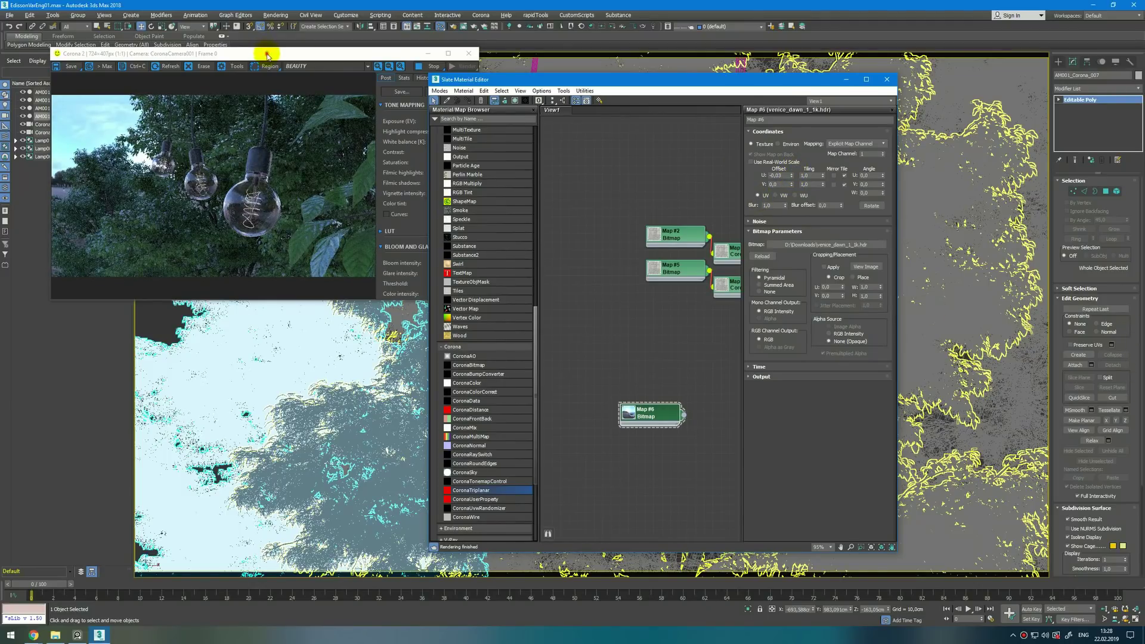
# - Select CoronaCamera001, enable its depth of field and set the F-stop to 5.6
pyautogui.moveTo(266, 53); pyautogui.dragTo(531, 67)
pyautogui.click(174, 59)
pyautogui.click(209, 227)
pyautogui.click(1084, 431)
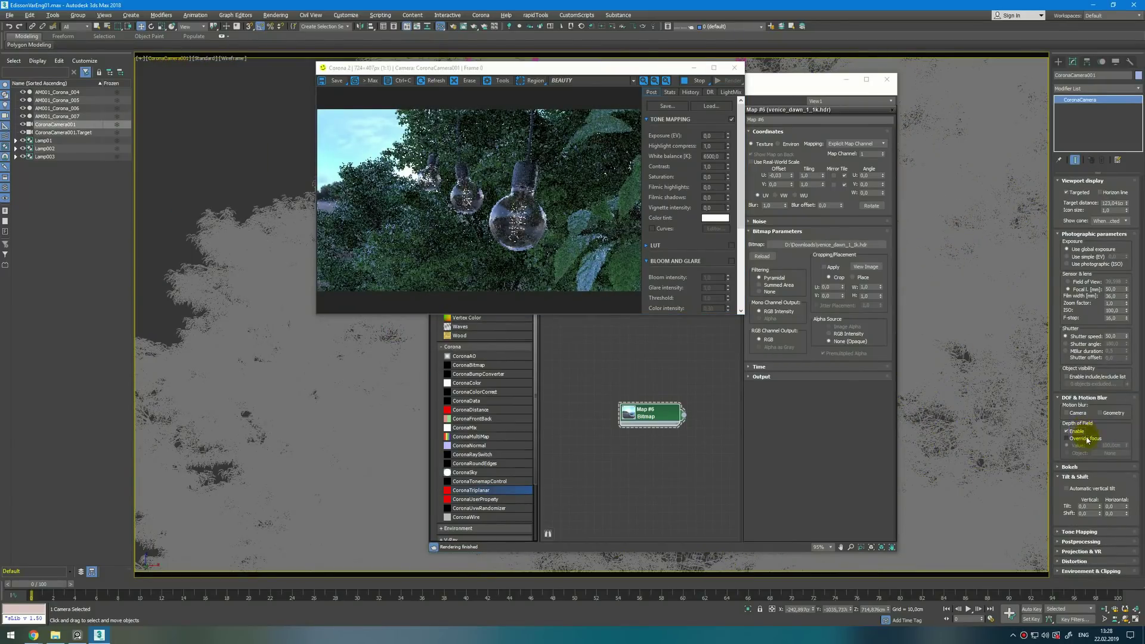
pyautogui.click(1113, 318)
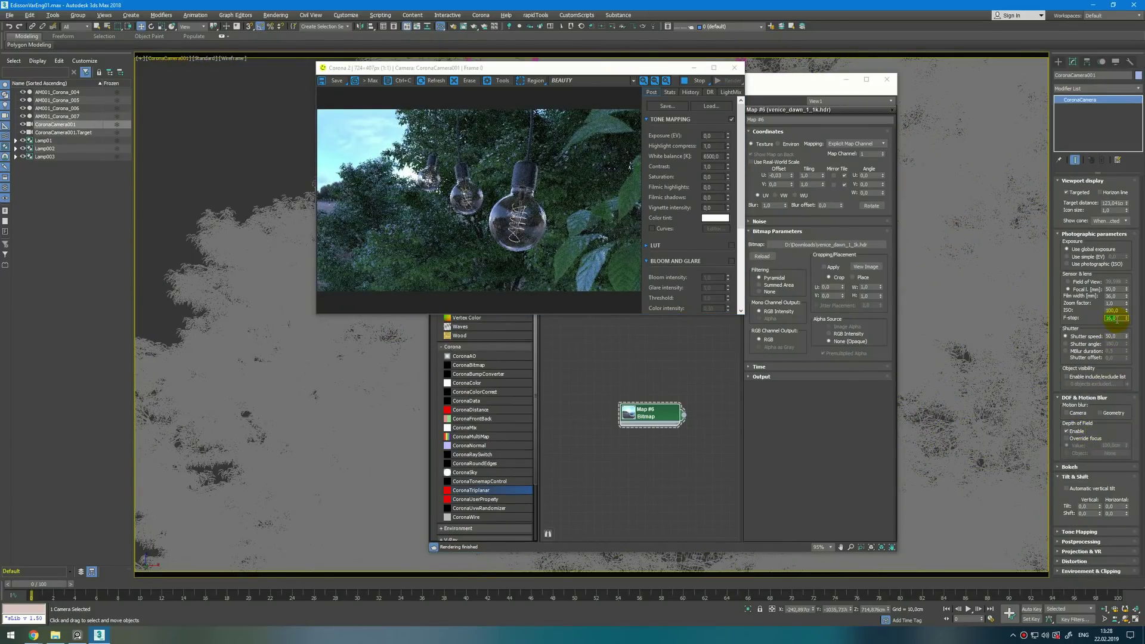
pyautogui.press('BackSpace')
pyautogui.press('Return')
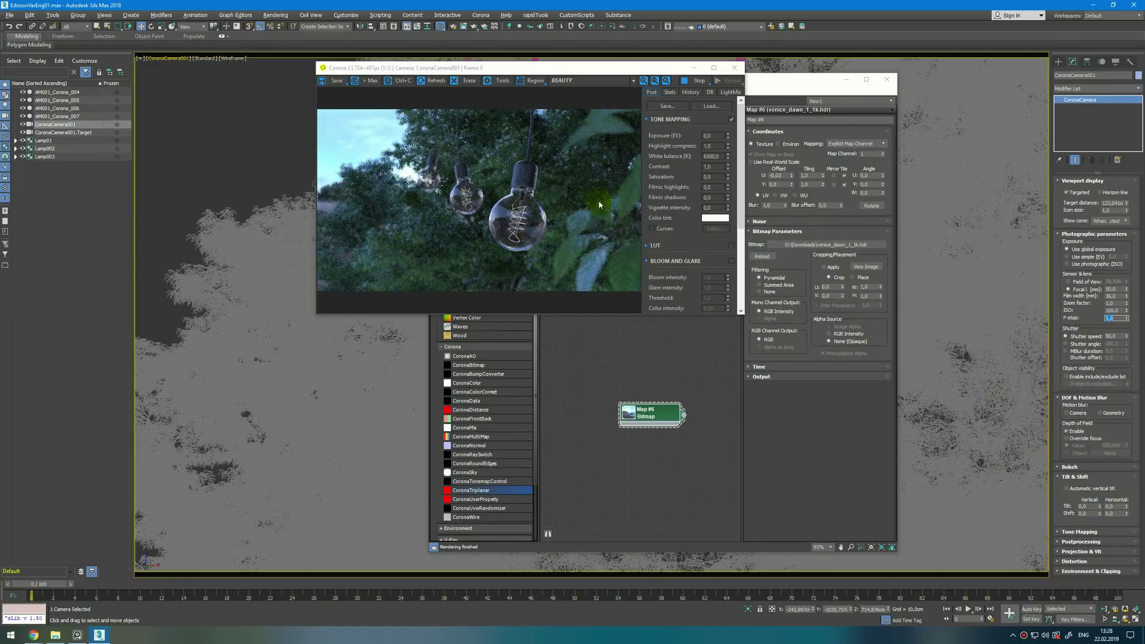
# - Rearrange the editor and frame buffer windows, and add a CoronaColor map to the texmap input of the CoronaLight material
pyautogui.moveTo(685, 321); pyautogui.dragTo(678, 333, button='middle')
pyautogui.moveTo(657, 81); pyautogui.dragTo(778, 83)
pyautogui.moveTo(587, 67); pyautogui.dragTo(452, 72)
pyautogui.moveTo(687, 216); pyautogui.dragTo(578, 282, button='middle')
pyautogui.doubleClick(811, 271)
pyautogui.moveTo(810, 271); pyautogui.dragTo(819, 274, button='middle')
pyautogui.moveTo(589, 384); pyautogui.dragTo(814, 287)
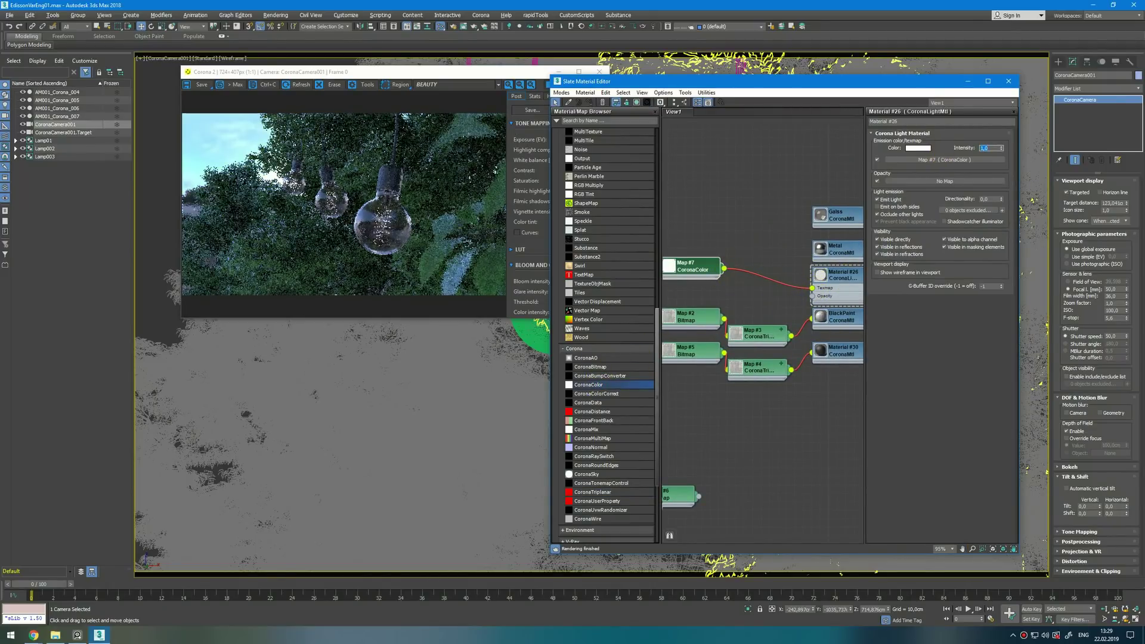
# - Switch the light material's CoronaColor map to a Kelvin temperature of 3500
pyautogui.doubleClick(683, 266)
pyautogui.click(932, 170)
pyautogui.write('3500')
pyautogui.press('Return')
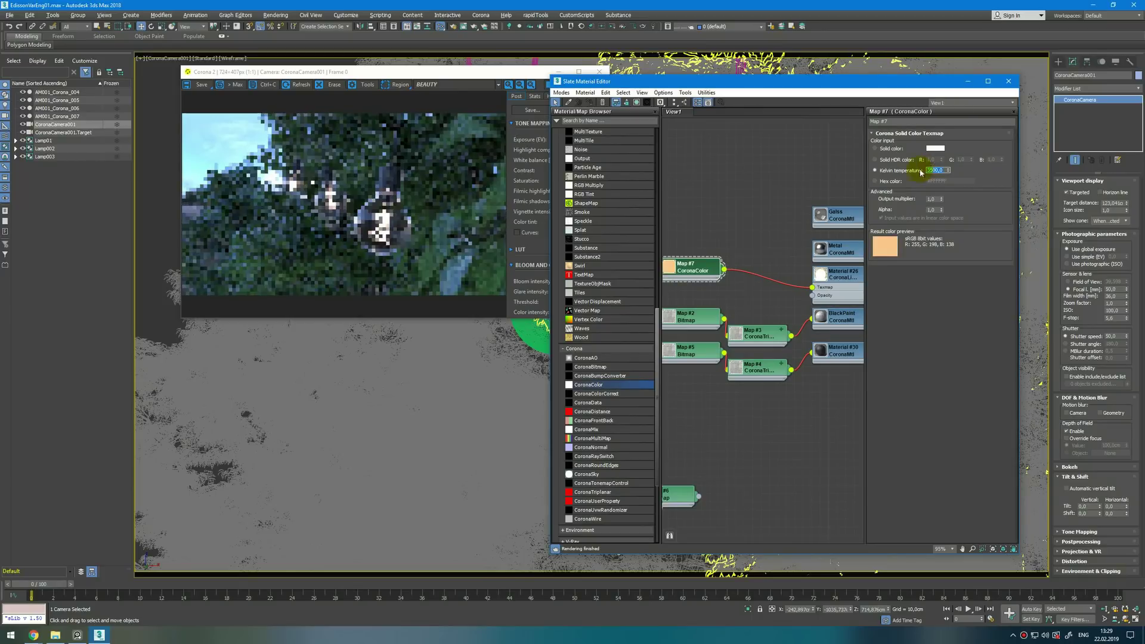
# - Set the frame buffer tone mapping to contrast 5, filmic shadows 1 and vignette intensity 0.7
pyautogui.click(418, 72)
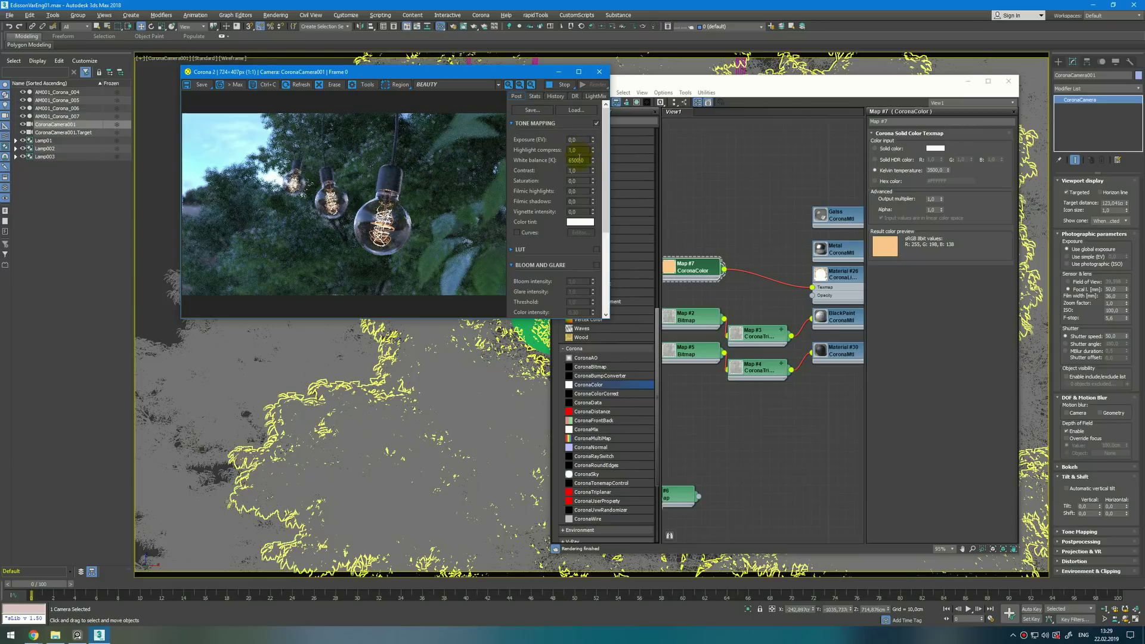
pyautogui.write('5')
pyautogui.press('Return')
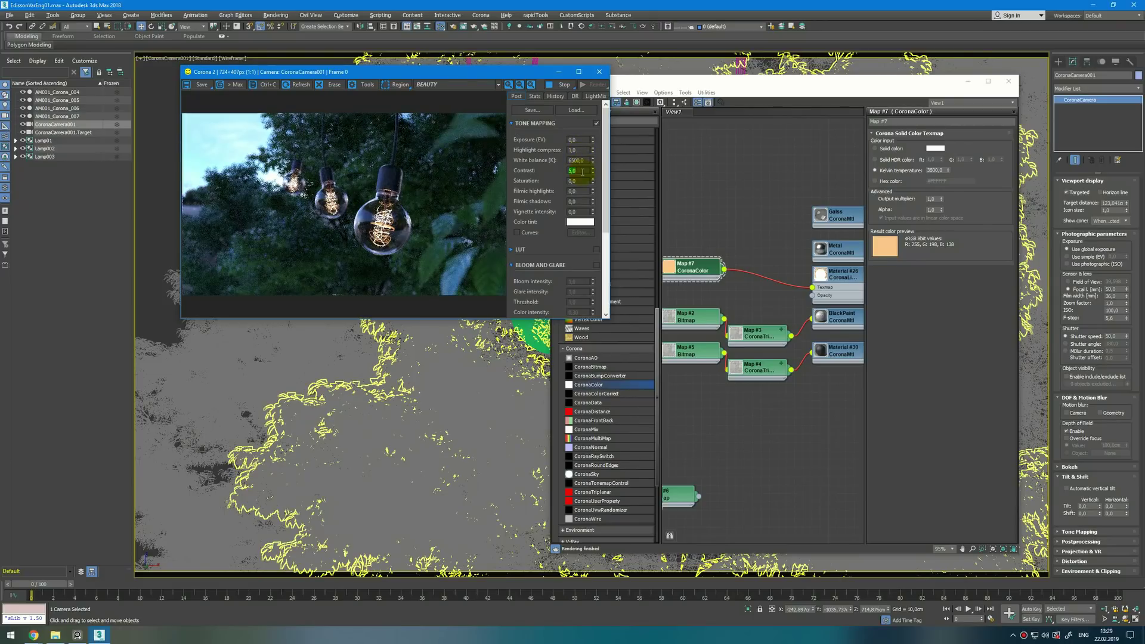
pyautogui.write('1')
pyautogui.press('Return')
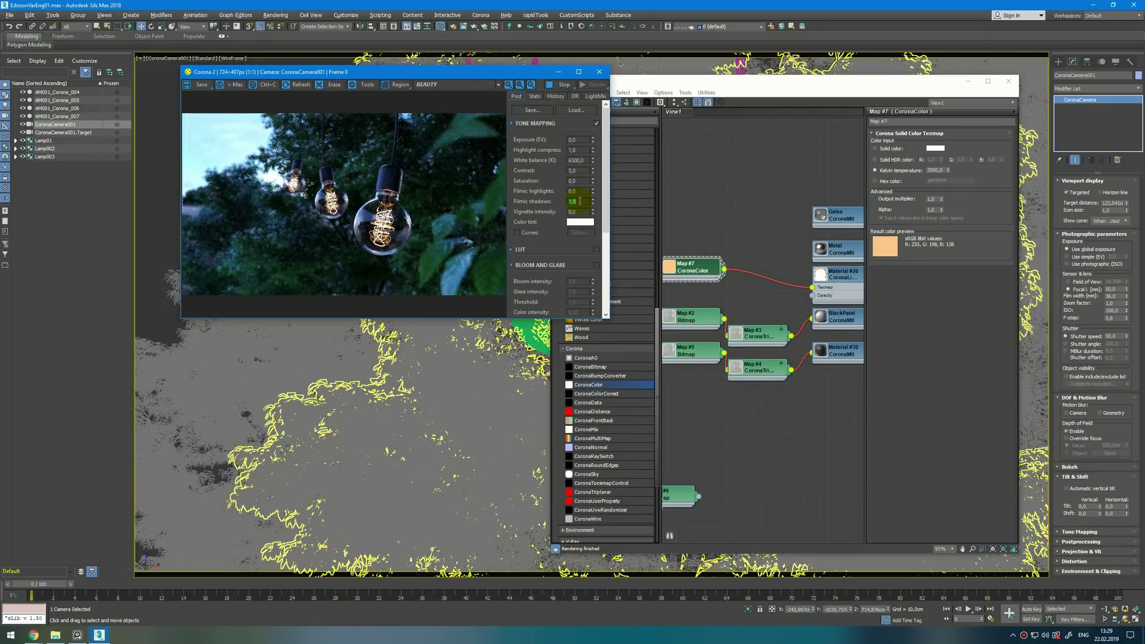
pyautogui.write(',7')
pyautogui.press('Return')
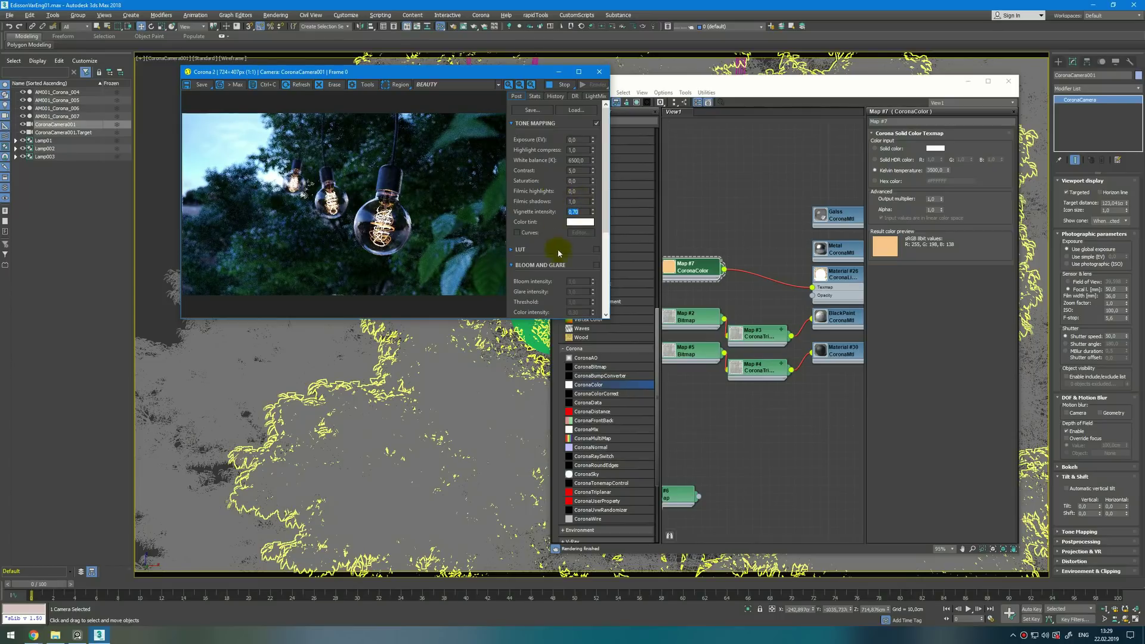
# - Enable bloom and glare in the post-processing settings and set the bloom intensity to 20
pyautogui.scroll(-2, 599, 270)
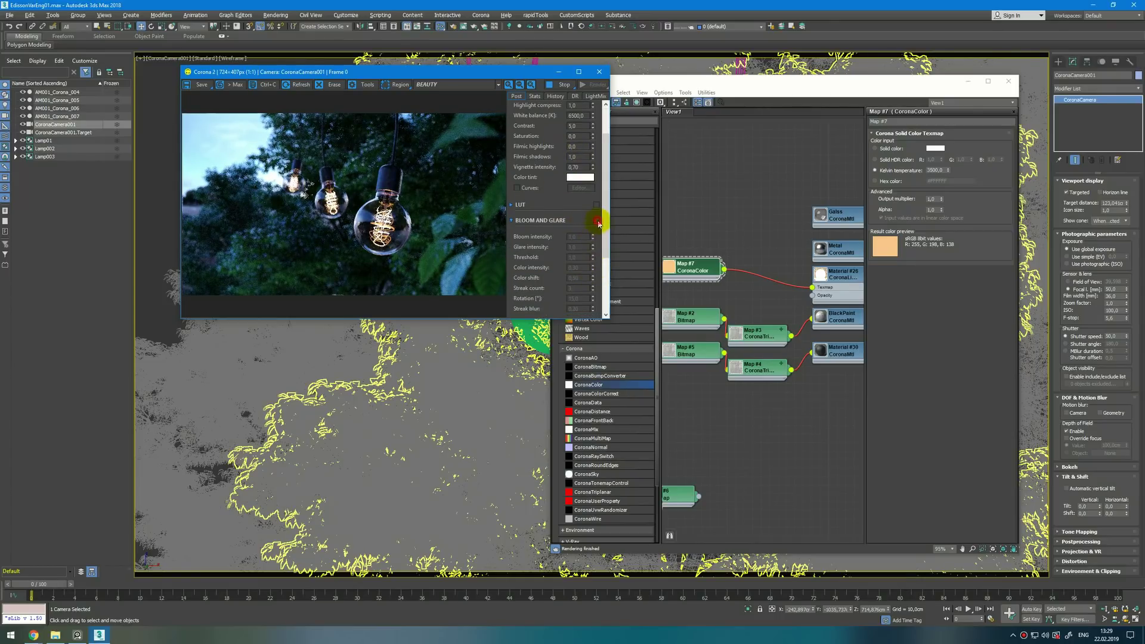
pyautogui.click(597, 220)
pyautogui.click(584, 238)
pyautogui.write('50')
pyautogui.press('Return')
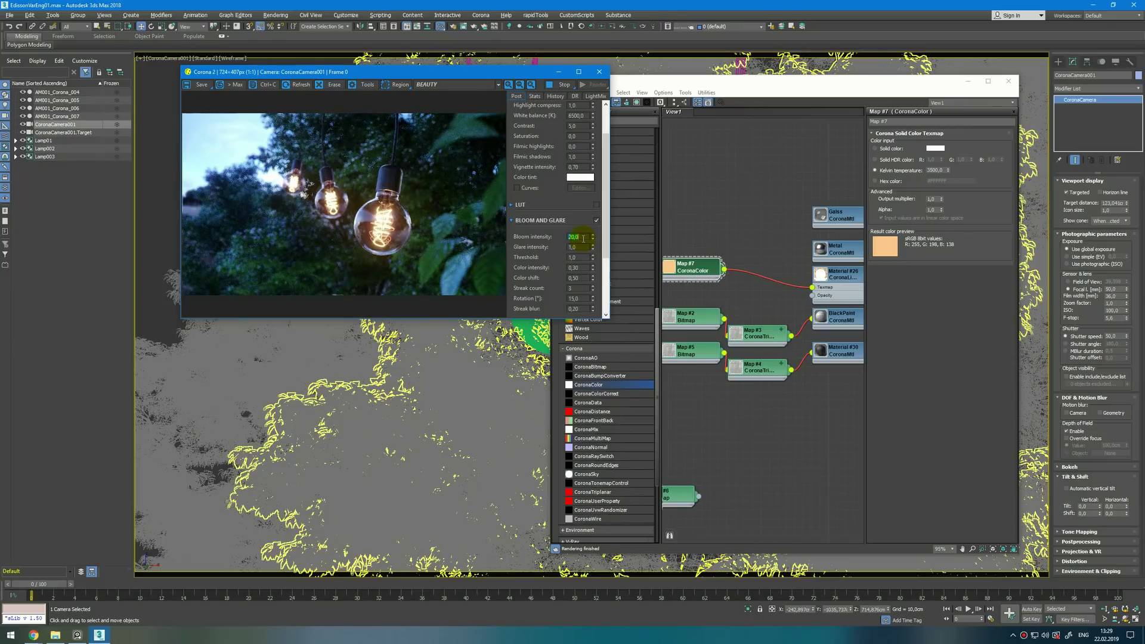
# - Enable the LUT for the render and reduce its opacity to 0.80
pyautogui.scroll(2, 599, 252)
pyautogui.click(547, 250)
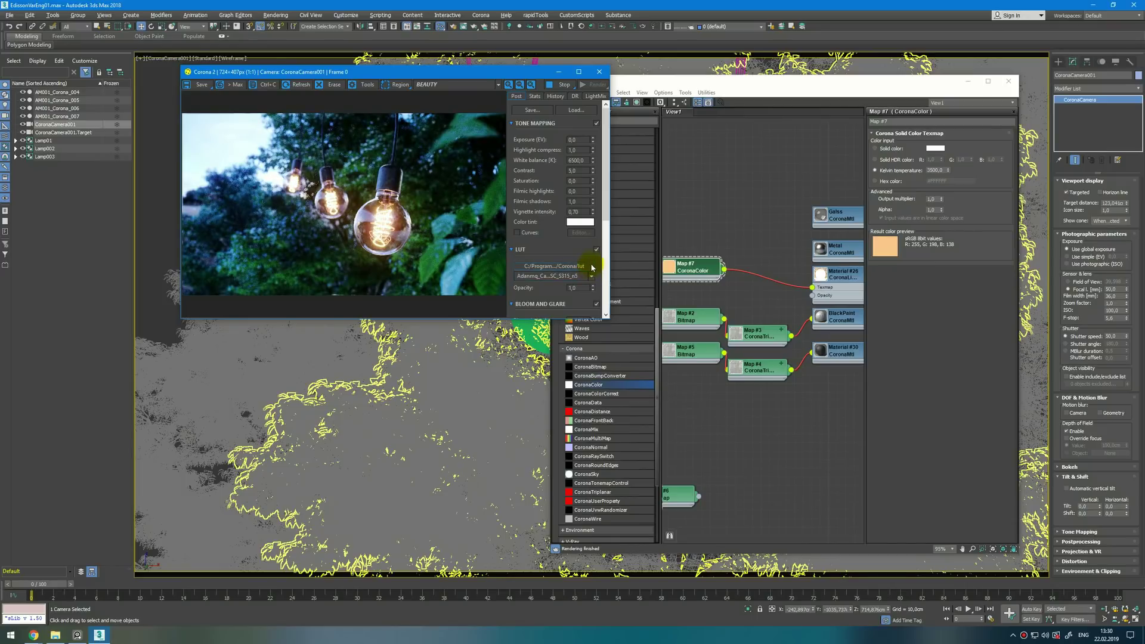
pyautogui.click(596, 250)
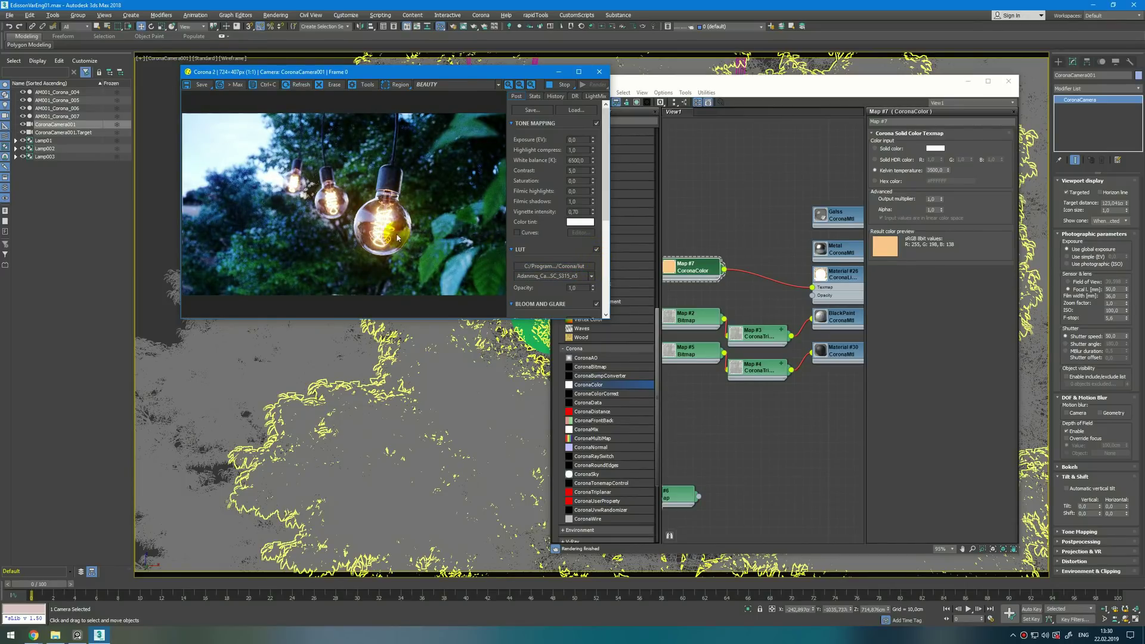
pyautogui.moveTo(592, 289); pyautogui.dragTo(594, 302)
# - Enable sharpening/blurring for the render and set the blur radius to 0.546
pyautogui.moveTo(606, 206); pyautogui.dragTo(605, 298)
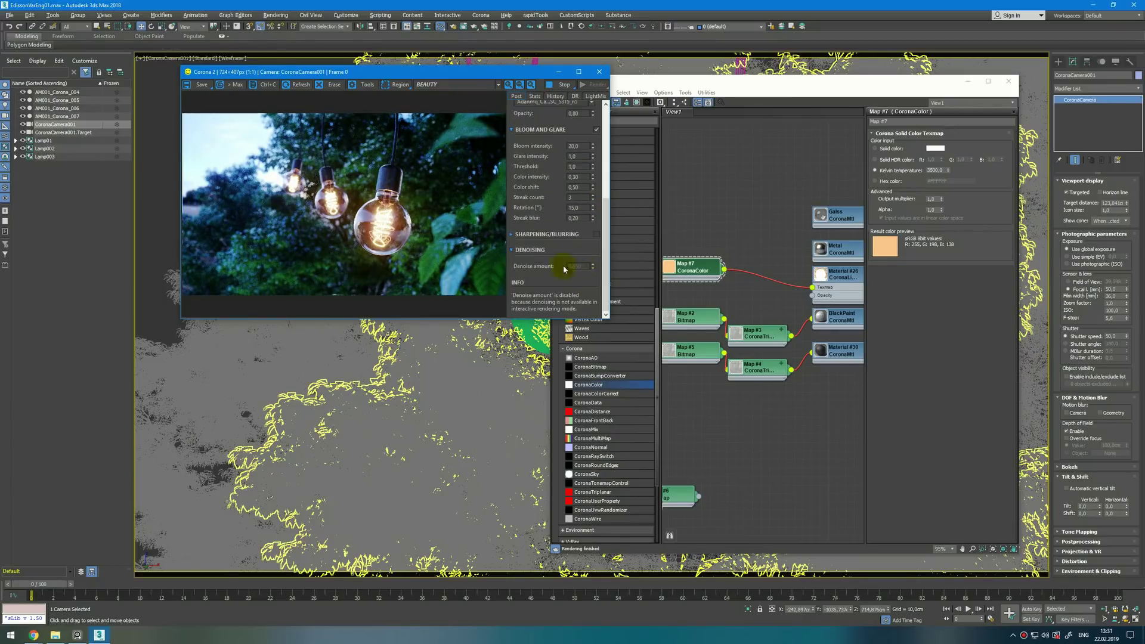
pyautogui.click(597, 234)
pyautogui.click(520, 240)
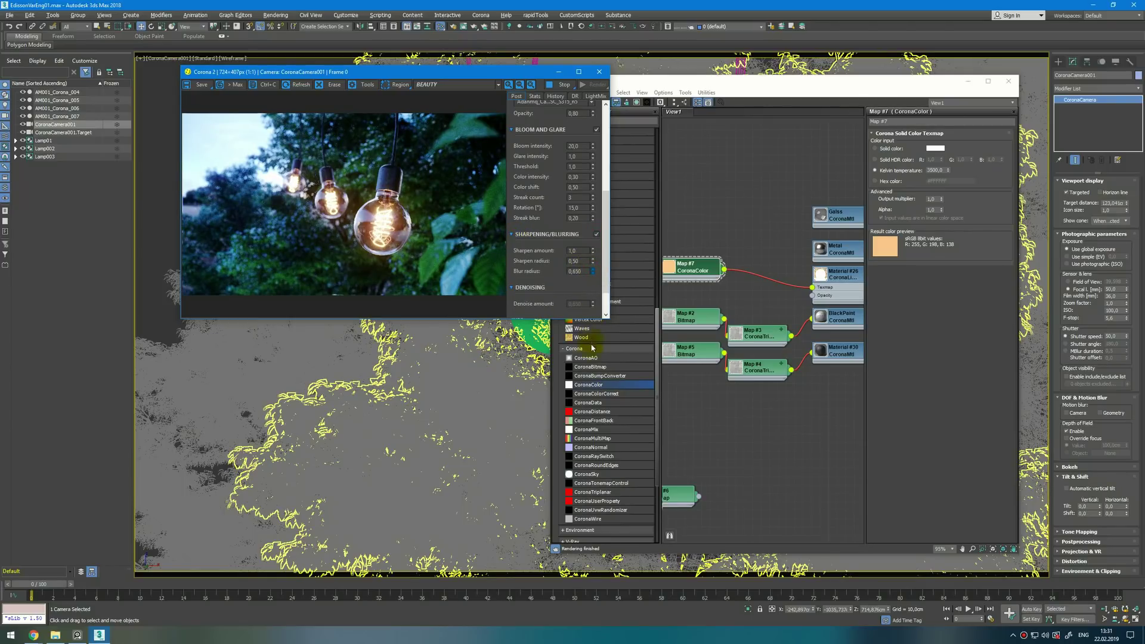
# - Set the camera's F-stop to 4 to strengthen the depth of field
pyautogui.doubleClick(1114, 318)
pyautogui.write('4')
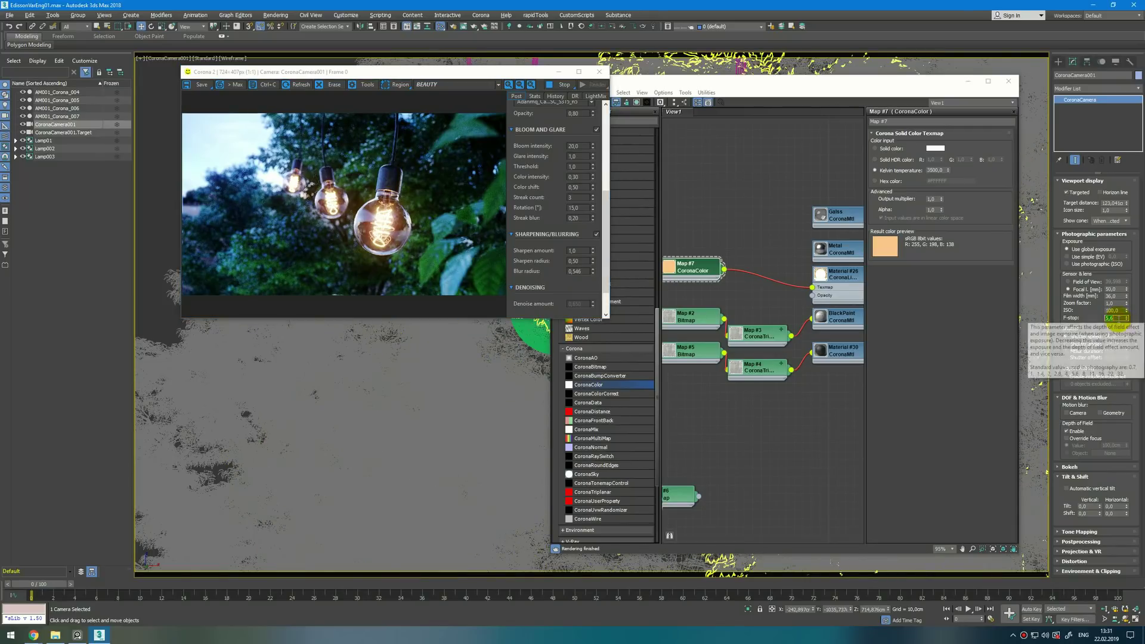
pyautogui.press('Return')
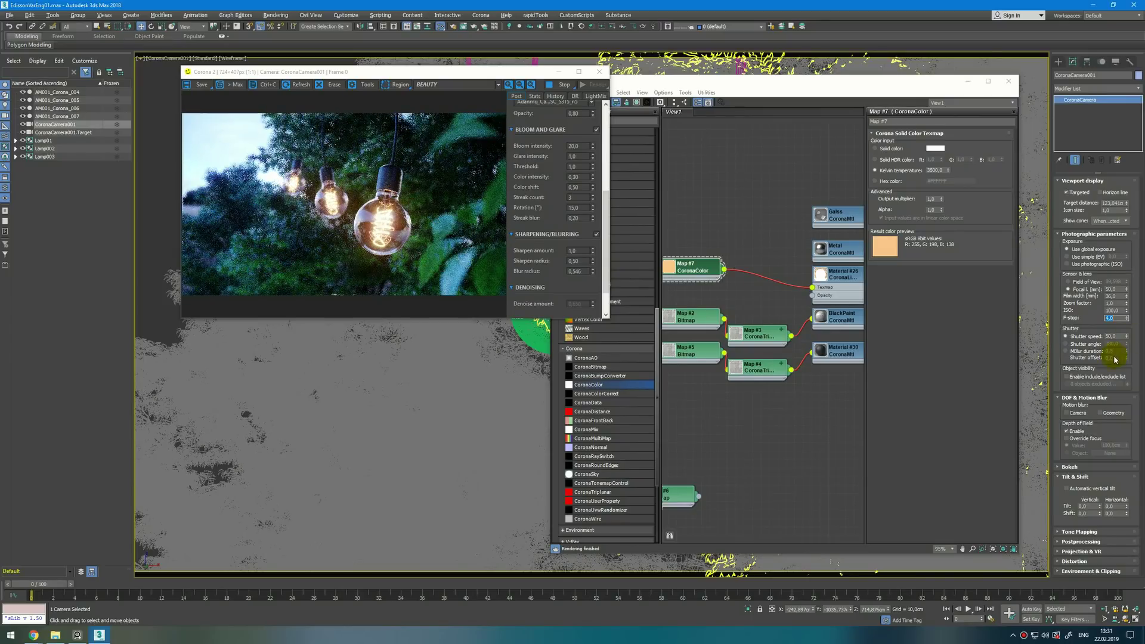
# - Override the camera's bokeh aperture shape with a bladed aperture of 5 blades
pyautogui.click(1078, 468)
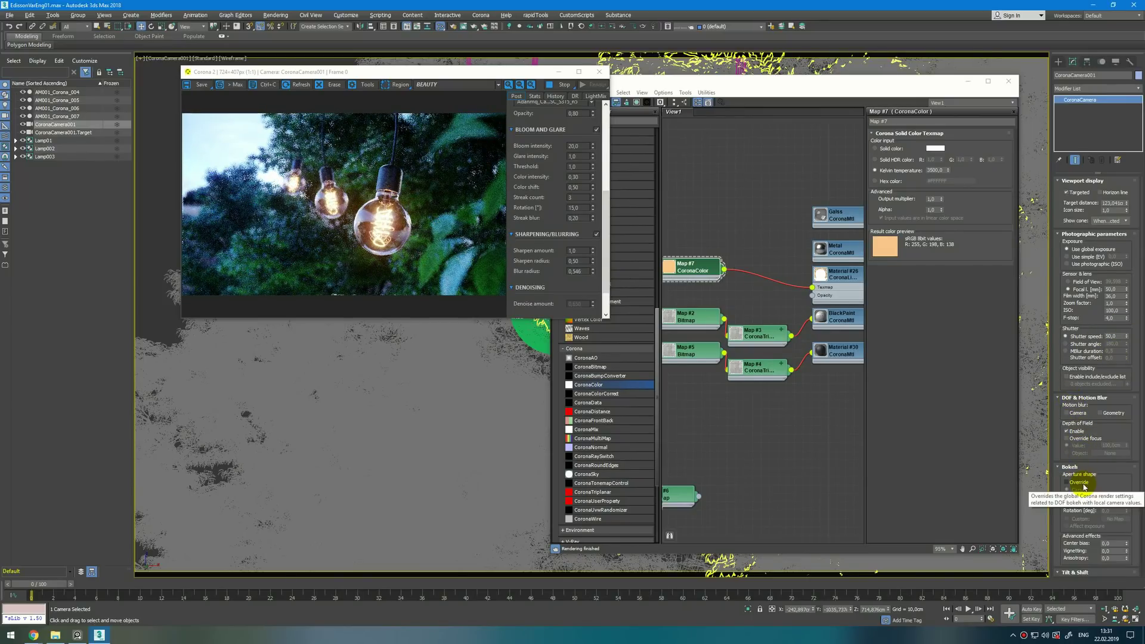
pyautogui.click(1077, 483)
pyautogui.click(1080, 498)
pyautogui.doubleClick(1112, 504)
pyautogui.write('5')
pyautogui.press('Return')
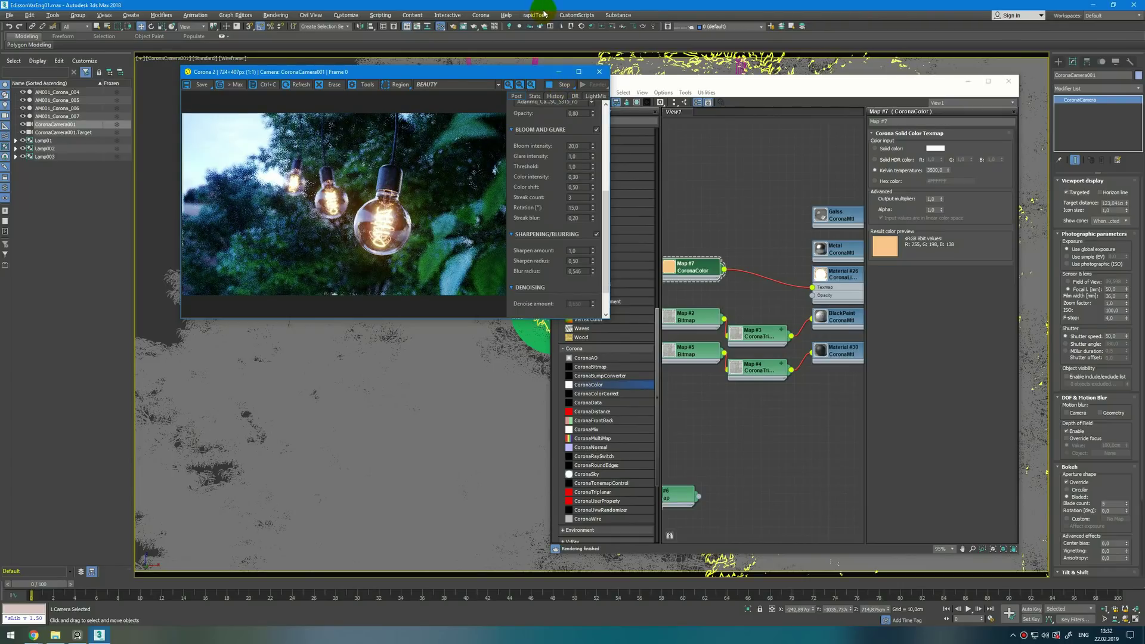
# - Bring the FingerPrints_Glossiness_GW_001.jpg bitmap from File Explorer into the material graph and preview its image
pyautogui.click(746, 212)
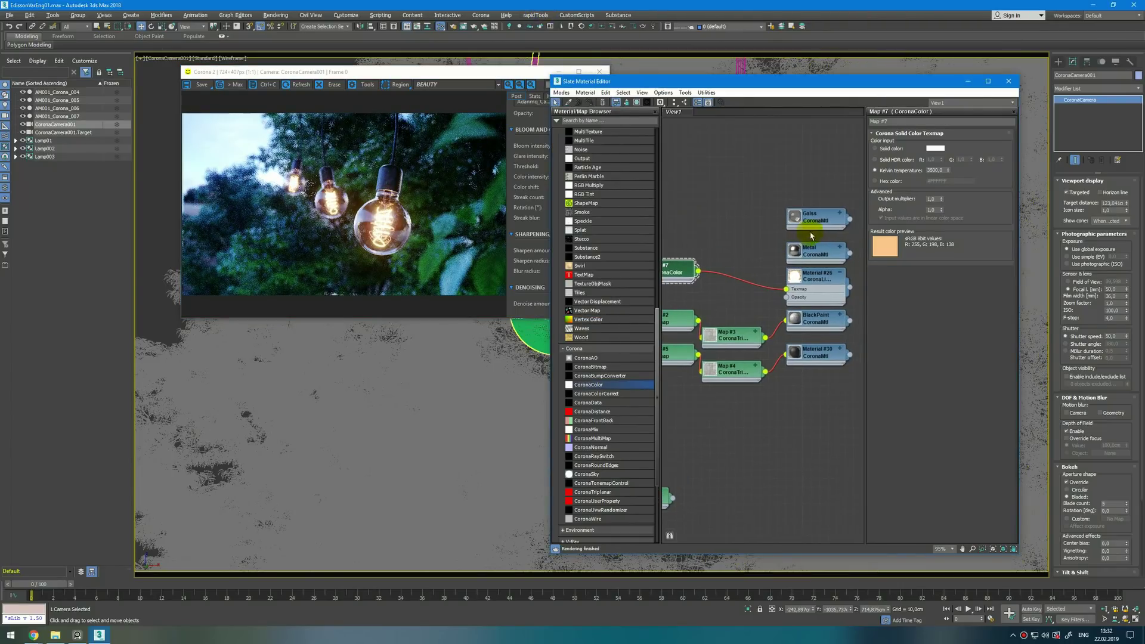
pyautogui.click(841, 218)
pyautogui.click(841, 215)
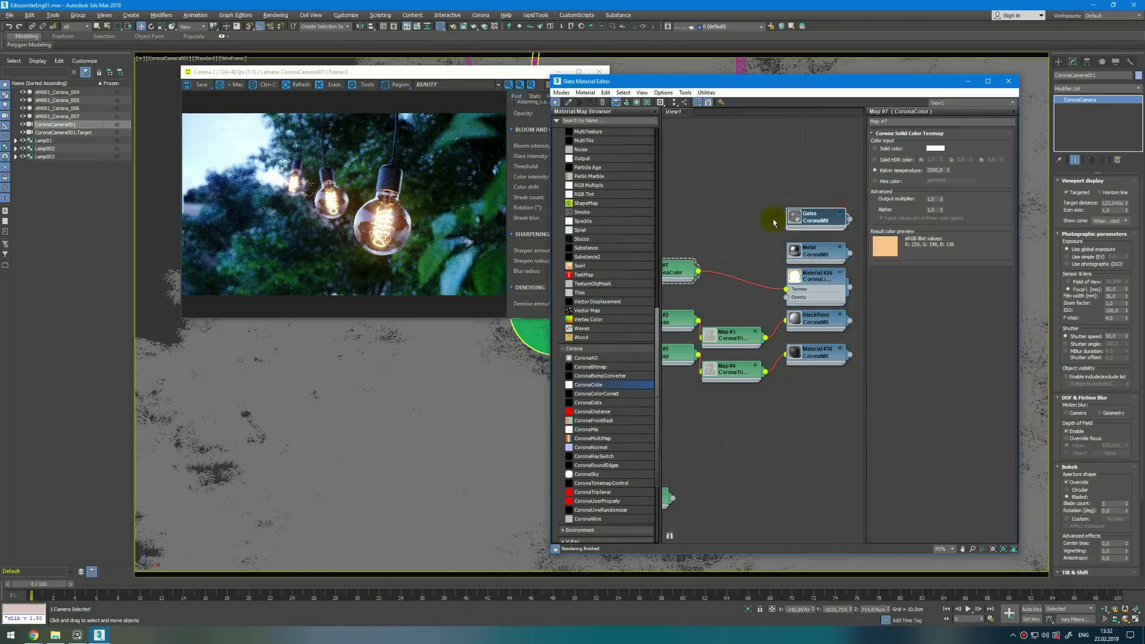
pyautogui.click(55, 636)
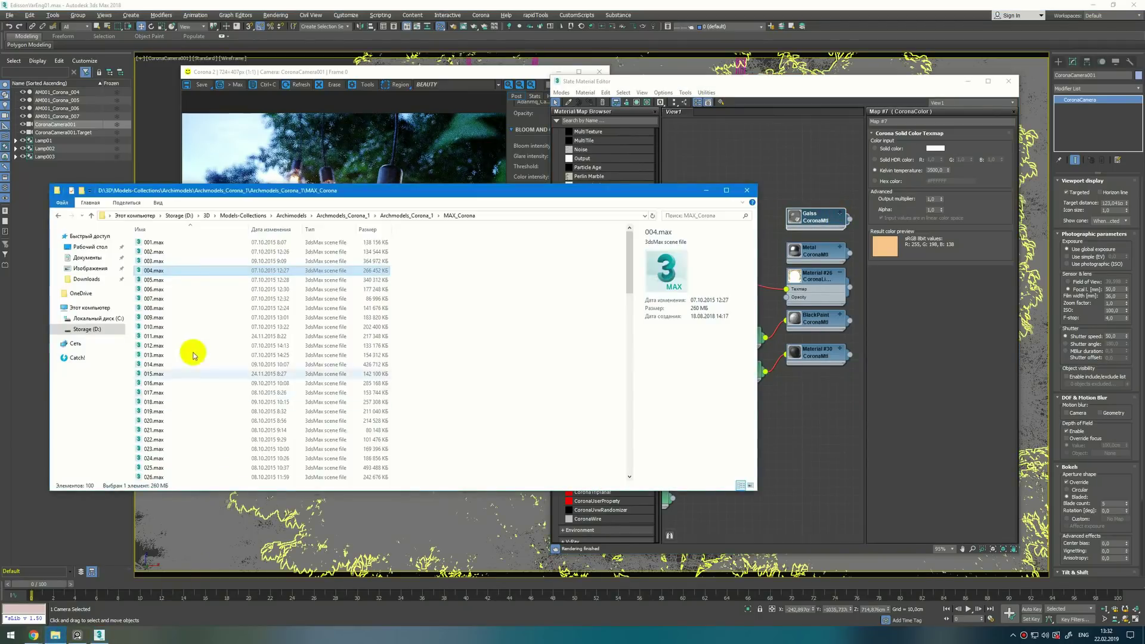
pyautogui.moveTo(205, 358); pyautogui.dragTo(746, 163)
pyautogui.click(999, 269)
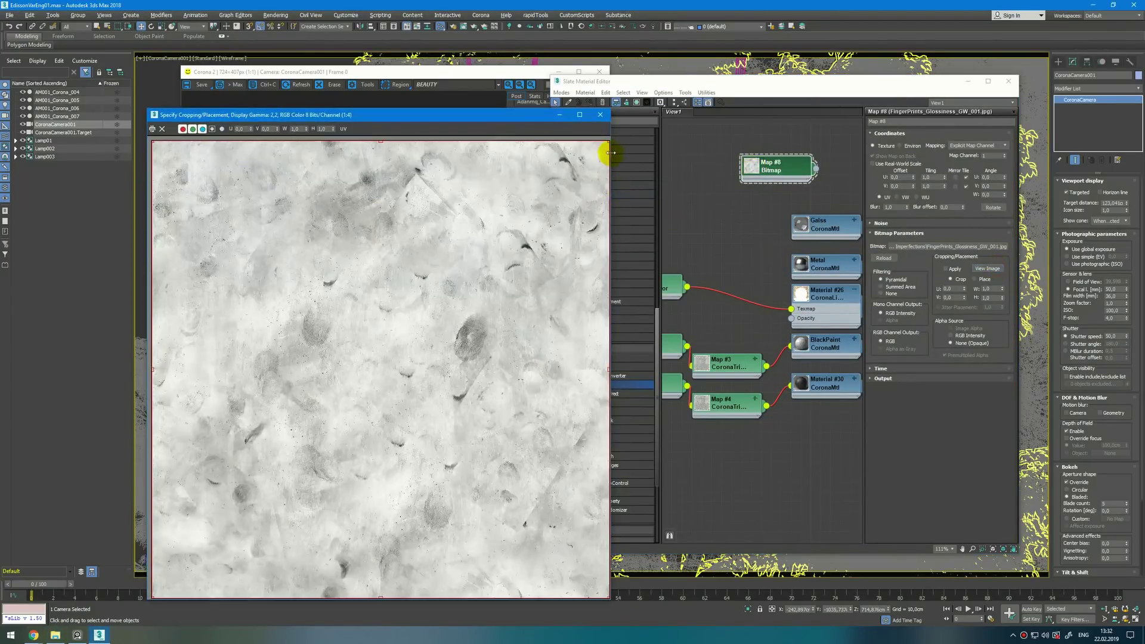
pyautogui.click(599, 115)
# - Connect the fingerprint bitmap to the glass material's reflection glossiness and set the map amount to 50
pyautogui.moveTo(707, 229); pyautogui.dragTo(797, 237)
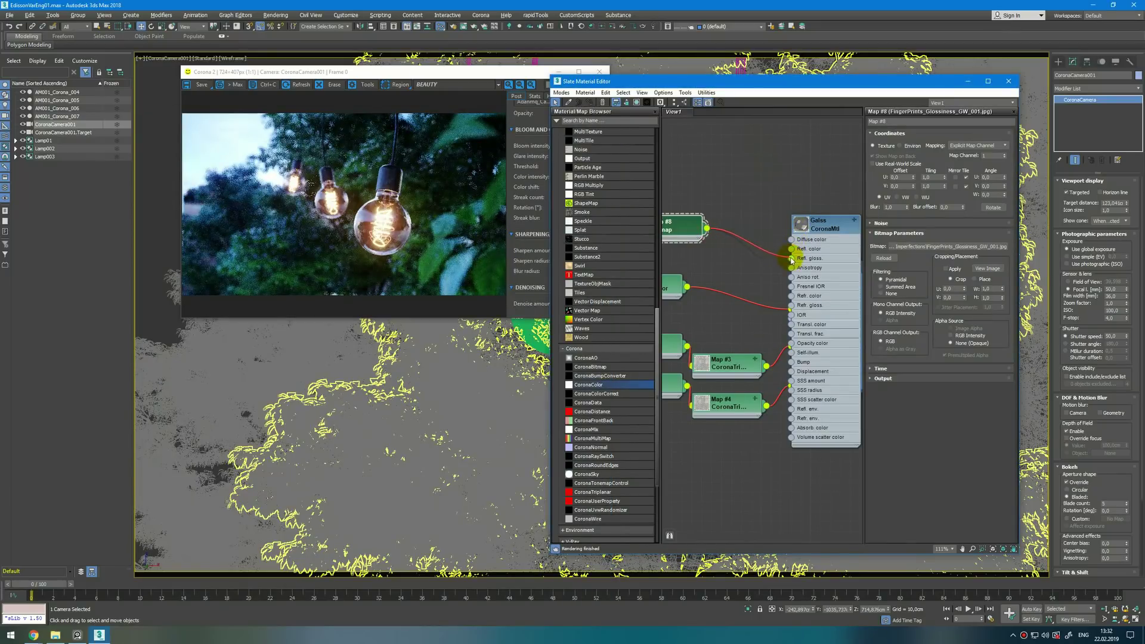
pyautogui.click(796, 262)
pyautogui.doubleClick(923, 491)
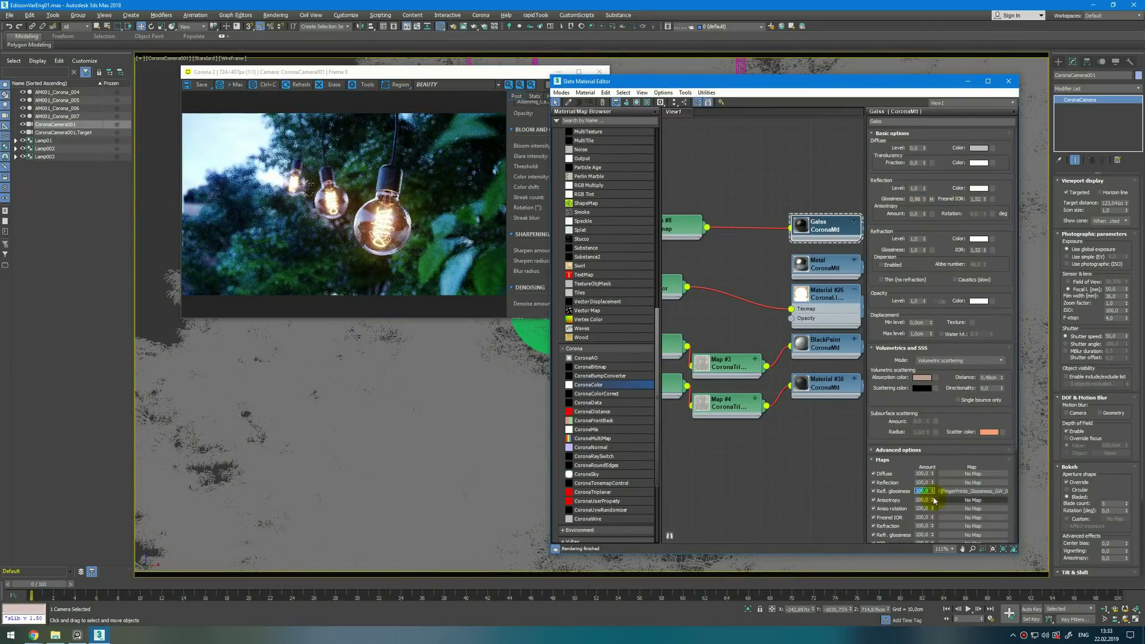
pyautogui.press('Return')
# - Add a Noise map to the glass material's bump input with an amount of 0.1
pyautogui.scroll(2, 689, 241)
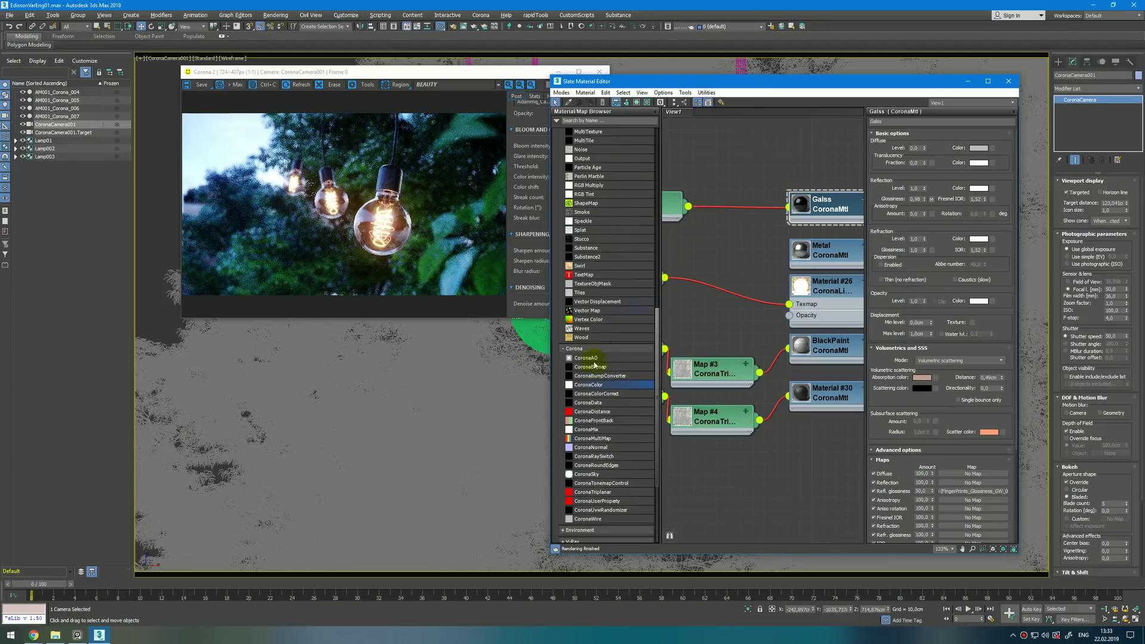
pyautogui.scroll(6, 588, 268)
pyautogui.moveTo(593, 311); pyautogui.dragTo(826, 205)
pyautogui.click(846, 275)
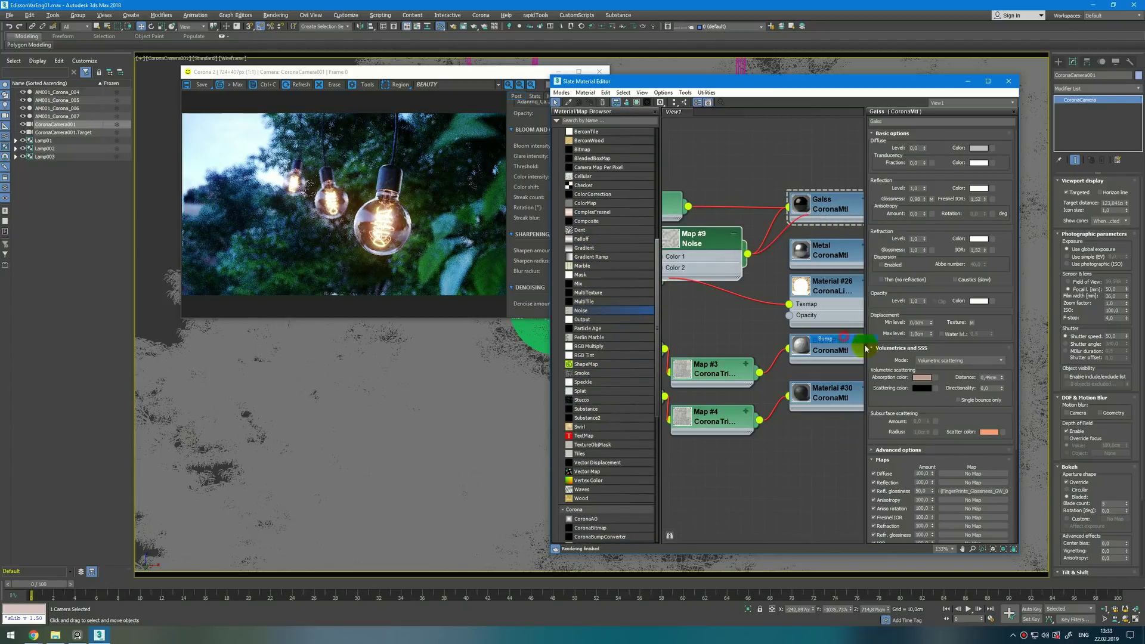
pyautogui.scroll(-3, 881, 380)
pyautogui.doubleClick(926, 508)
pyautogui.write(',')
pyautogui.write('0,1')
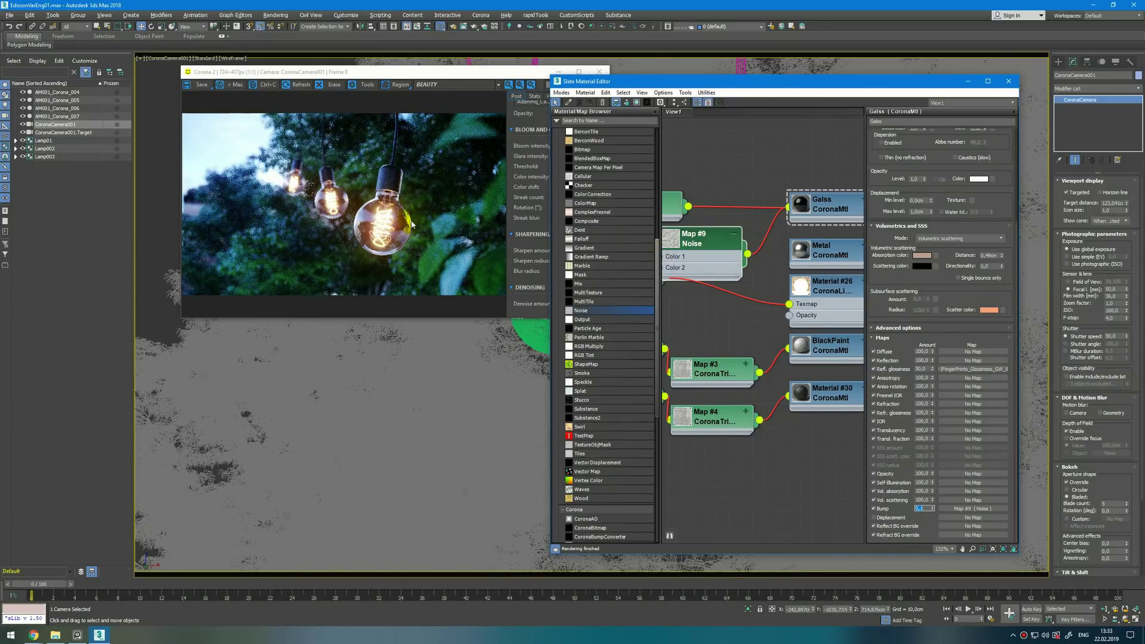
# - Restrict rendering to a region around the front bulb and set the glass's reflection glossiness map amount to 35
pyautogui.click(398, 86)
pyautogui.moveTo(346, 153); pyautogui.dragTo(446, 285)
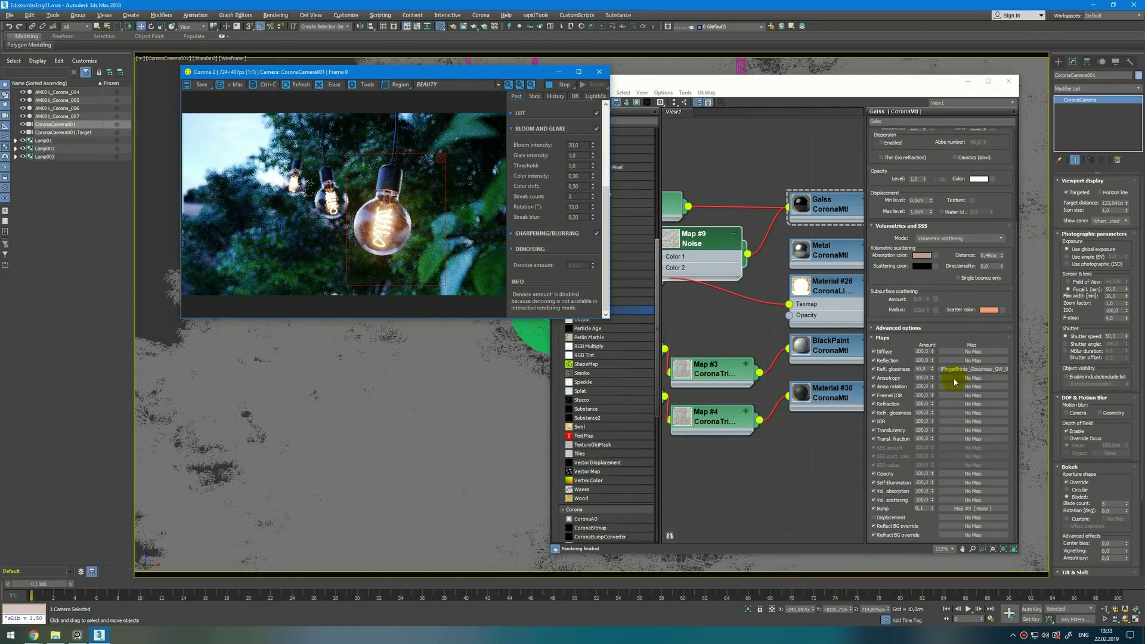
pyautogui.click(921, 370)
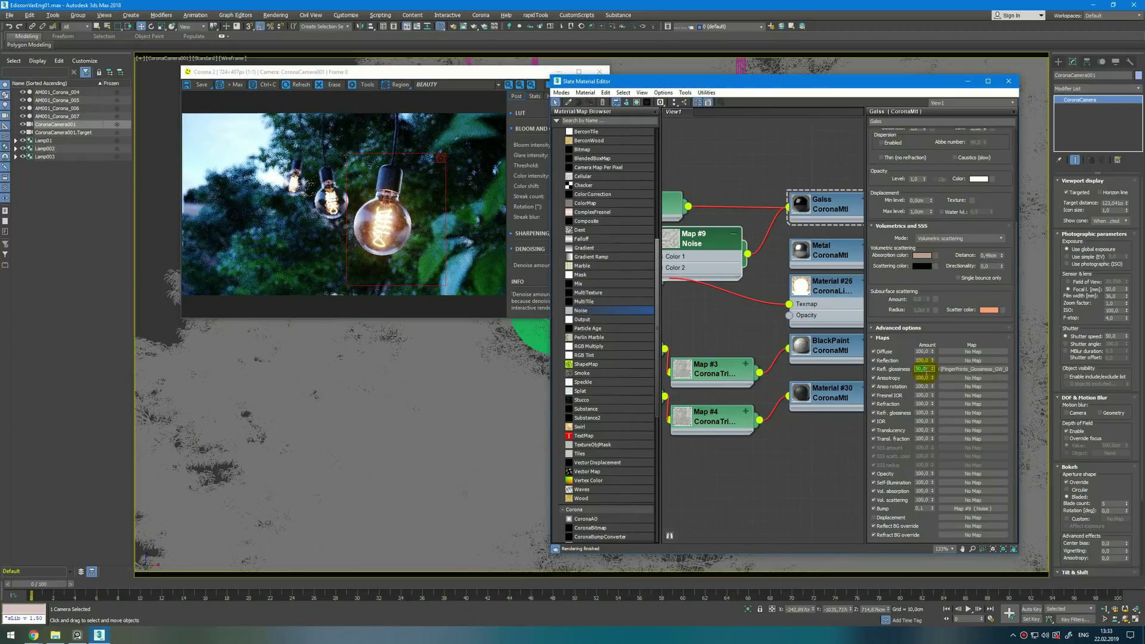
pyautogui.write('35')
pyautogui.press('Return')
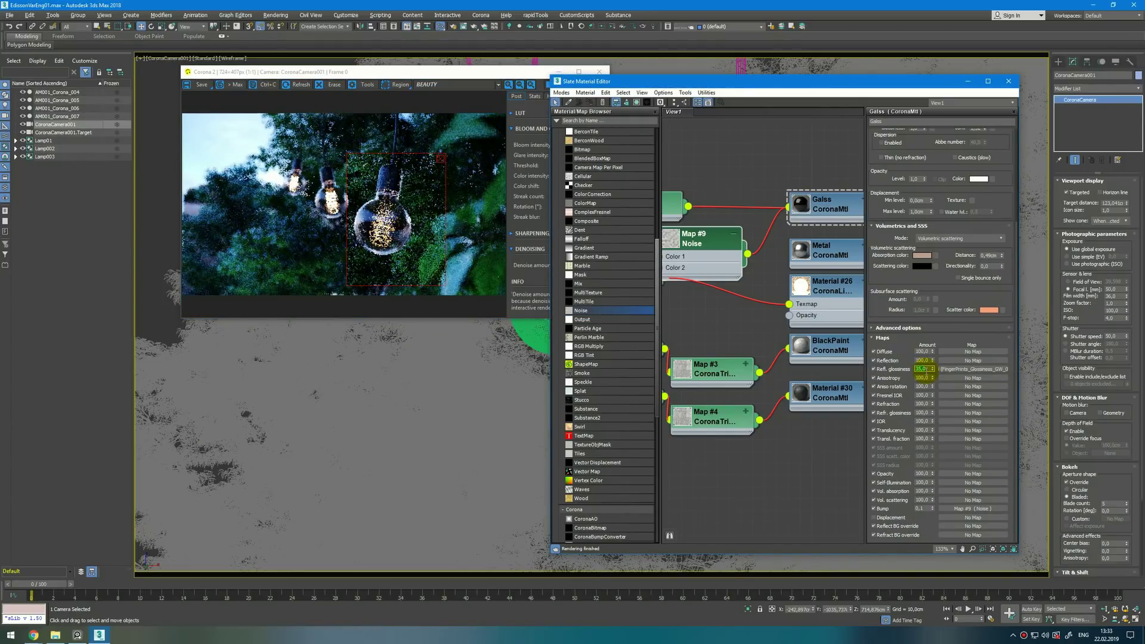
# - Insert a CoronaTriplanar map between the fingerprint bitmap and the glass material's reflection glossiness
pyautogui.scroll(-2, 802, 211)
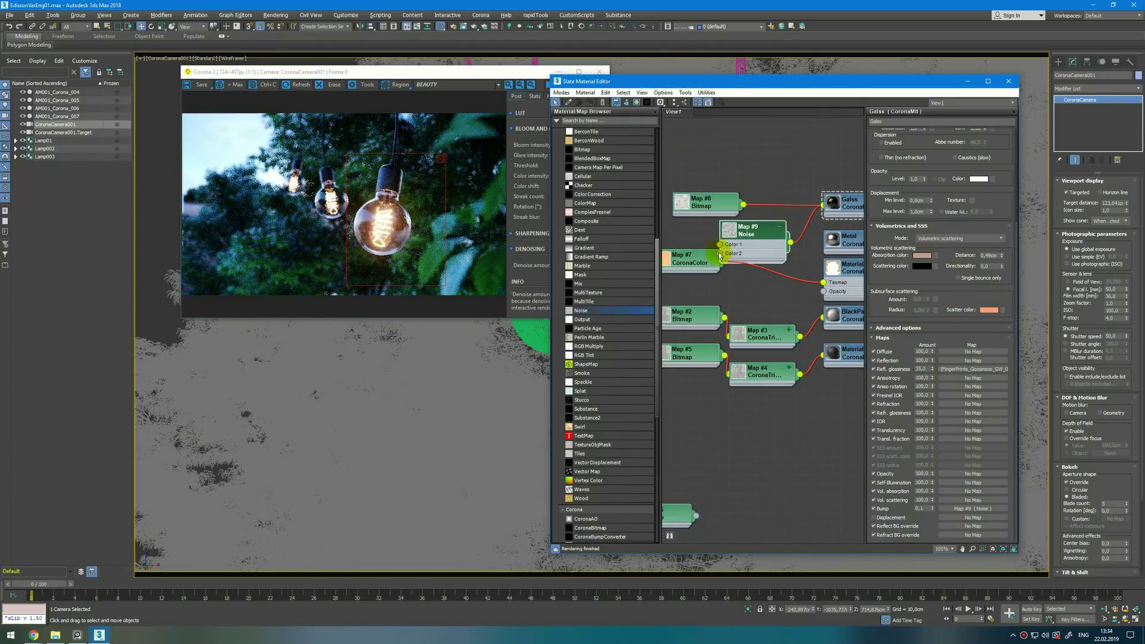
pyautogui.scroll(-5, 599, 418)
pyautogui.moveTo(597, 523); pyautogui.dragTo(776, 207)
pyautogui.moveTo(775, 208); pyautogui.dragTo(760, 160)
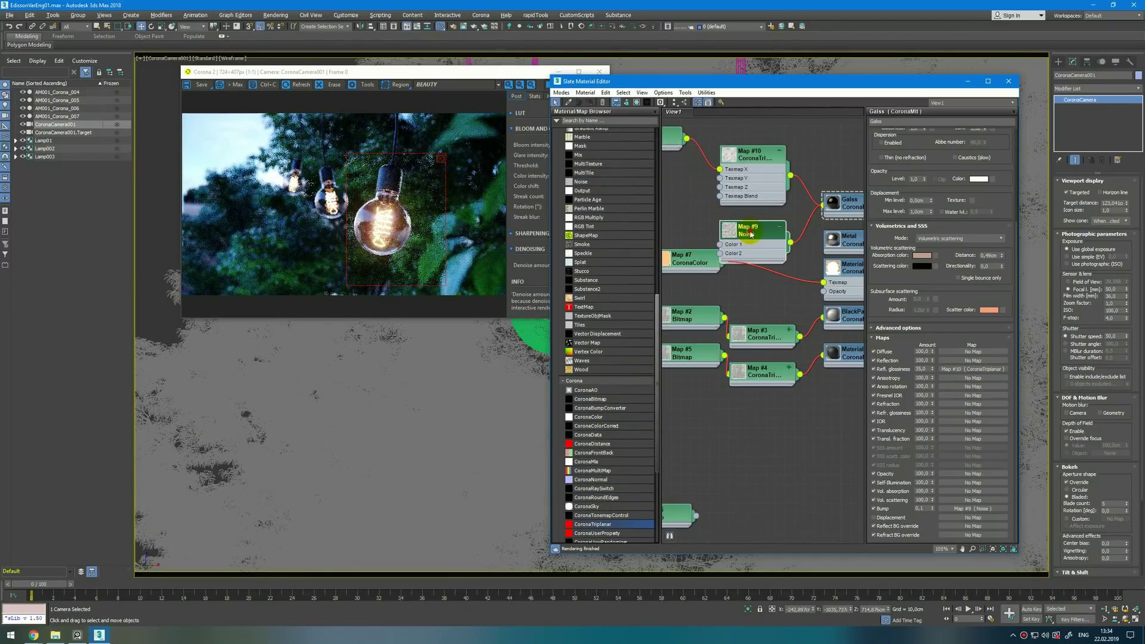
# - Set the Noise map's size to 1 and raise the glass material's bump amount
pyautogui.doubleClick(748, 232)
pyautogui.doubleClick(894, 246)
pyautogui.write('1')
pyautogui.press('Return')
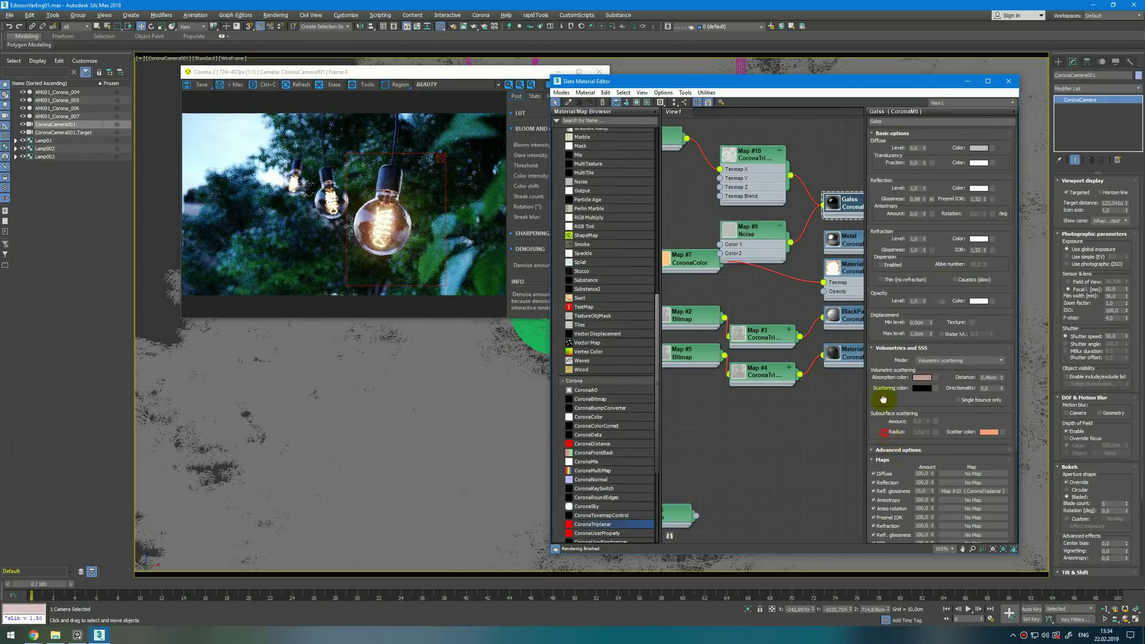
pyautogui.click(922, 509)
pyautogui.write('2')
pyautogui.press('Return')
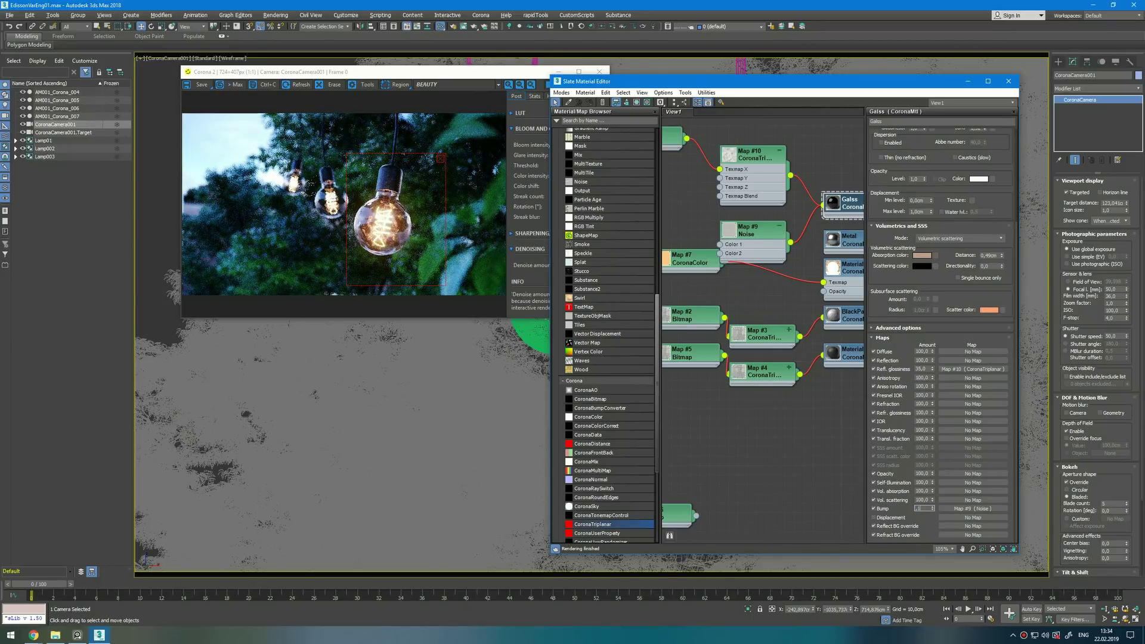
pyautogui.press('Return')
# - Set the scale of the fingerprint's CoronaTriplanar map to 25 cm
pyautogui.moveTo(709, 183); pyautogui.dragTo(735, 319, button='middle')
pyautogui.doubleClick(780, 296)
pyautogui.doubleClick(921, 250)
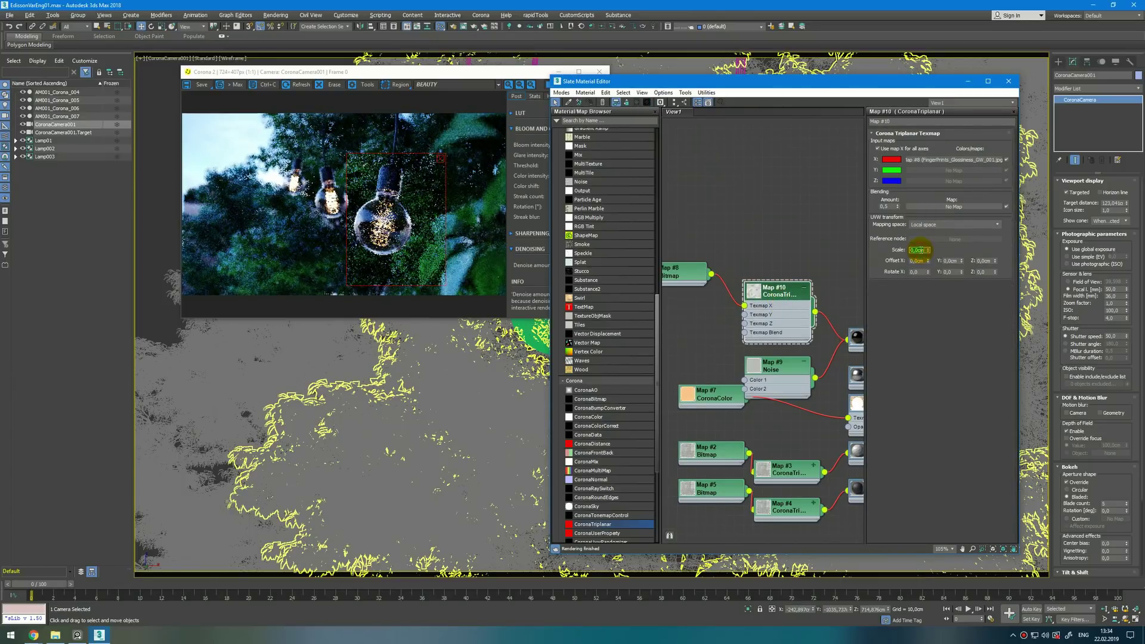
pyautogui.write('25')
pyautogui.press('Return')
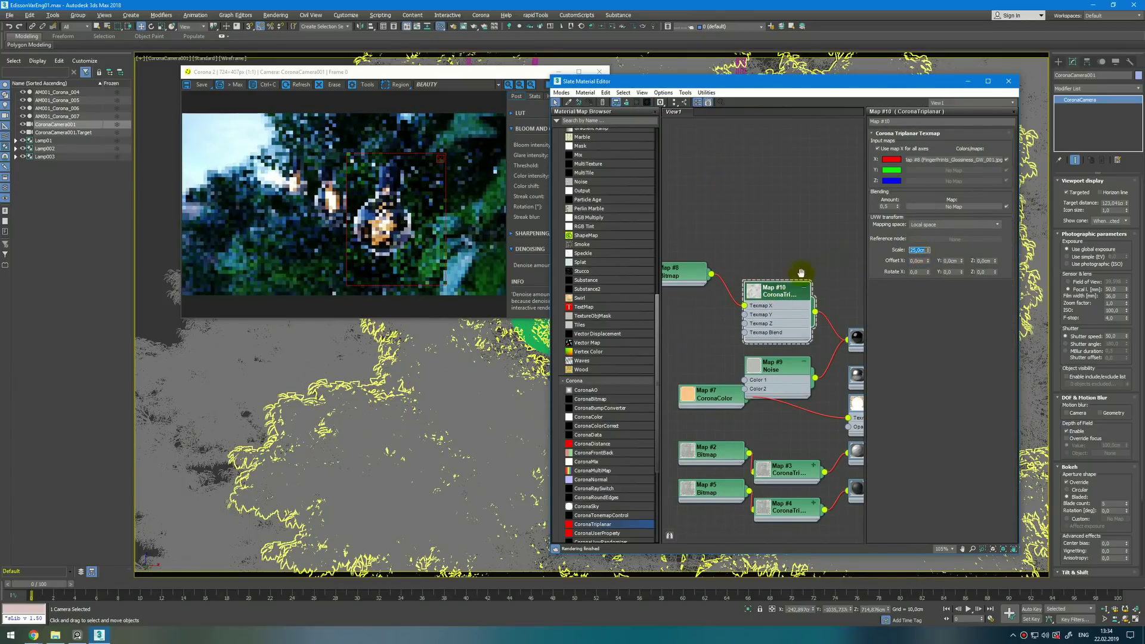
# - Add a test CoronaMtl to the graph and feed its diffuse color from the fingerprint triplanar map
pyautogui.moveTo(806, 282); pyautogui.dragTo(764, 253, button='middle')
pyautogui.scroll(-1, 764, 252)
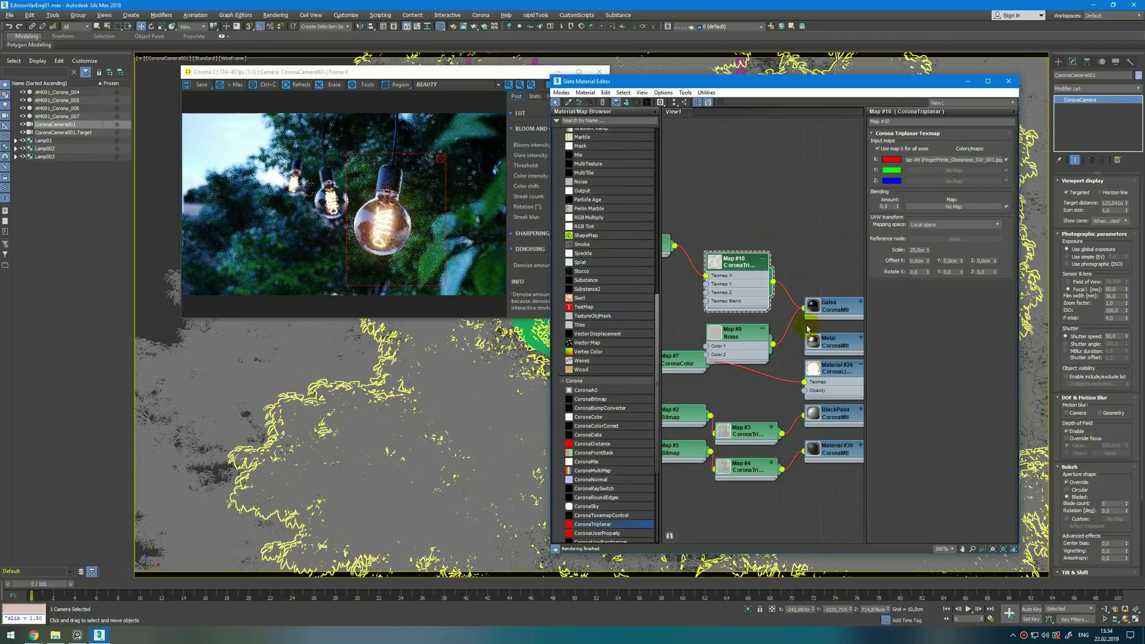
pyautogui.scroll(10, 603, 256)
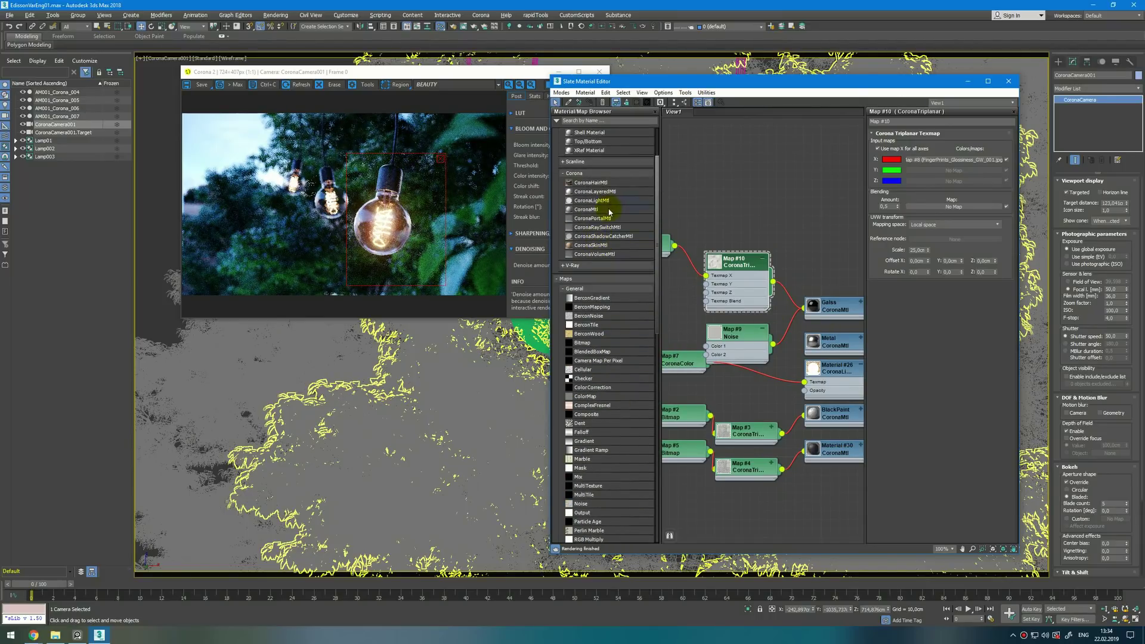
pyautogui.rightClick(764, 256)
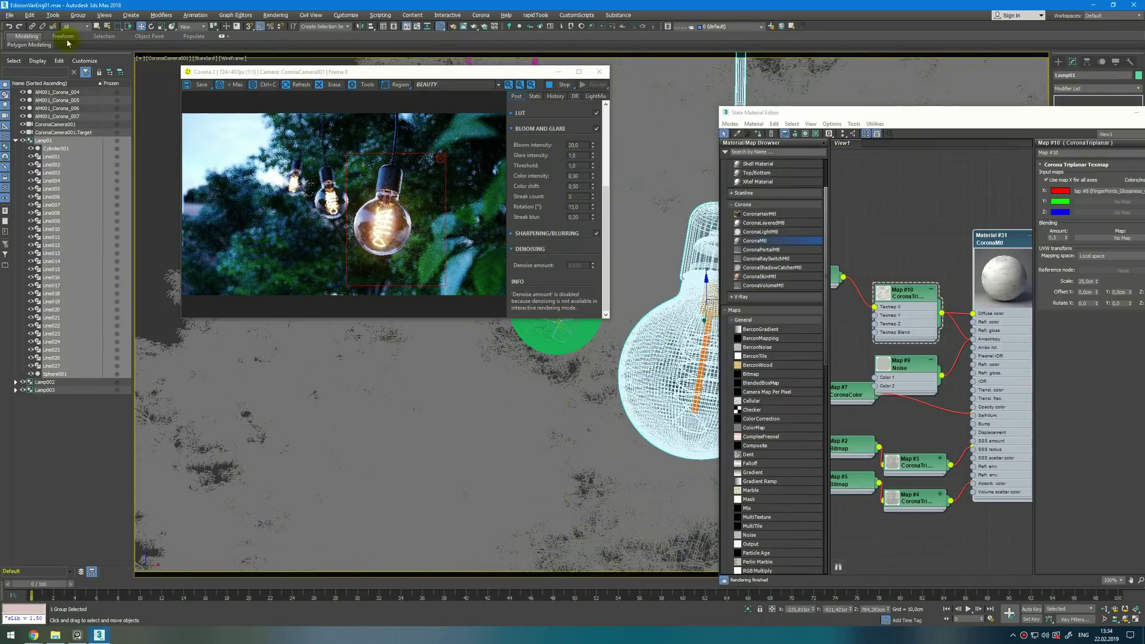
# - Open the Lamp01 group, assign the test material to its glass sphere and zoom the render in on the bulb
pyautogui.click(77, 15)
pyautogui.click(93, 66)
pyautogui.click(641, 326)
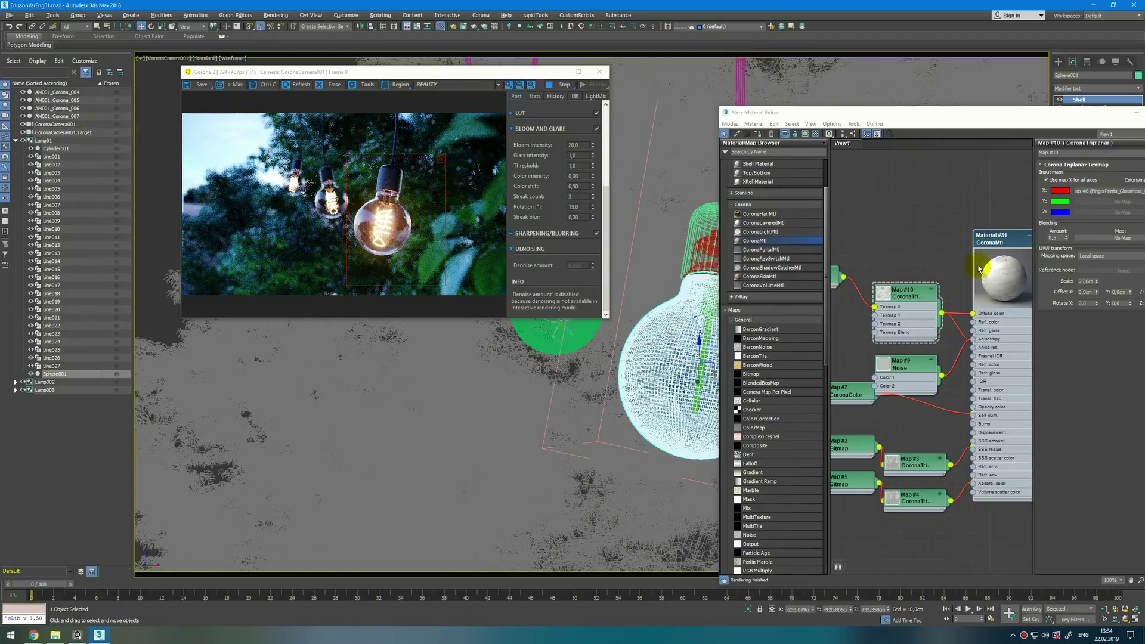
pyautogui.doubleClick(987, 245)
pyautogui.moveTo(947, 244); pyautogui.dragTo(894, 229, button='middle')
pyautogui.scroll(1, 387, 238)
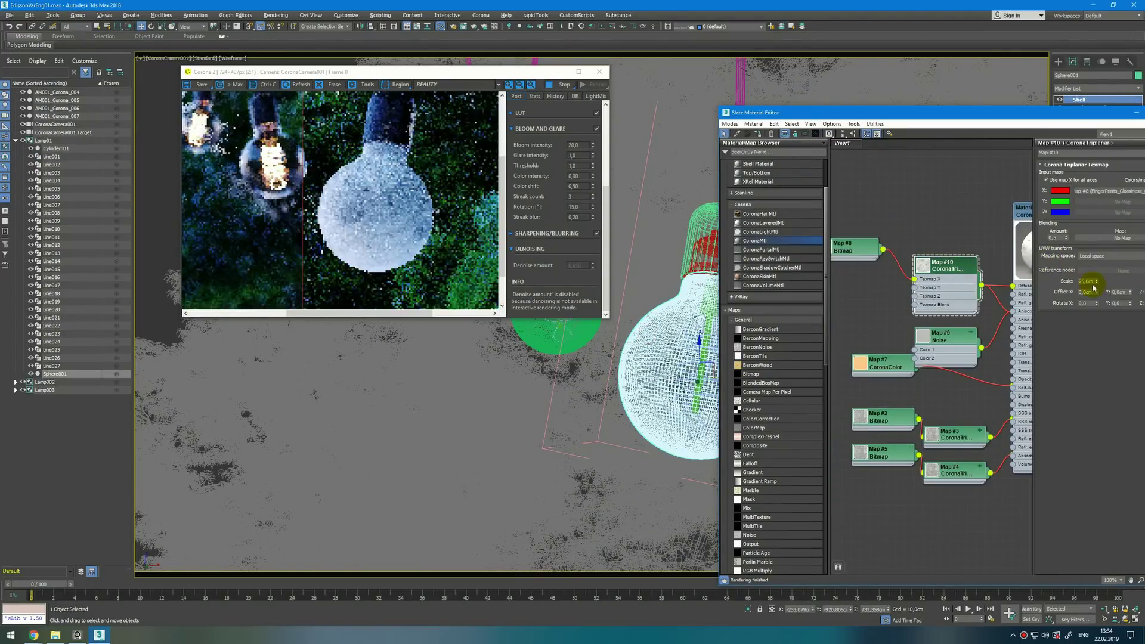
# - Try triplanar scales of 50, 10 and 35 cm on the test bulb, then return the scale to 25 cm
pyautogui.click(1089, 281)
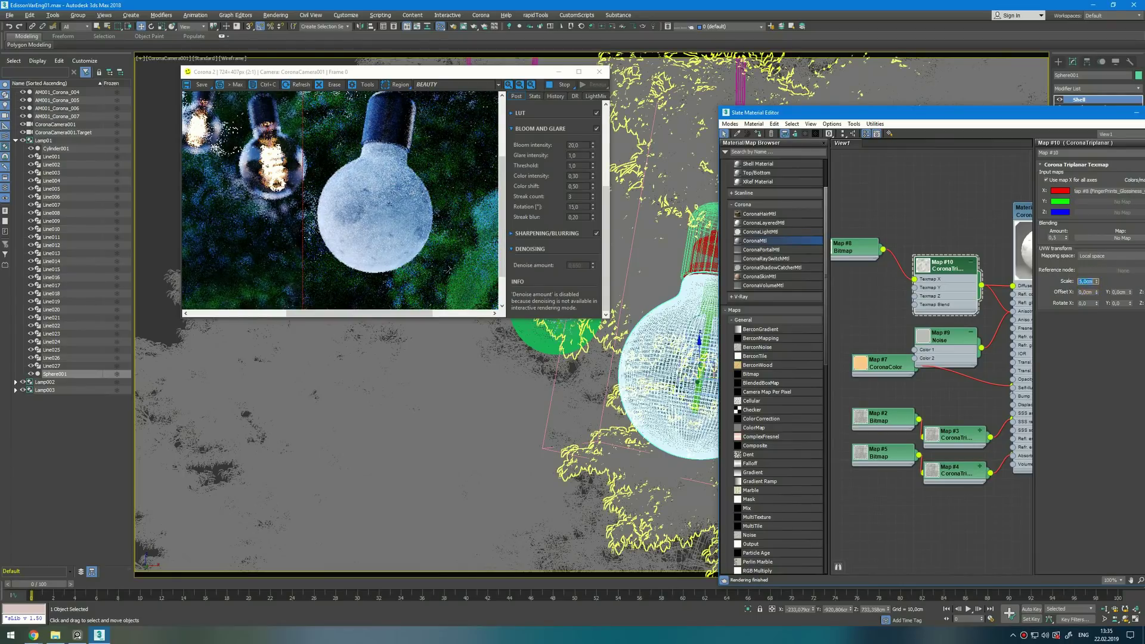
pyautogui.write('50')
pyautogui.press('Return')
pyautogui.write('10')
pyautogui.press('Return')
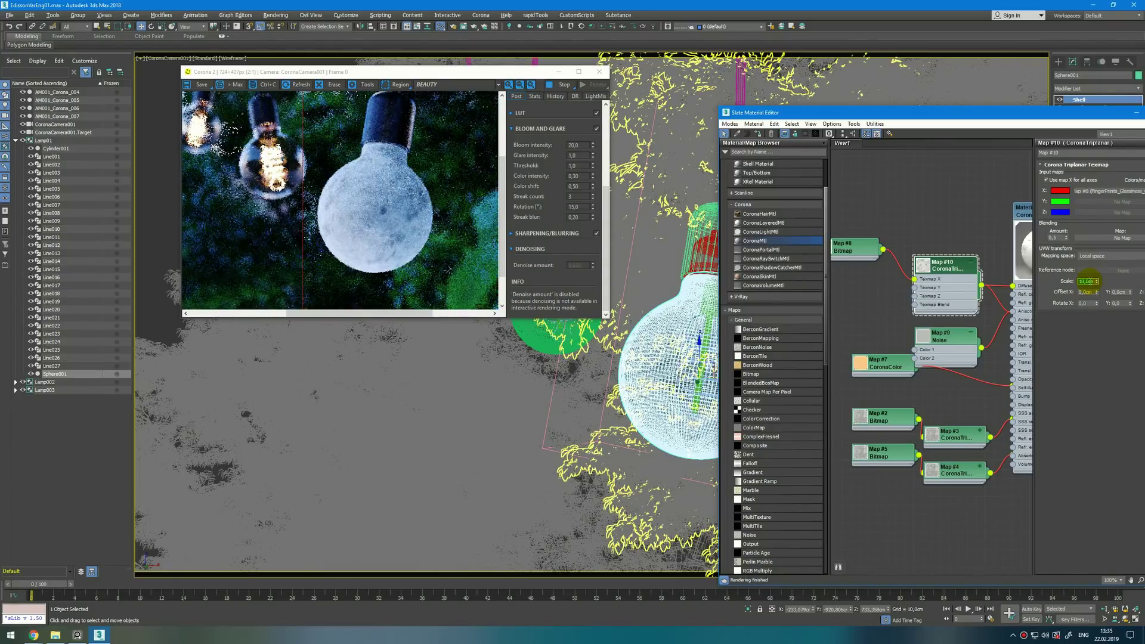
pyautogui.write('35')
pyautogui.press('Return')
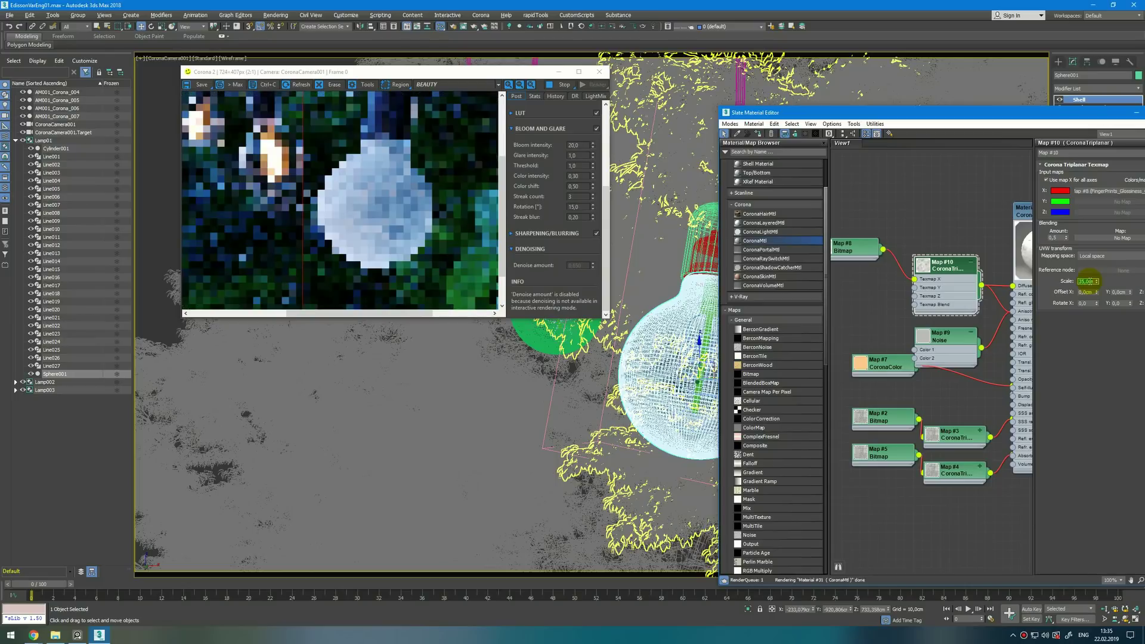
pyautogui.write('25')
pyautogui.press('Return')
# - Reassign the glass material to the bulb sphere and delete the test CoronaMtl from the graph
pyautogui.click(954, 289)
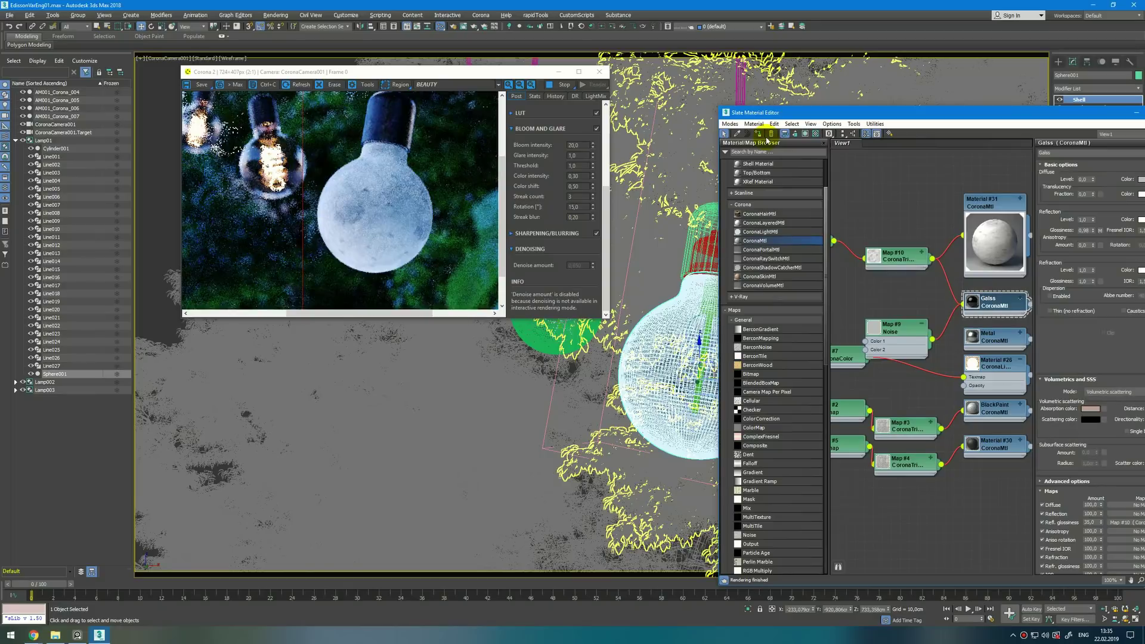
pyautogui.click(758, 133)
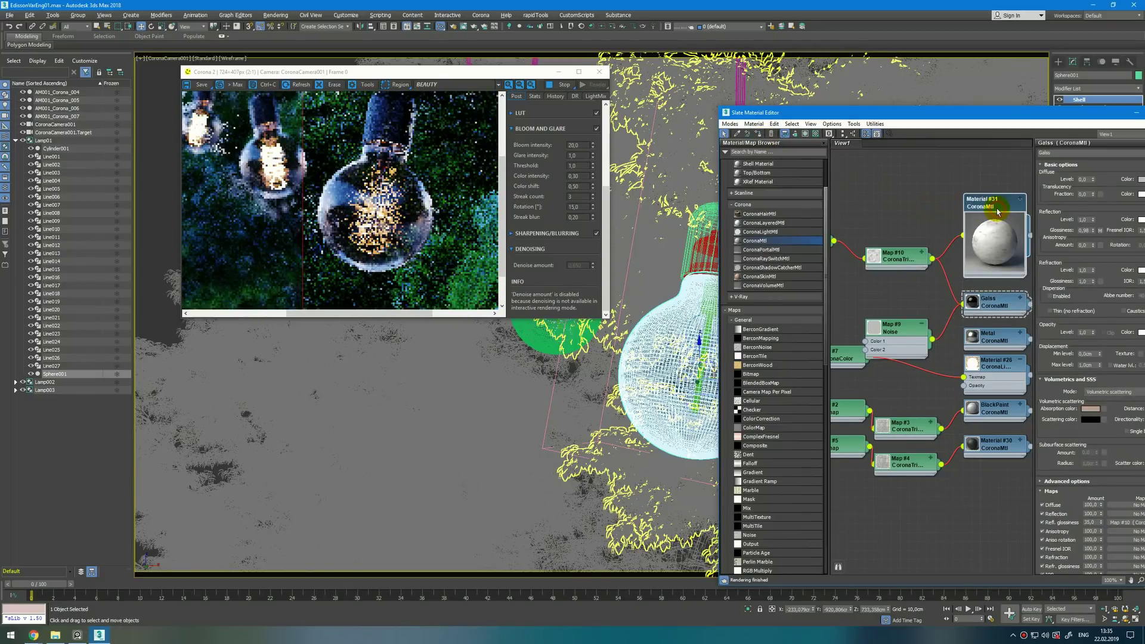
pyautogui.press('Delete')
pyautogui.click(435, 139)
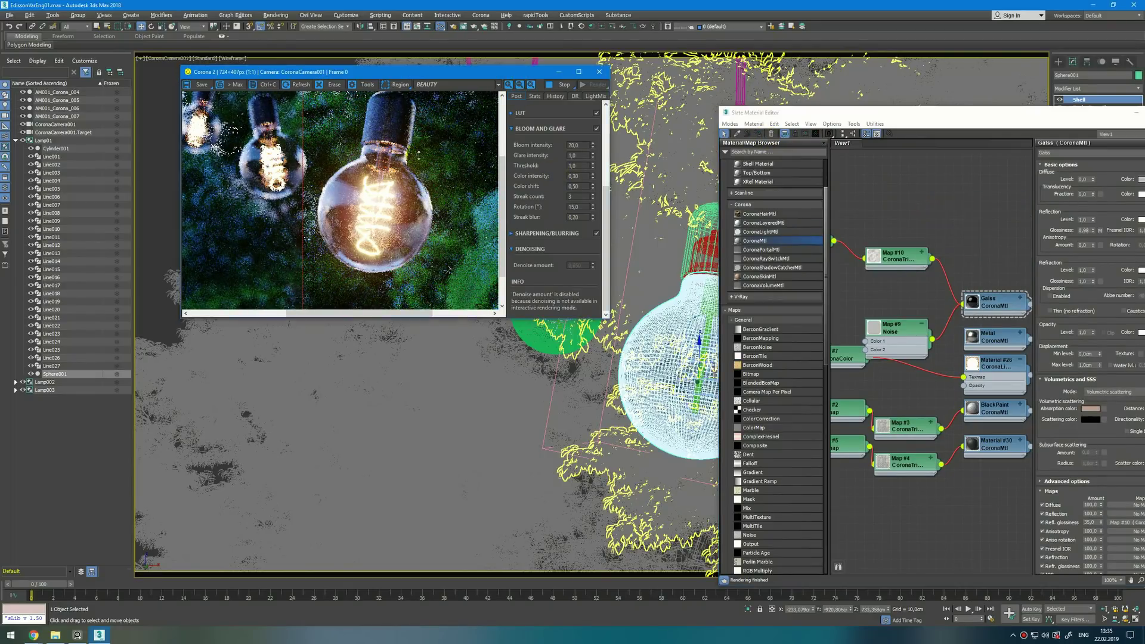
pyautogui.scroll(-1, 431, 150)
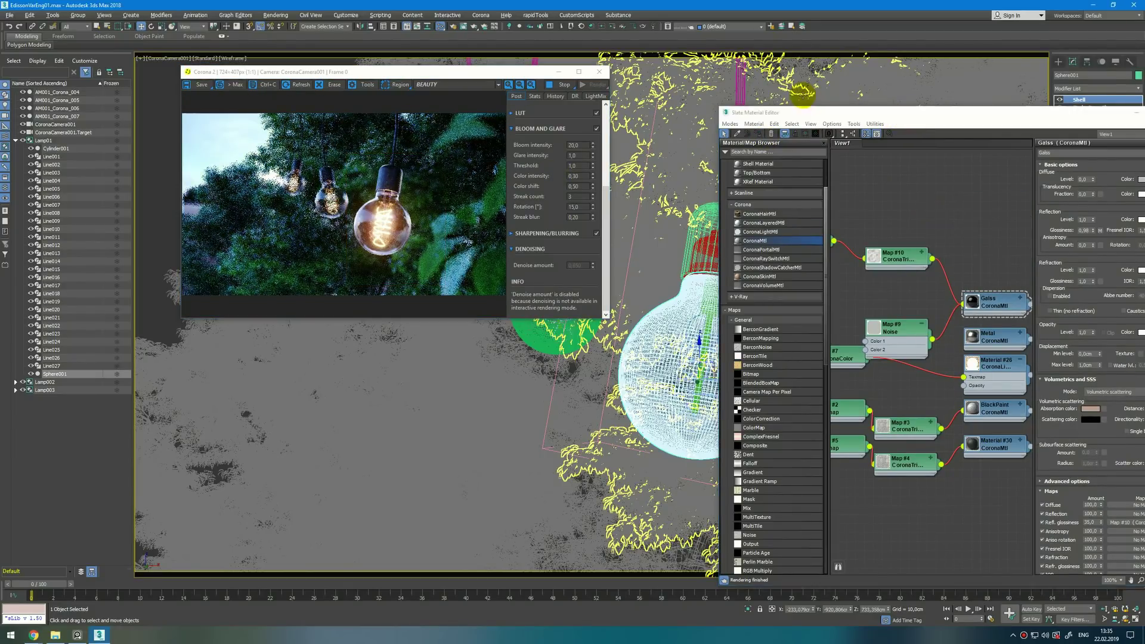
# - Set the glass material's bump map amount to 0.065
pyautogui.moveTo(912, 123); pyautogui.dragTo(785, 83)
pyautogui.moveTo(799, 209); pyautogui.dragTo(783, 196, button='middle')
pyautogui.click(856, 249)
pyautogui.scroll(-3, 966, 450)
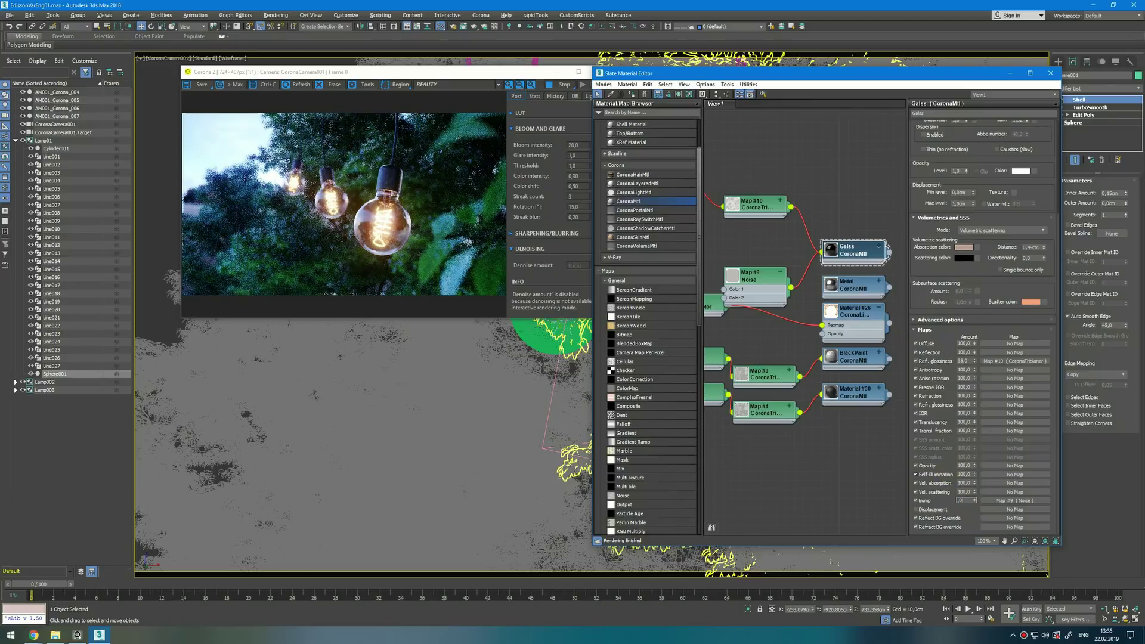
pyautogui.click(951, 475)
pyautogui.write(',065')
pyautogui.press('Return')
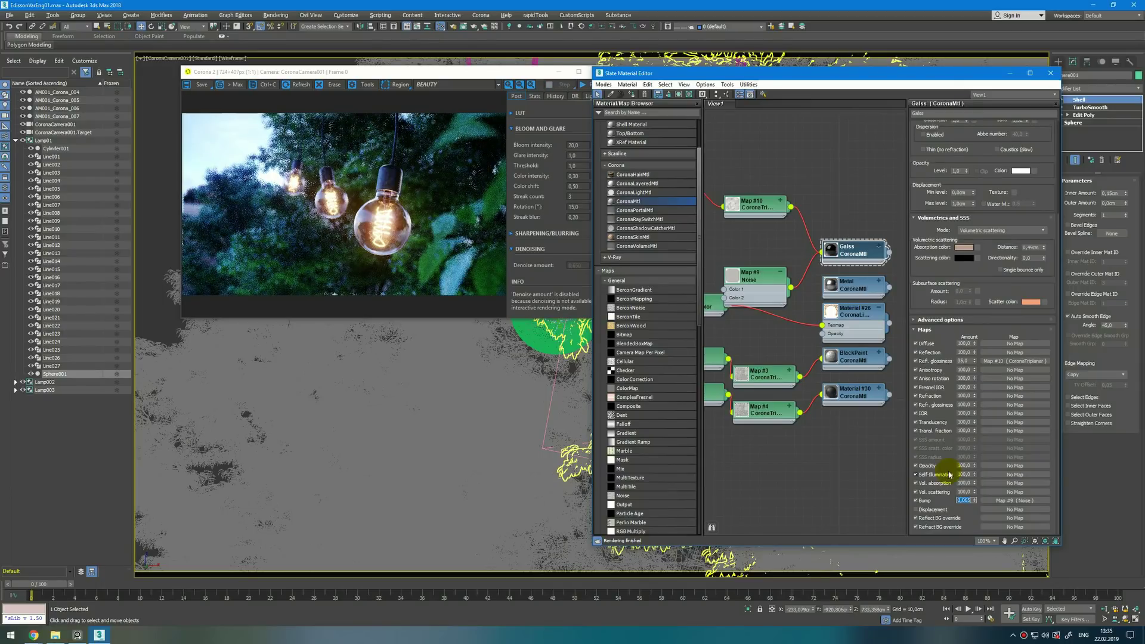
# - Stop the interactive render, set the final render's denoise mode to Full denoising and save the scene
pyautogui.click(495, 26)
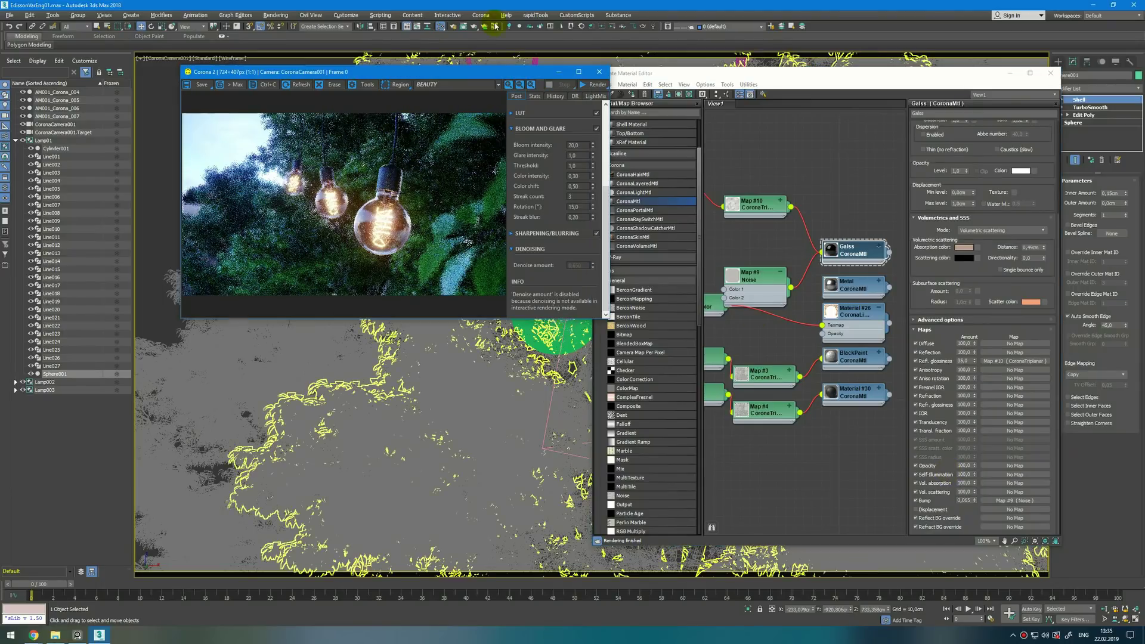
pyautogui.click(454, 28)
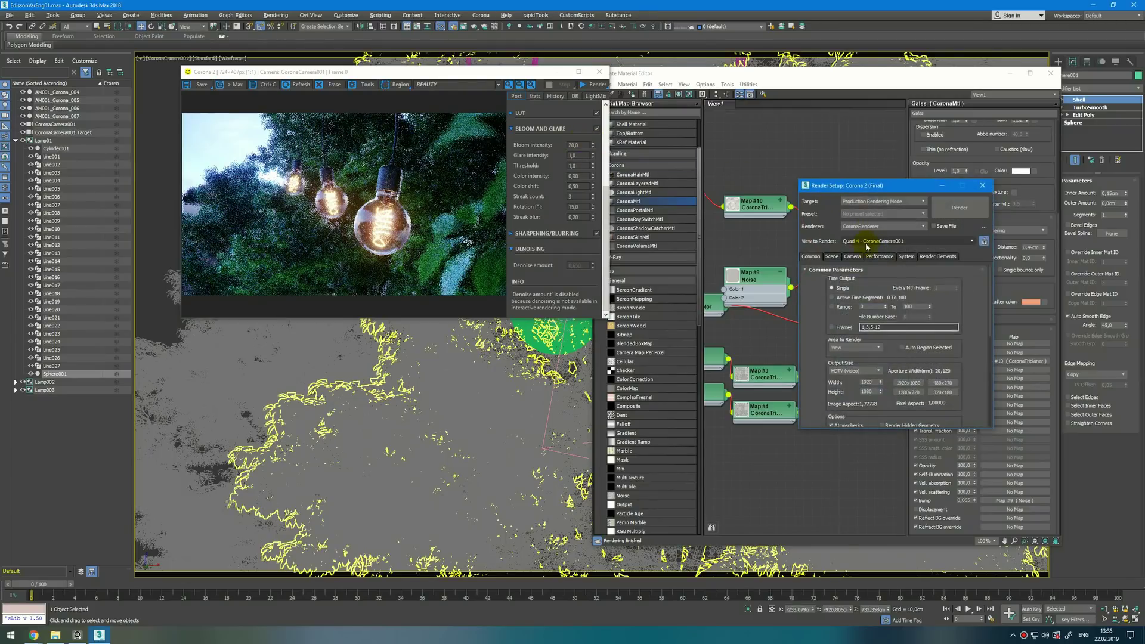
pyautogui.click(835, 257)
pyautogui.click(831, 318)
pyautogui.doubleClick(850, 317)
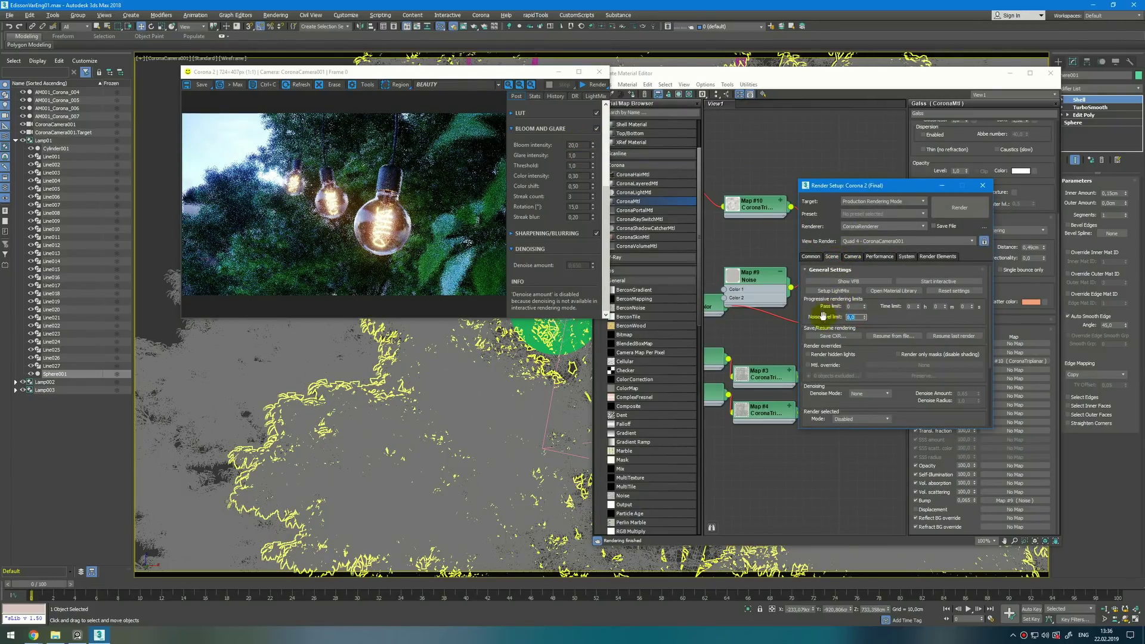
pyautogui.moveTo(823, 315); pyautogui.dragTo(844, 184)
pyautogui.click(869, 296)
pyautogui.click(869, 315)
pyautogui.scroll(4, 898, 352)
pyautogui.click(195, 138)
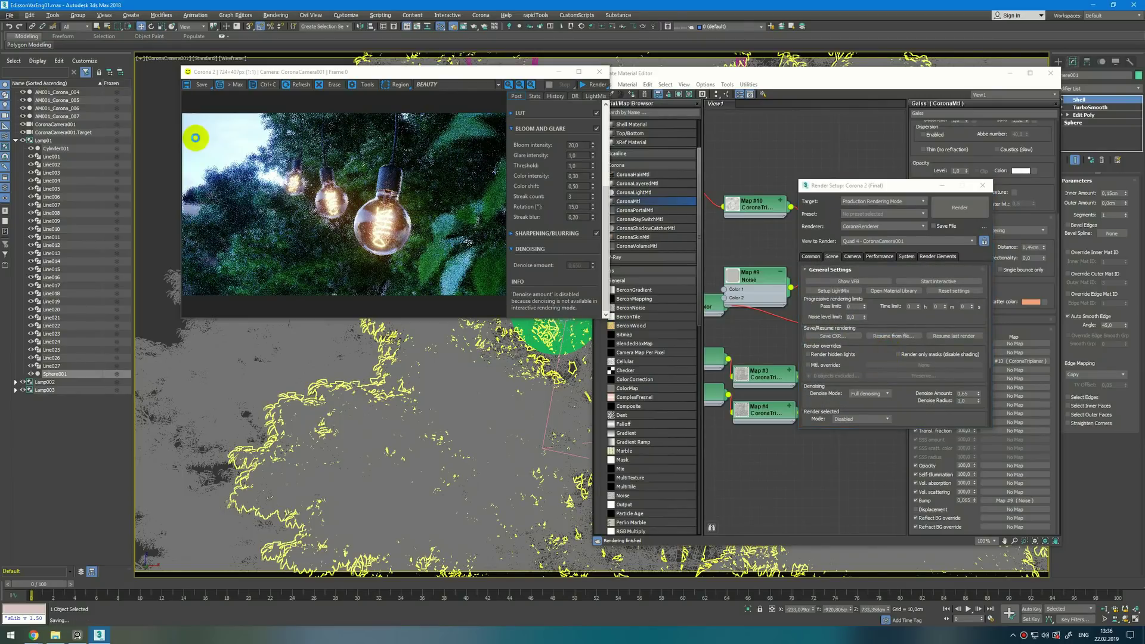